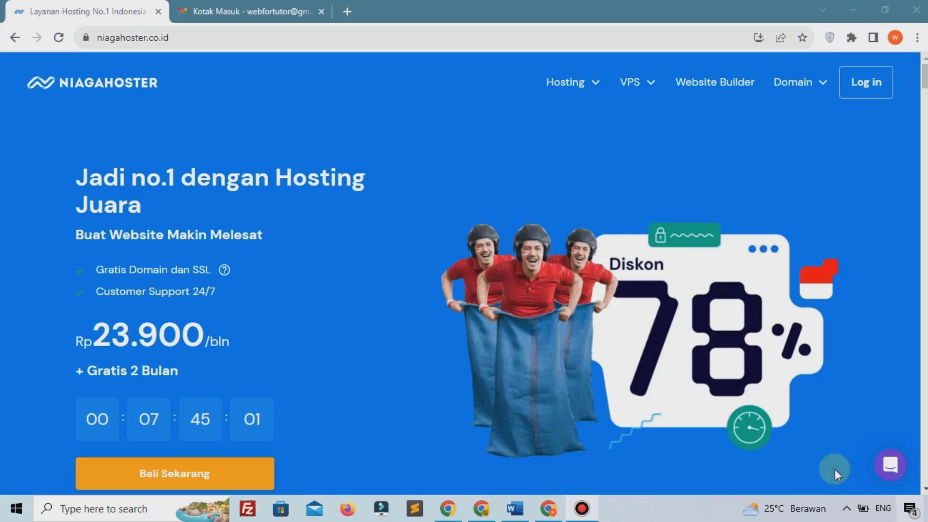
Step: Request a password reset from the Niagahoster login page using the account's email address
{"action": "left_click", "coordinate": [869, 90]}
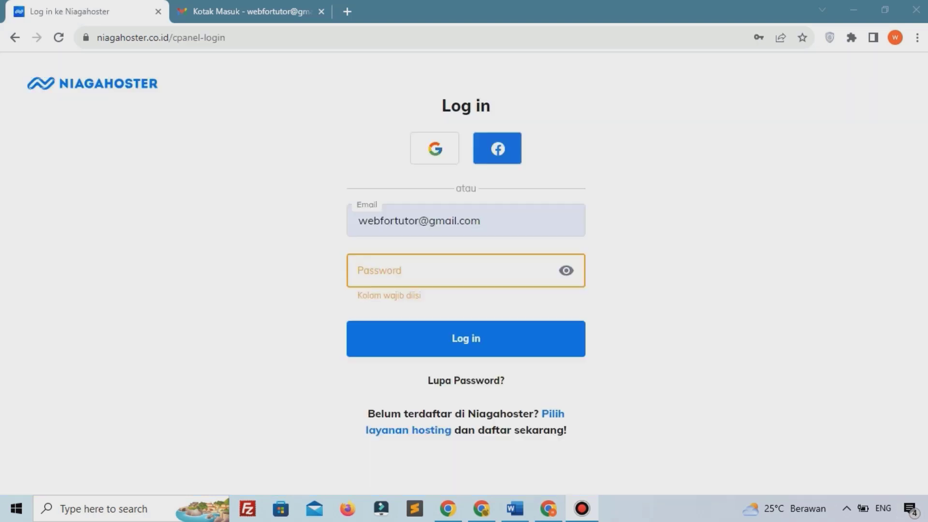
{"action": "left_click", "coordinate": [445, 386]}
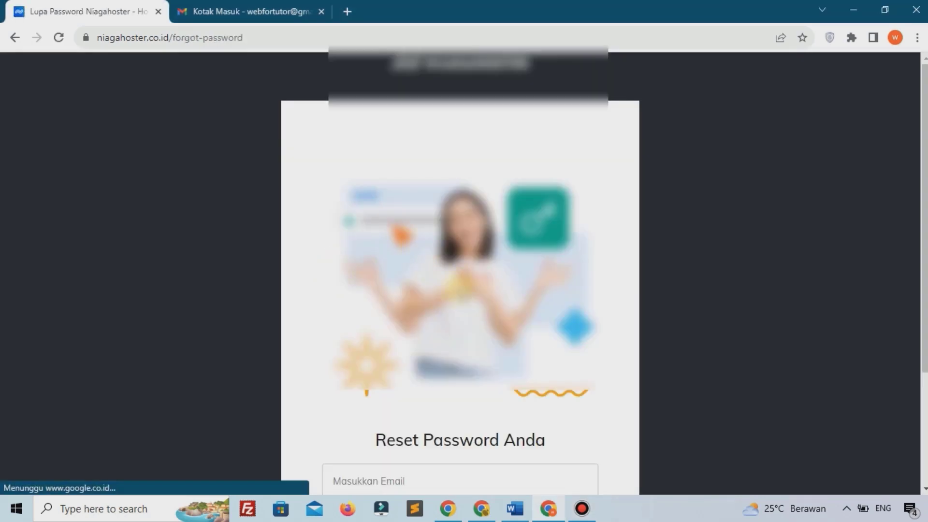
{"action": "scroll", "coordinate": [461, 344], "scroll_direction": "down", "scroll_amount": 3}
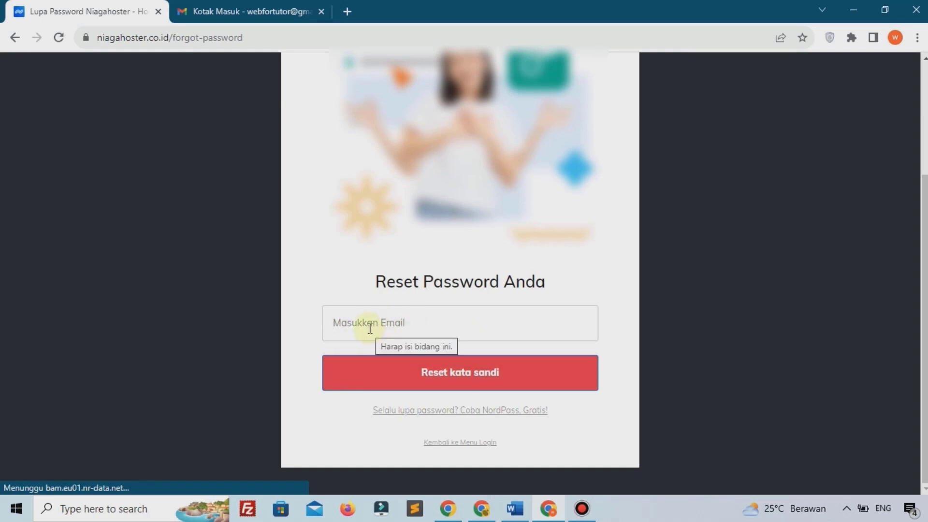
{"action": "left_click", "coordinate": [458, 370]}
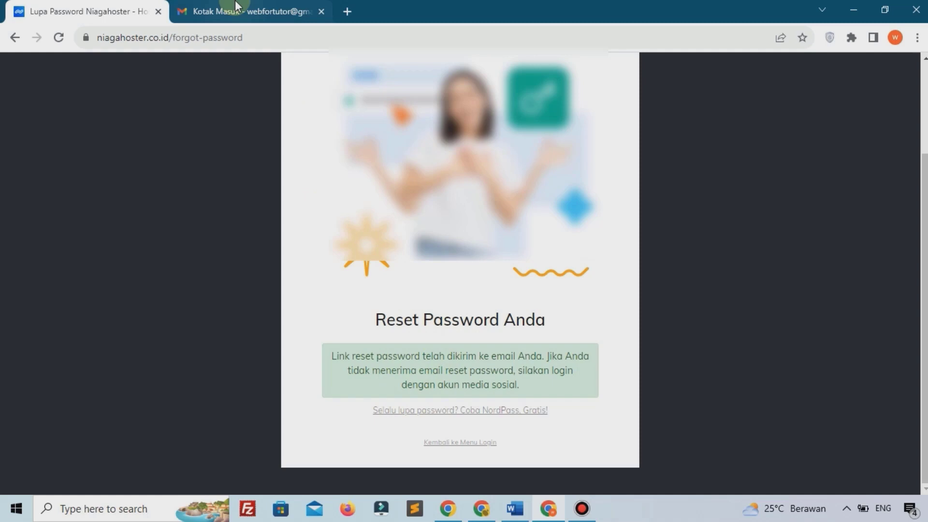
Step: Switch to the Gmail inbox, open the "Ubah password" email and follow its password change link
{"action": "left_click", "coordinate": [211, 7]}
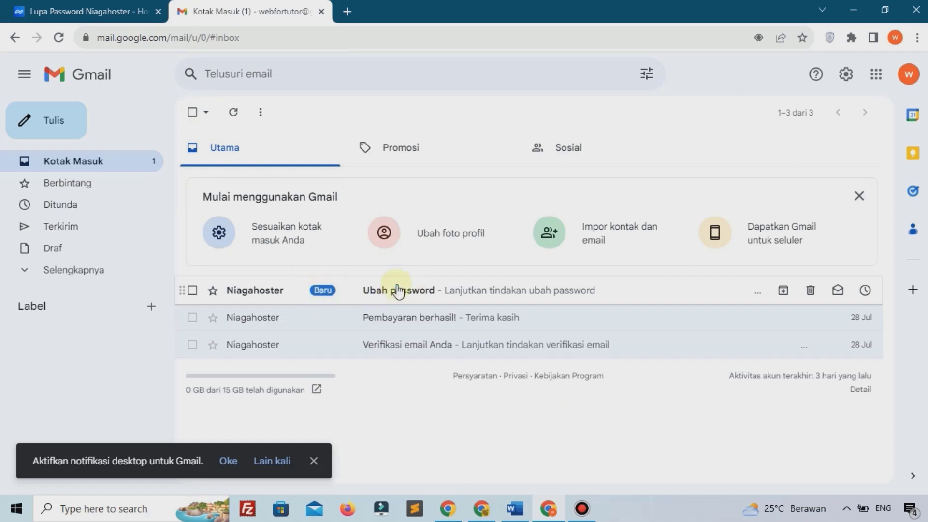
{"action": "left_click", "coordinate": [427, 291]}
{"action": "scroll", "coordinate": [427, 285], "scroll_direction": "down", "scroll_amount": 3}
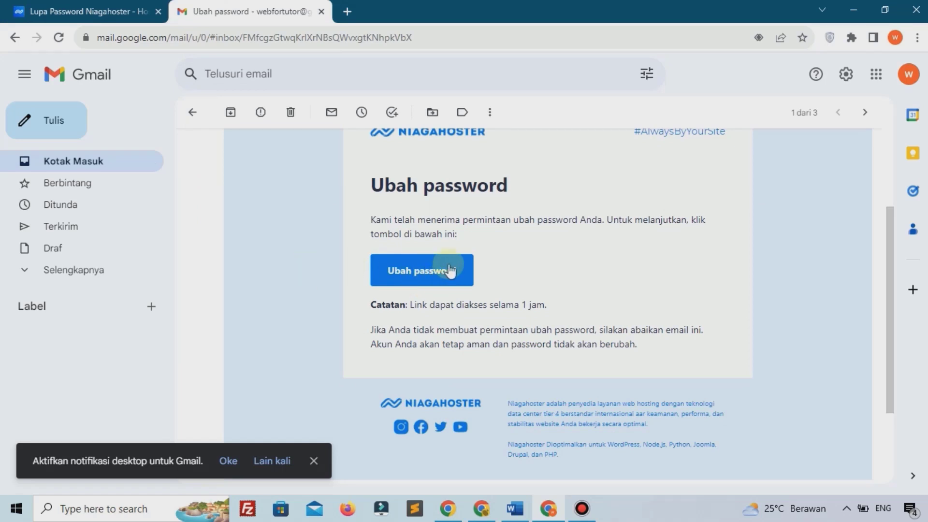
{"action": "left_click", "coordinate": [408, 280]}
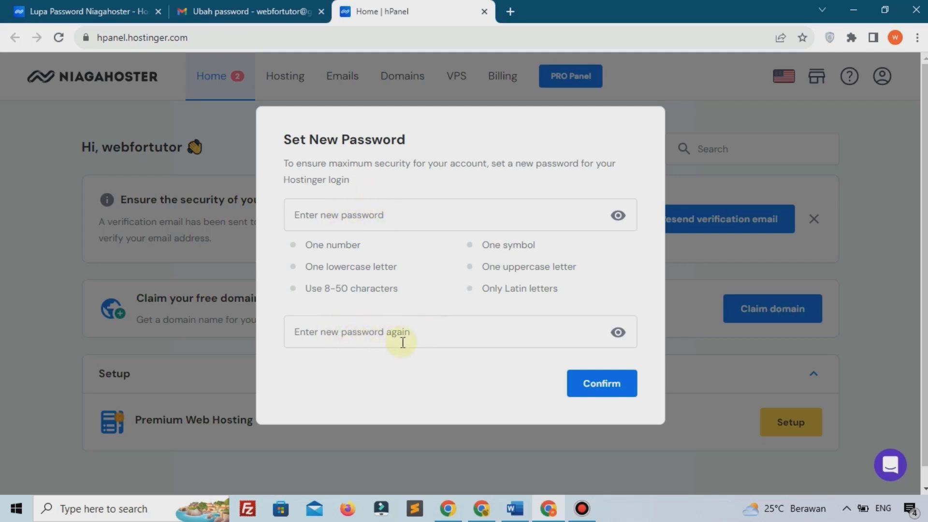
Step: Enter the new account password in both password fields, confirm it and skip the welcome video
{"action": "left_click", "coordinate": [382, 221]}
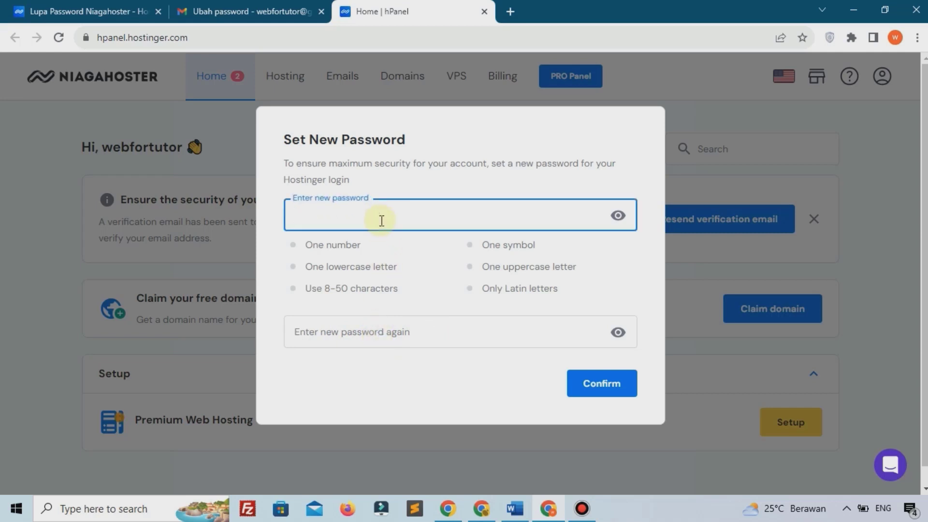
{"action": "key", "text": "ctrl+v"}
{"action": "left_click", "coordinate": [327, 332]}
{"action": "key", "text": "ctrl+v"}
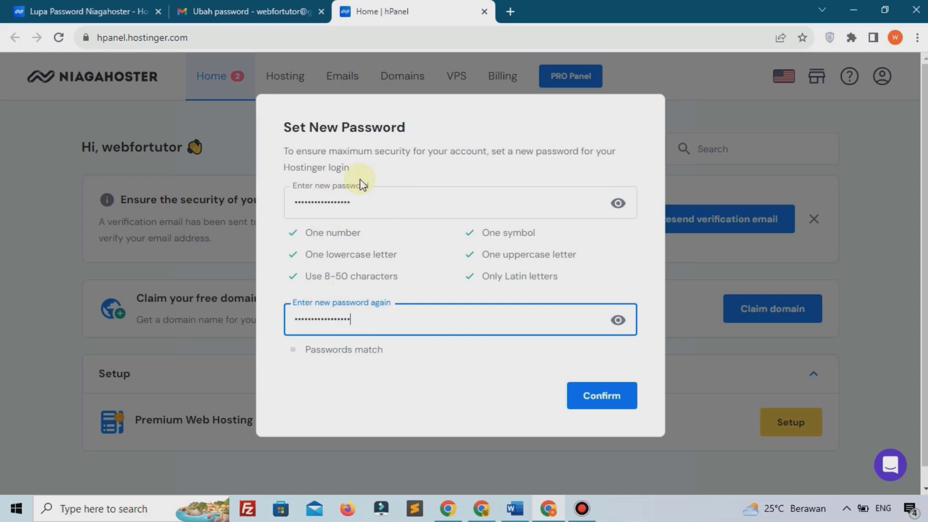
{"action": "left_click", "coordinate": [463, 376]}
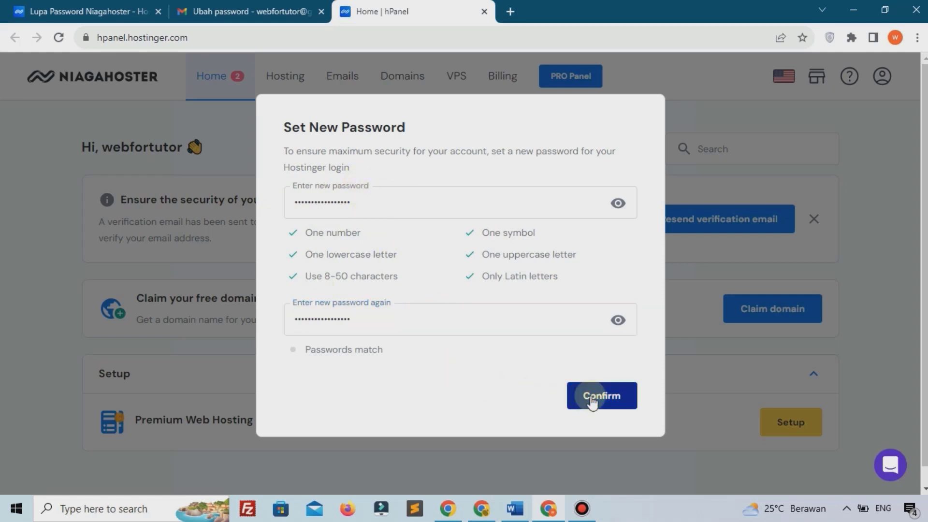
{"action": "left_click", "coordinate": [577, 394]}
{"action": "left_click", "coordinate": [580, 394]}
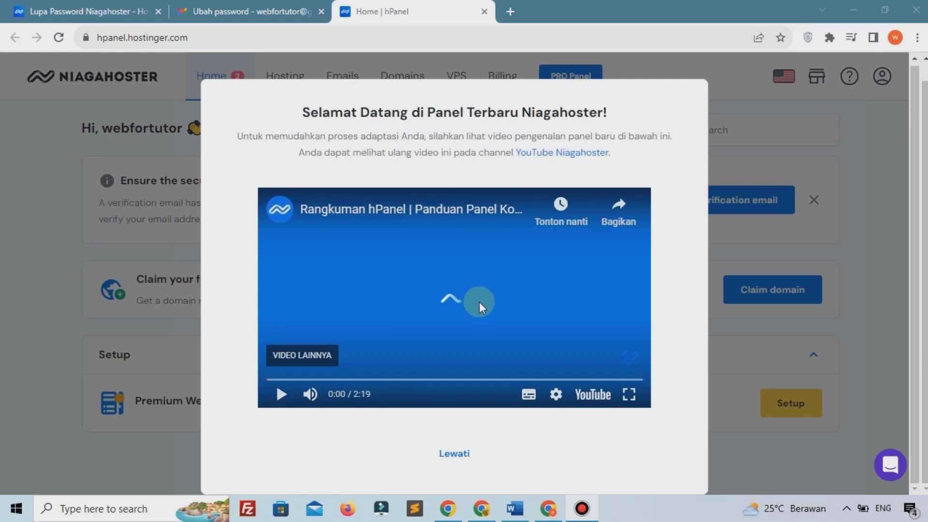
{"action": "left_click", "coordinate": [457, 452]}
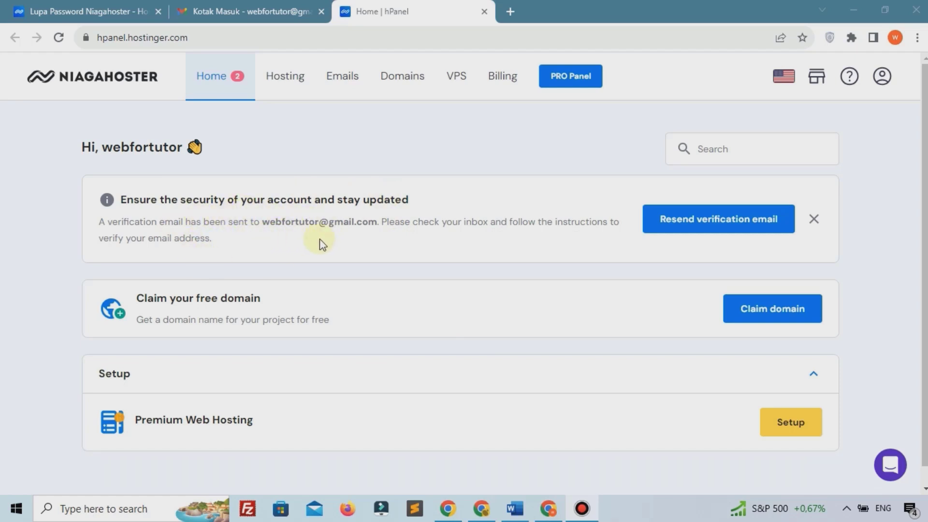
Step: Resend the verification email and verify the address from the new Gmail message, declining 2FA and closing the extra hPanel tab
{"action": "left_click", "coordinate": [709, 226]}
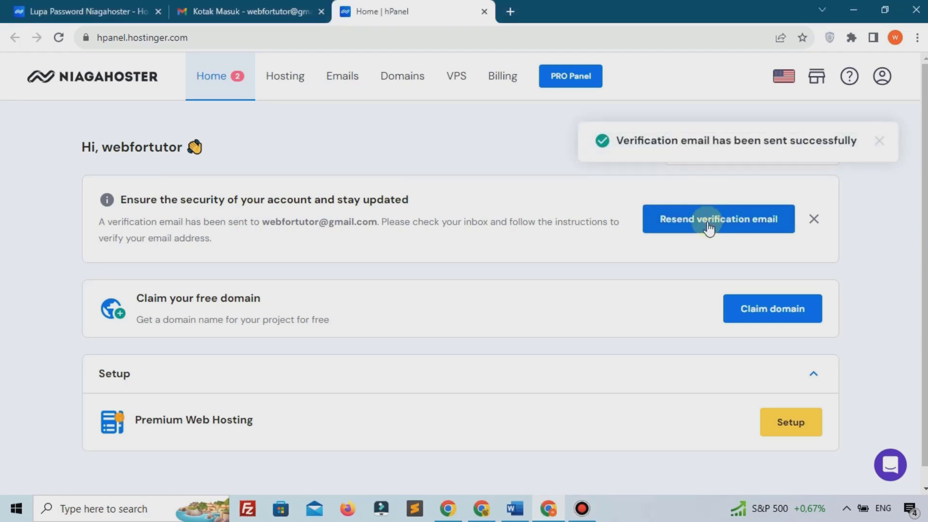
{"action": "left_click", "coordinate": [266, 6]}
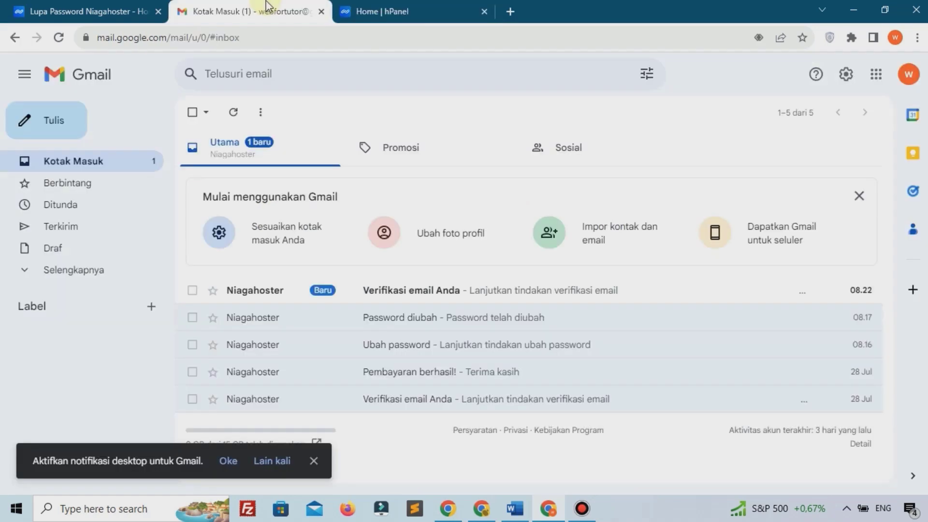
{"action": "left_click", "coordinate": [426, 290]}
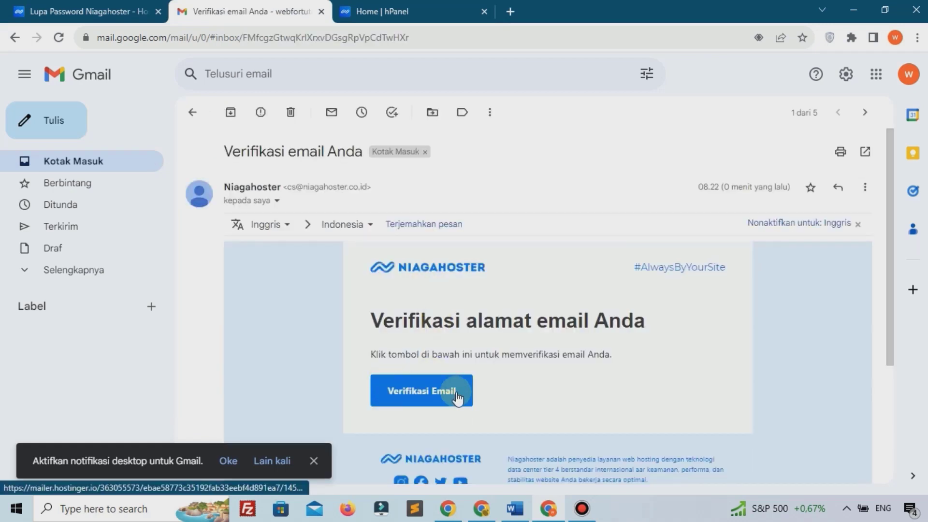
{"action": "left_click", "coordinate": [421, 394]}
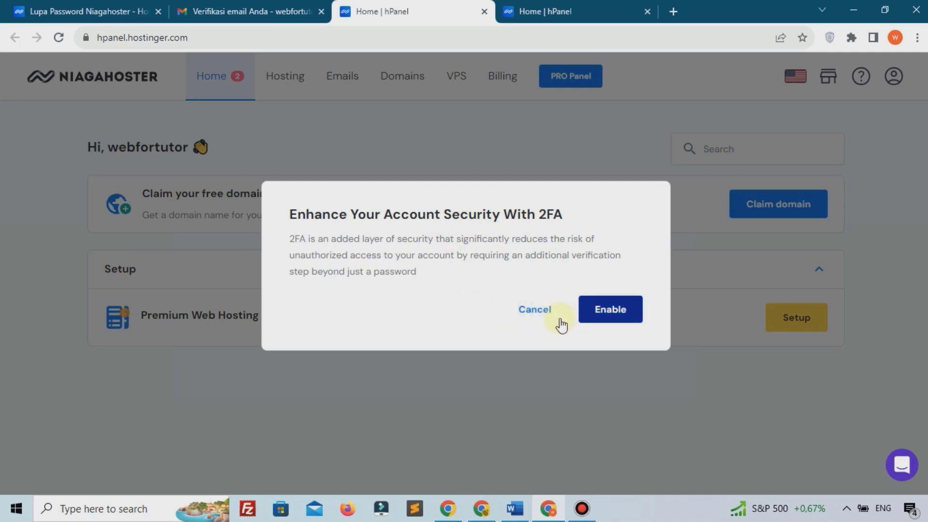
{"action": "left_click", "coordinate": [534, 314]}
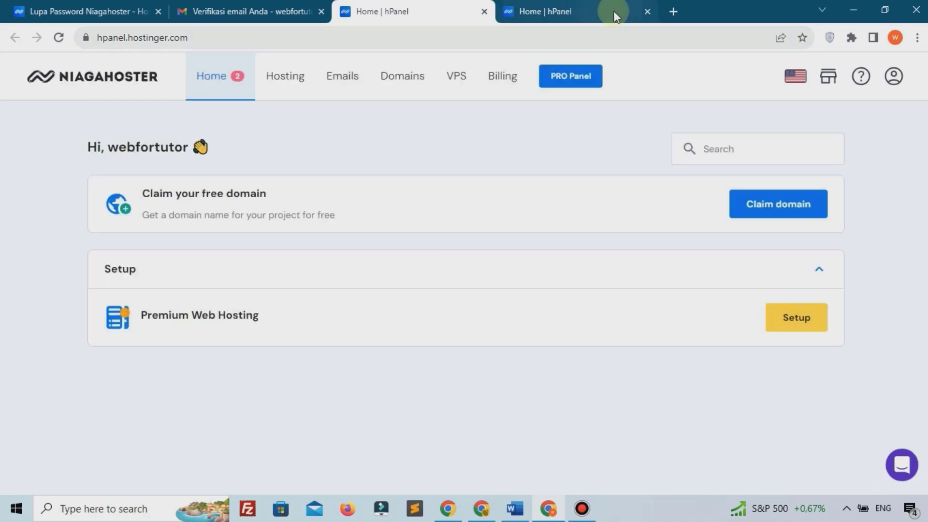
{"action": "left_click", "coordinate": [648, 11]}
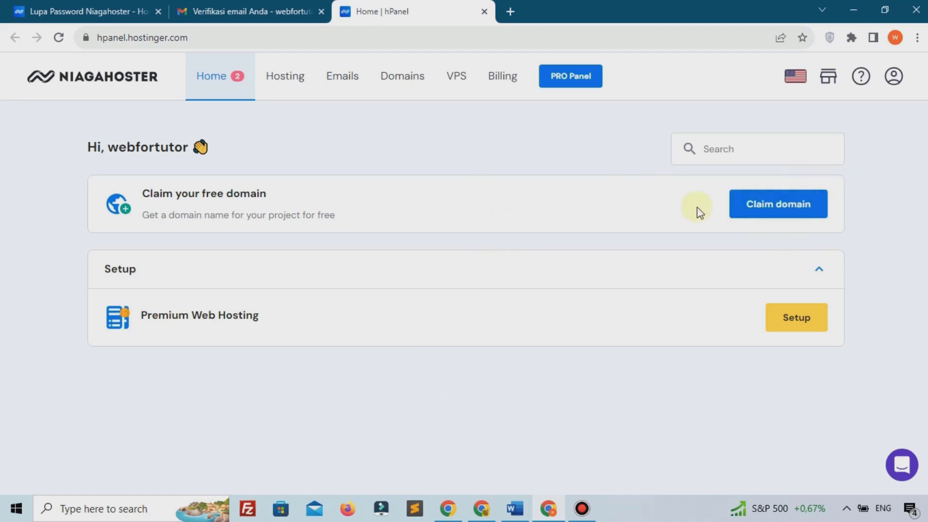
Step: Check the availability of the free domain pemoolatutor with the .com extension and claim it
{"action": "left_click", "coordinate": [777, 210]}
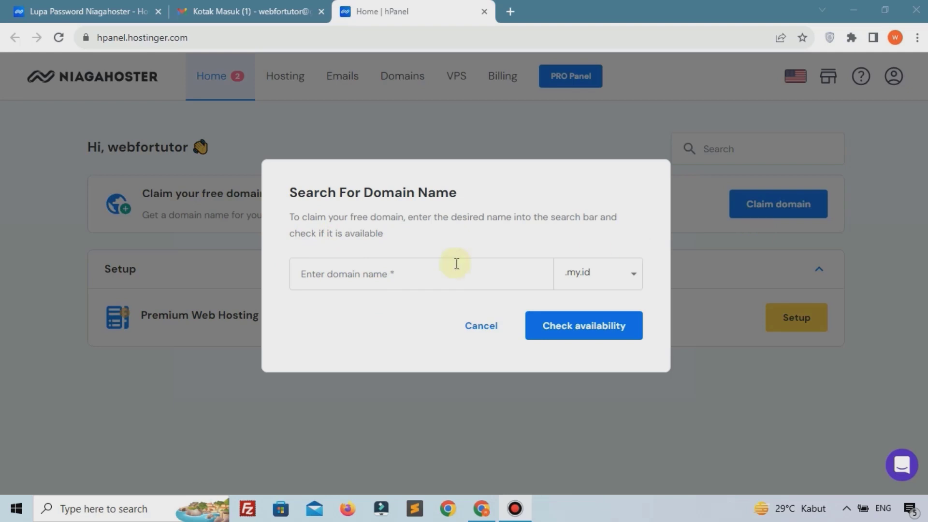
{"action": "left_click", "coordinate": [387, 265]}
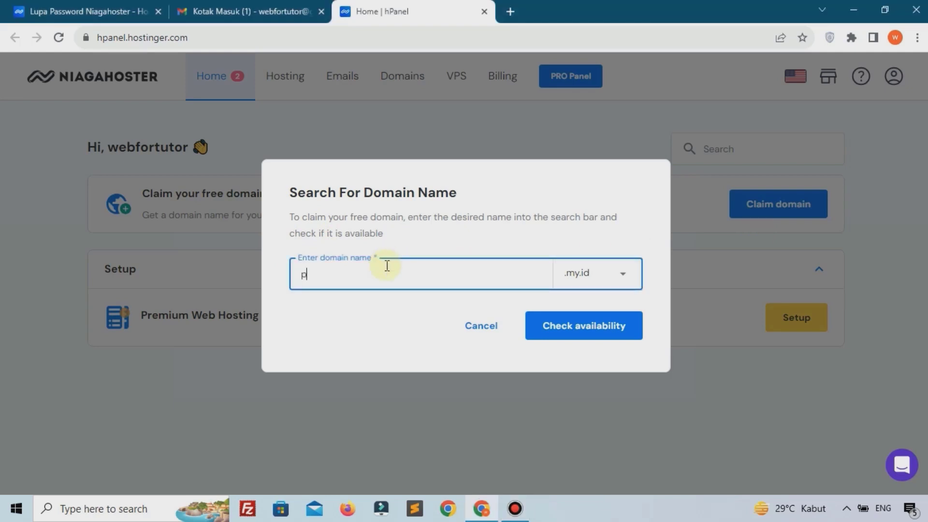
{"action": "type", "text": "pemoolatutor"}
{"action": "left_click", "coordinate": [578, 275]}
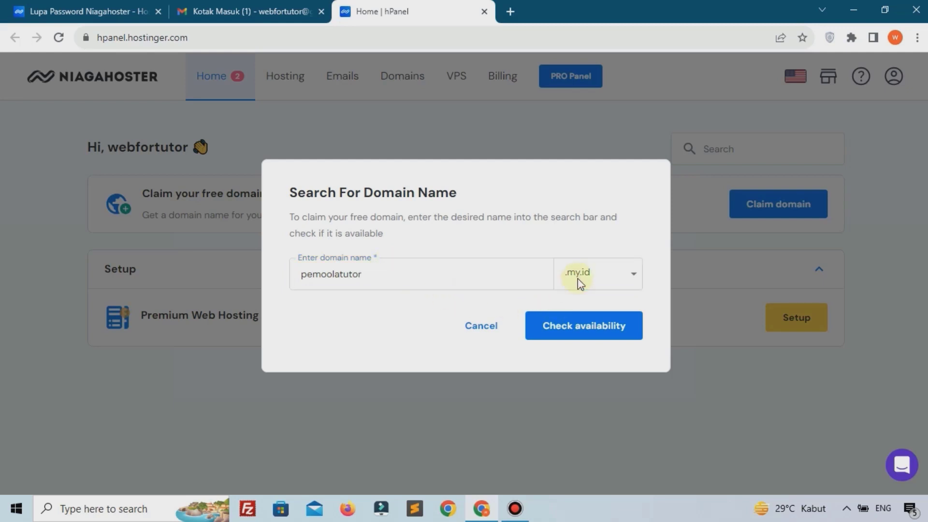
{"action": "scroll", "coordinate": [594, 432], "scroll_direction": "down", "scroll_amount": 2}
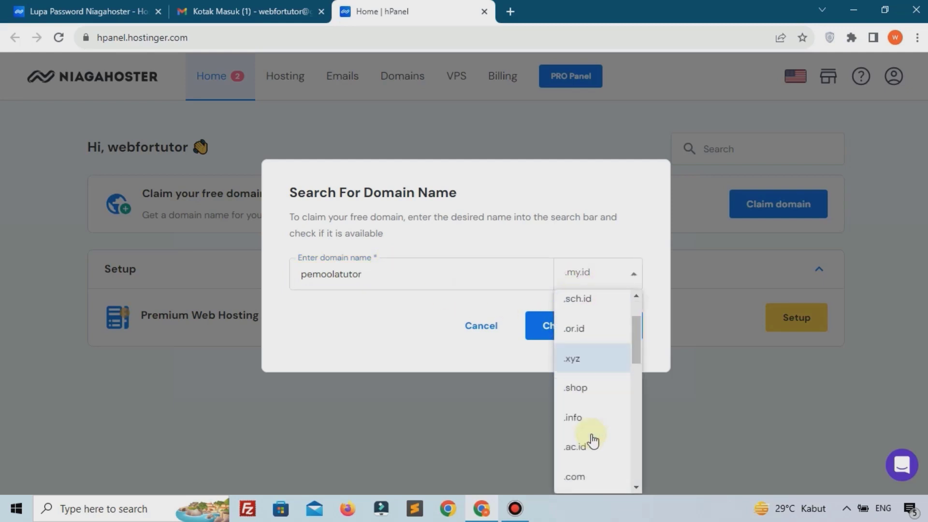
{"action": "left_click", "coordinate": [585, 473]}
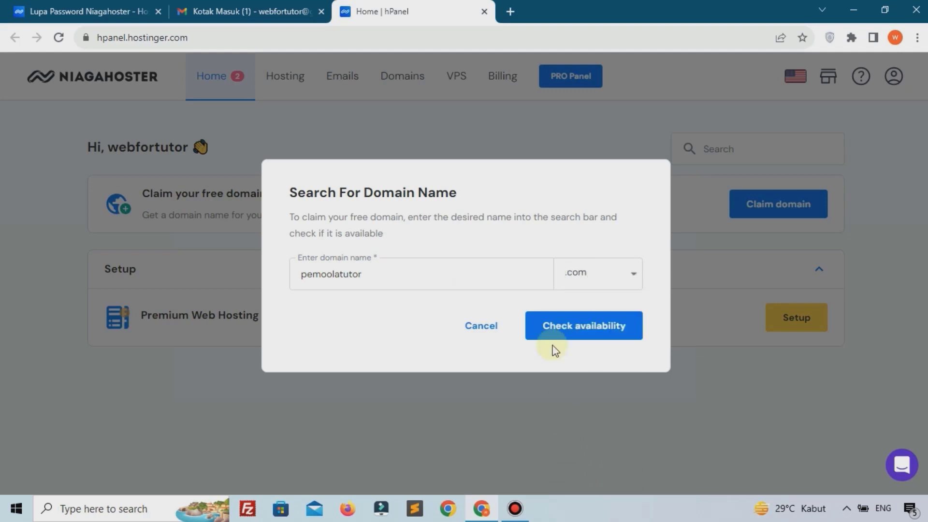
{"action": "left_click", "coordinate": [577, 332]}
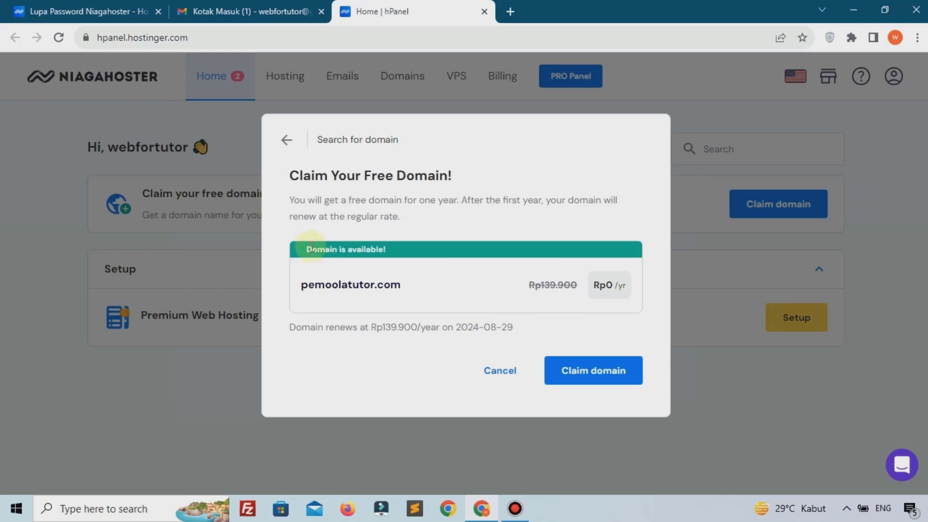
{"action": "left_click_drag", "start_coordinate": [304, 248], "coordinate": [377, 241]}
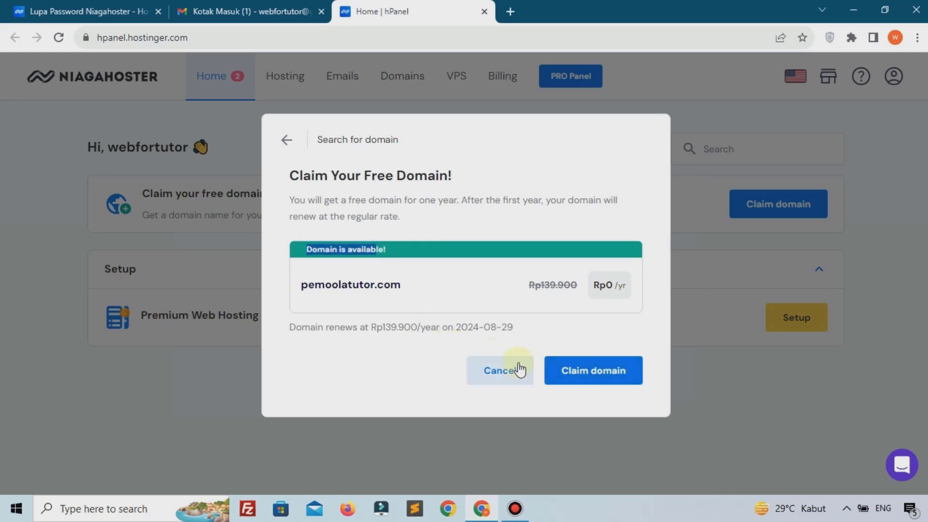
{"action": "left_click", "coordinate": [586, 371]}
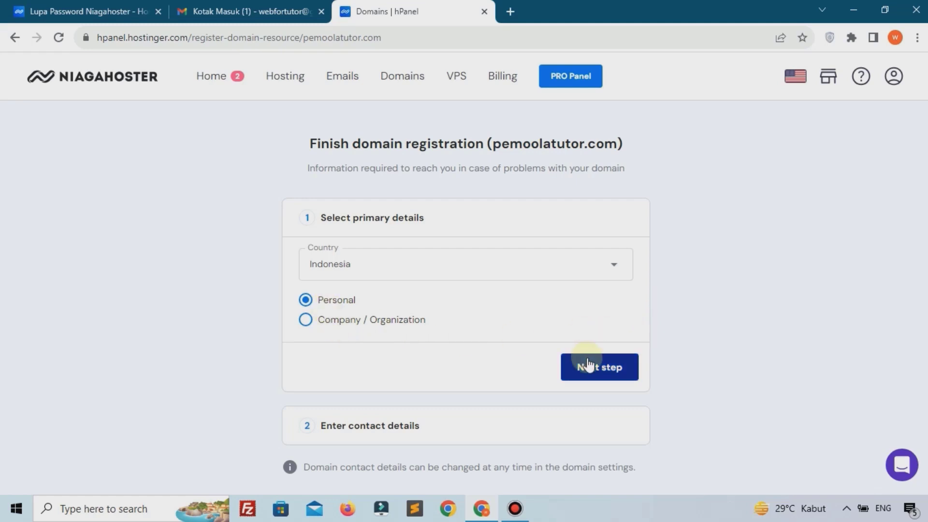
Step: Choose Personal as the registration type for pemoolatutor.com and continue to the contact details
{"action": "left_click", "coordinate": [311, 323]}
{"action": "left_click", "coordinate": [308, 303]}
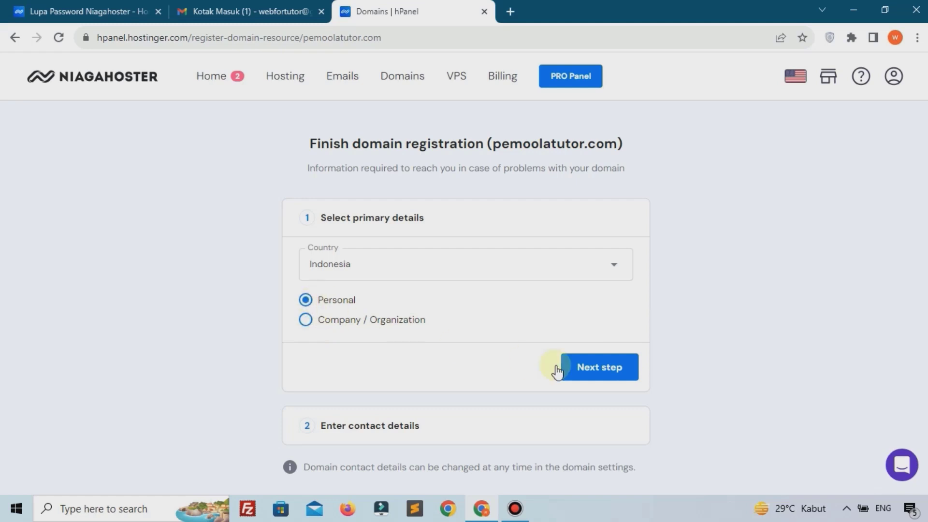
{"action": "left_click", "coordinate": [598, 371]}
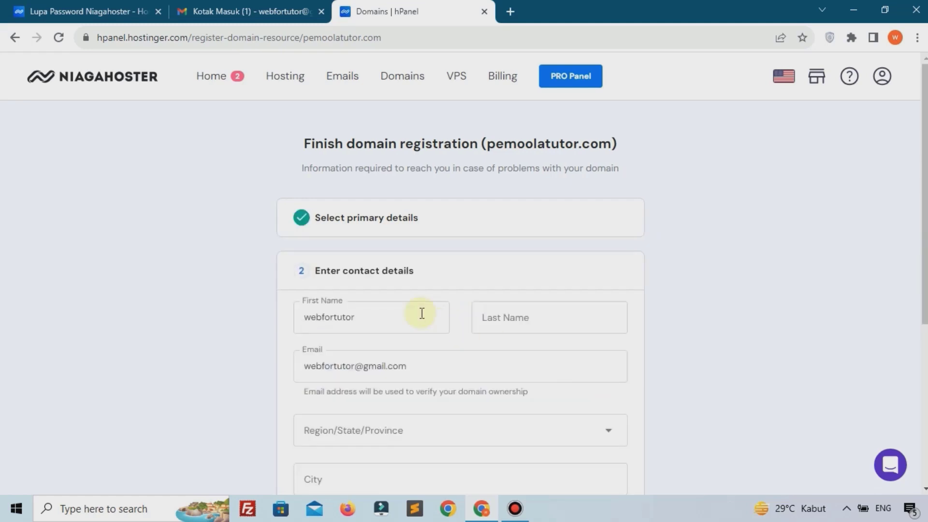
Step: Fill in the domain's contact details with name, region, city, address, ZIP code and phone number, and finish the registration
{"action": "left_click_drag", "start_coordinate": [362, 271], "coordinate": [409, 269]}
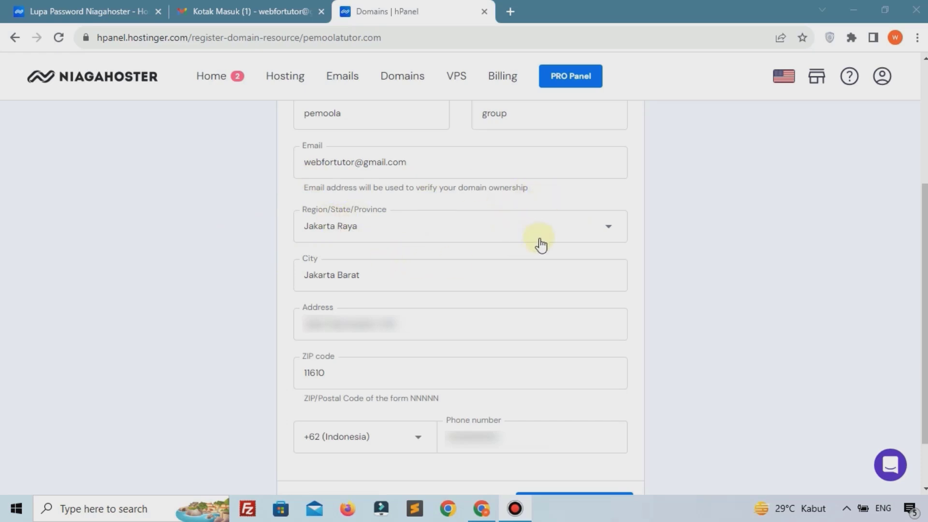
{"action": "scroll", "coordinate": [540, 245], "scroll_direction": "down", "scroll_amount": 2}
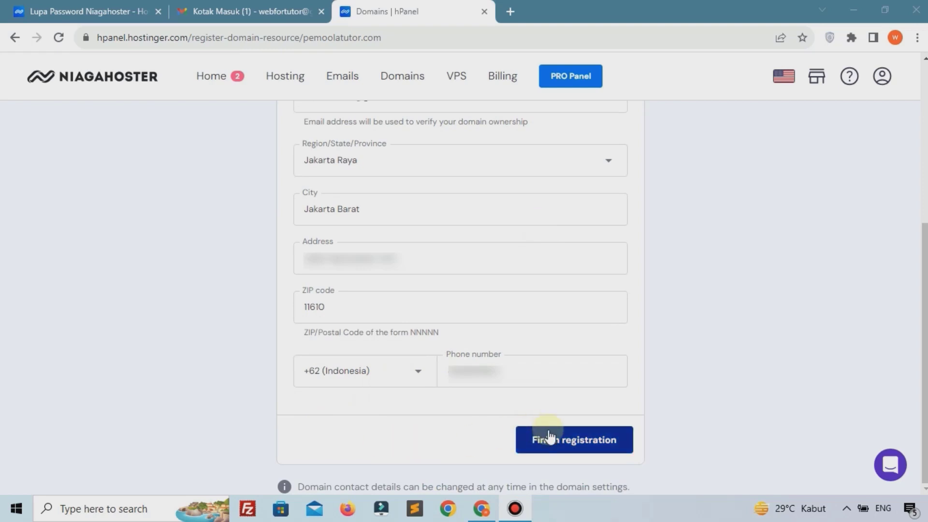
{"action": "left_click", "coordinate": [572, 440]}
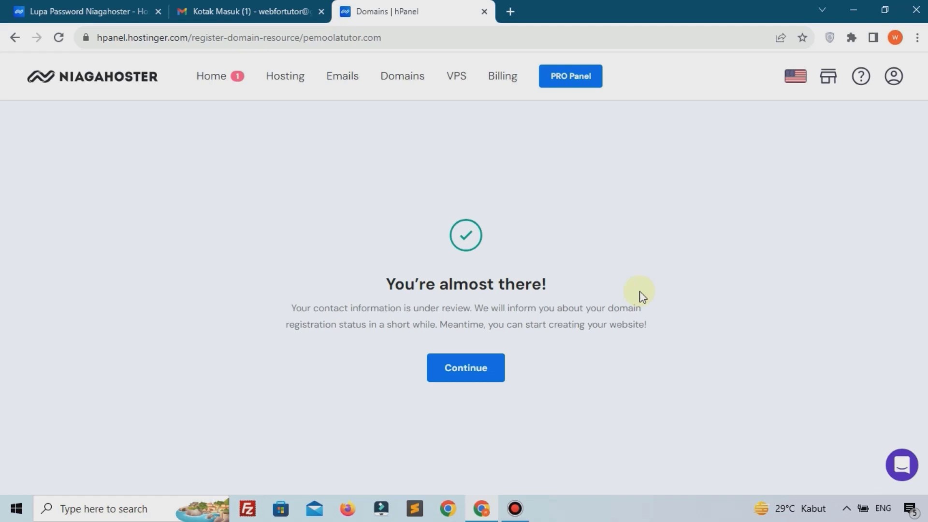
{"action": "left_click", "coordinate": [498, 372]}
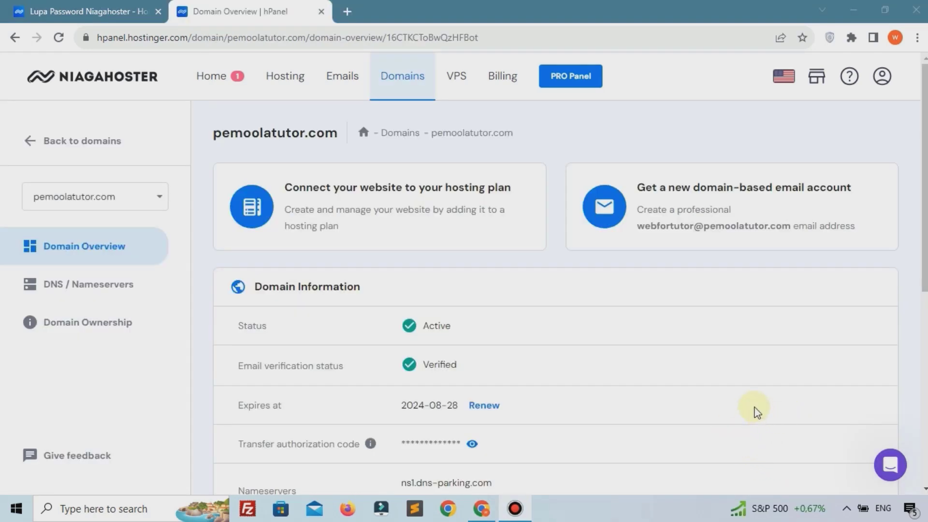
Step: Examine the status shown in the domain information for pemoolatutor.com
{"action": "left_click_drag", "start_coordinate": [257, 290], "coordinate": [315, 289]}
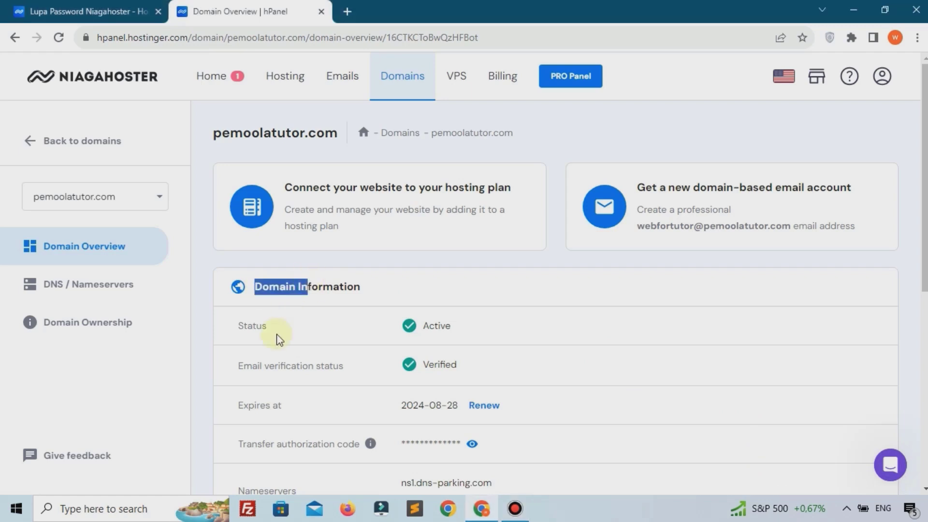
{"action": "left_click_drag", "start_coordinate": [278, 338], "coordinate": [466, 331]}
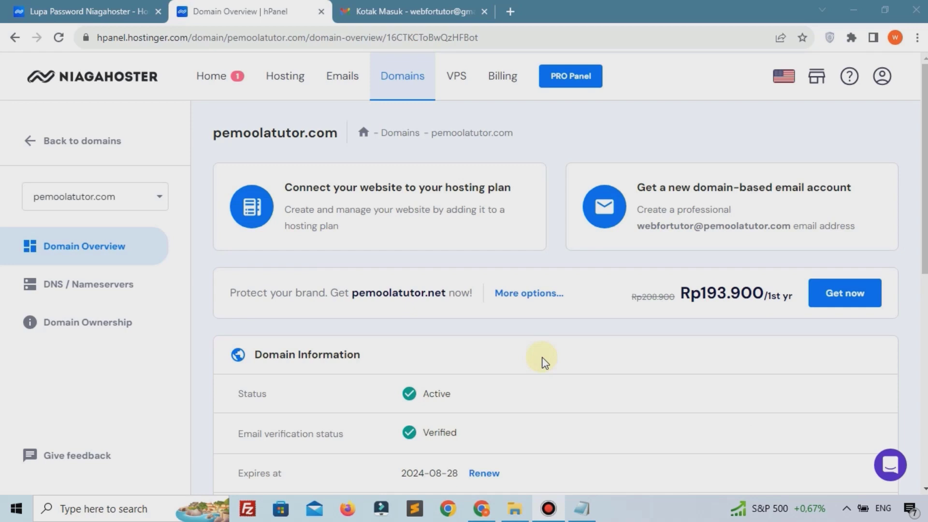
Step: Open the Hostinger email asking to confirm the contact details for pemoolatutor.com and follow its confirmation link
{"action": "left_click", "coordinate": [381, 10]}
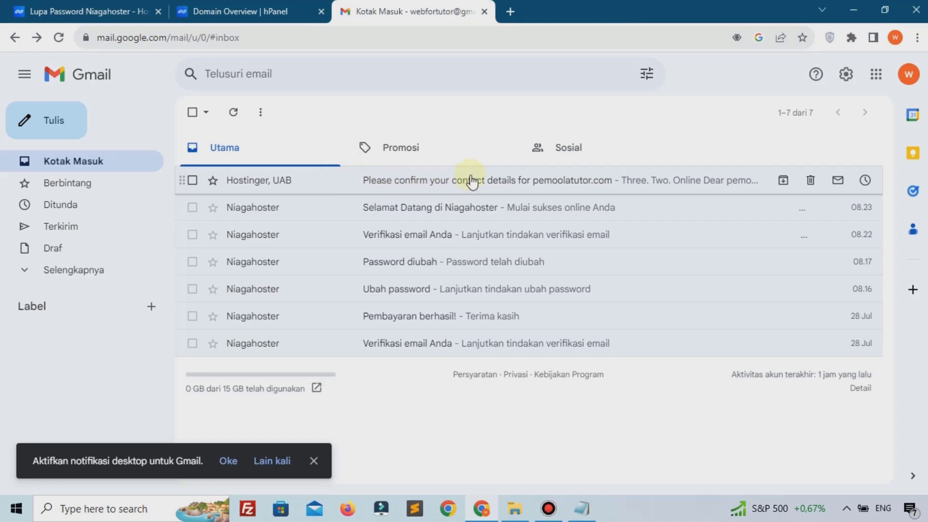
{"action": "left_click", "coordinate": [550, 182]}
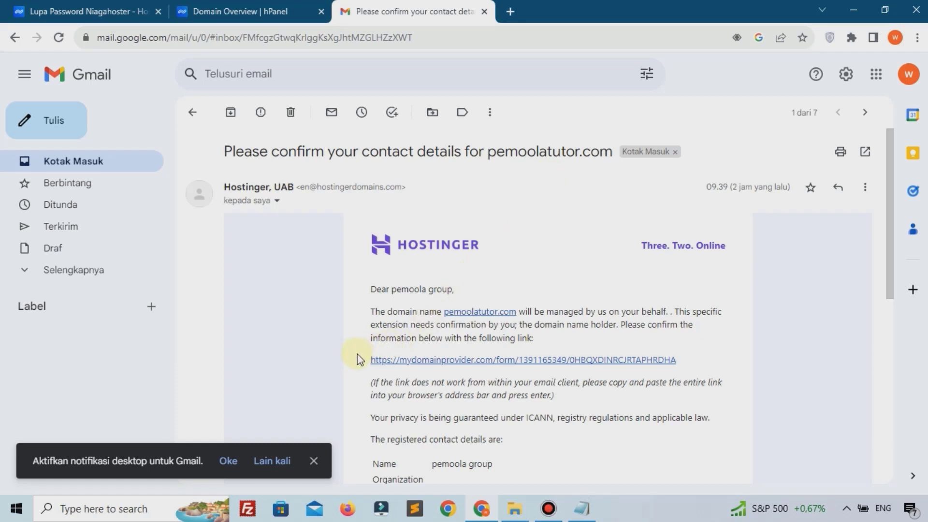
{"action": "left_click", "coordinate": [410, 366]}
{"action": "scroll", "coordinate": [405, 362], "scroll_direction": "down", "scroll_amount": 5}
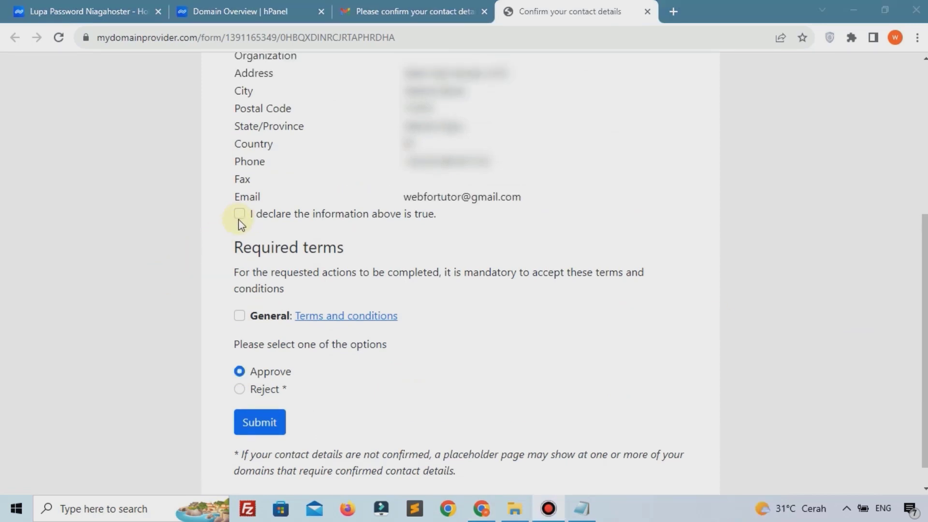
Step: Declare the contact information true, accept the General terms and submit the form with Approve, then close the finished pages
{"action": "left_click", "coordinate": [239, 214]}
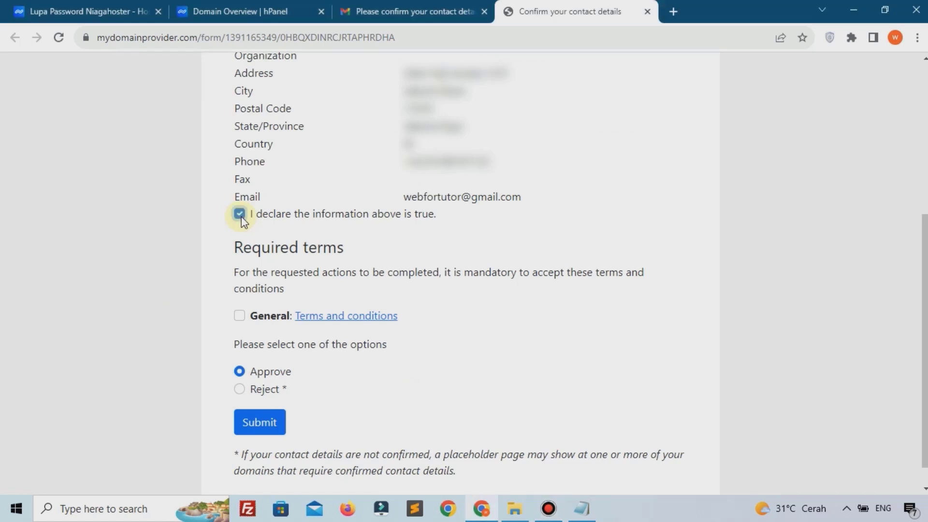
{"action": "left_click", "coordinate": [239, 315]}
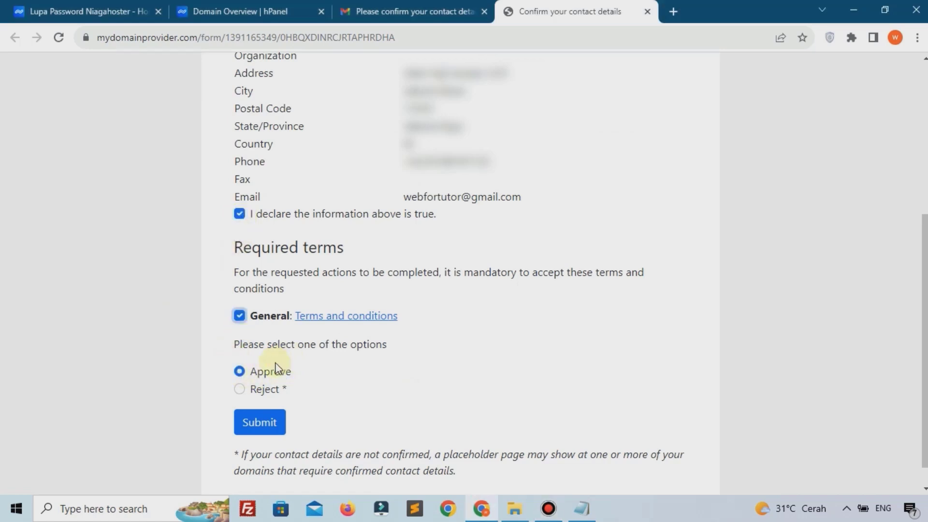
{"action": "scroll", "coordinate": [269, 369], "scroll_direction": "down", "scroll_amount": 1}
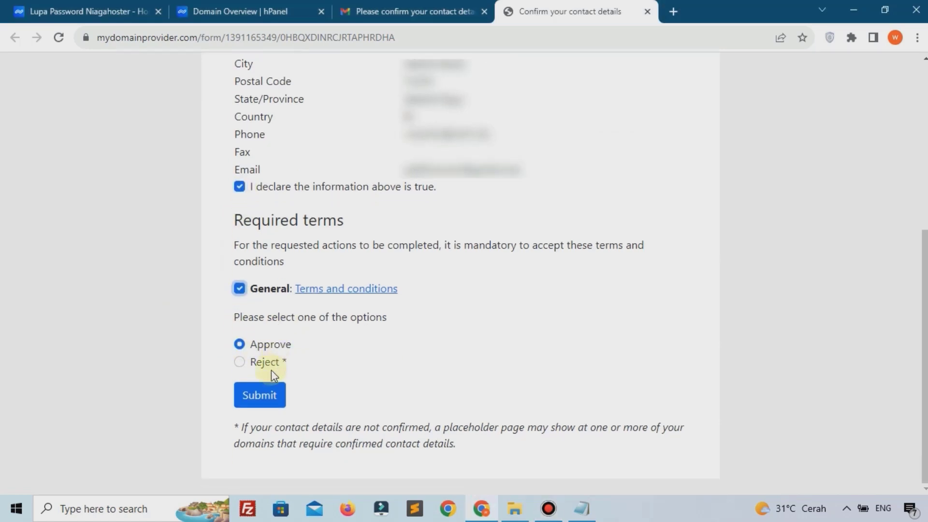
{"action": "left_click", "coordinate": [264, 399]}
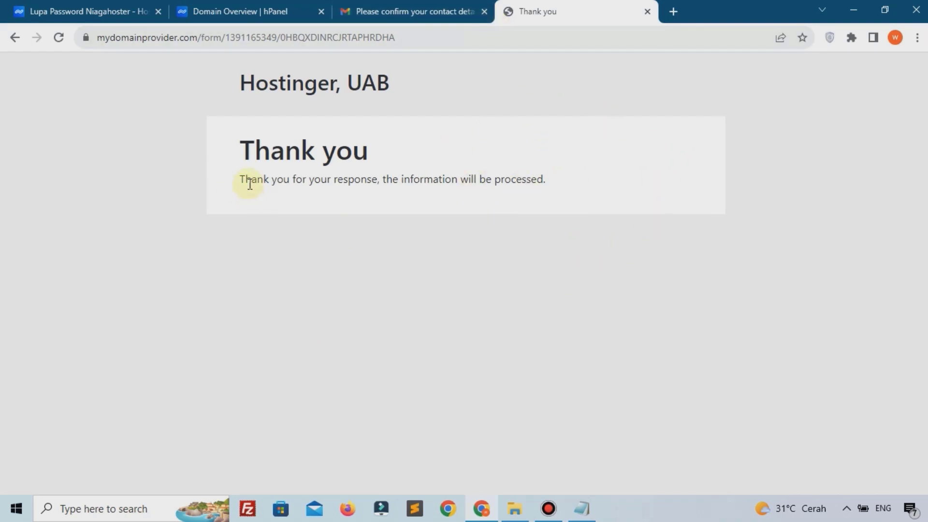
{"action": "left_click_drag", "start_coordinate": [250, 182], "coordinate": [543, 205]}
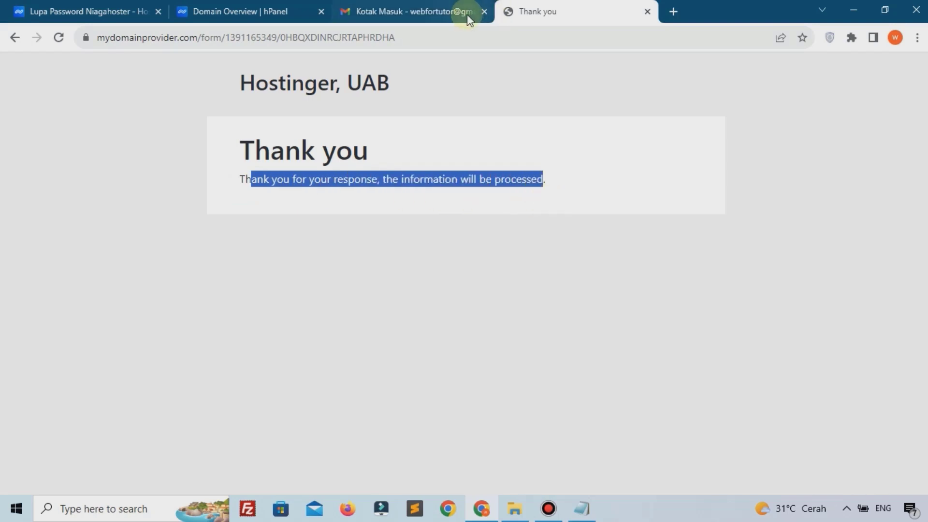
{"action": "left_click", "coordinate": [484, 12]}
{"action": "left_click", "coordinate": [487, 13]}
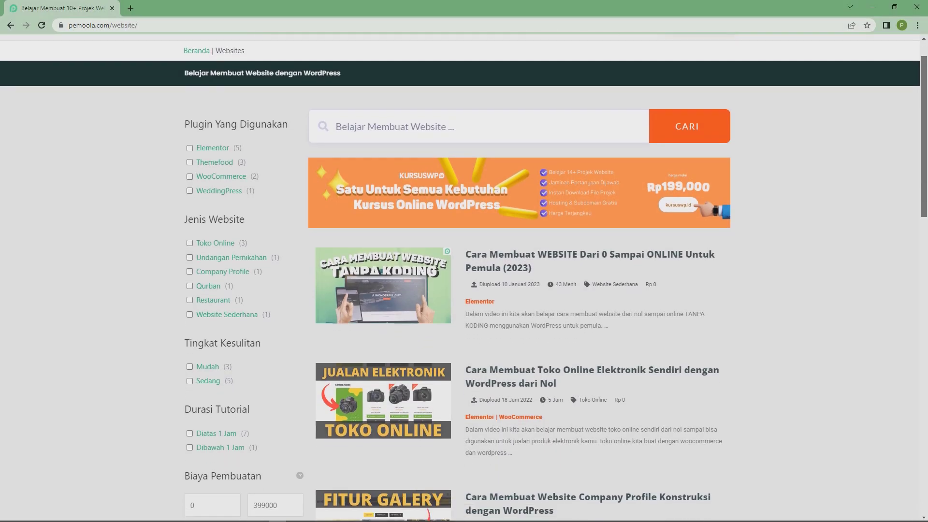
Step: Browse the WordPress website tutorials on pemoola.com and filter them by the website type Toko Online
{"action": "scroll", "coordinate": [464, 271], "scroll_direction": "down", "scroll_amount": 3}
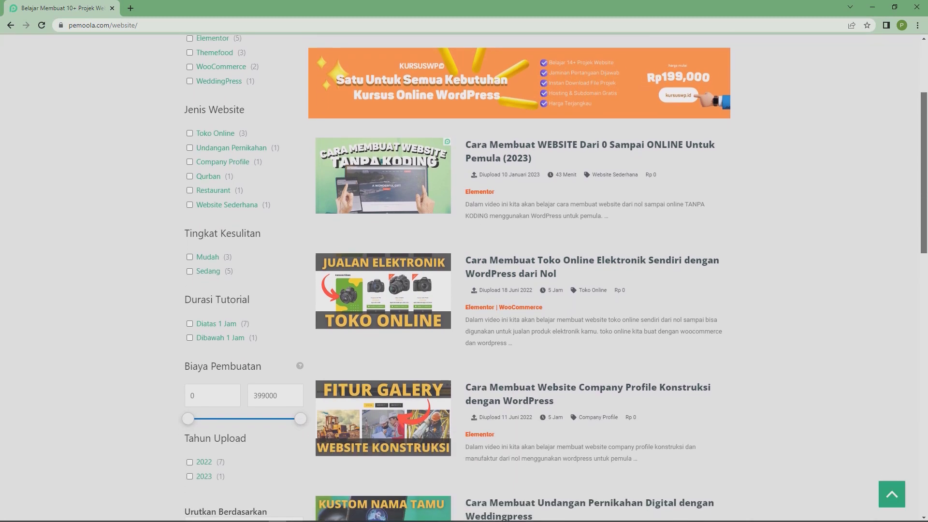
{"action": "scroll", "coordinate": [464, 271], "scroll_direction": "down", "scroll_amount": 3}
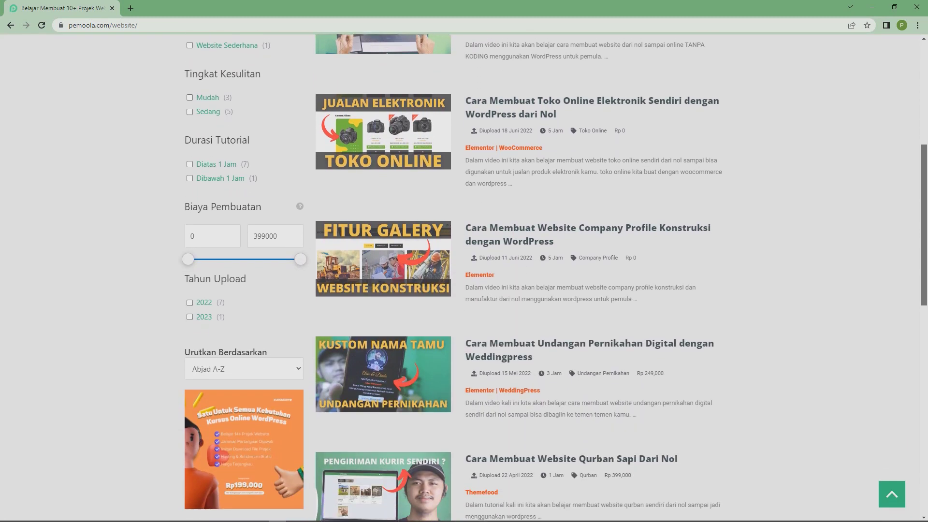
{"action": "scroll", "coordinate": [464, 271], "scroll_direction": "down", "scroll_amount": 7}
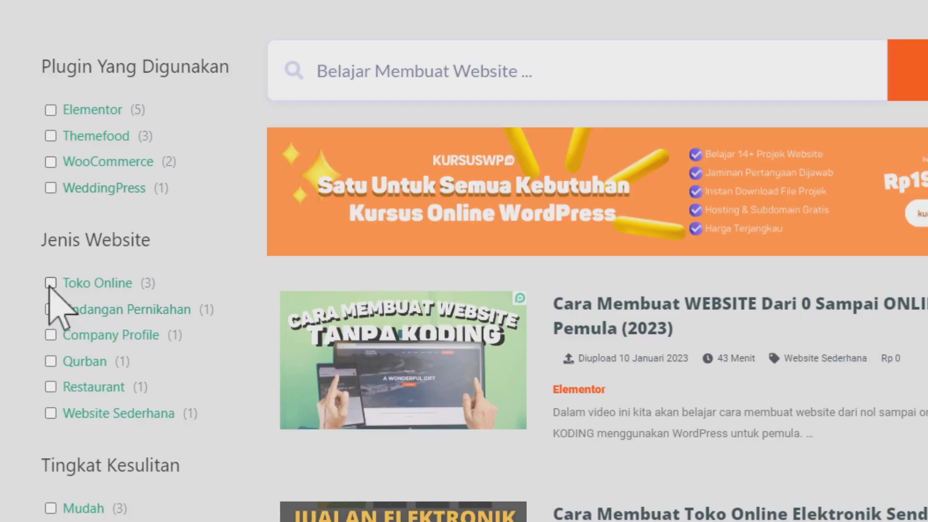
{"action": "left_click", "coordinate": [50, 282]}
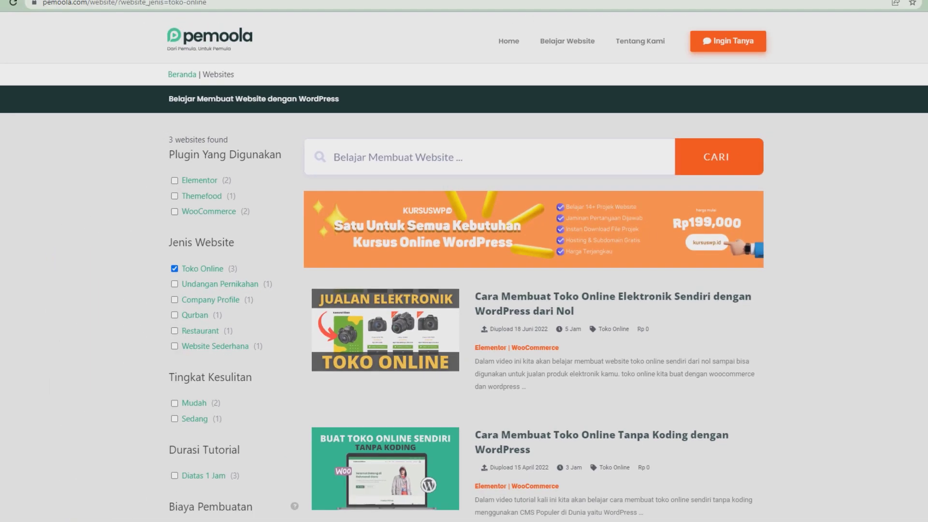
{"action": "scroll", "coordinate": [921, 184], "scroll_direction": "down", "scroll_amount": 3}
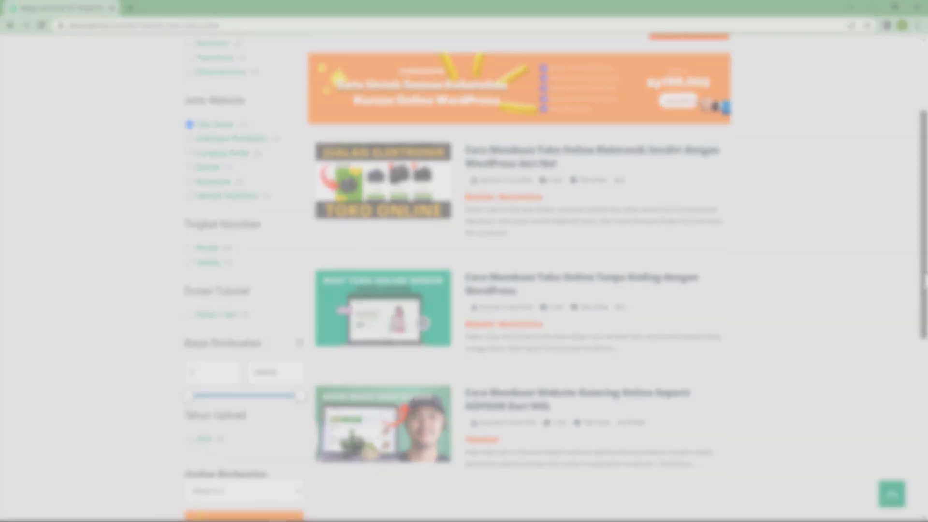
{"action": "scroll", "coordinate": [816, 348], "scroll_direction": "up", "scroll_amount": 3}
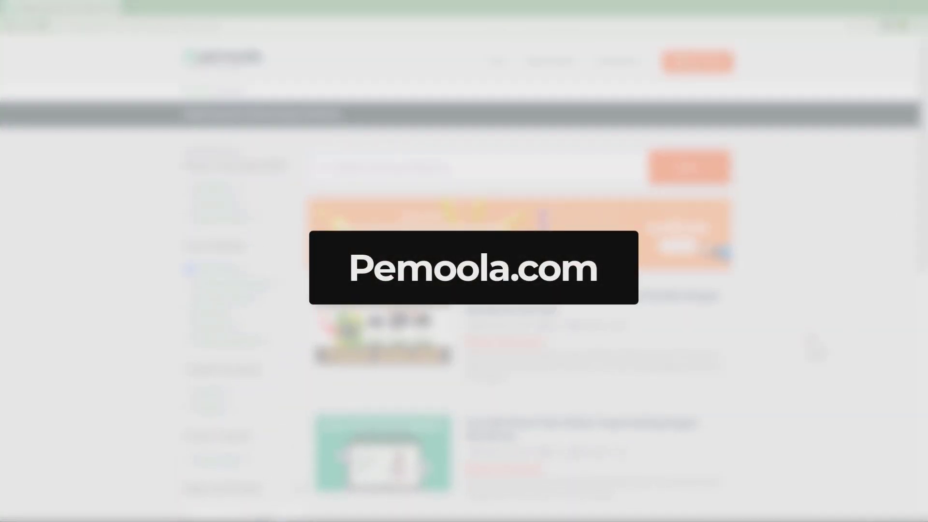
{"action": "left_click", "coordinate": [808, 335]}
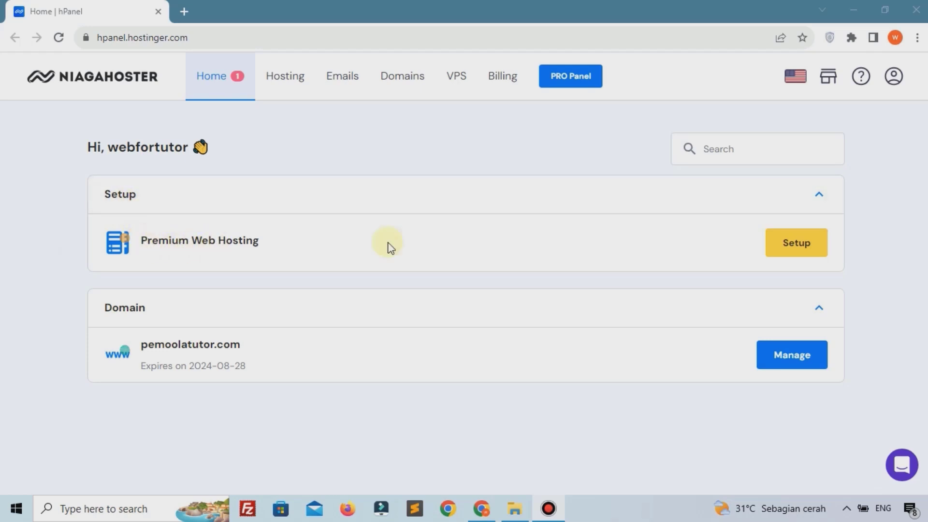
Step: Start the Premium Web Hosting setup in hPanel and skip the personalized experience survey
{"action": "left_click", "coordinate": [782, 256]}
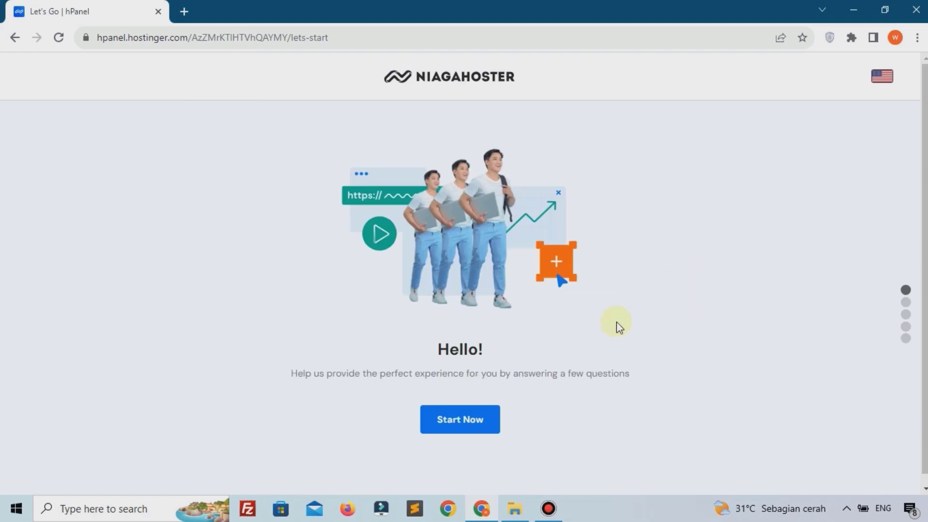
{"action": "left_click", "coordinate": [492, 420]}
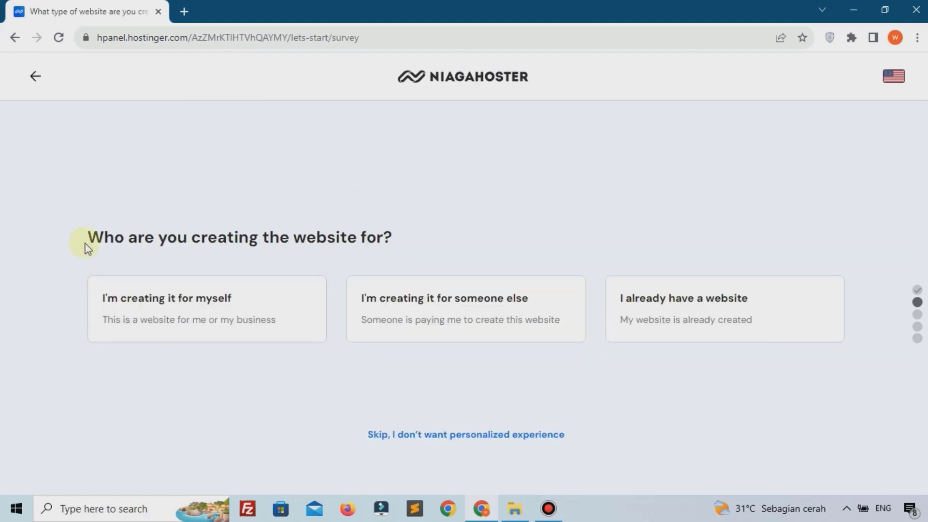
{"action": "left_click_drag", "start_coordinate": [87, 241], "coordinate": [249, 253]}
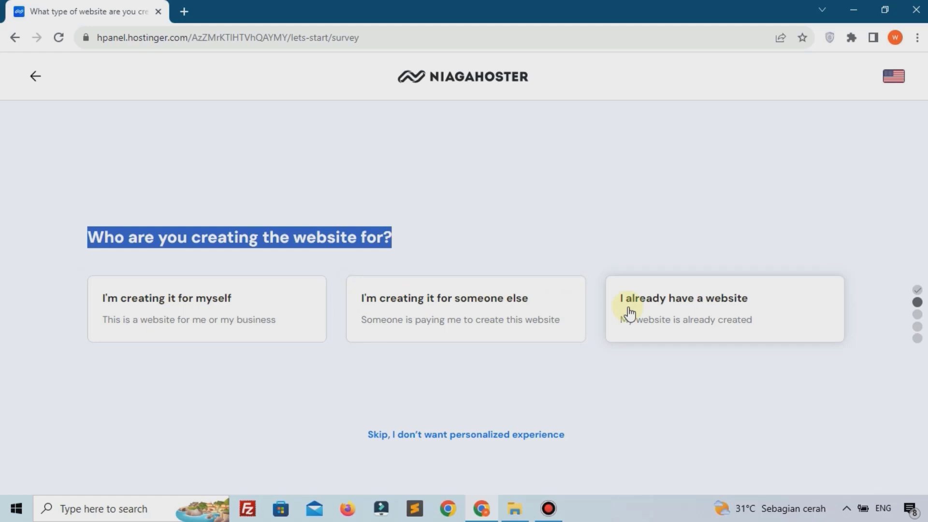
{"action": "left_click", "coordinate": [689, 401]}
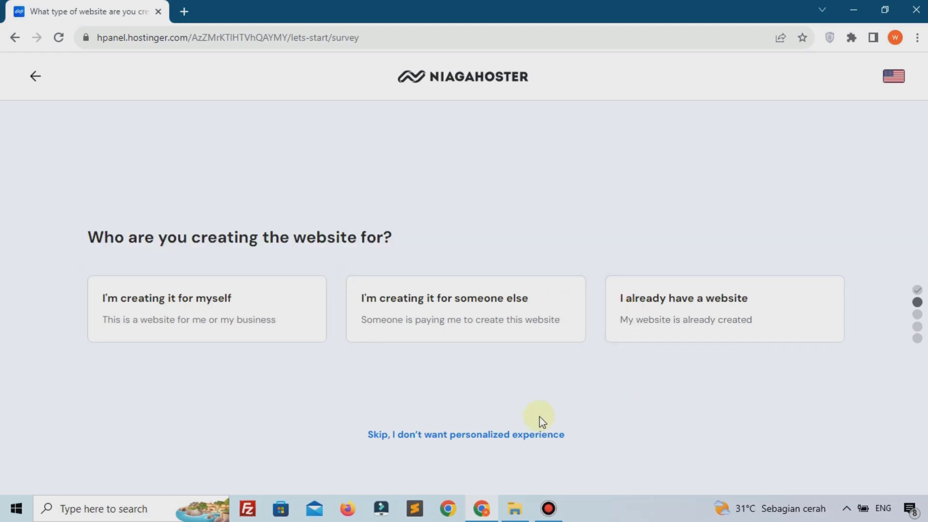
{"action": "left_click", "coordinate": [497, 435]}
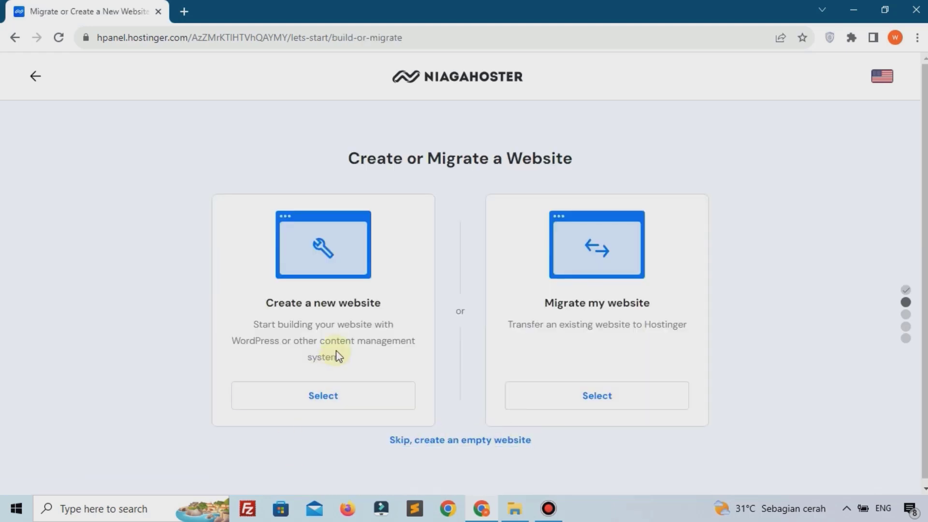
Step: Create an empty website on the domain pemoolatutor.com and finish the setup with the server in Asia (Singapore)
{"action": "left_click", "coordinate": [472, 441]}
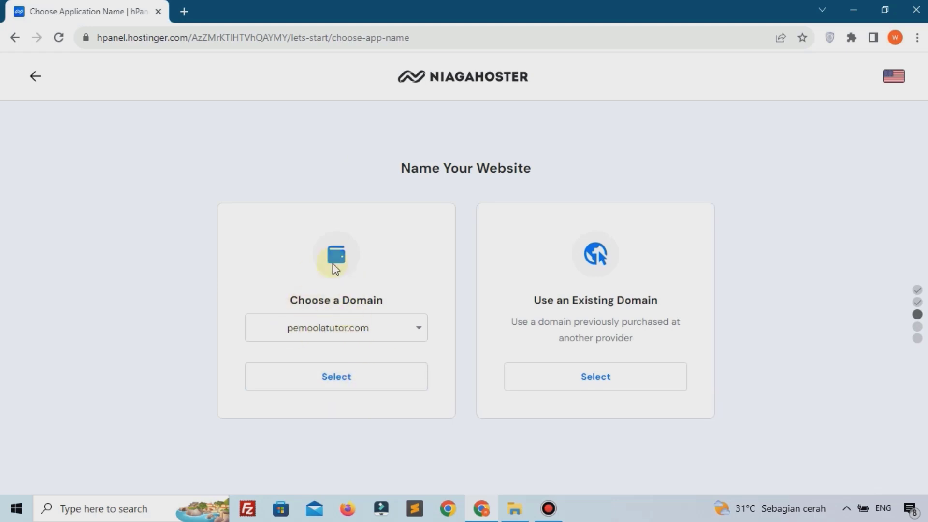
{"action": "left_click", "coordinate": [360, 384]}
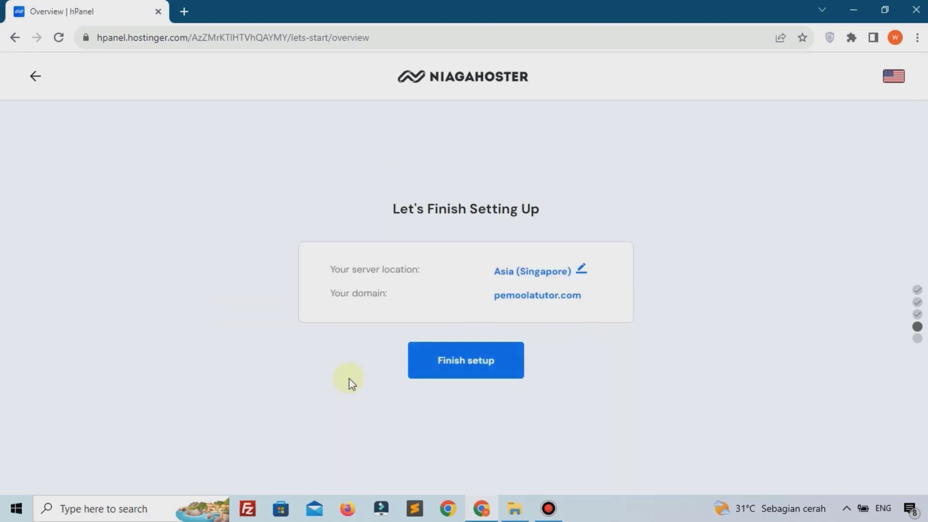
{"action": "left_click", "coordinate": [506, 358]}
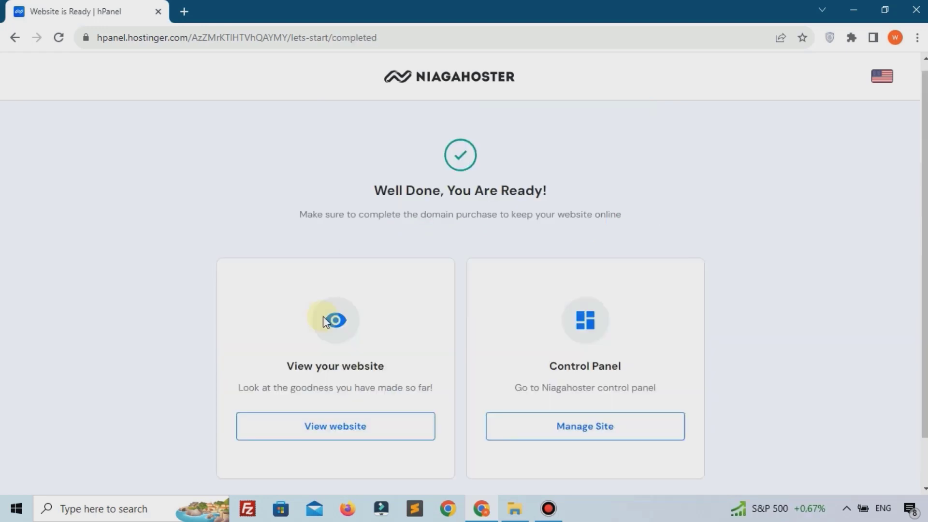
Step: View the preview page of the new website and close it
{"action": "scroll", "coordinate": [322, 316], "scroll_direction": "down", "scroll_amount": 2}
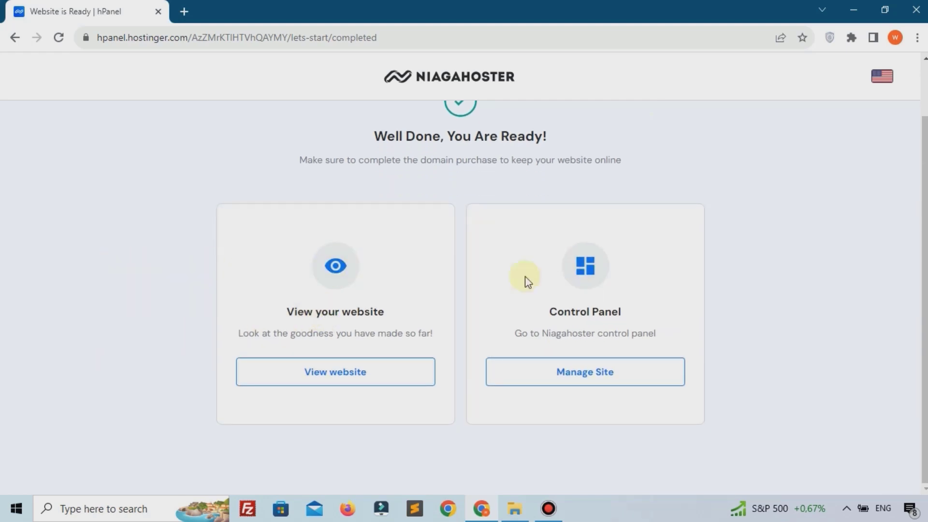
{"action": "left_click", "coordinate": [315, 375]}
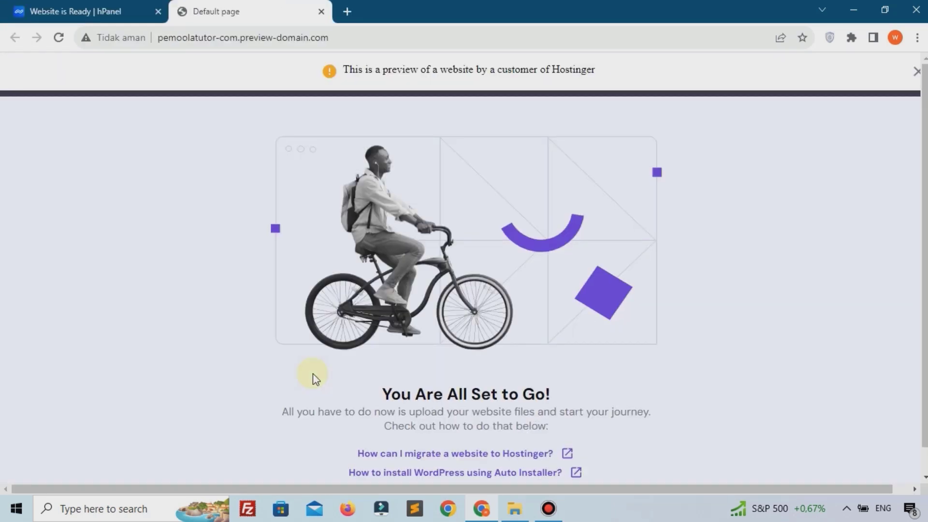
{"action": "scroll", "coordinate": [305, 343], "scroll_direction": "down", "scroll_amount": 1}
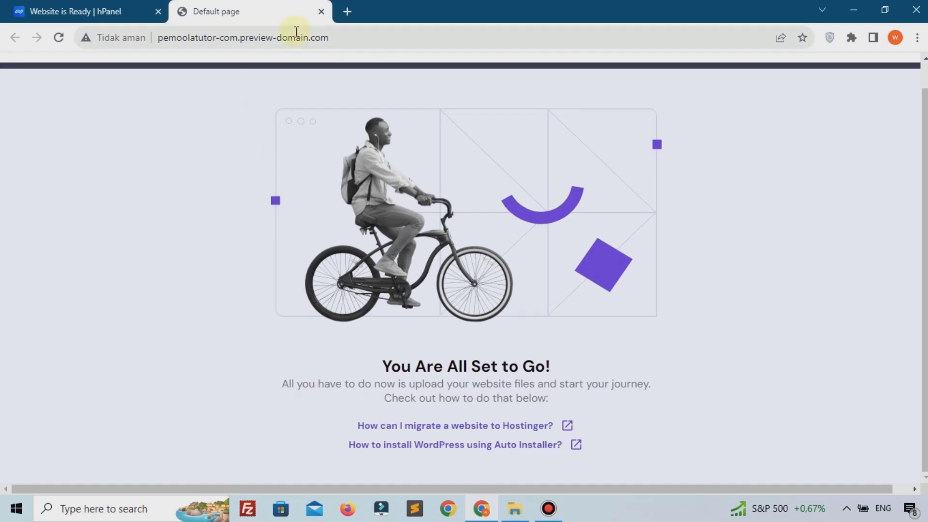
{"action": "left_click", "coordinate": [320, 12]}
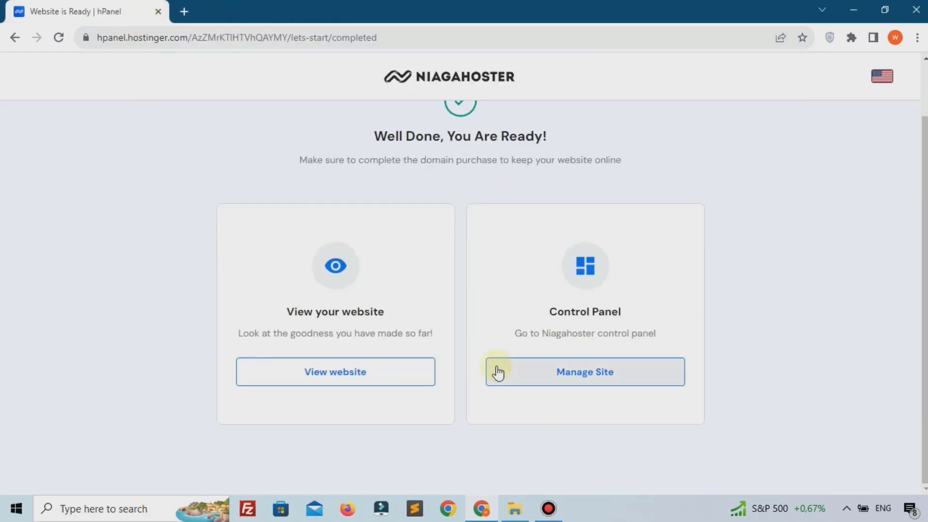
Step: Open the site's control panel dashboard and check the live page at pemoolatutor.com
{"action": "left_click", "coordinate": [531, 372]}
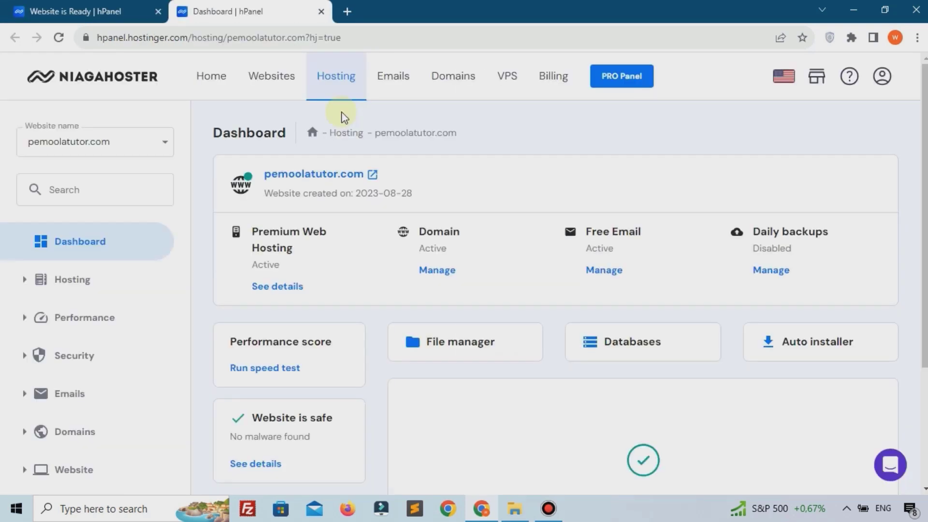
{"action": "left_click", "coordinate": [317, 180]}
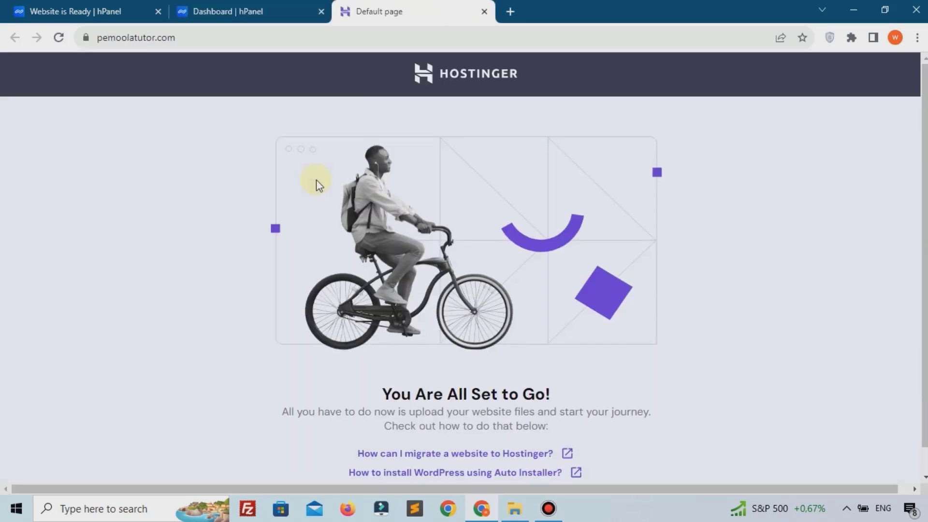
{"action": "left_click", "coordinate": [373, 42]}
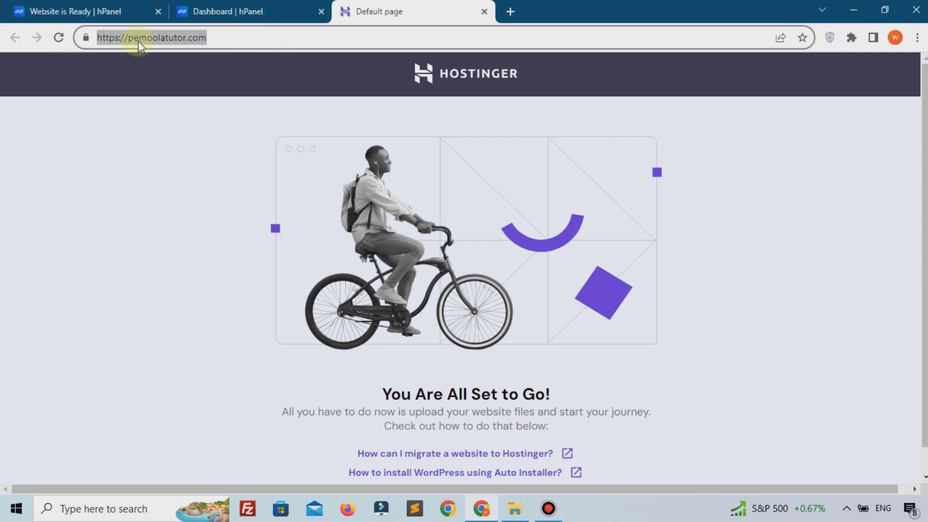
{"action": "left_click", "coordinate": [142, 102]}
{"action": "scroll", "coordinate": [213, 156], "scroll_direction": "down", "scroll_amount": 1}
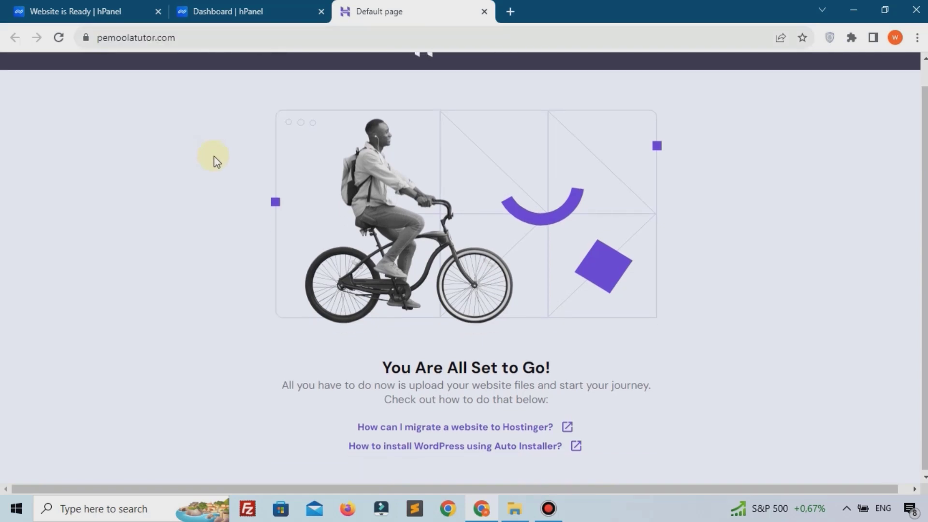
{"action": "scroll", "coordinate": [214, 155], "scroll_direction": "up", "scroll_amount": 1}
{"action": "scroll", "coordinate": [441, 170], "scroll_direction": "down", "scroll_amount": 1}
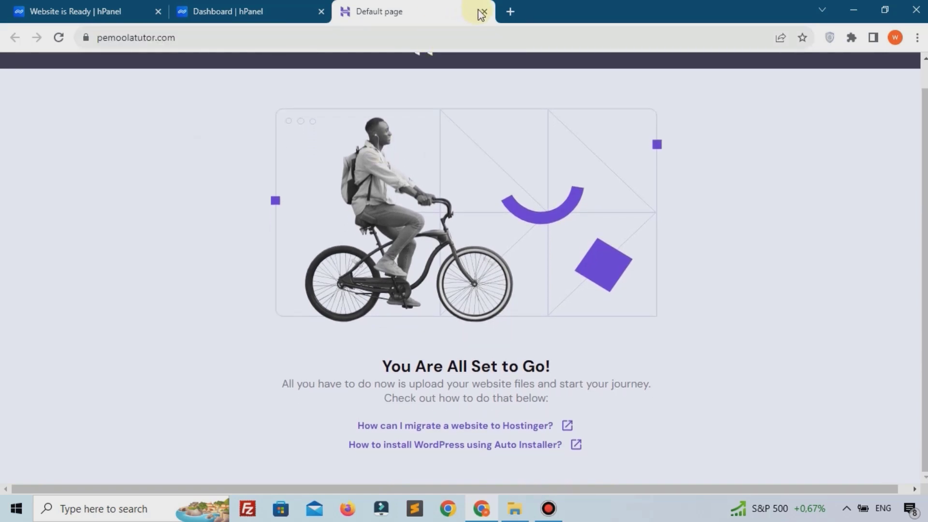
{"action": "left_click", "coordinate": [483, 12]}
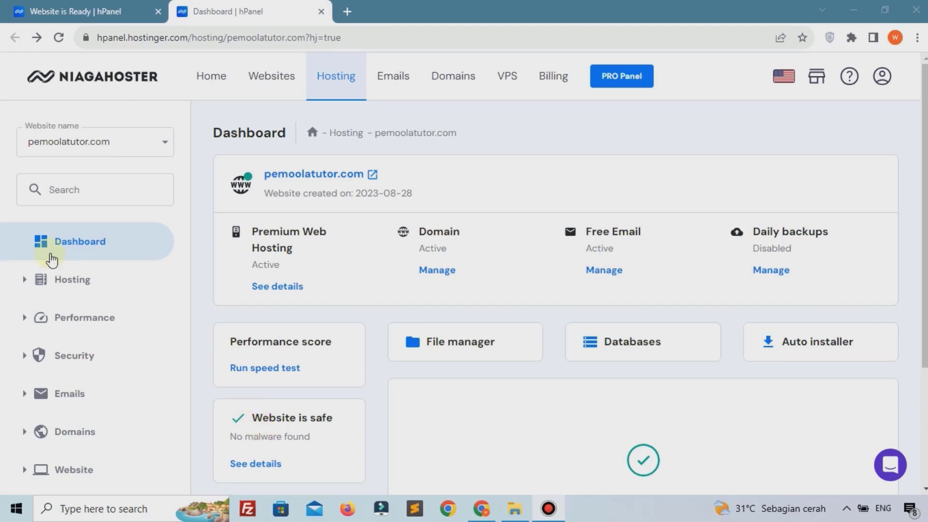
Step: Open the account's home overview of hosting, domain and email services
{"action": "left_click", "coordinate": [222, 80]}
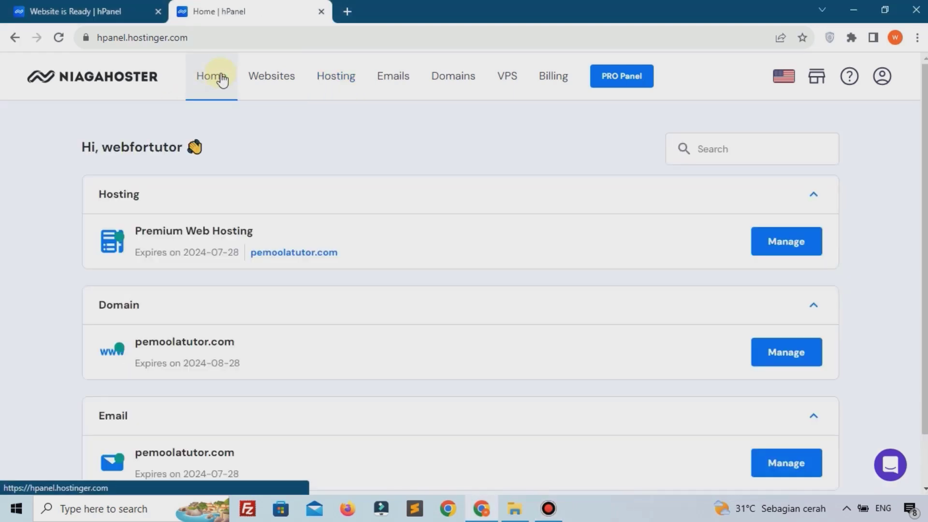
Step: Open the Premium Web Hosting dashboard for pemoolatutor.com and start a WordPress installation with the Auto Installer
{"action": "scroll", "coordinate": [228, 155], "scroll_direction": "down", "scroll_amount": 2}
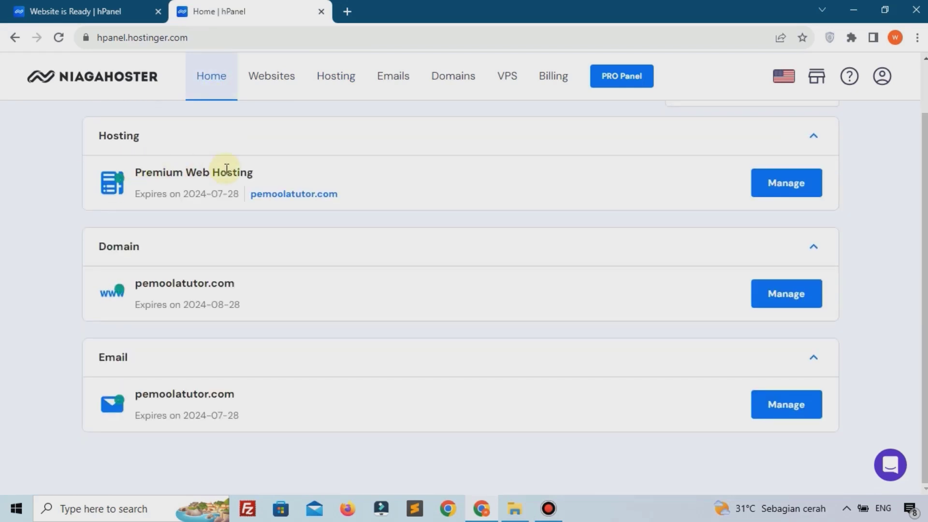
{"action": "left_click", "coordinate": [795, 198]}
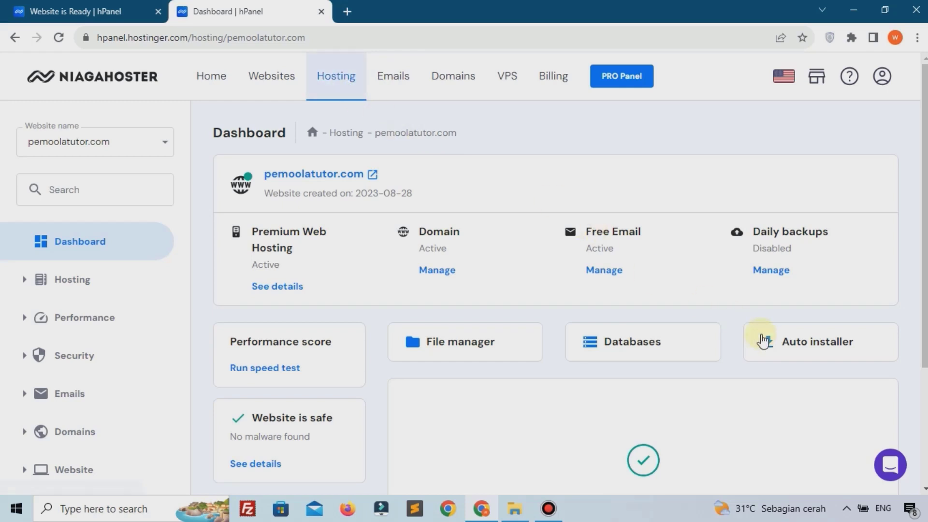
{"action": "left_click", "coordinate": [786, 342]}
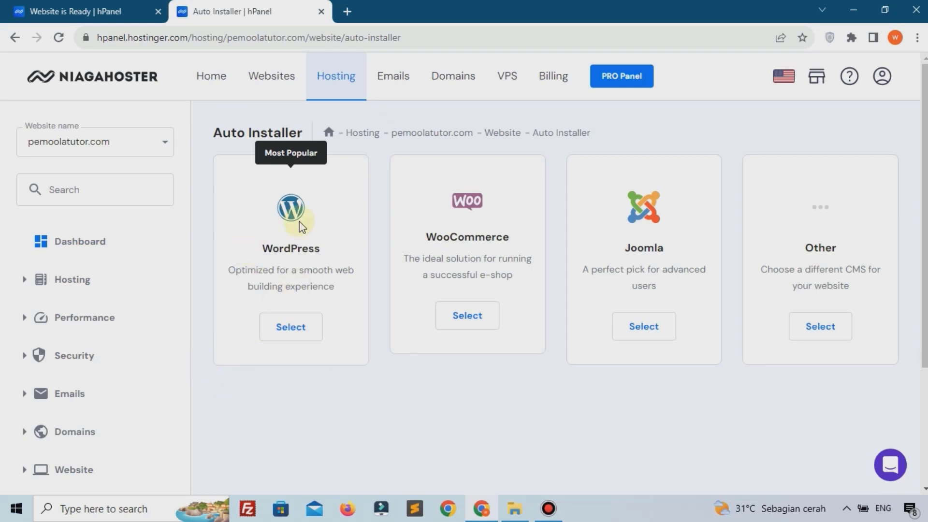
{"action": "left_click", "coordinate": [296, 327]}
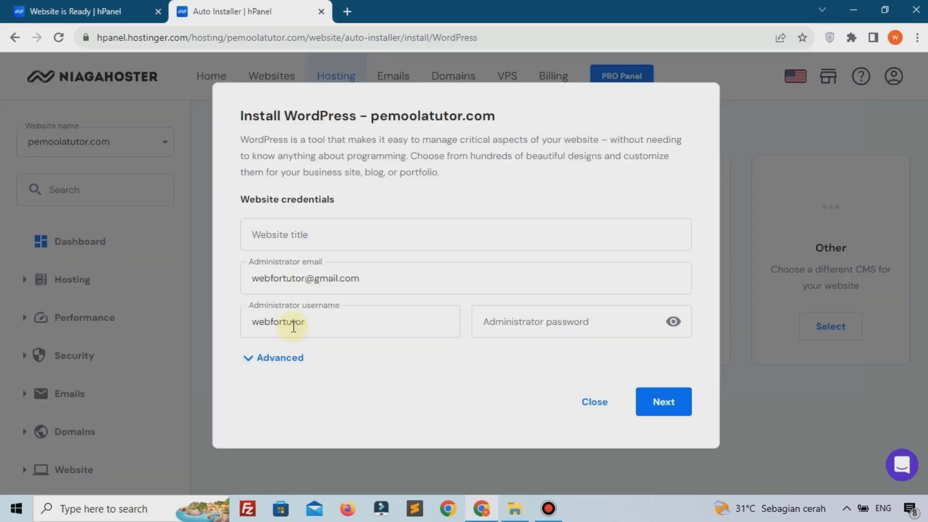
Step: Set the website title to Pemoola Tutorial and enter the administrator password for the WordPress installation
{"action": "left_click", "coordinate": [309, 231]}
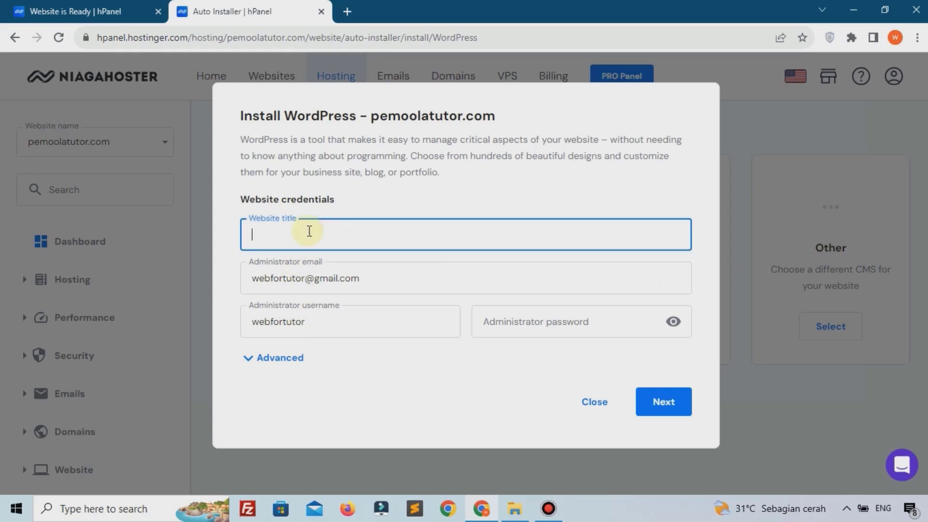
{"action": "type", "text": "Pemoola Tutorial"}
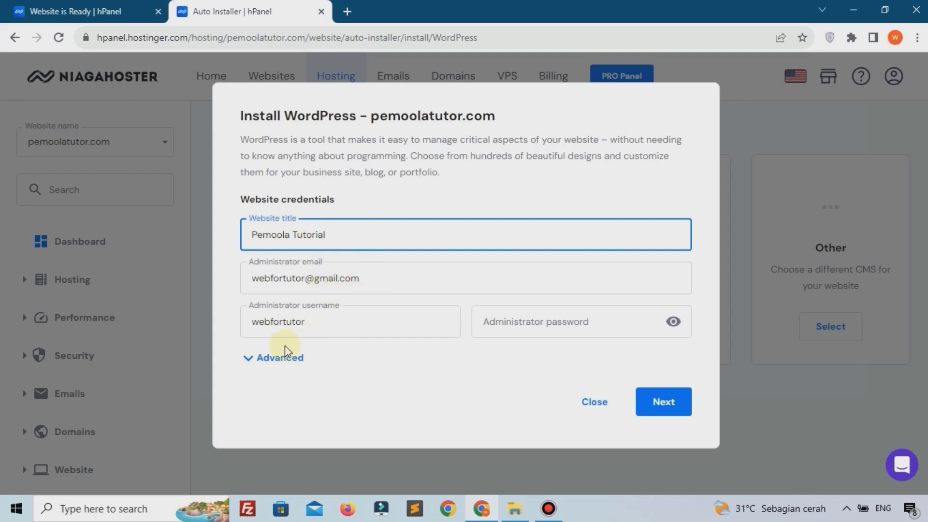
{"action": "left_click", "coordinate": [371, 319]}
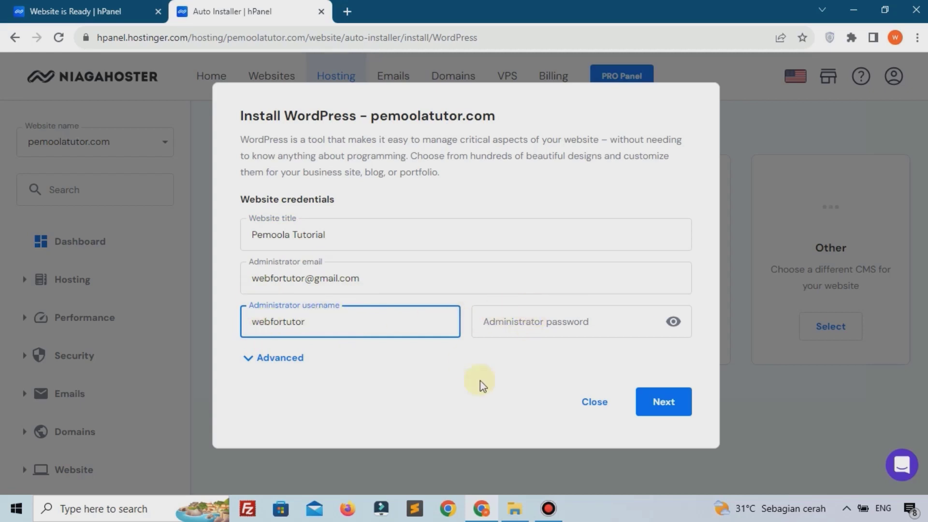
{"action": "left_click", "coordinate": [533, 320]}
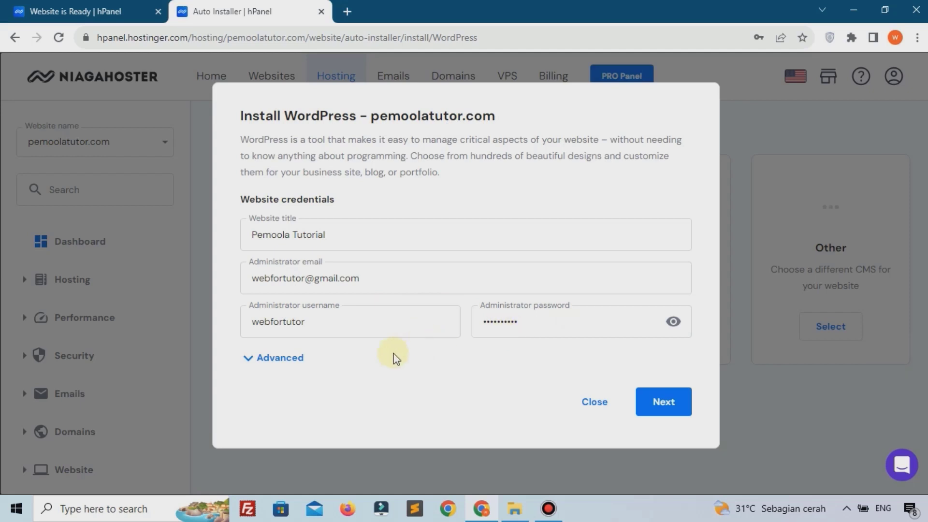
Step: Proceed with an empty subdirectory and the create new database option, and save the administrator password in the browser
{"action": "left_click", "coordinate": [279, 359]}
{"action": "scroll", "coordinate": [285, 359], "scroll_direction": "down", "scroll_amount": 1}
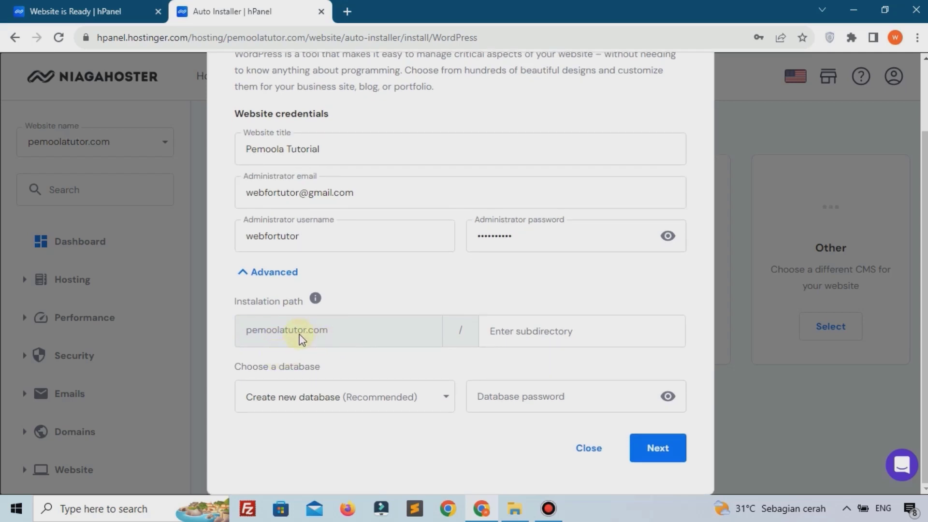
{"action": "left_click", "coordinate": [551, 326]}
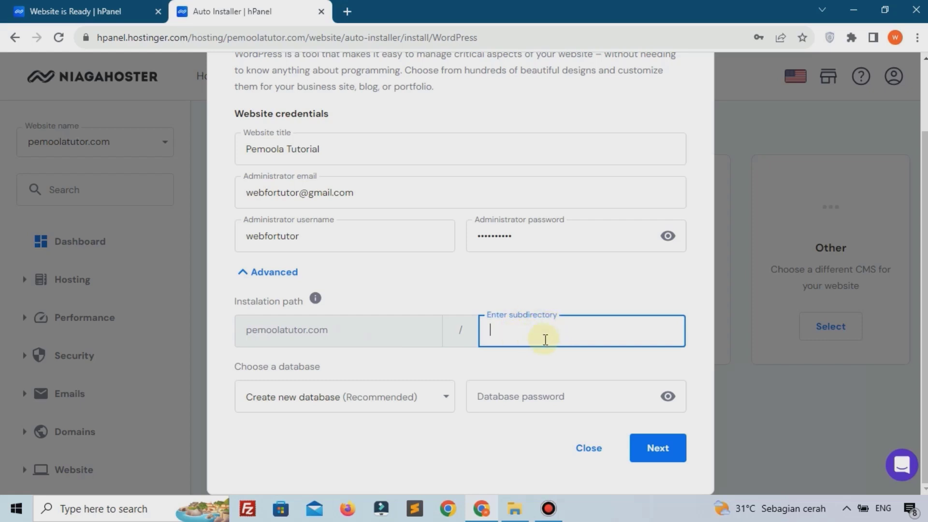
{"action": "left_click", "coordinate": [554, 363]}
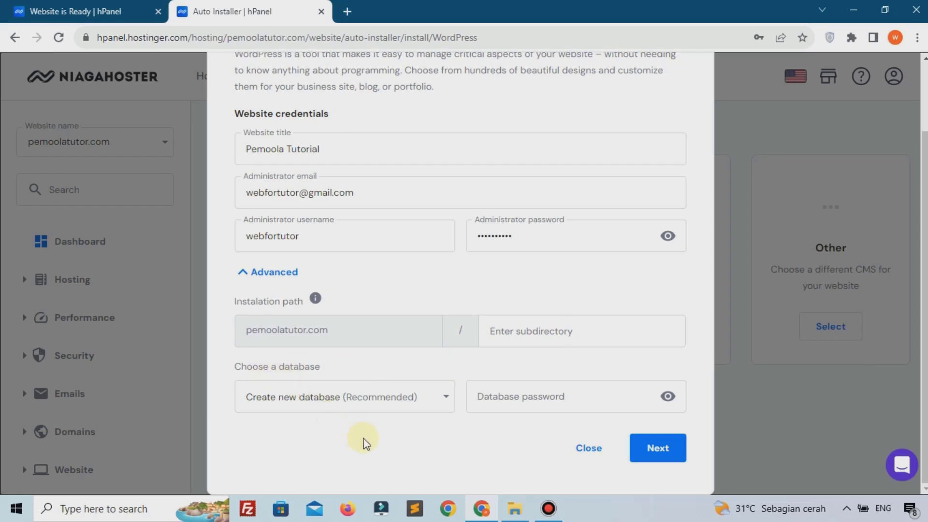
{"action": "left_click", "coordinate": [663, 448]}
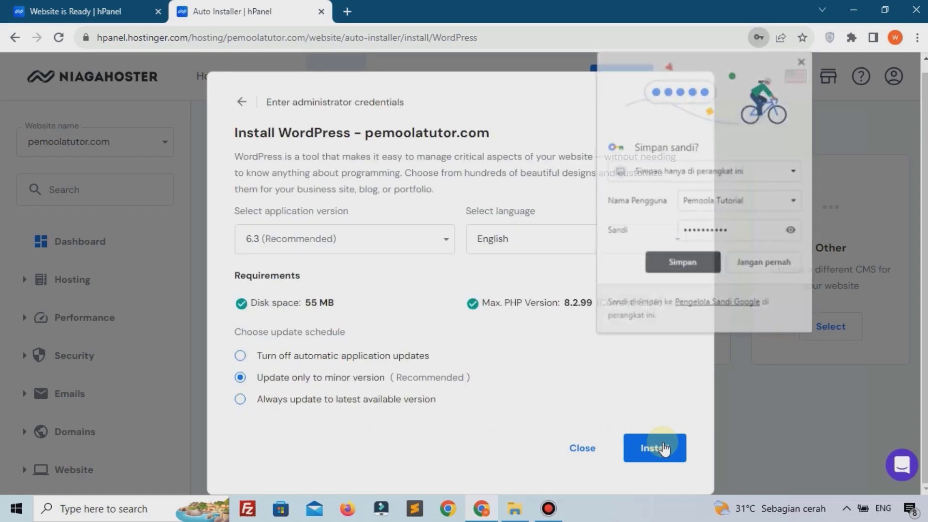
{"action": "left_click", "coordinate": [677, 263]}
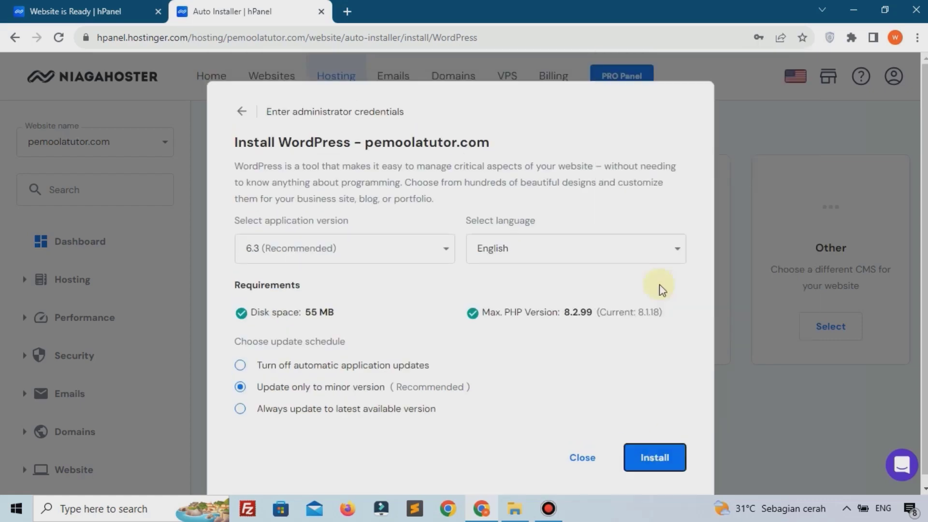
Step: Look through the WordPress application versions and search the installation languages for "i"
{"action": "left_click", "coordinate": [396, 249]}
{"action": "left_click", "coordinate": [352, 279]}
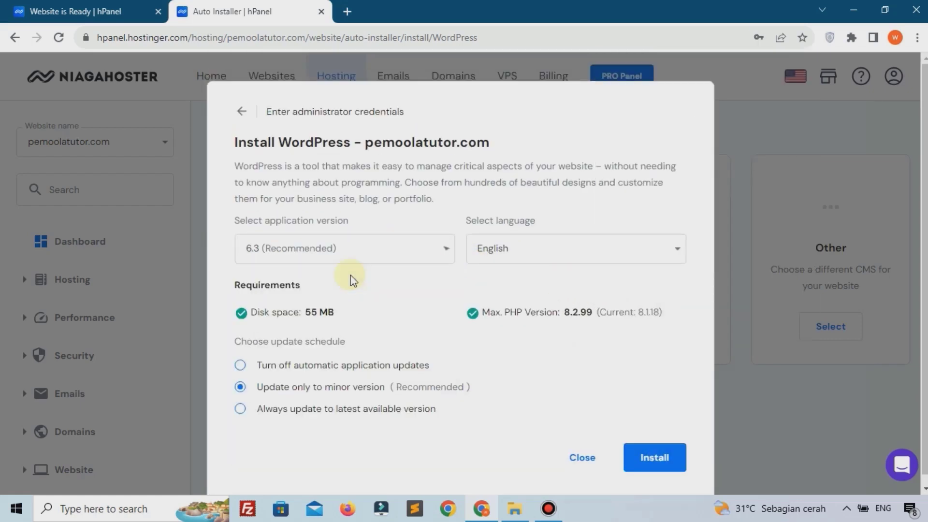
{"action": "left_click", "coordinate": [511, 251]}
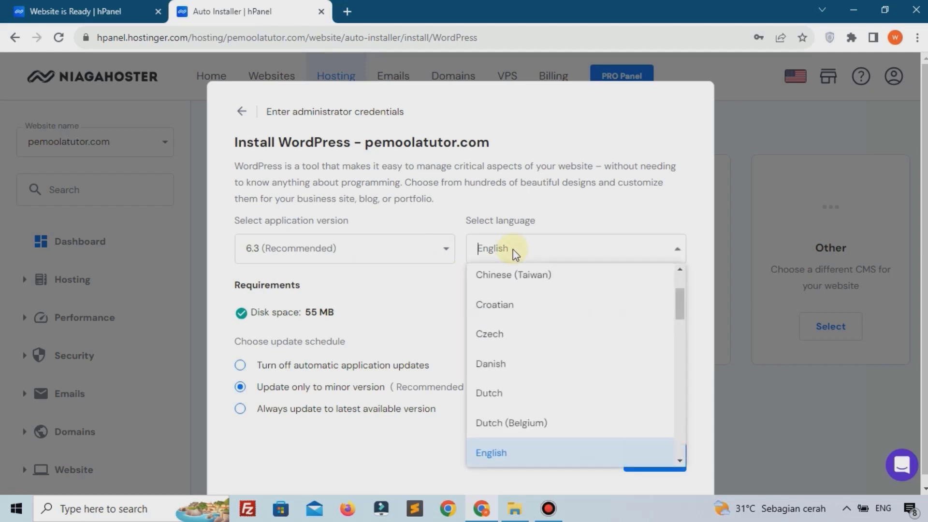
{"action": "type", "text": "i"}
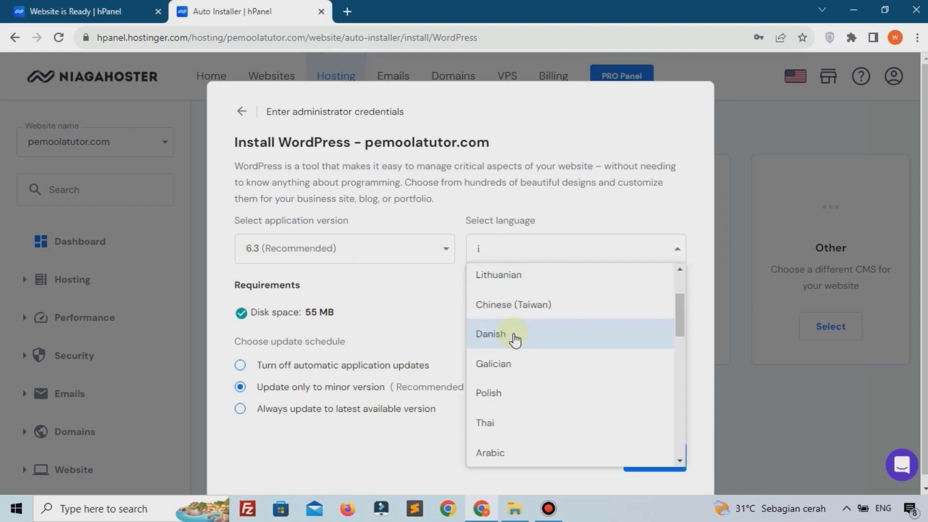
{"action": "scroll", "coordinate": [517, 338], "scroll_direction": "down", "scroll_amount": 1}
{"action": "scroll", "coordinate": [517, 344], "scroll_direction": "up", "scroll_amount": 3}
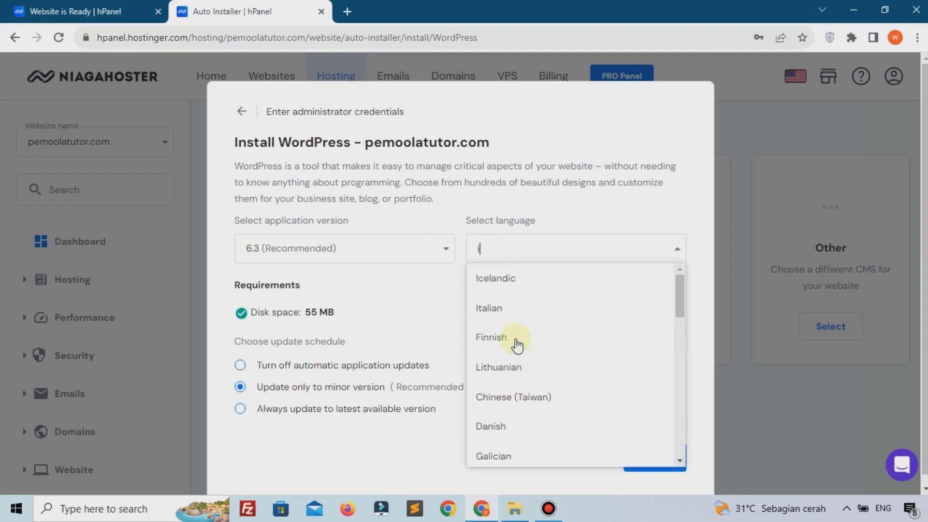
{"action": "scroll", "coordinate": [514, 342], "scroll_direction": "down", "scroll_amount": 5}
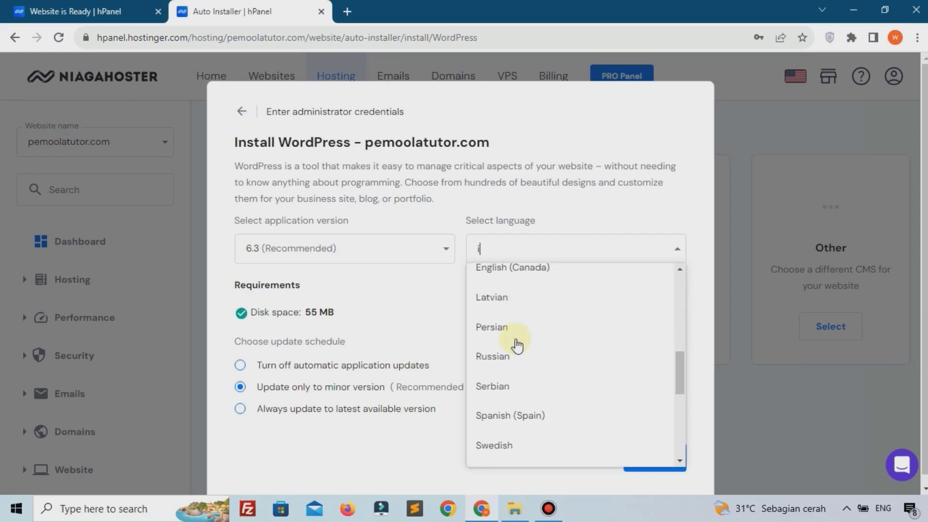
{"action": "scroll", "coordinate": [529, 338], "scroll_direction": "up", "scroll_amount": 3}
{"action": "left_click", "coordinate": [528, 338]}
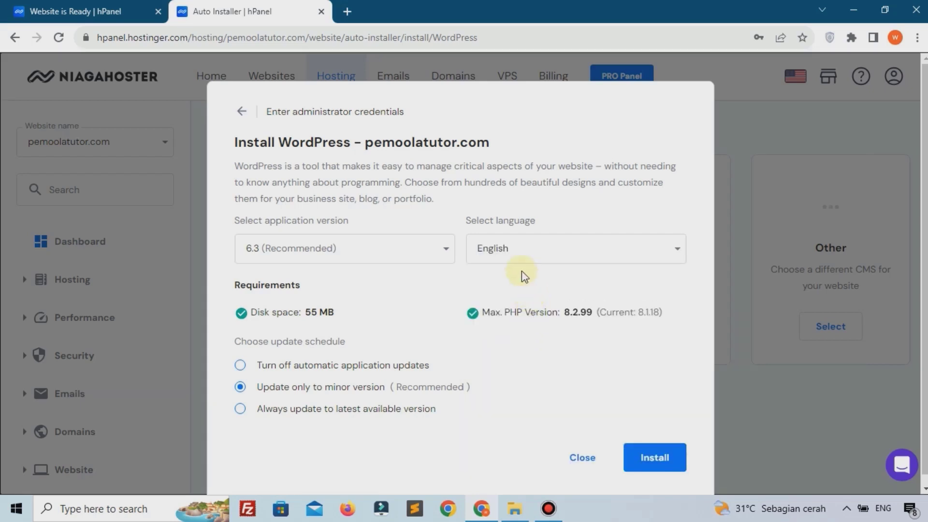
Step: Install WordPress 6.3 in English with updates limited to minor versions
{"action": "scroll", "coordinate": [522, 273], "scroll_direction": "down", "scroll_amount": 1}
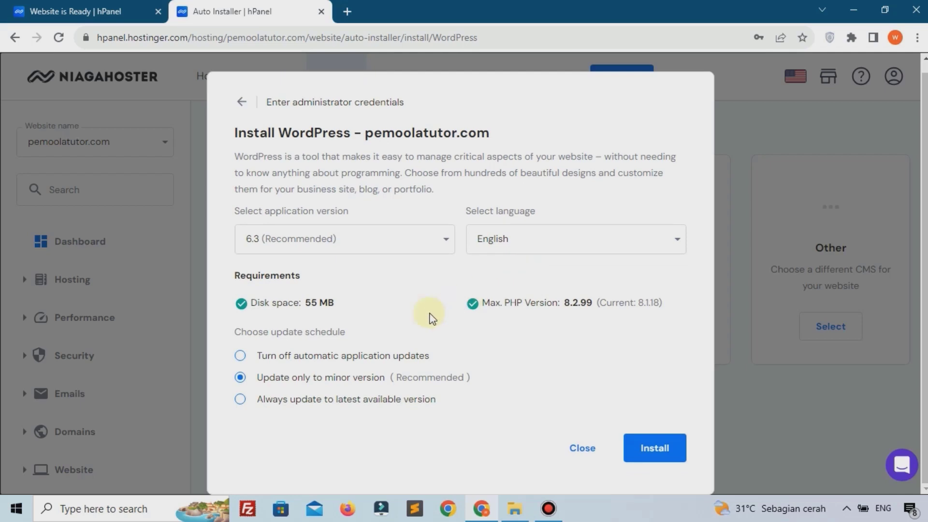
{"action": "left_click", "coordinate": [655, 444]}
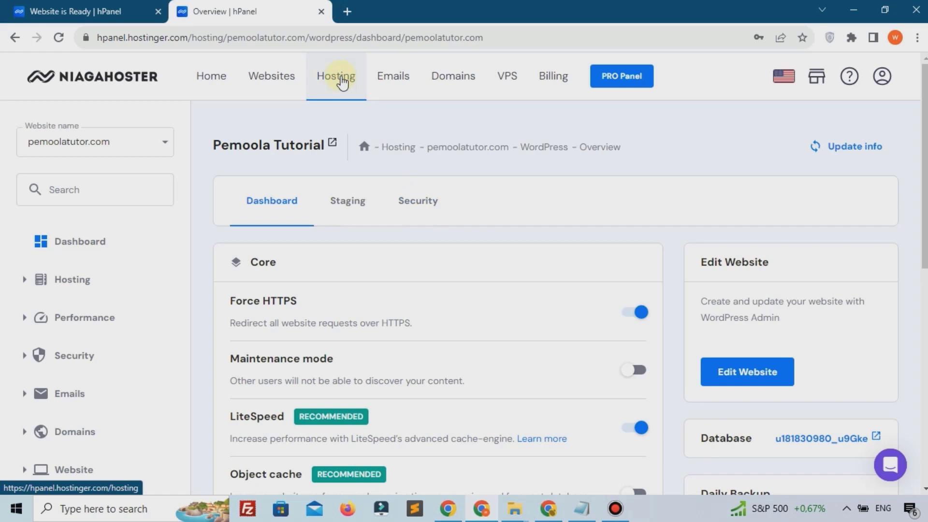
Step: Open the live Pemoola Tutorial site and check its address and front page
{"action": "left_click", "coordinate": [240, 153]}
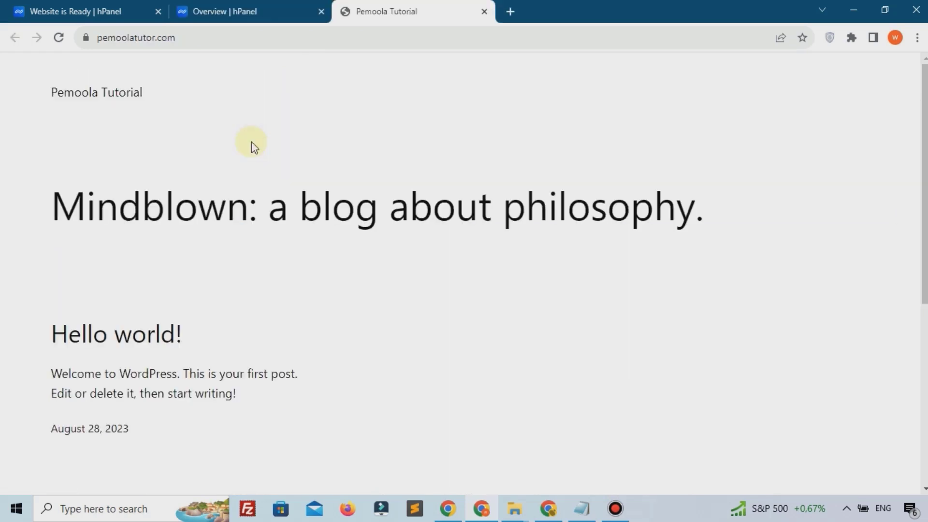
{"action": "left_click", "coordinate": [371, 39]}
{"action": "left_click", "coordinate": [400, 122]}
{"action": "left_click", "coordinate": [228, 43]}
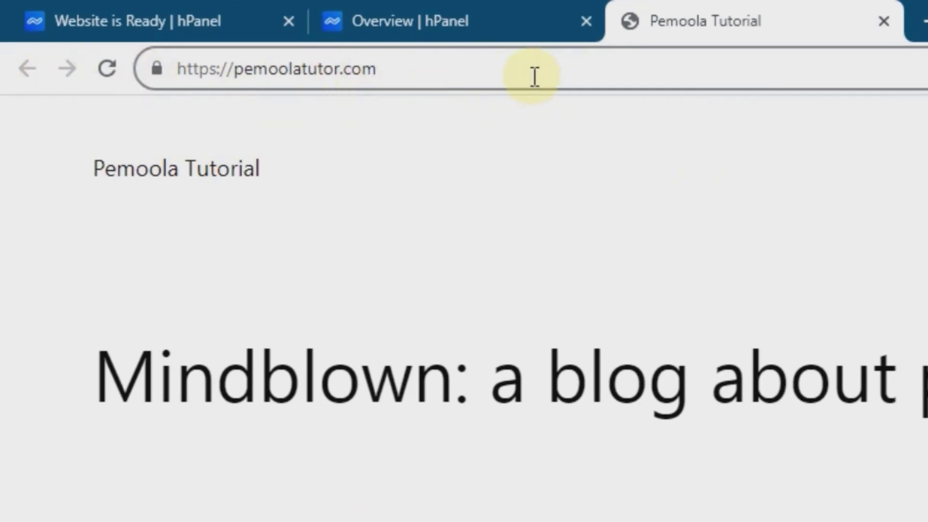
{"action": "type", "text": "/"}
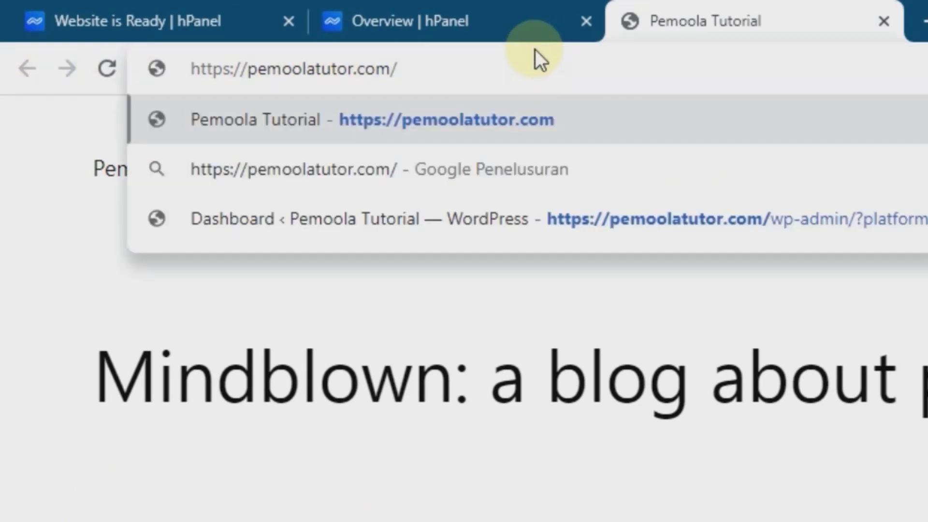
{"action": "type", "text": "wp"}
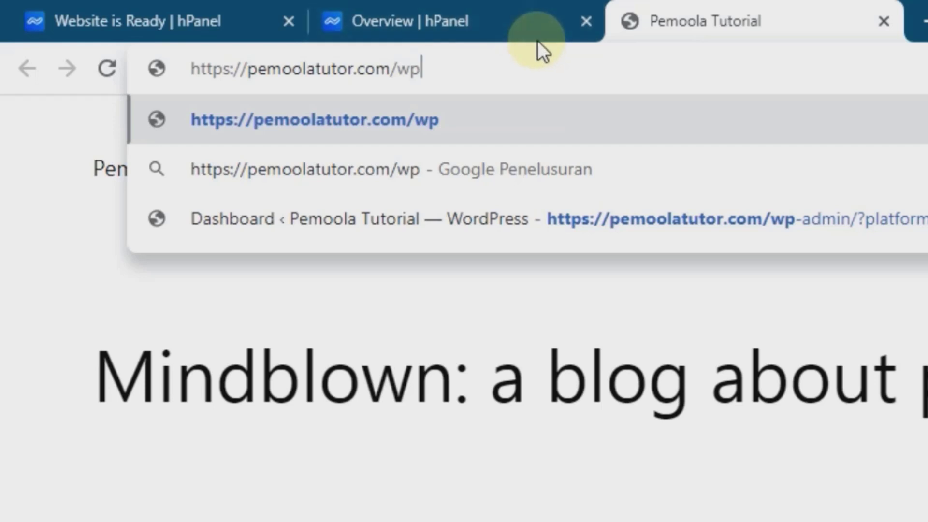
{"action": "type", "text": "-ad"}
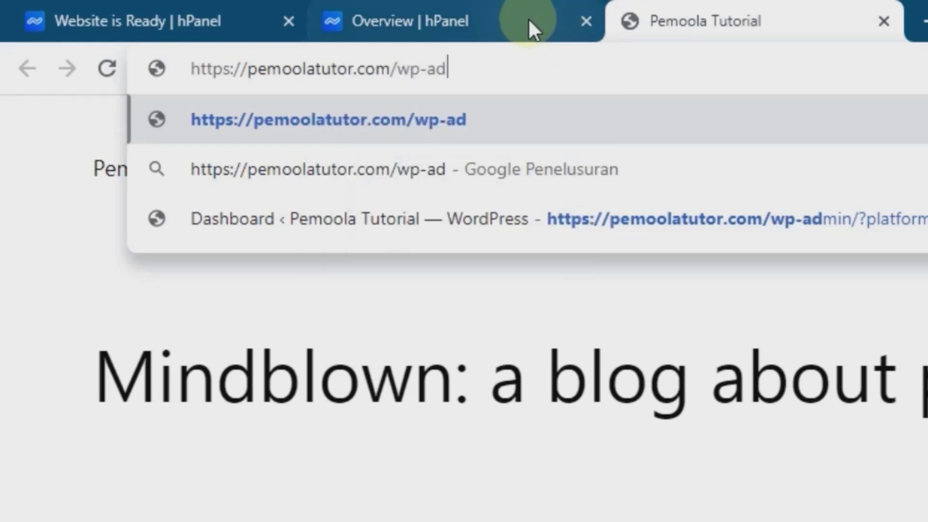
{"action": "type", "text": "min"}
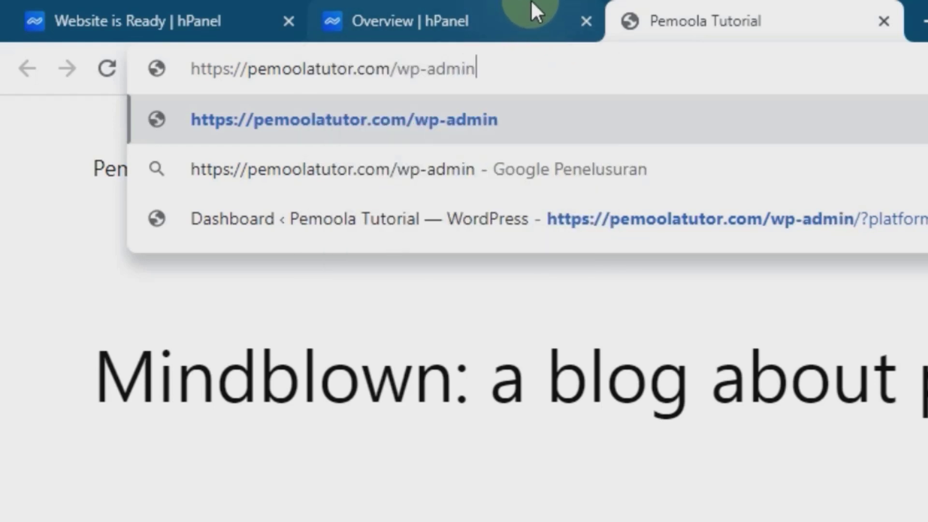
{"action": "key", "text": "Return"}
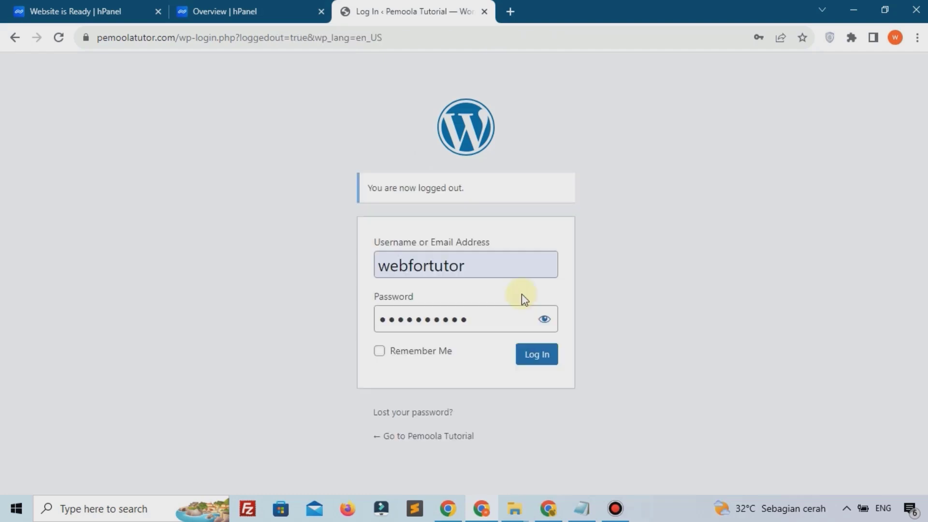
{"action": "left_click", "coordinate": [538, 351]}
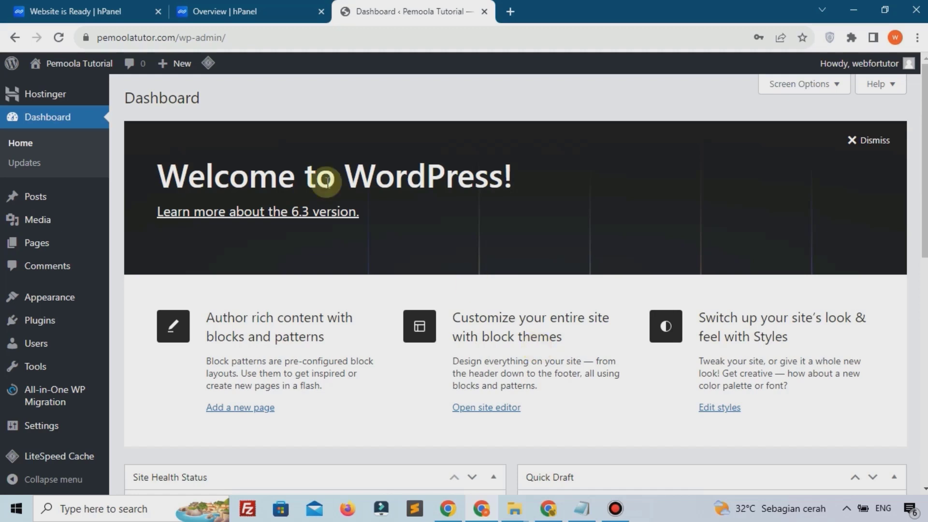
Step: Close both hosting control panel pages and return to the WordPress dashboard
{"action": "left_click", "coordinate": [243, 10]}
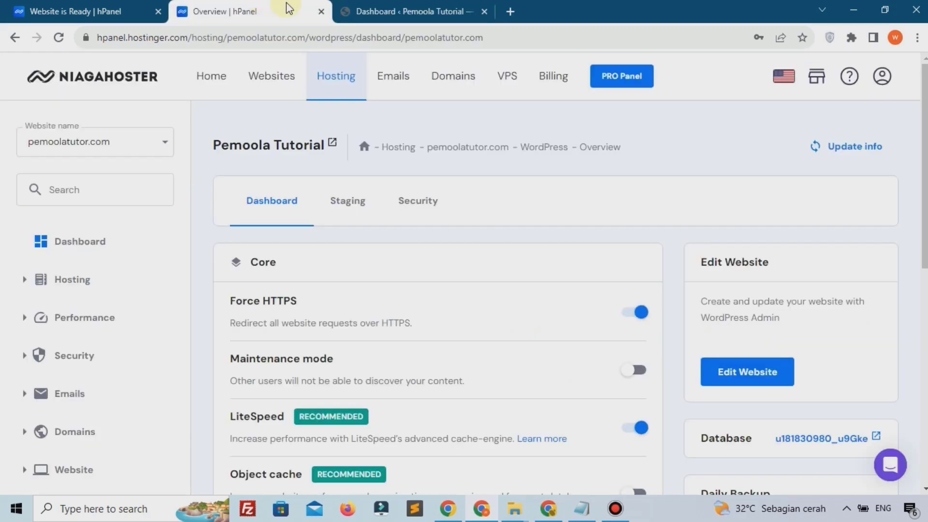
{"action": "left_click", "coordinate": [321, 12]}
{"action": "left_click", "coordinate": [133, 13]}
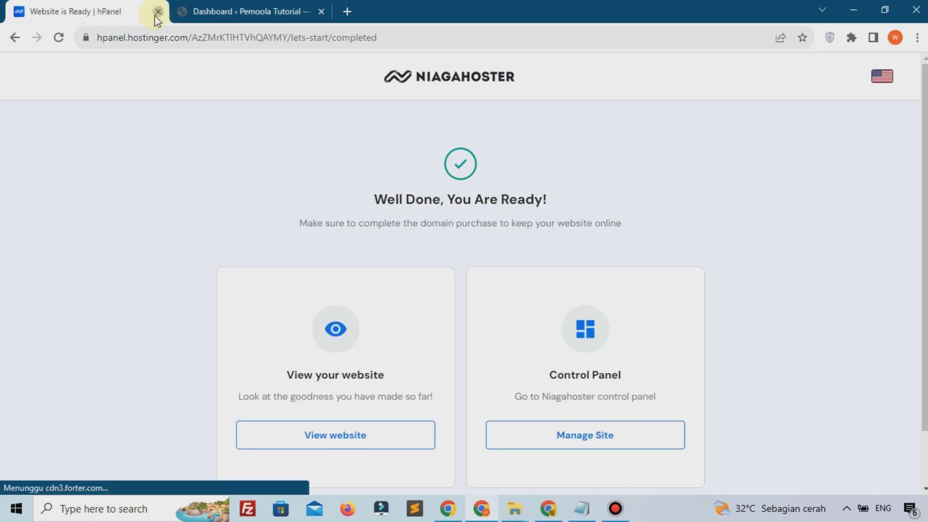
{"action": "left_click", "coordinate": [158, 12]}
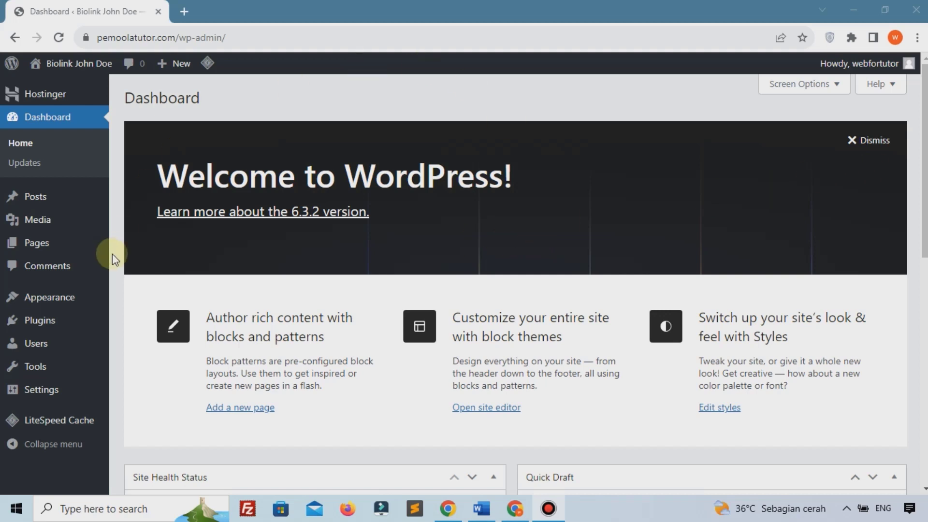
Step: Open the general settings, view the site's front page in a separate browser tab and return to the settings
{"action": "mouse_move", "coordinate": [31, 393]}
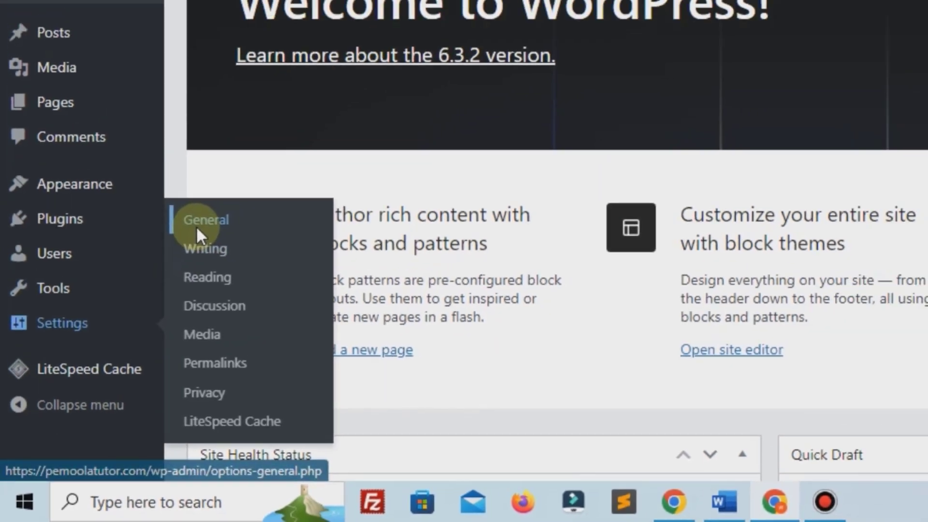
{"action": "left_click", "coordinate": [220, 192]}
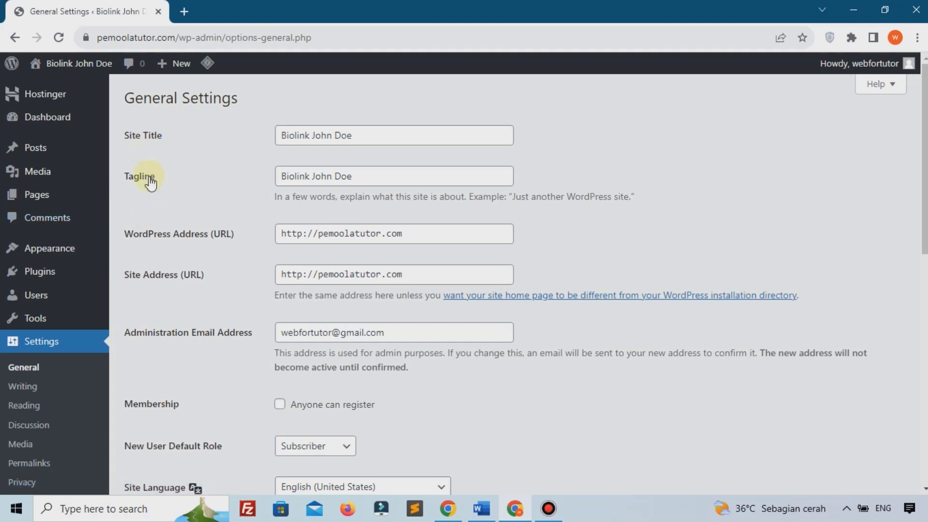
{"action": "mouse_move", "coordinate": [62, 68]}
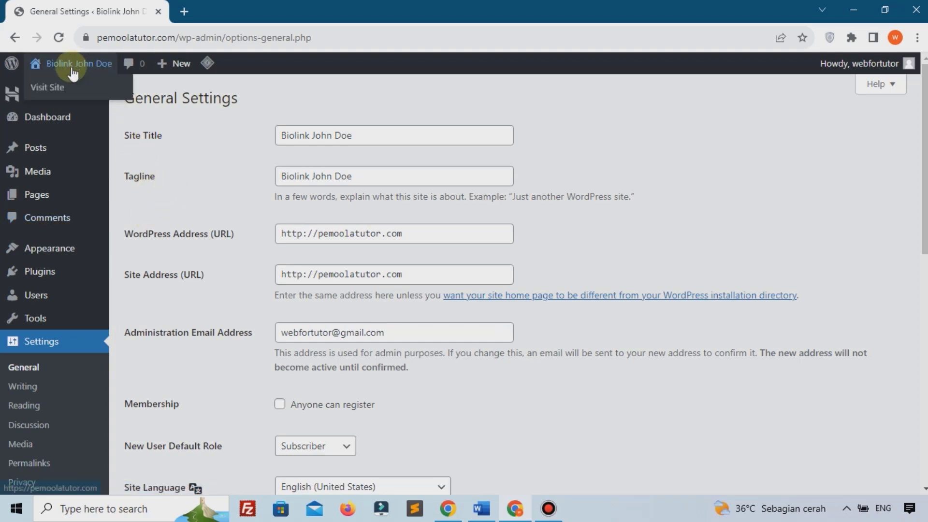
{"action": "right_click", "coordinate": [62, 99]}
{"action": "left_click", "coordinate": [89, 99]}
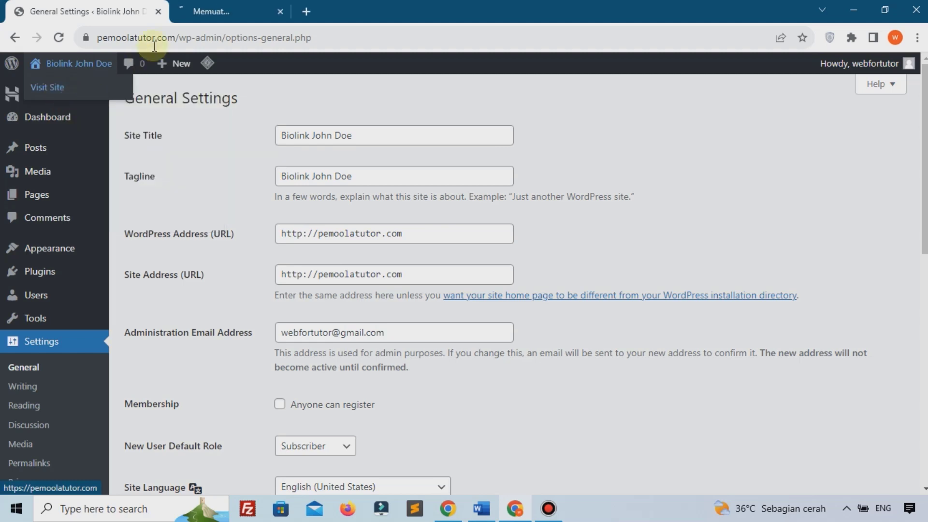
{"action": "left_click", "coordinate": [194, 5]}
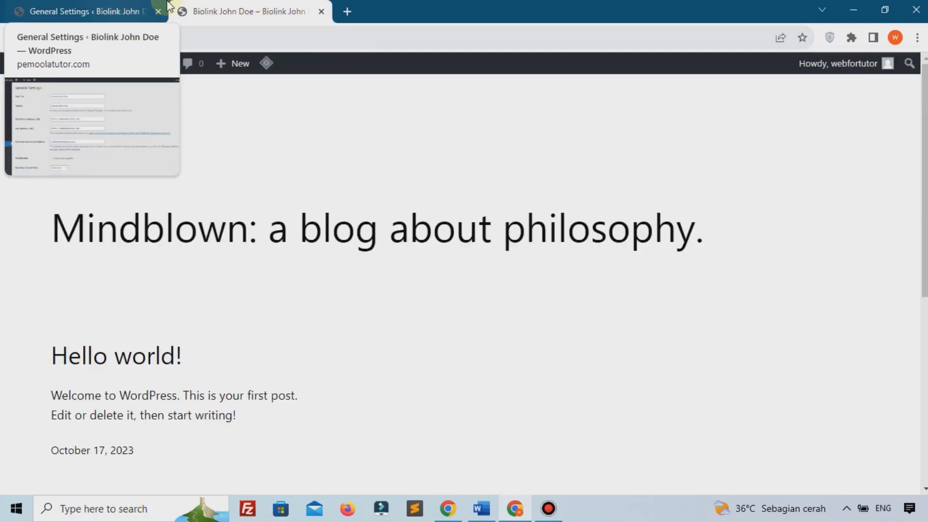
{"action": "left_click", "coordinate": [73, 11]}
Step: Set the site language to Bahasa Indonesia in the general settings and save the changes
{"action": "left_click", "coordinate": [328, 139]}
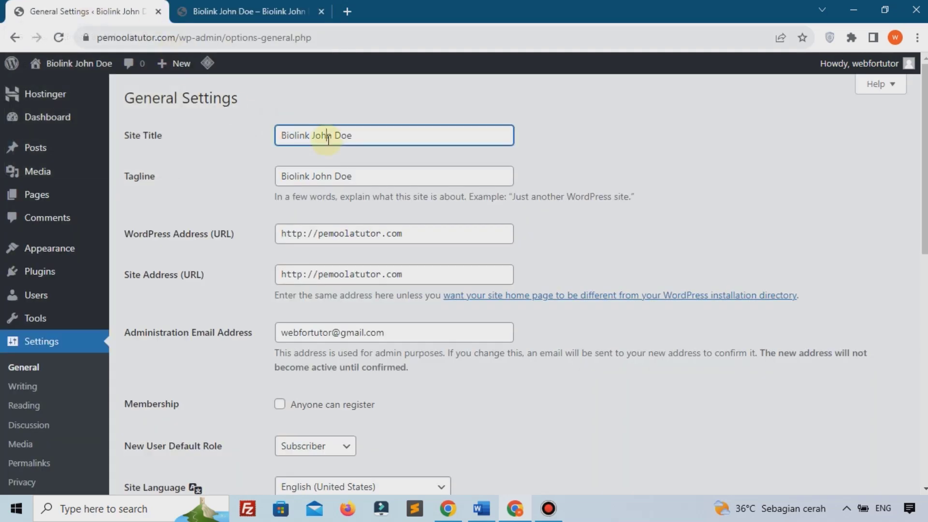
{"action": "left_click", "coordinate": [324, 173]}
{"action": "scroll", "coordinate": [319, 227], "scroll_direction": "down", "scroll_amount": 3}
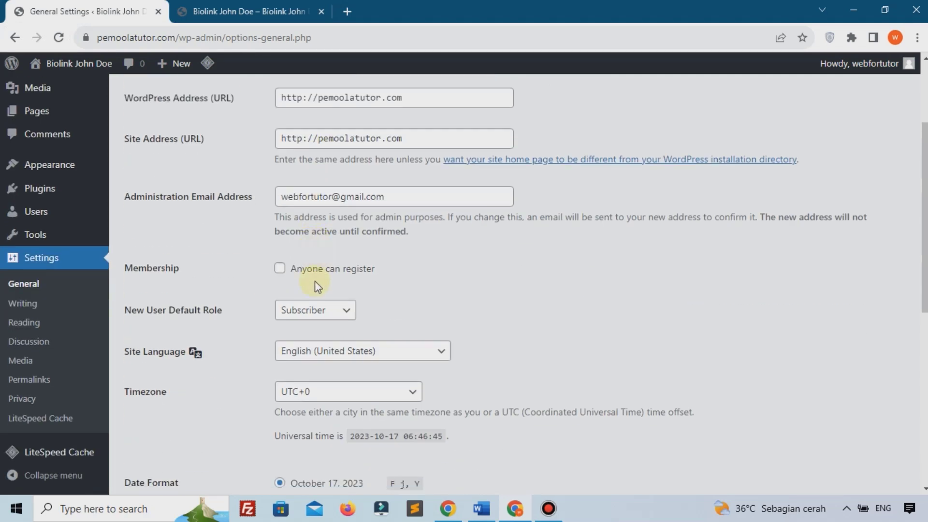
{"action": "left_click", "coordinate": [300, 356]}
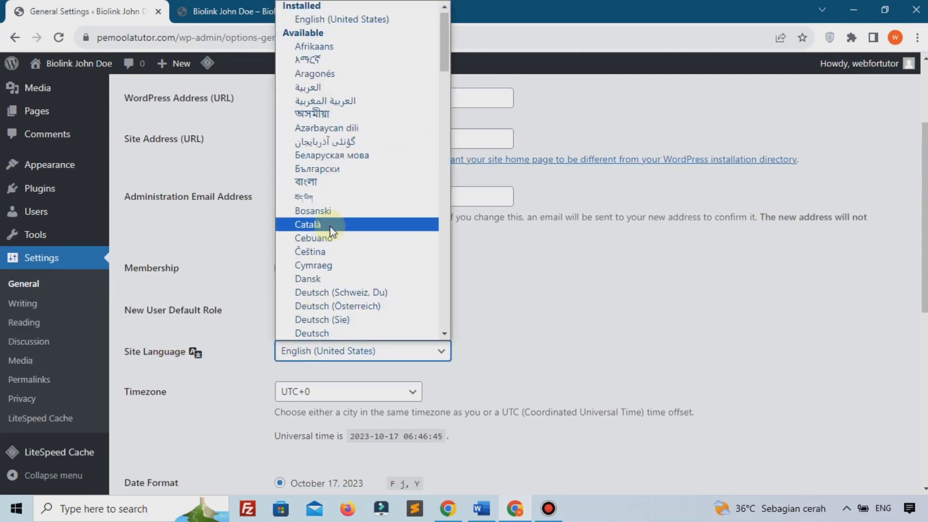
{"action": "scroll", "coordinate": [331, 230], "scroll_direction": "down", "scroll_amount": 10}
{"action": "left_click", "coordinate": [338, 301]}
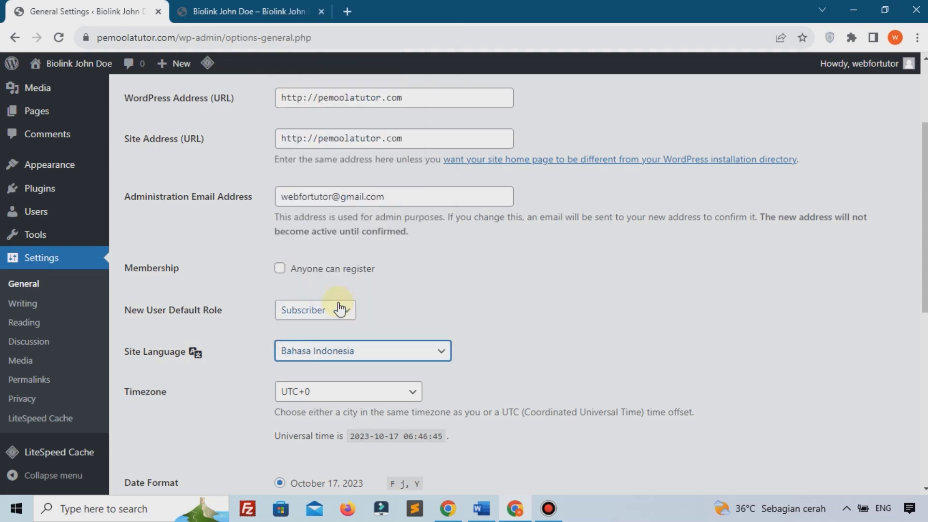
{"action": "scroll", "coordinate": [332, 322], "scroll_direction": "down", "scroll_amount": 8}
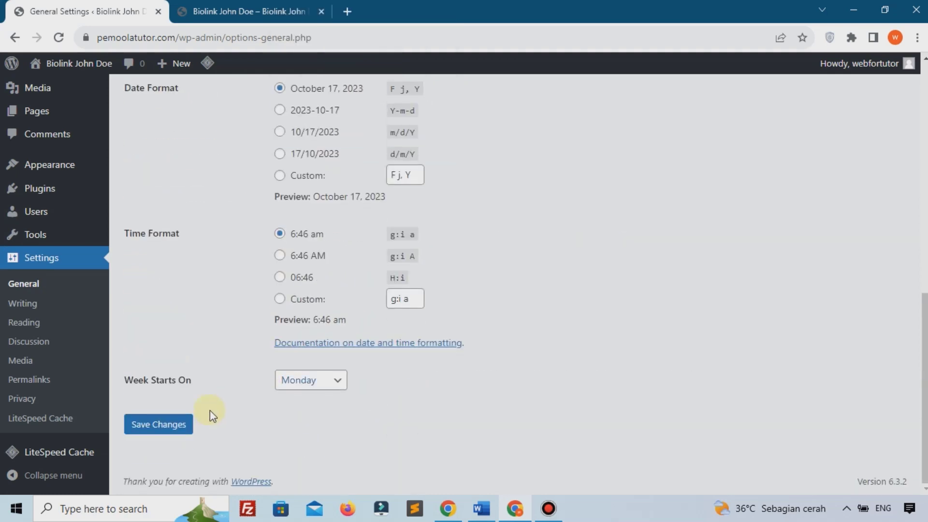
{"action": "left_click", "coordinate": [180, 433]}
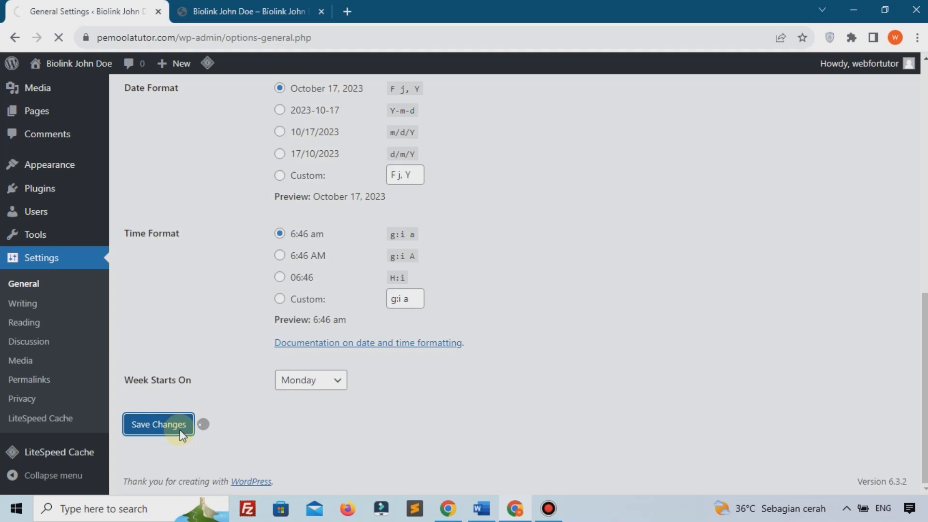
Step: Find the Astra theme by searching for "astra" among the new themes, install it and activate it
{"action": "mouse_move", "coordinate": [45, 248]}
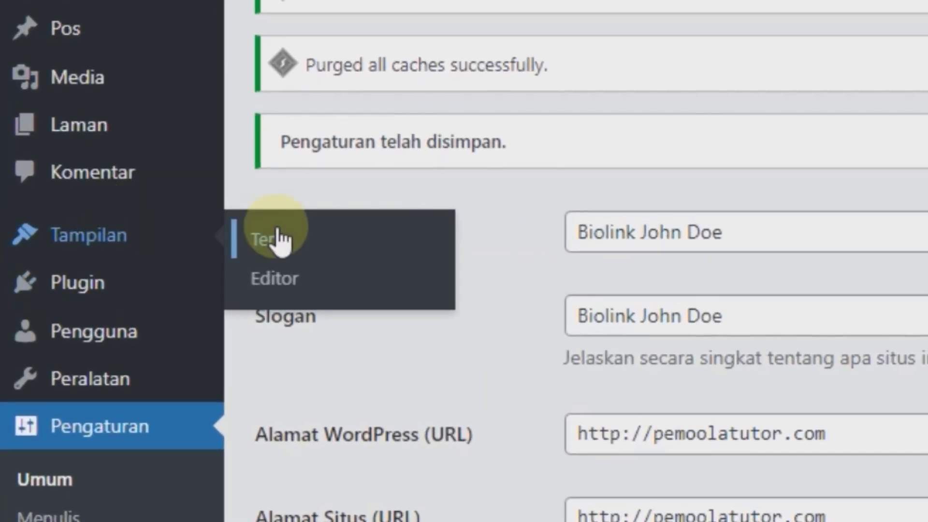
{"action": "left_click", "coordinate": [191, 245]}
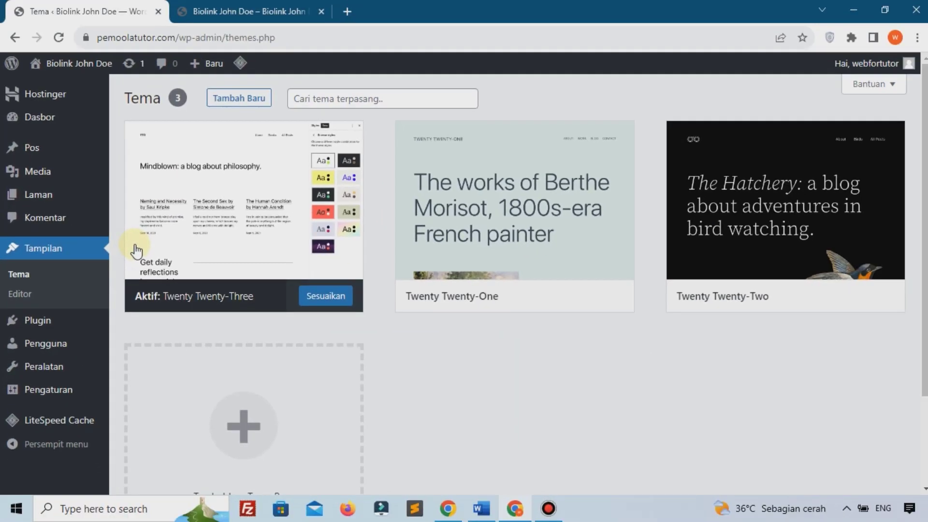
{"action": "left_click", "coordinate": [231, 96]}
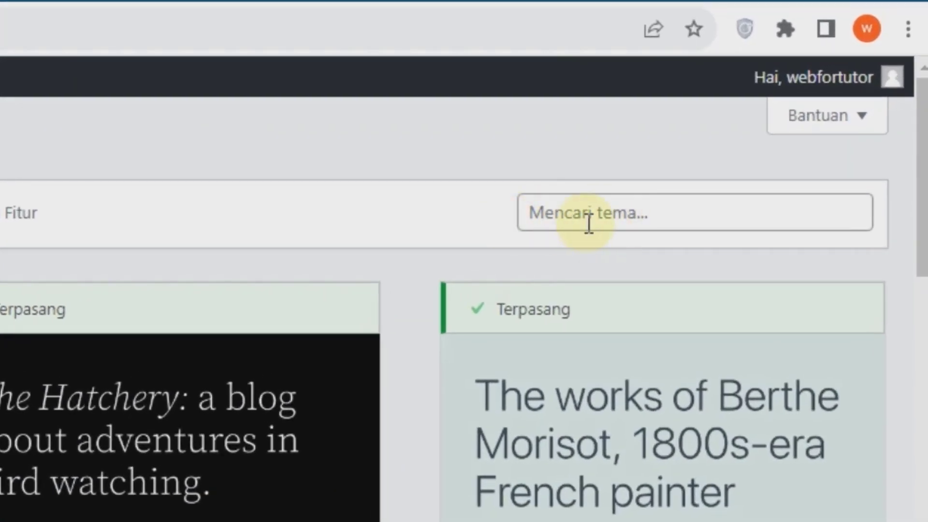
{"action": "left_click", "coordinate": [742, 144]}
{"action": "type", "text": "astra"}
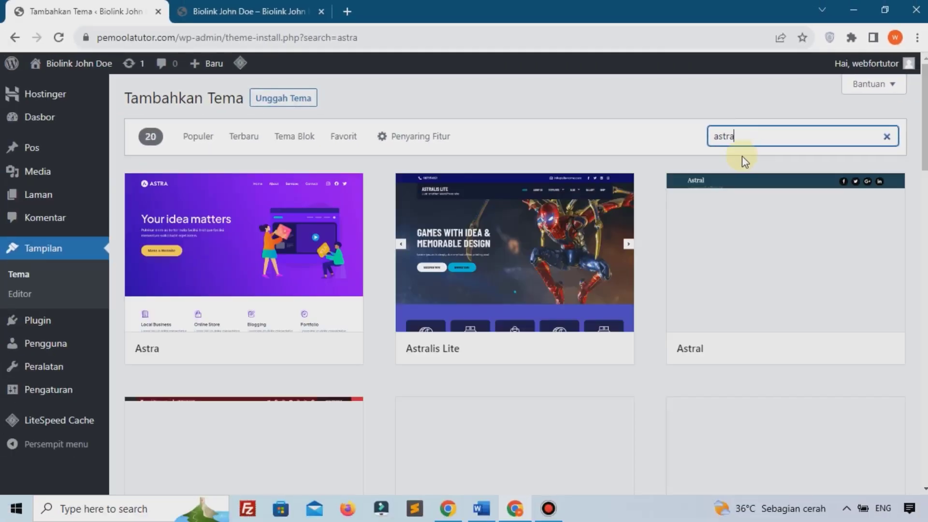
{"action": "left_click", "coordinate": [282, 352]}
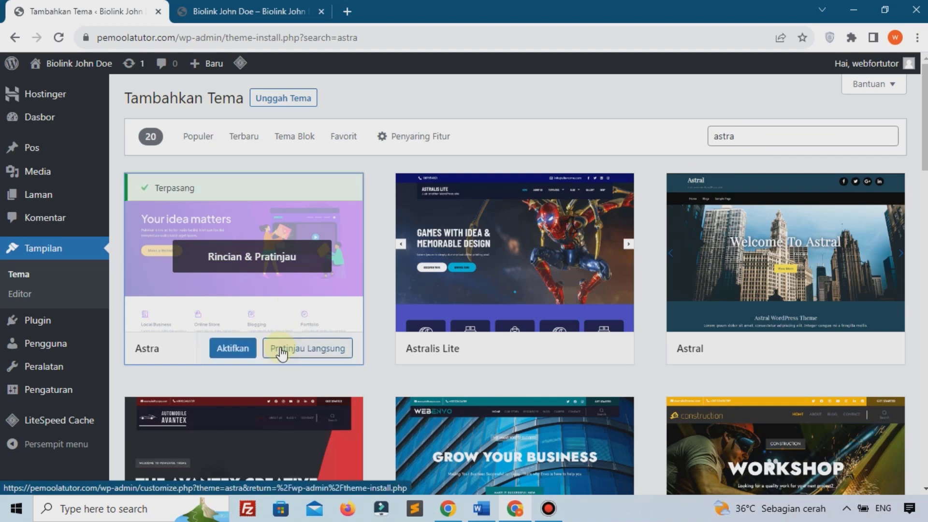
{"action": "left_click", "coordinate": [224, 350]}
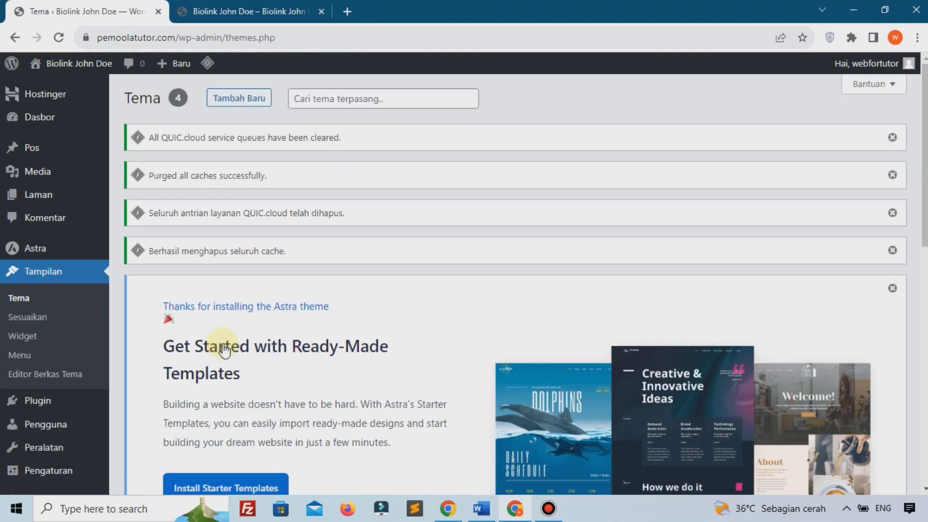
Step: Check the active theme in the theme list, reload the site's front page to view its design and return to the admin
{"action": "scroll", "coordinate": [224, 351], "scroll_direction": "down", "scroll_amount": 6}
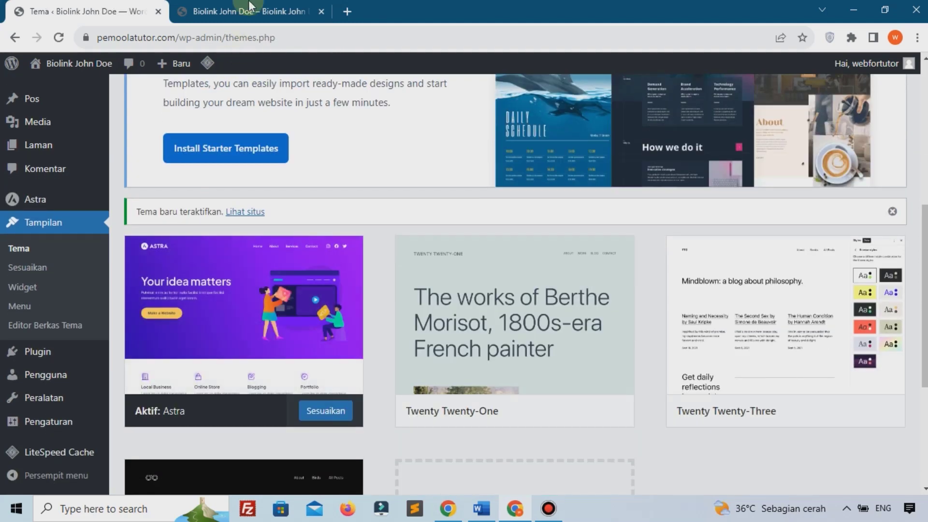
{"action": "left_click", "coordinate": [250, 7]}
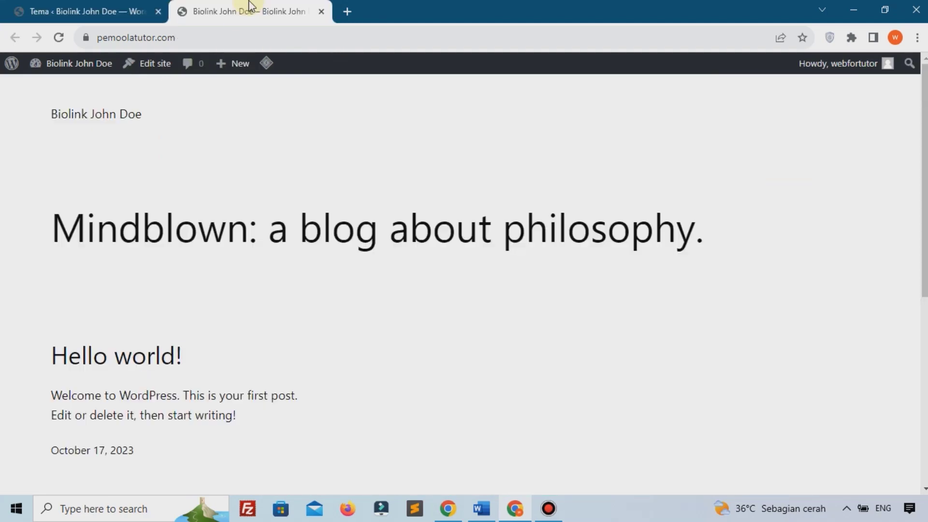
{"action": "left_click", "coordinate": [66, 38]}
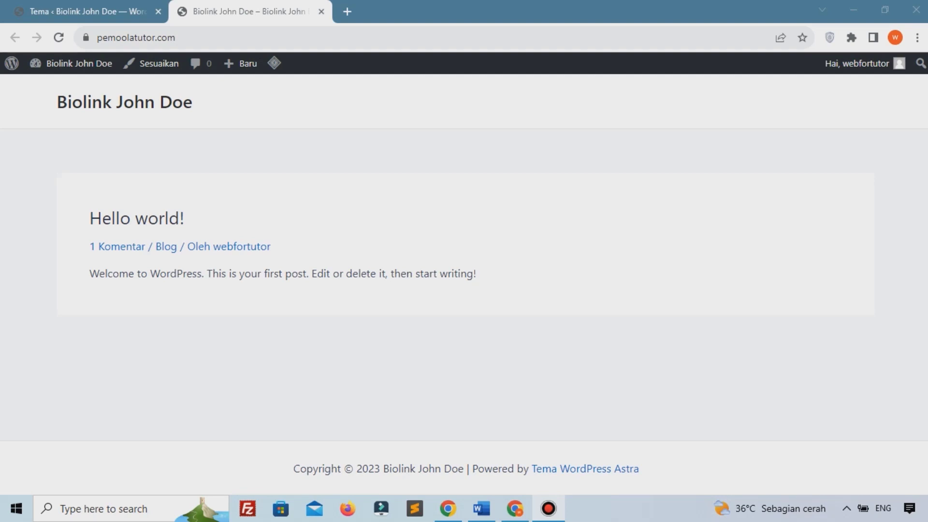
{"action": "left_click", "coordinate": [144, 6]}
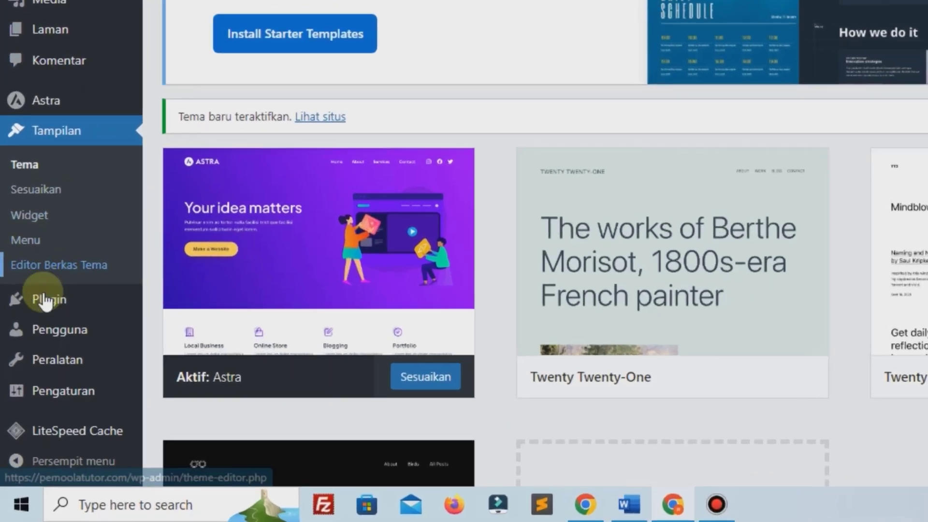
Step: Deactivate the installed Hostinger and LiteSpeed Cache plugins together with a bulk action
{"action": "mouse_move", "coordinate": [73, 361]}
{"action": "left_click", "coordinate": [193, 279]}
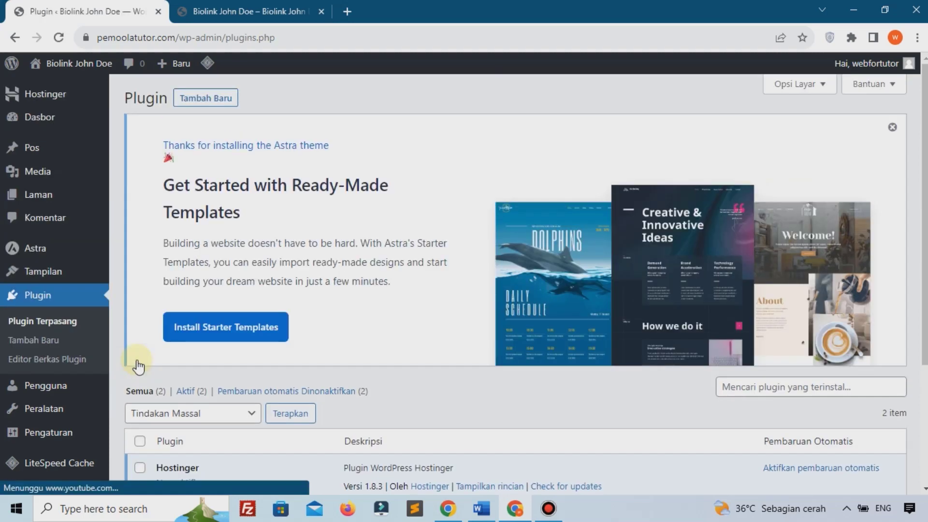
{"action": "scroll", "coordinate": [354, 280], "scroll_direction": "down", "scroll_amount": 3}
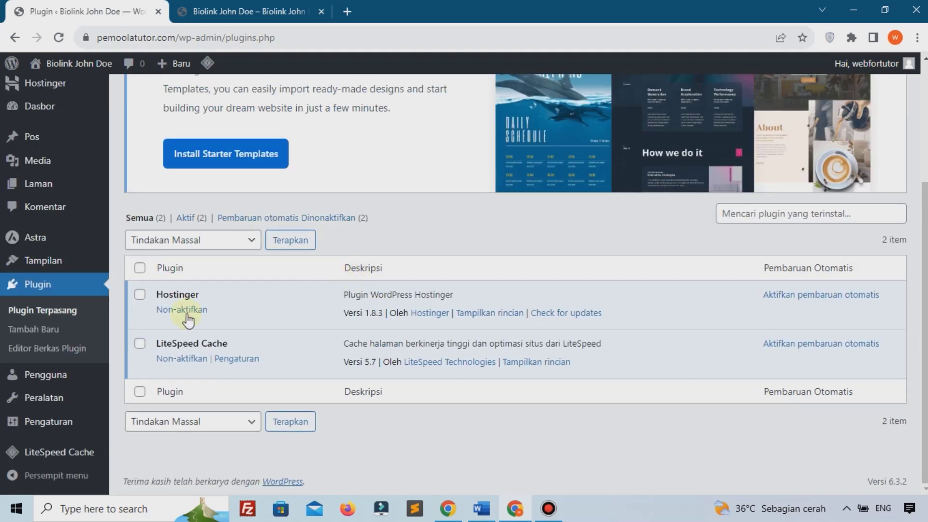
{"action": "left_click", "coordinate": [139, 269]}
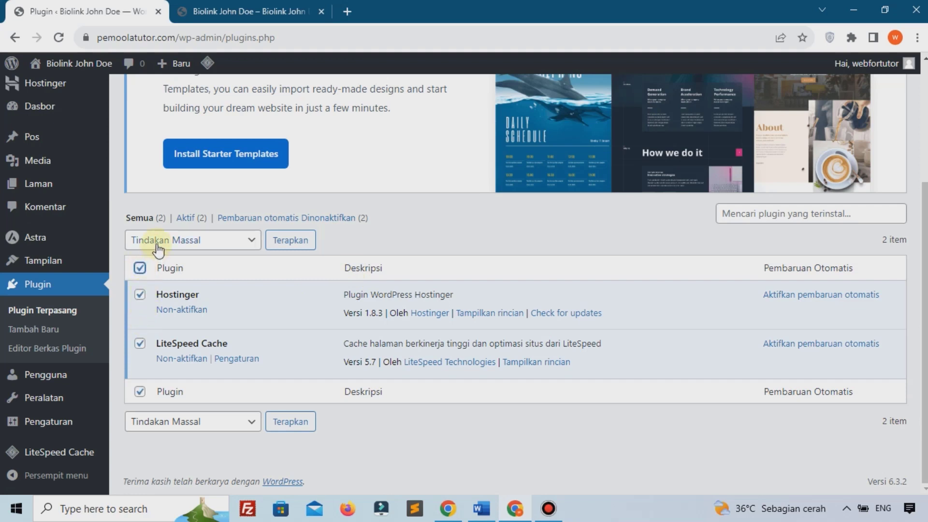
{"action": "left_click", "coordinate": [137, 242]}
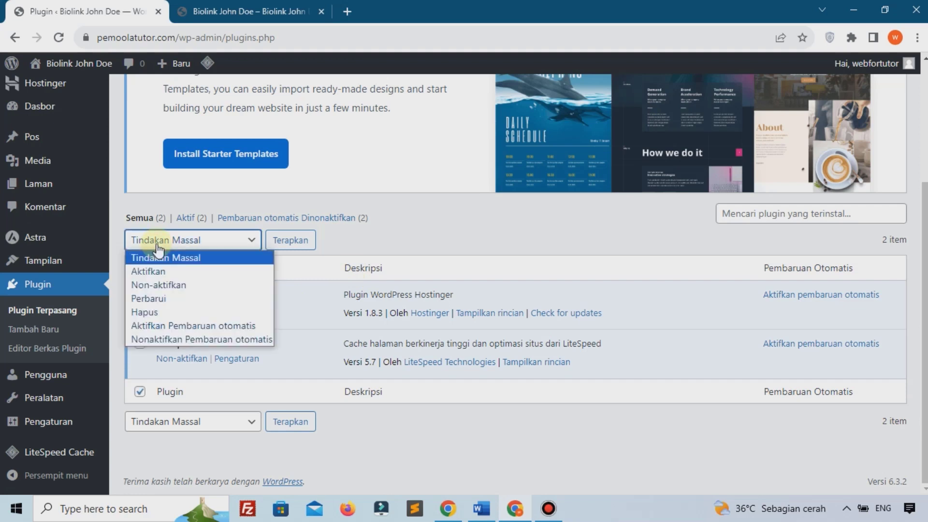
{"action": "left_click", "coordinate": [158, 284]}
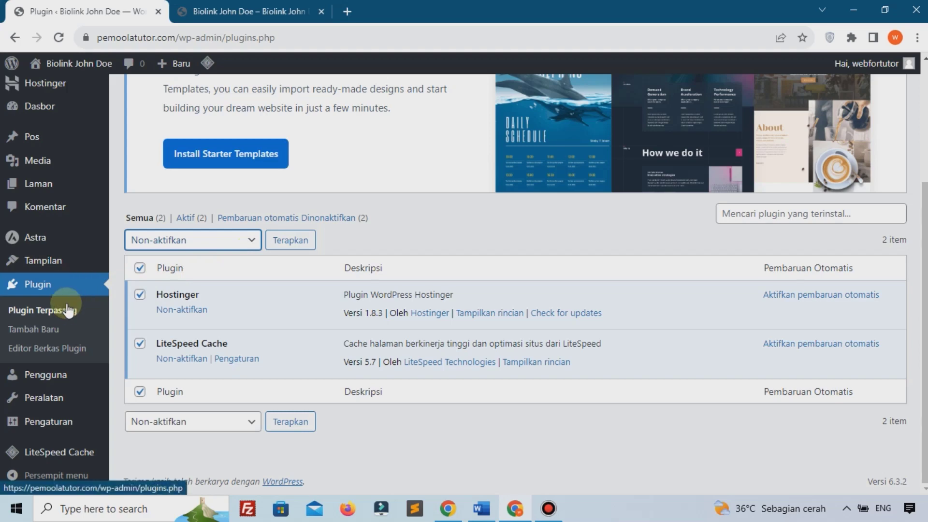
{"action": "left_click", "coordinate": [285, 241]}
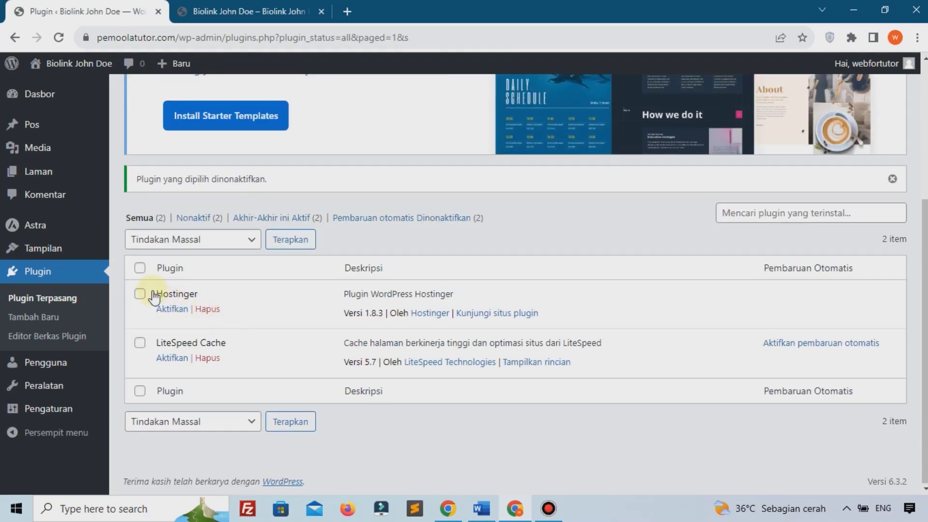
Step: Delete the Hostinger and LiteSpeed Cache plugins together with their data using a bulk action
{"action": "left_click", "coordinate": [139, 266]}
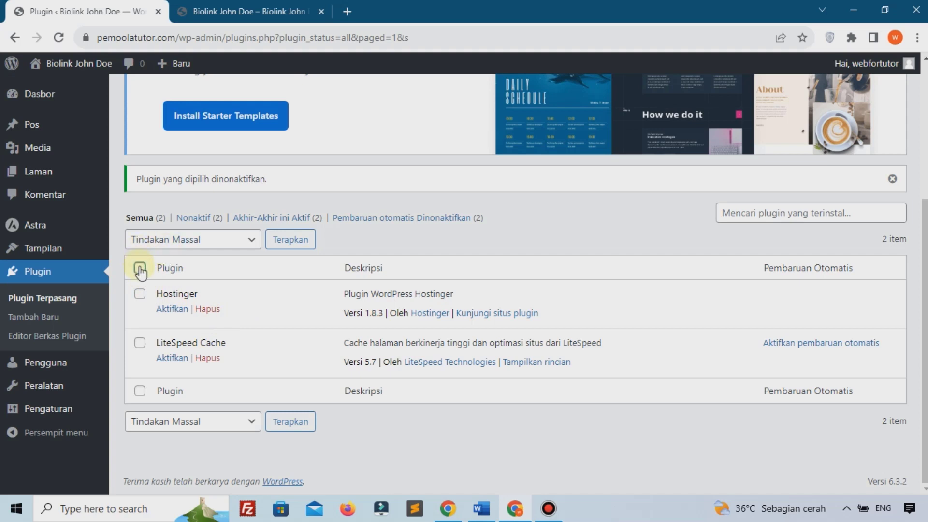
{"action": "left_click", "coordinate": [171, 240]}
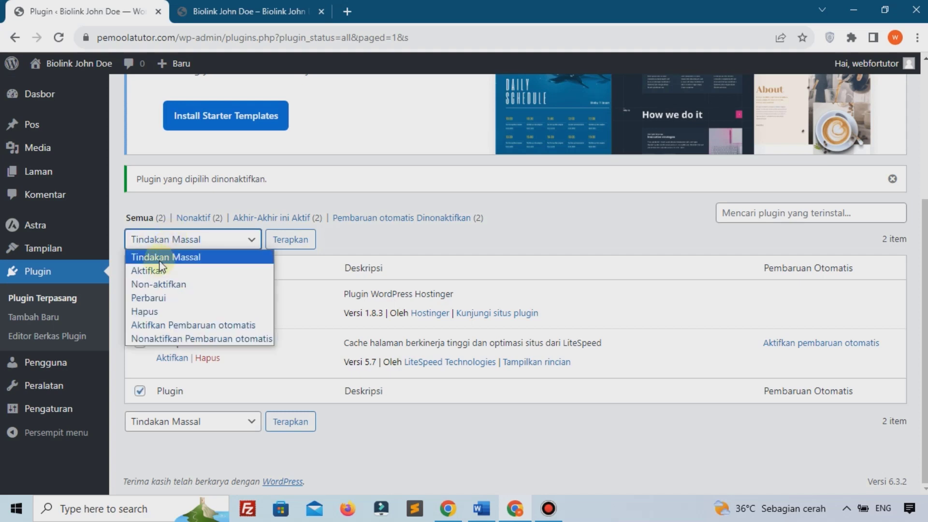
{"action": "left_click", "coordinate": [151, 310]}
{"action": "left_click", "coordinate": [275, 241]}
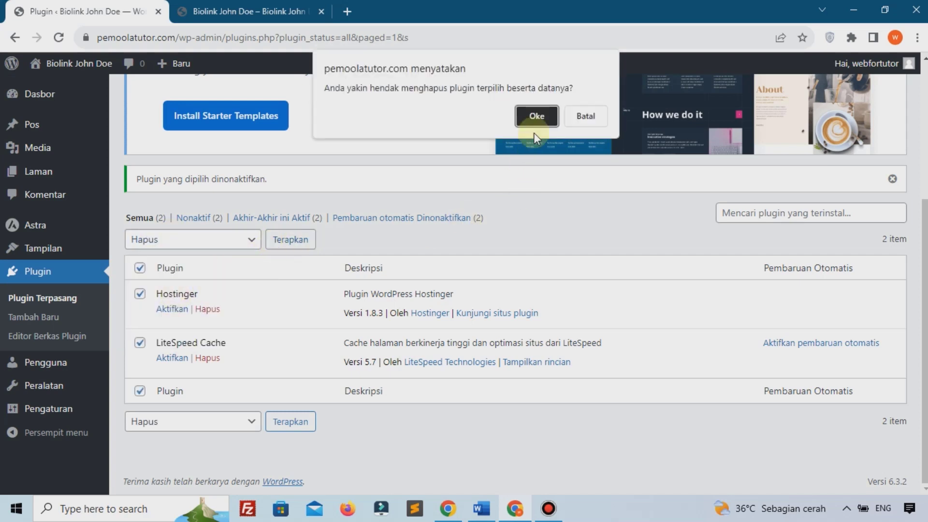
{"action": "left_click", "coordinate": [535, 118]}
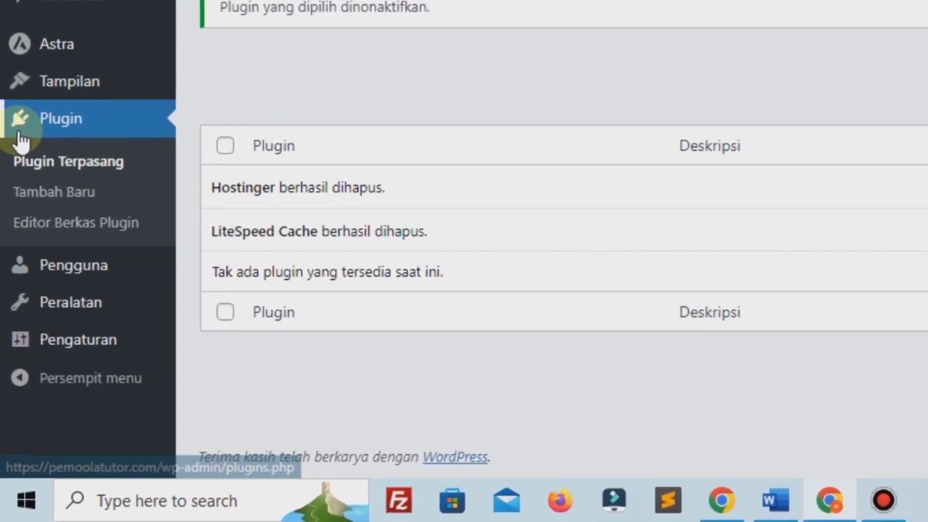
Step: Find the Elementor plugin by searching for "elementor" among the new plugins, install it and activate it
{"action": "left_click", "coordinate": [21, 190]}
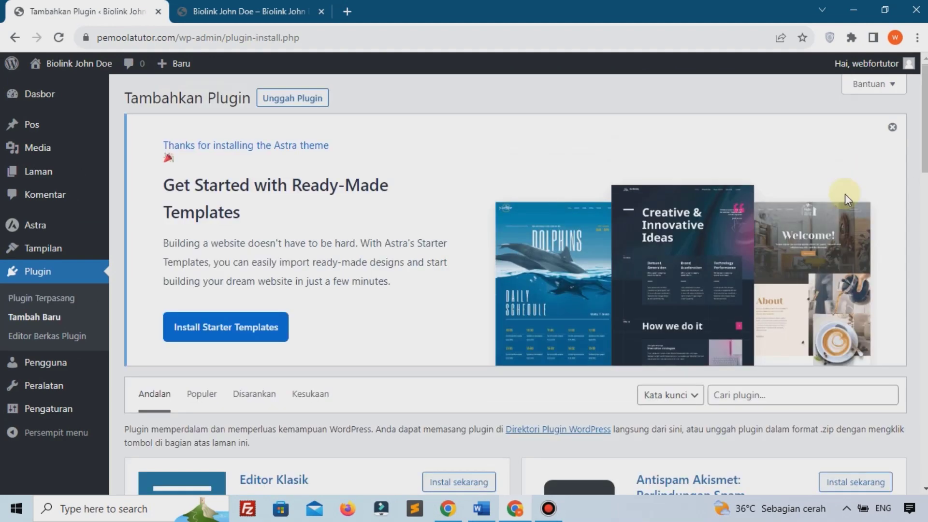
{"action": "scroll", "coordinate": [843, 192], "scroll_direction": "down", "scroll_amount": 4}
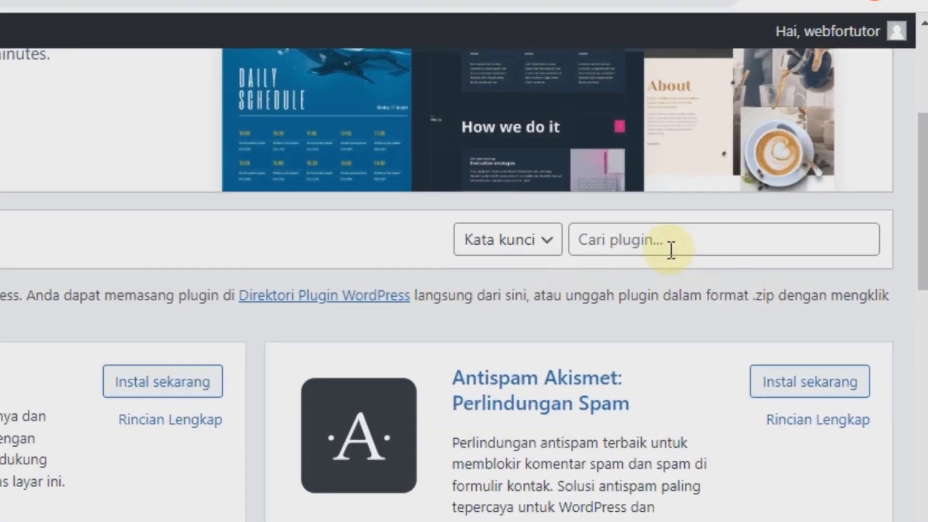
{"action": "left_click", "coordinate": [760, 200]}
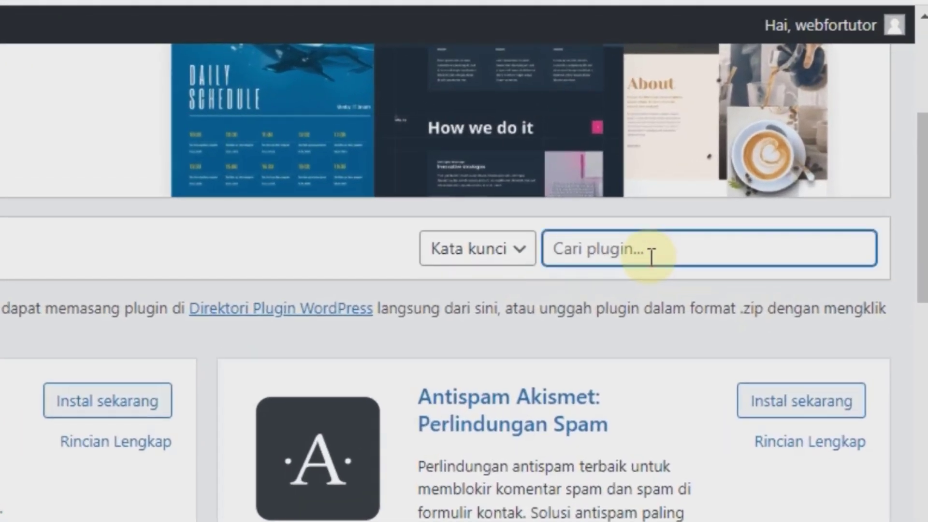
{"action": "type", "text": "elemento"}
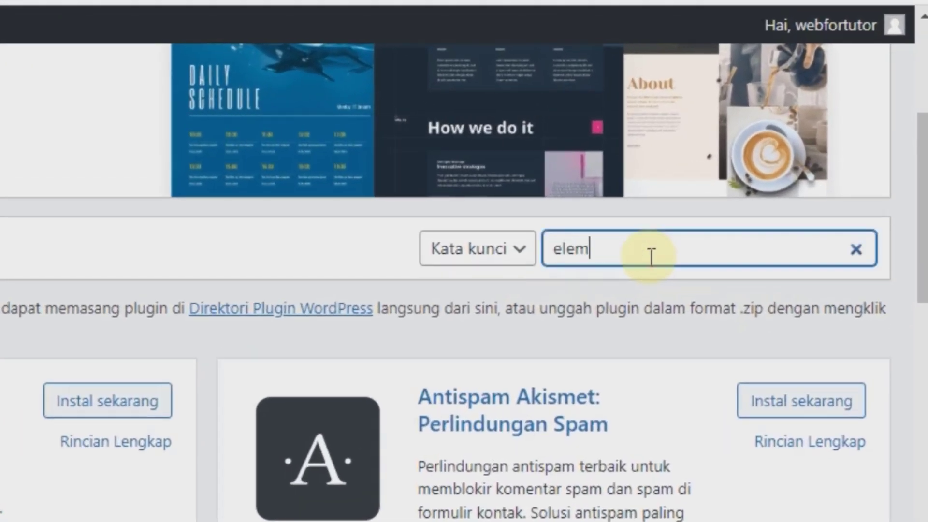
{"action": "type", "text": "r"}
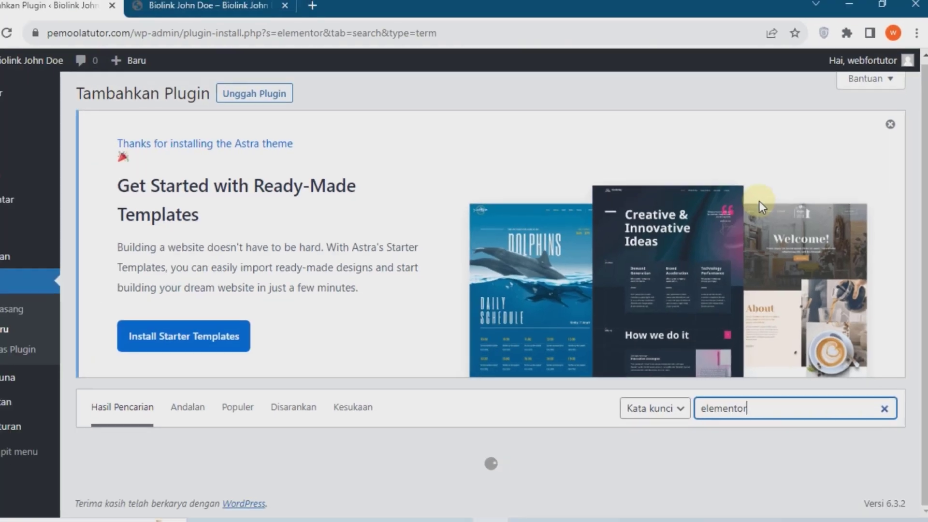
{"action": "scroll", "coordinate": [768, 196], "scroll_direction": "down", "scroll_amount": 5}
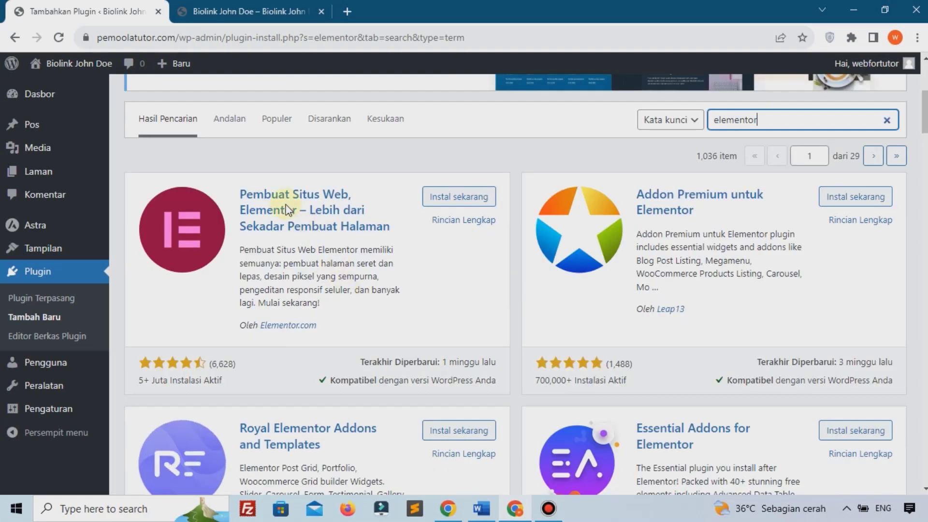
{"action": "left_click", "coordinate": [452, 195]}
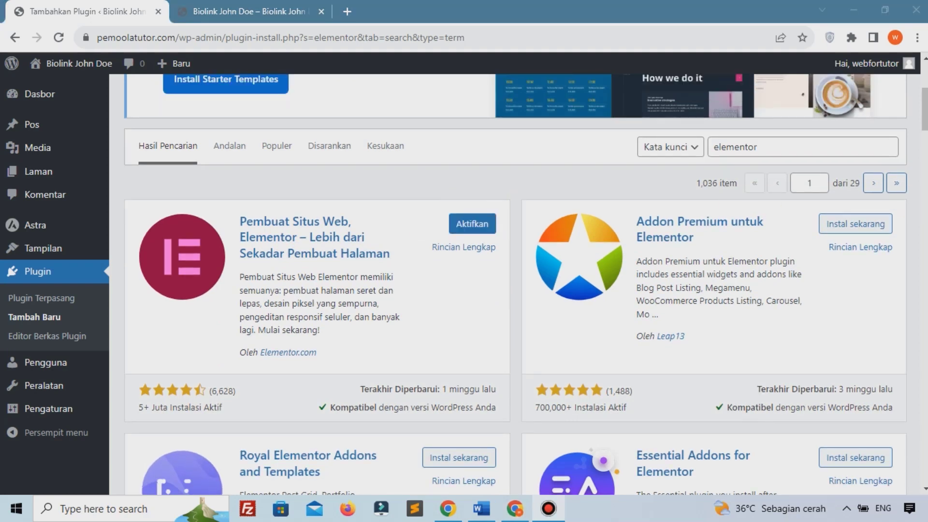
{"action": "left_click", "coordinate": [467, 236]}
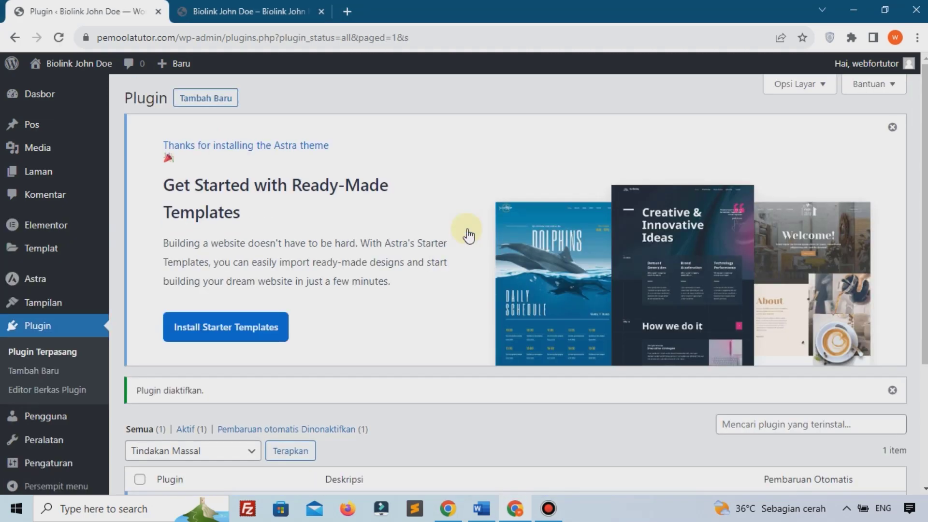
Step: Create a new page titled "Home", dismissing the block editor welcome guide, and publish it
{"action": "mouse_move", "coordinate": [30, 231]}
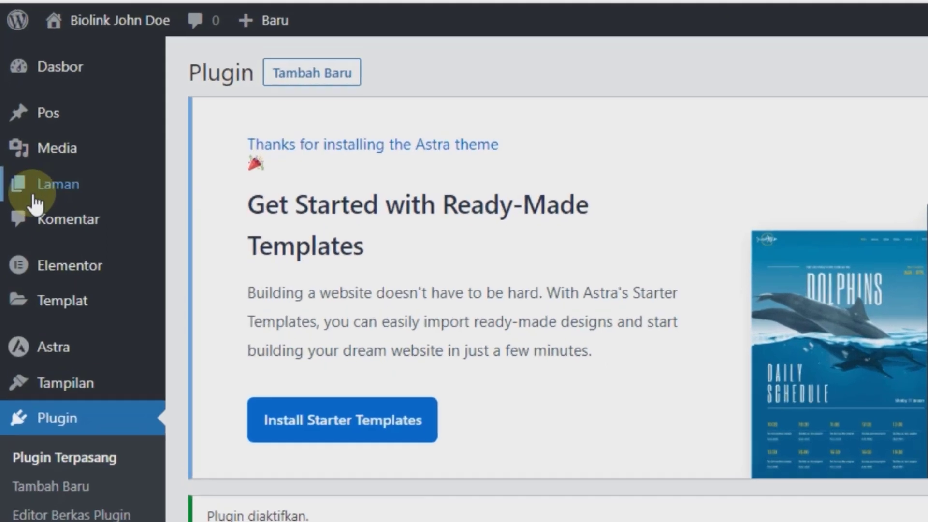
{"action": "mouse_move", "coordinate": [29, 173]}
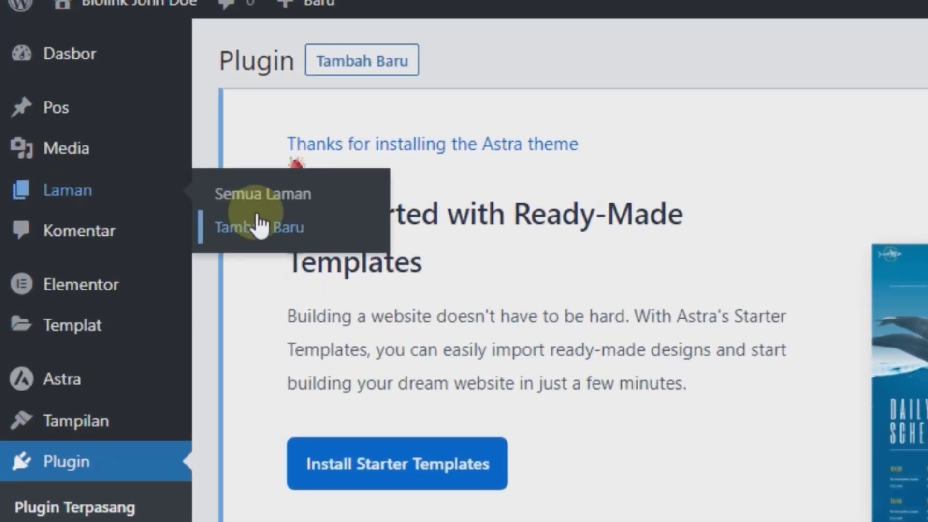
{"action": "left_click", "coordinate": [259, 226]}
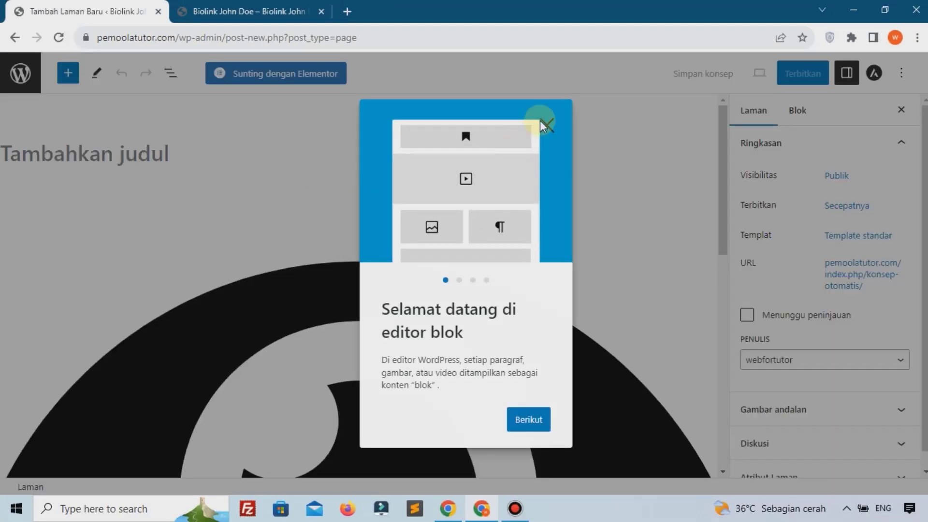
{"action": "left_click", "coordinate": [553, 133]}
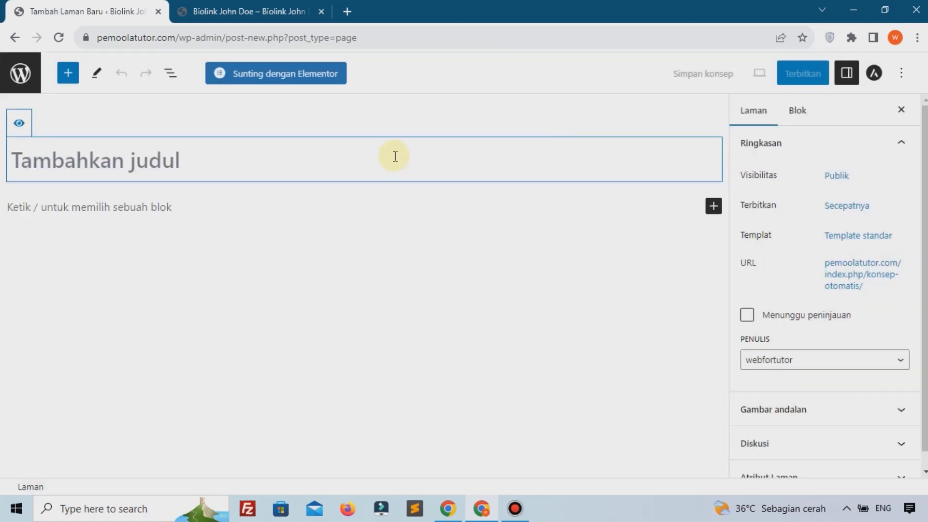
{"action": "type", "text": "me"}
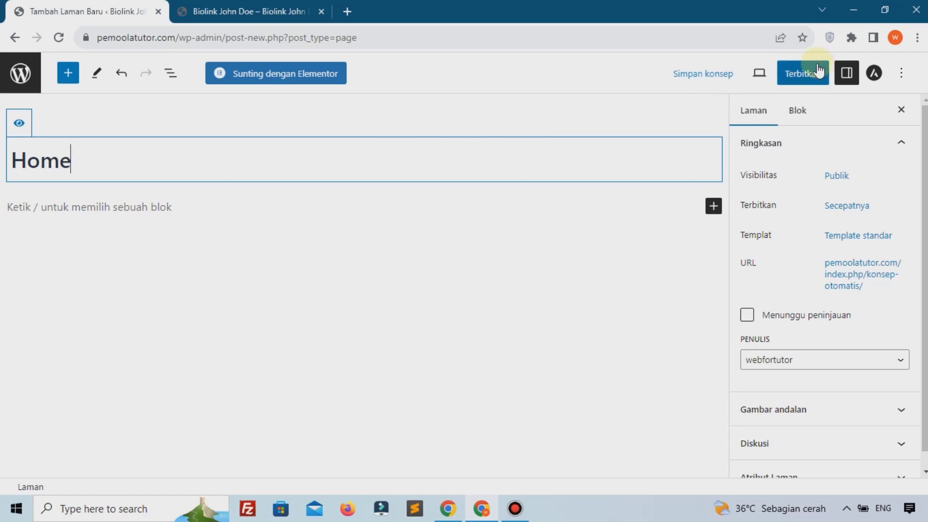
{"action": "left_click", "coordinate": [800, 79]}
{"action": "left_click", "coordinate": [798, 77]}
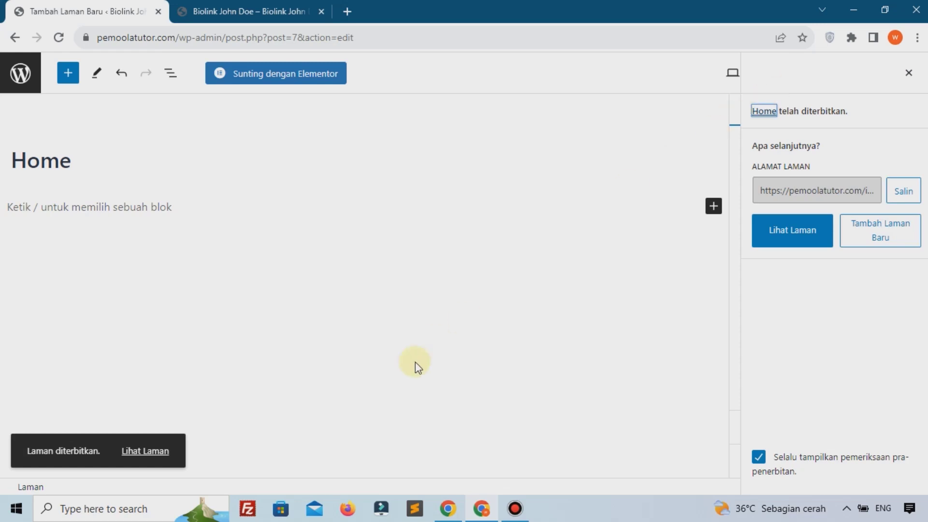
Step: Set the site's homepage to a static page (Laman statis) with Home as the Beranda and save the reading settings
{"action": "left_click", "coordinate": [19, 73]}
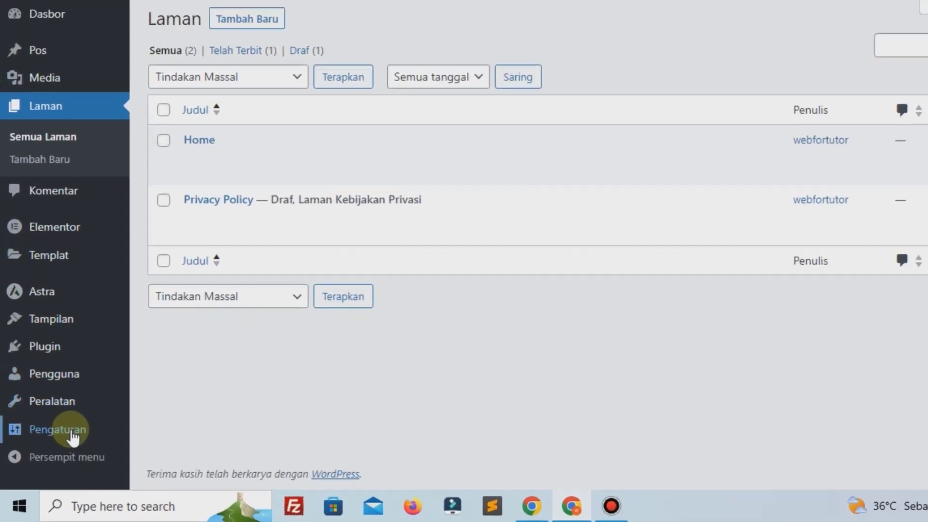
{"action": "mouse_move", "coordinate": [61, 450]}
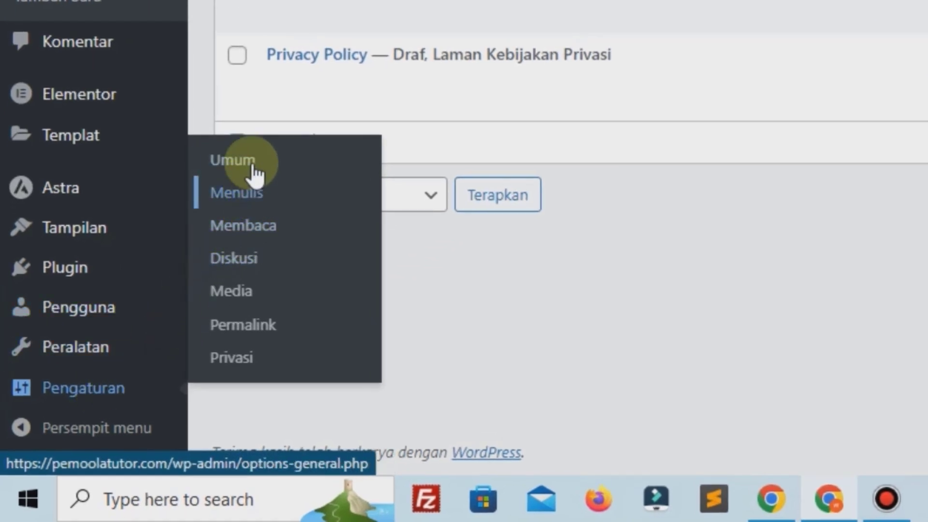
{"action": "left_click", "coordinate": [254, 227]}
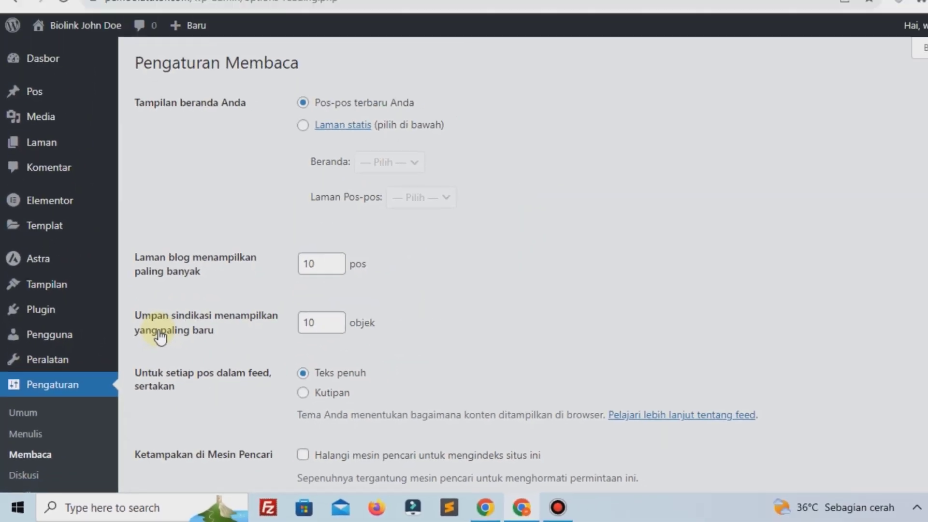
{"action": "left_click", "coordinate": [279, 156]}
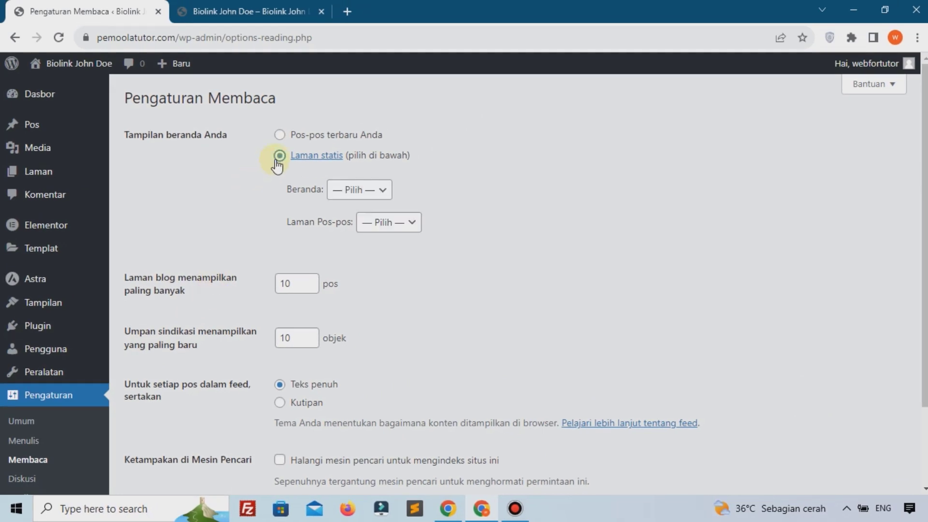
{"action": "left_click", "coordinate": [360, 190]}
{"action": "left_click", "coordinate": [360, 222]}
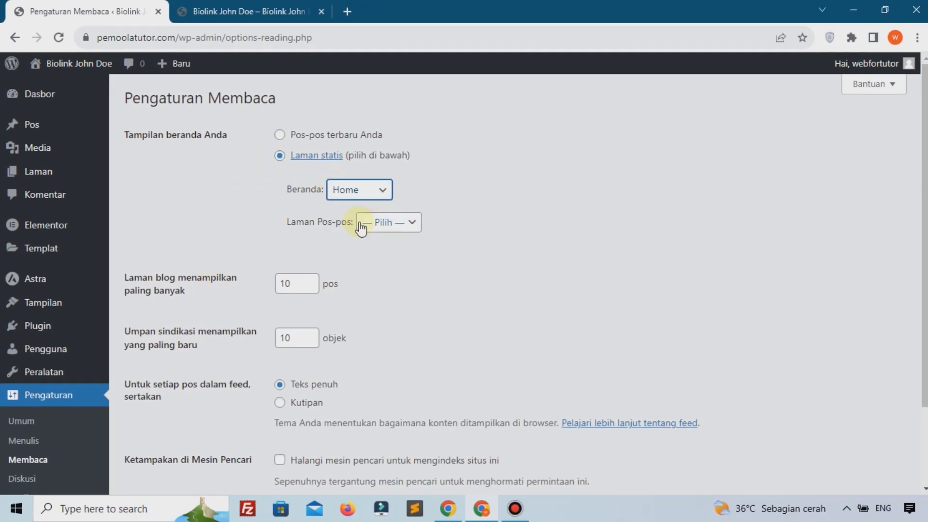
{"action": "scroll", "coordinate": [234, 309], "scroll_direction": "down", "scroll_amount": 1}
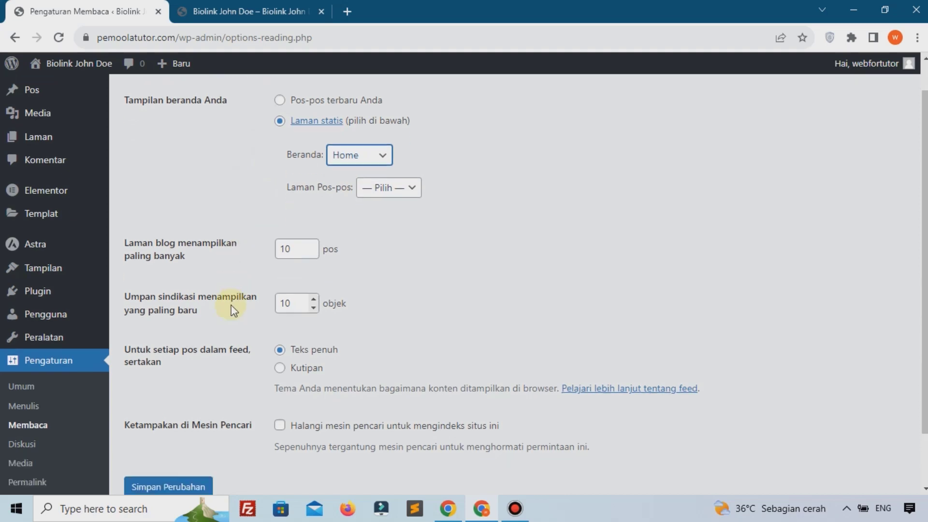
{"action": "scroll", "coordinate": [233, 309], "scroll_direction": "down", "scroll_amount": 2}
{"action": "left_click", "coordinate": [181, 433]}
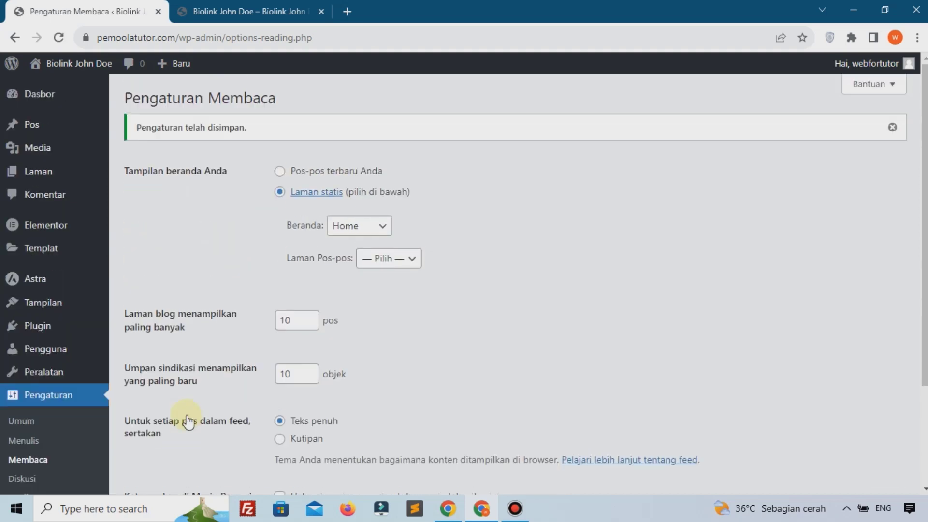
Step: Change the permalink structure to Nama tulisan and save the permalink settings
{"action": "scroll", "coordinate": [187, 151], "scroll_direction": "down", "scroll_amount": 2}
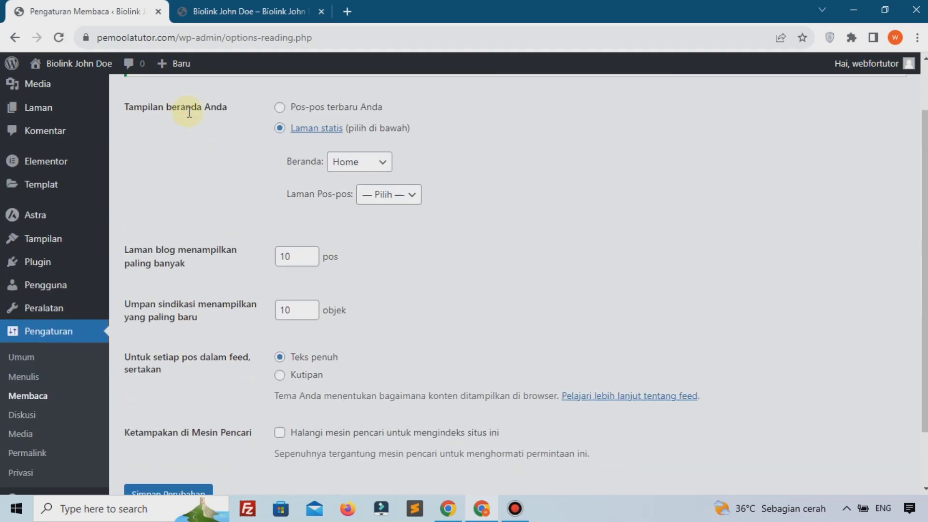
{"action": "scroll", "coordinate": [193, 119], "scroll_direction": "up", "scroll_amount": 2}
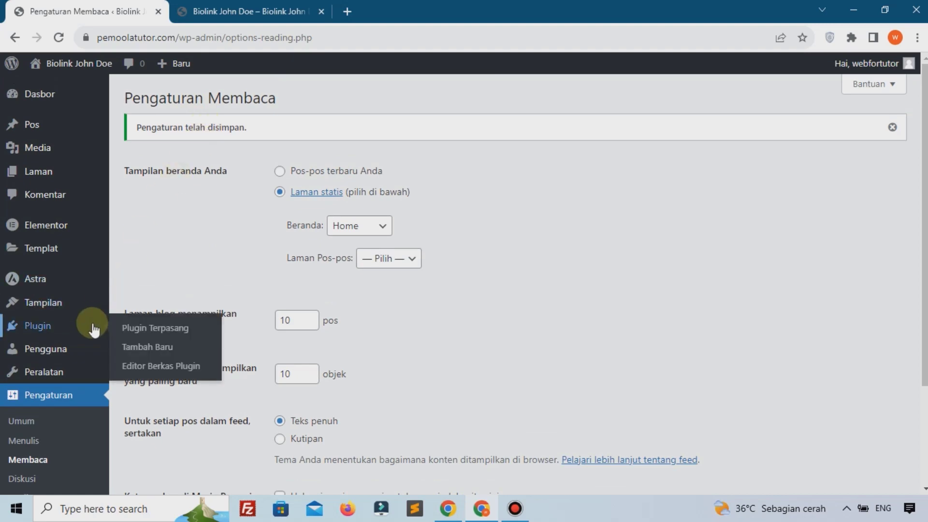
{"action": "scroll", "coordinate": [86, 314], "scroll_direction": "down", "scroll_amount": 3}
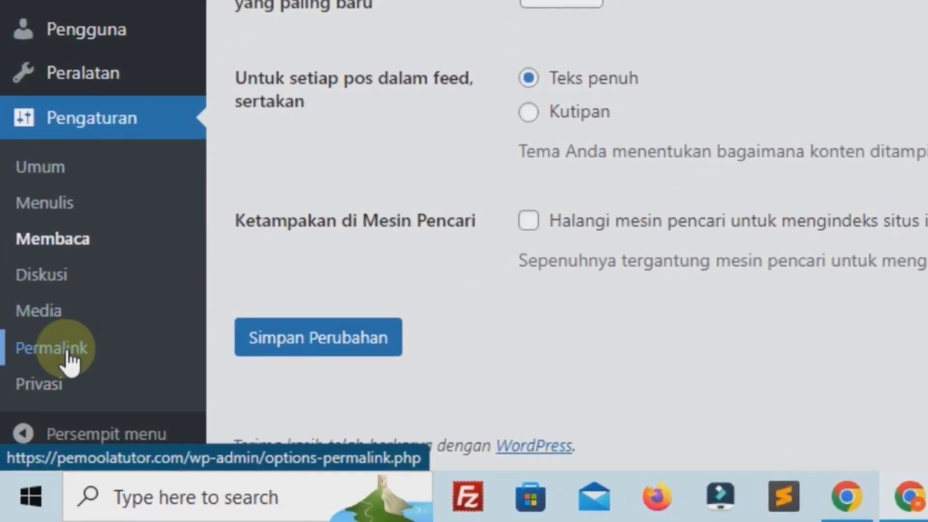
{"action": "left_click", "coordinate": [33, 420]}
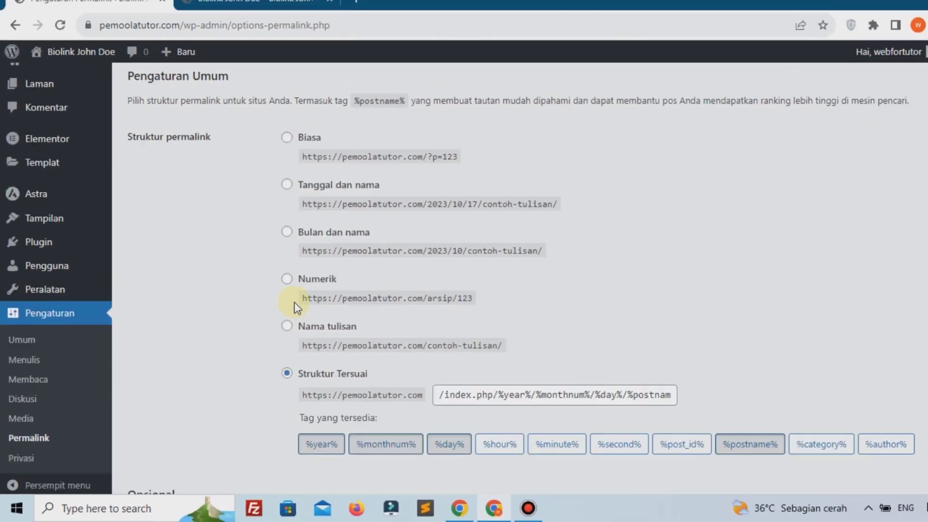
{"action": "scroll", "coordinate": [454, 227], "scroll_direction": "down", "scroll_amount": 1}
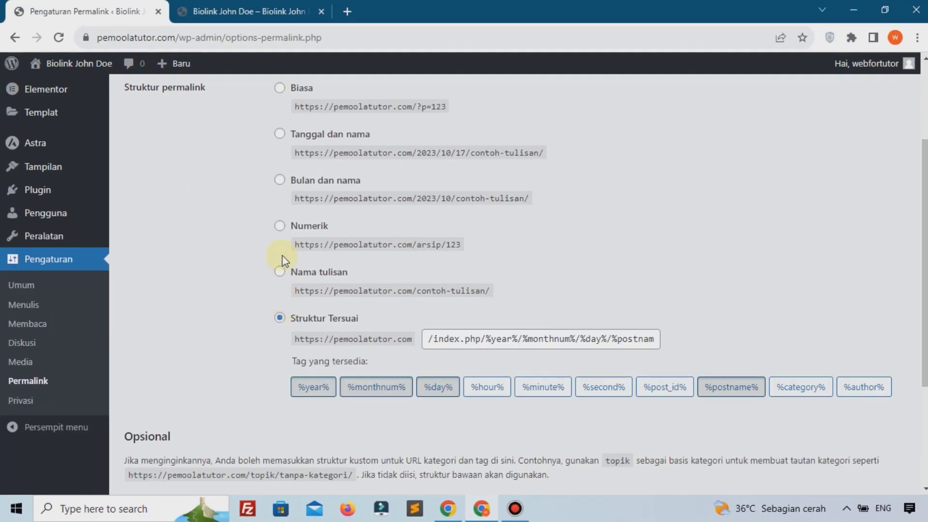
{"action": "left_click", "coordinate": [280, 272]}
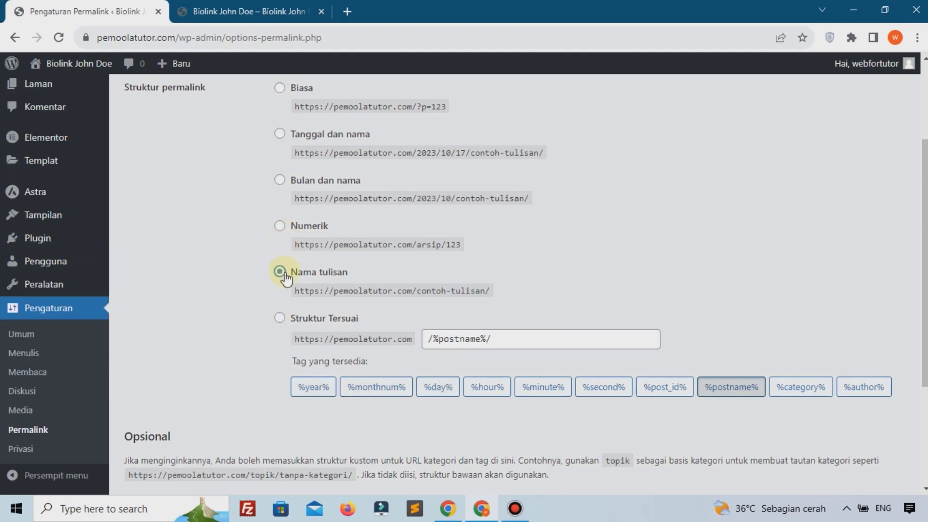
{"action": "scroll", "coordinate": [430, 247], "scroll_direction": "down", "scroll_amount": 4}
{"action": "left_click", "coordinate": [149, 430]}
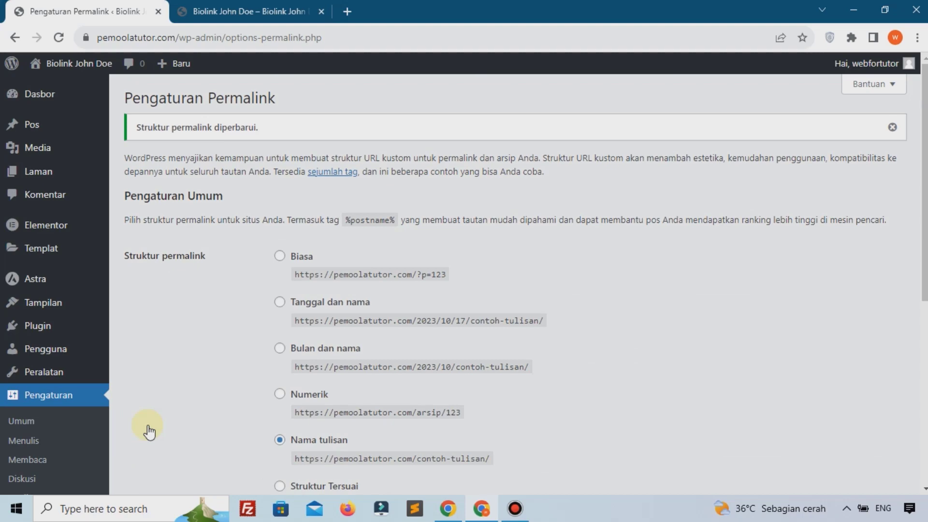
Step: Create a navigation menu named "Main Menu"
{"action": "mouse_move", "coordinate": [58, 305]}
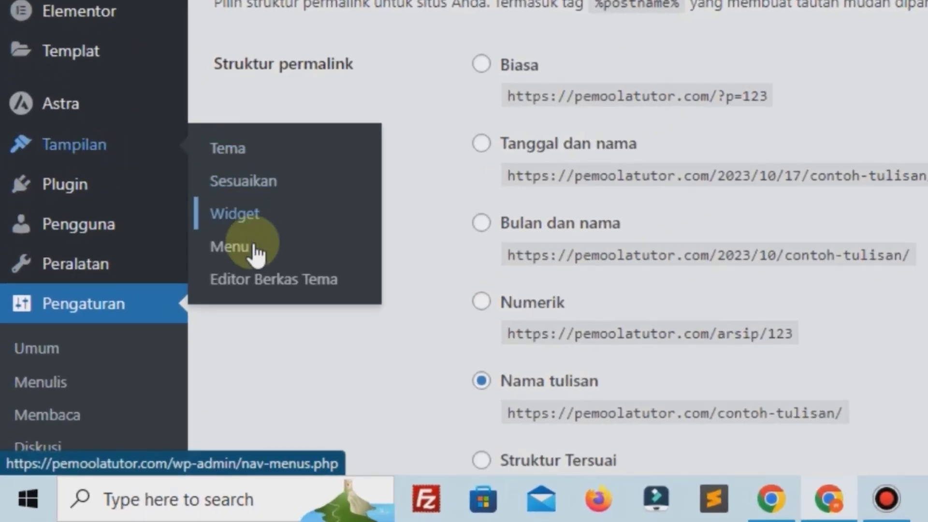
{"action": "left_click", "coordinate": [256, 250]}
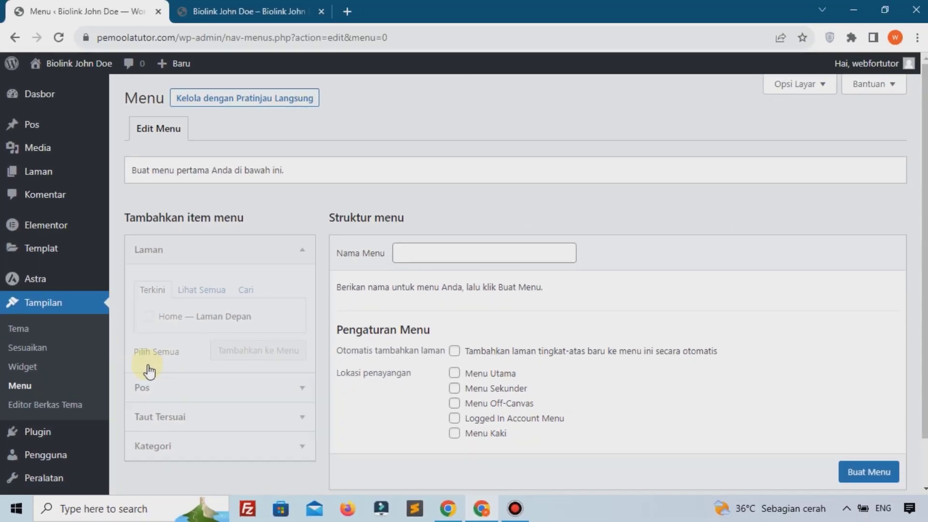
{"action": "left_click", "coordinate": [442, 253]}
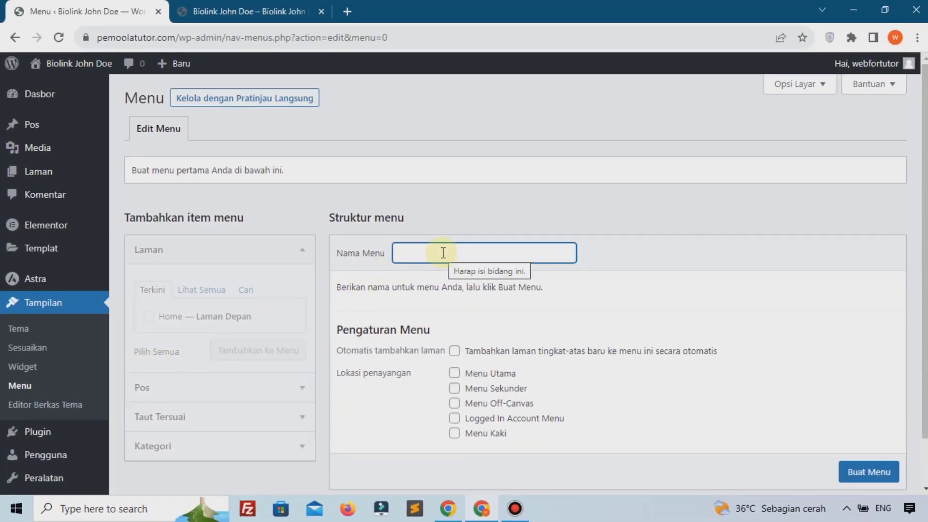
{"action": "type", "text": "Main Menu"}
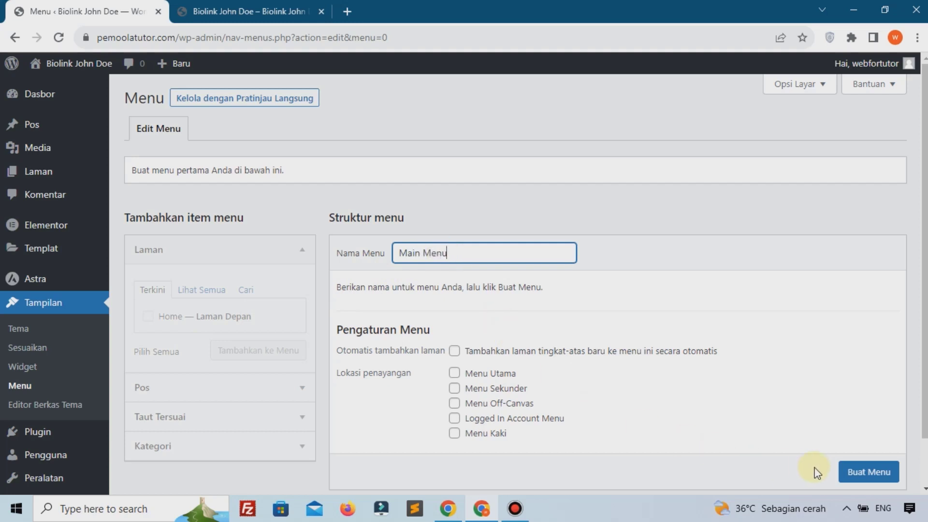
{"action": "left_click", "coordinate": [854, 470]}
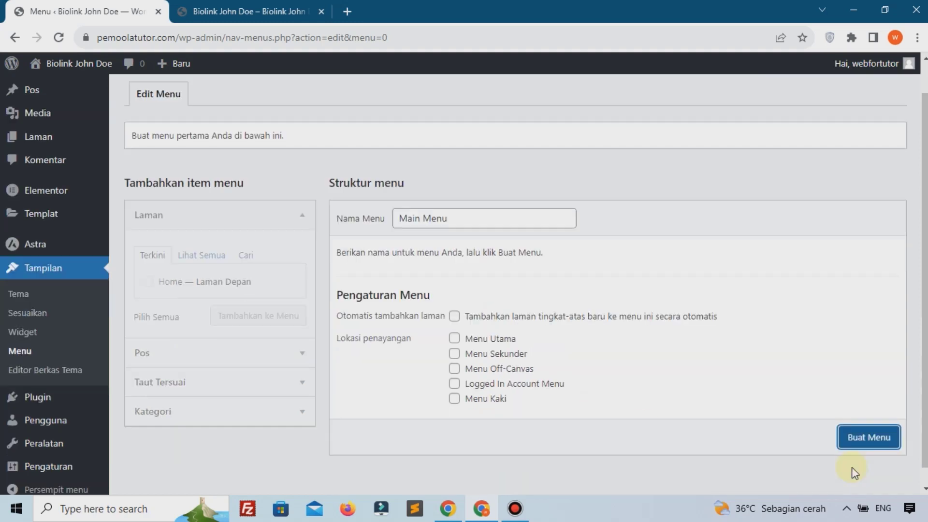
{"action": "left_click", "coordinate": [862, 443]}
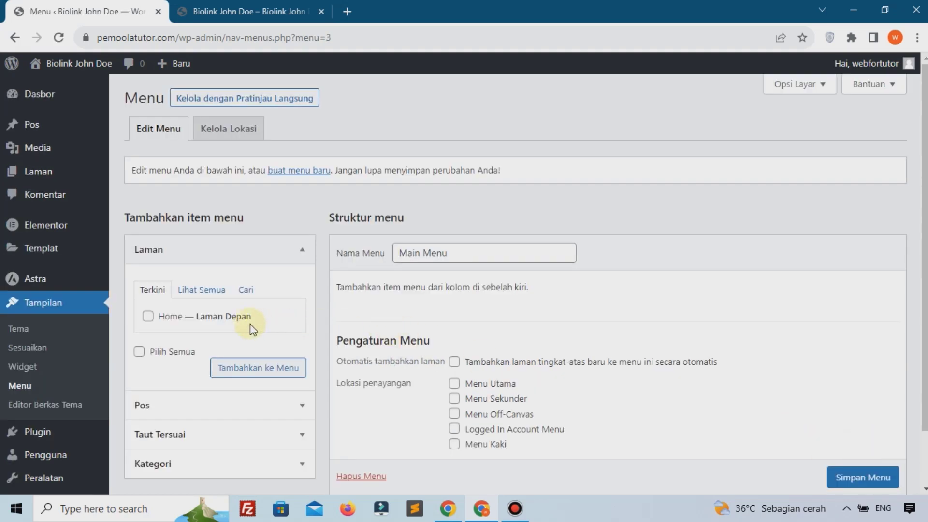
Step: Add the Home page to Main Menu, assign the menu to Menu Utama and Menu Off-Canvas, and save it
{"action": "left_click", "coordinate": [216, 320]}
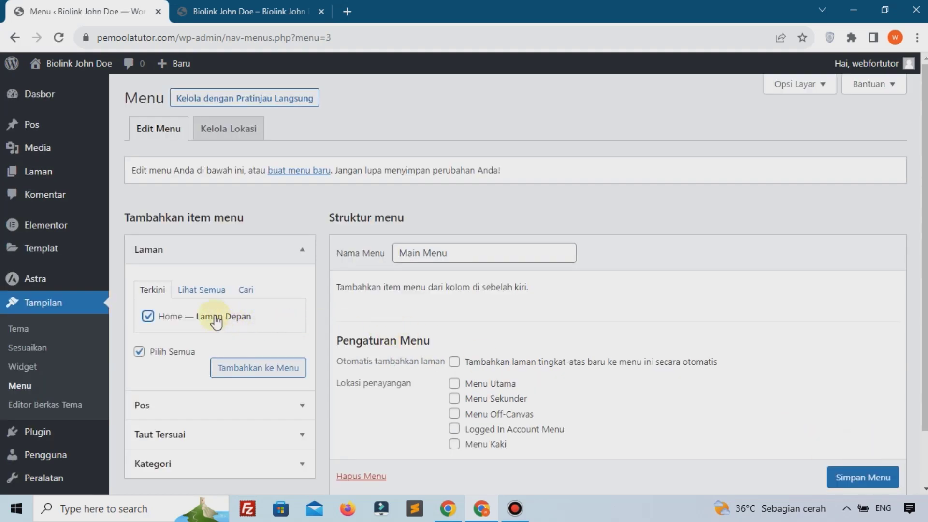
{"action": "left_click", "coordinate": [249, 375]}
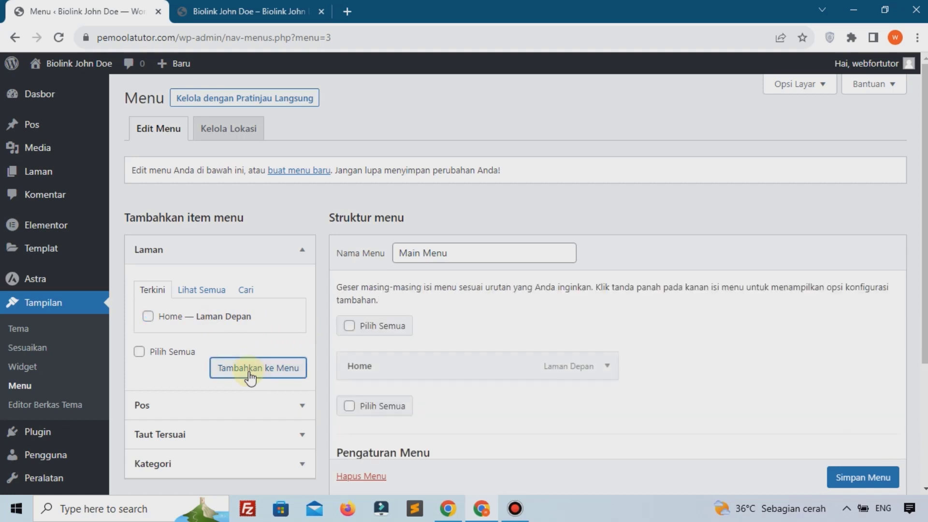
{"action": "scroll", "coordinate": [439, 321], "scroll_direction": "down", "scroll_amount": 3}
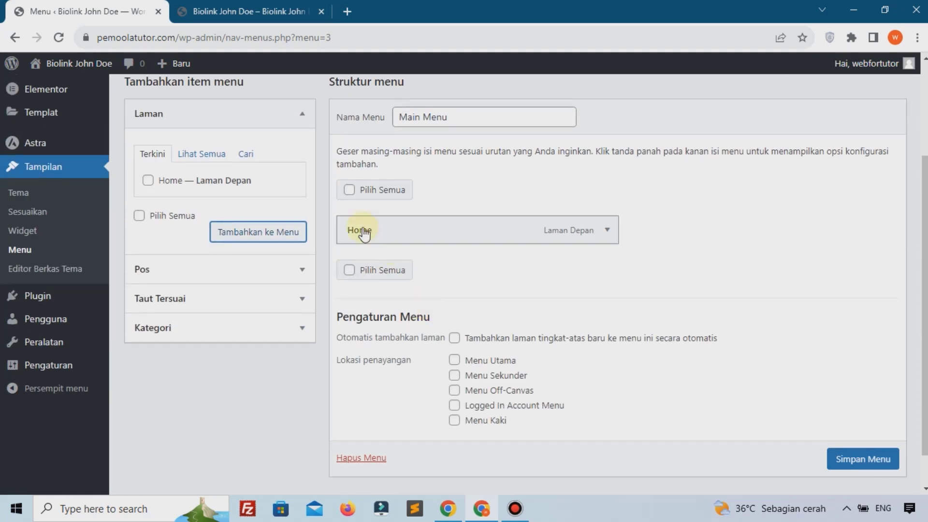
{"action": "left_click", "coordinate": [454, 360]}
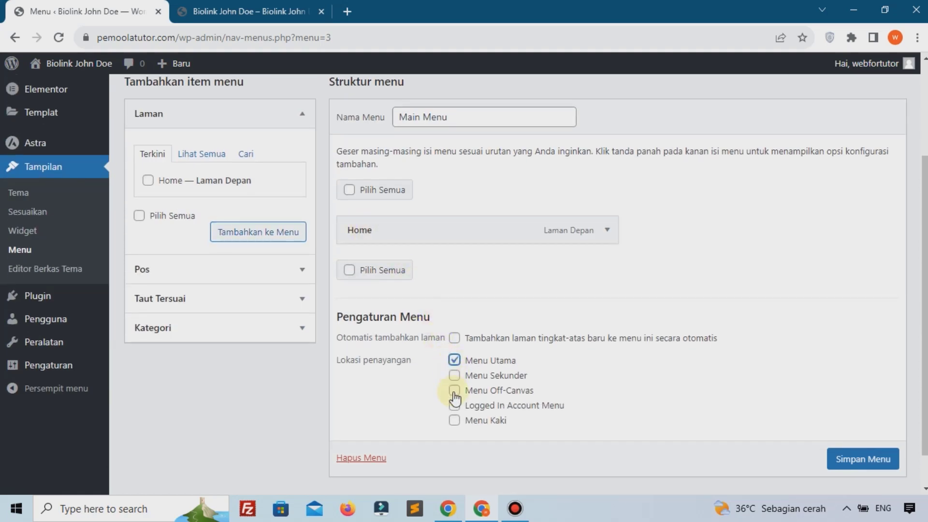
{"action": "left_click", "coordinate": [454, 391]}
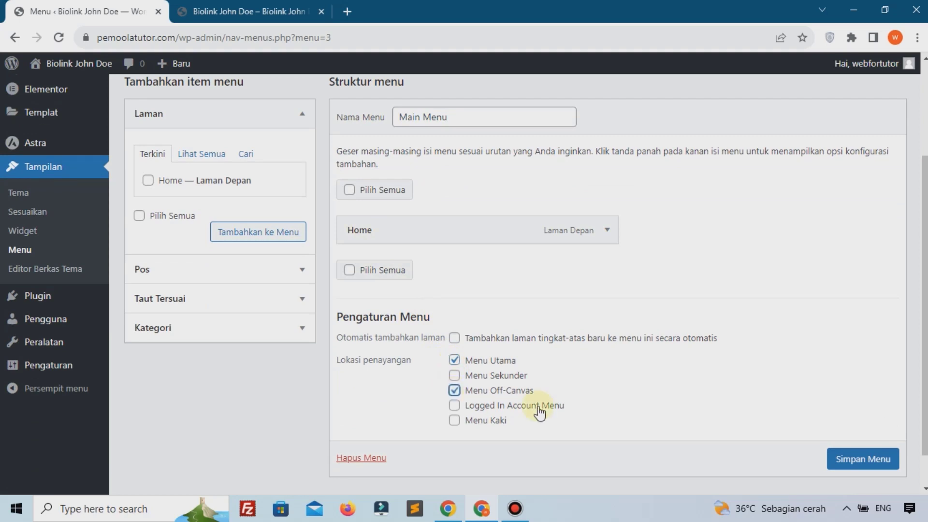
{"action": "left_click", "coordinate": [848, 459]}
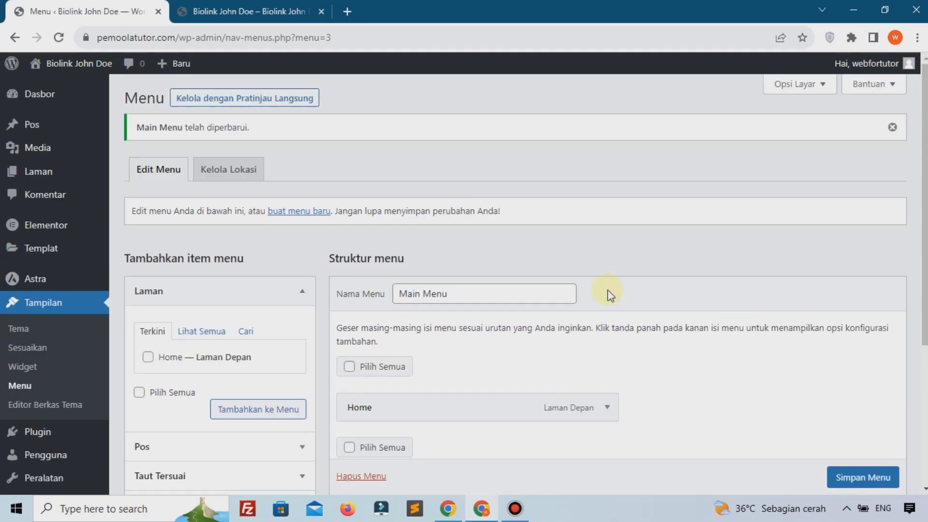
{"action": "left_click", "coordinate": [289, 7]}
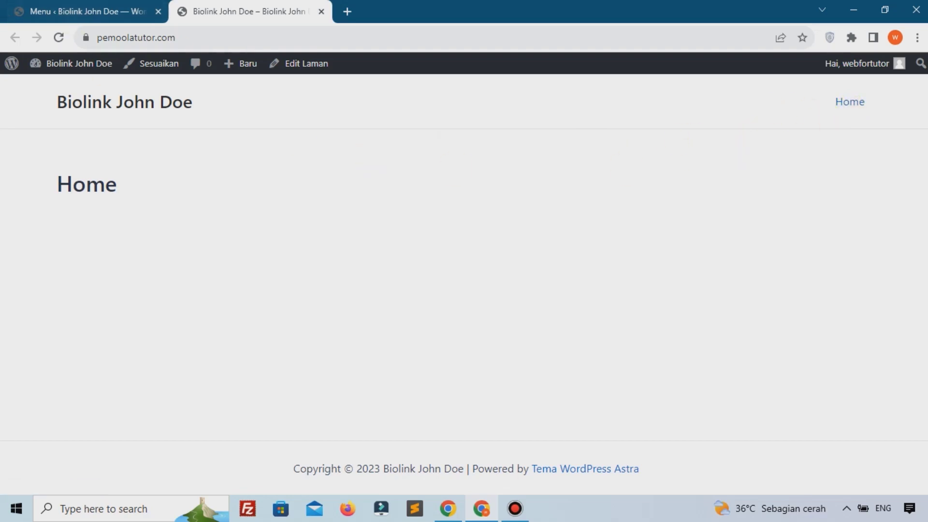
Step: Open the Home page from the list of all pages for editing with Elementor and dismiss the AI image generator notification
{"action": "left_click", "coordinate": [100, 8]}
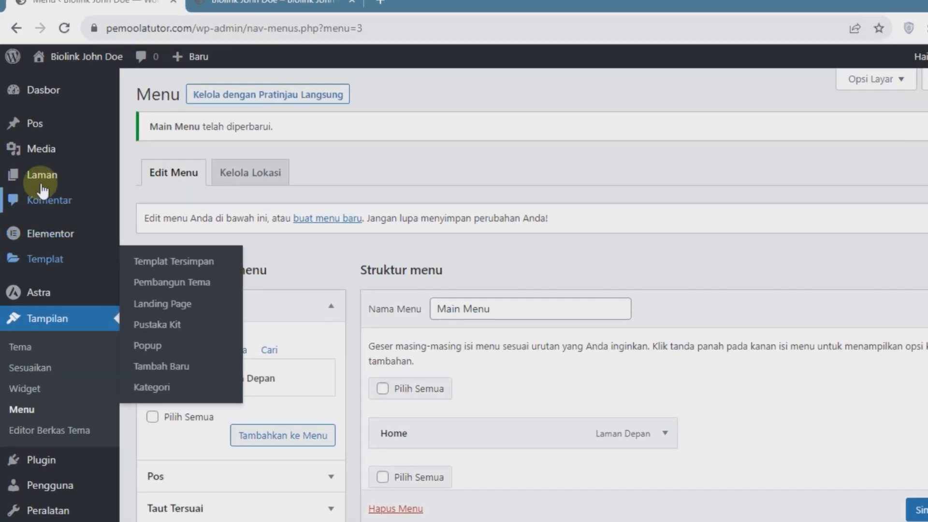
{"action": "mouse_move", "coordinate": [58, 174]}
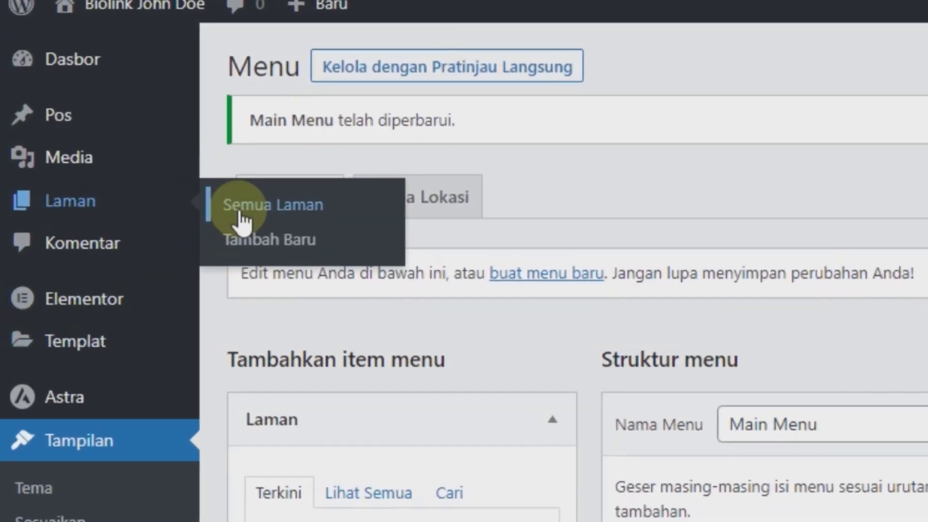
{"action": "left_click", "coordinate": [242, 219]}
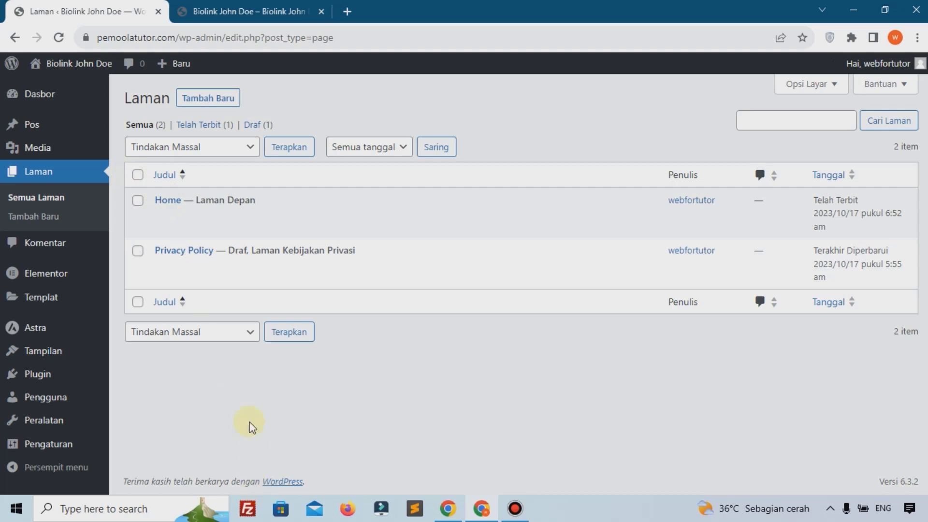
{"action": "left_click", "coordinate": [167, 217]}
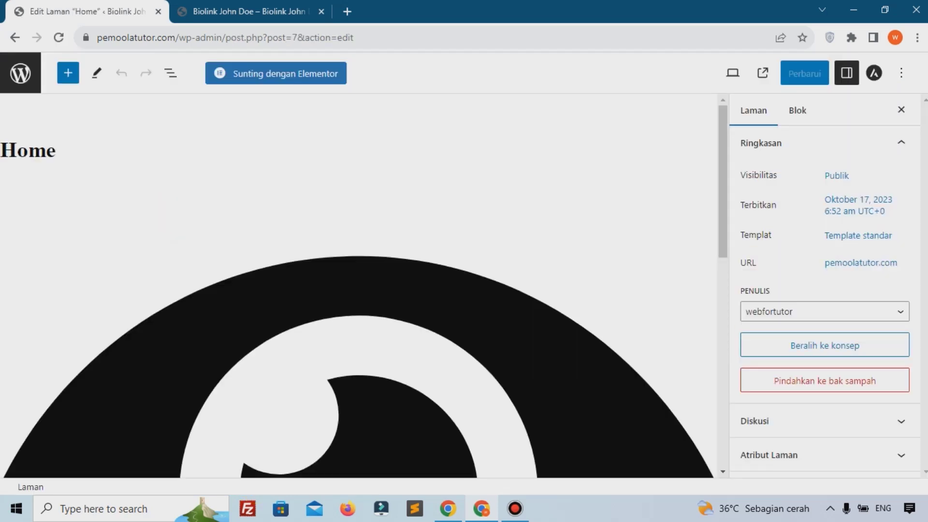
{"action": "left_click", "coordinate": [292, 77]}
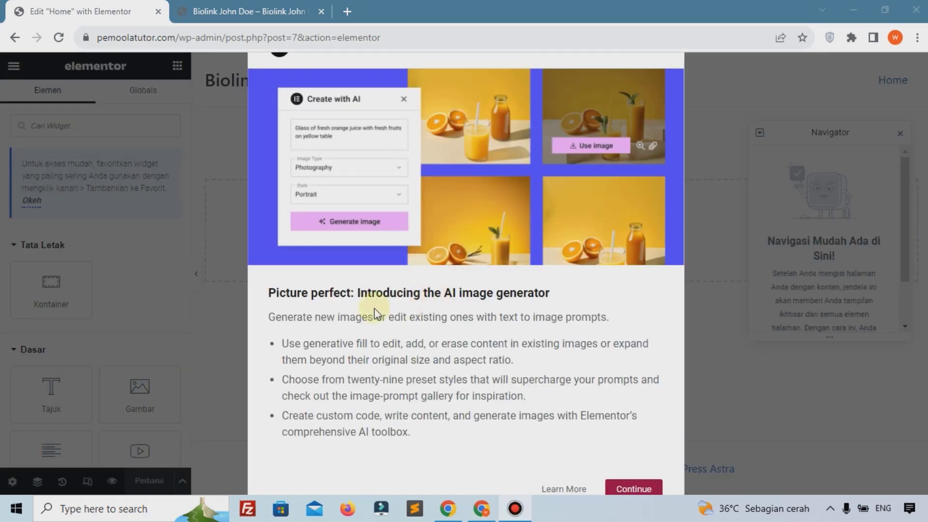
{"action": "key", "text": "ctrl+minus"}
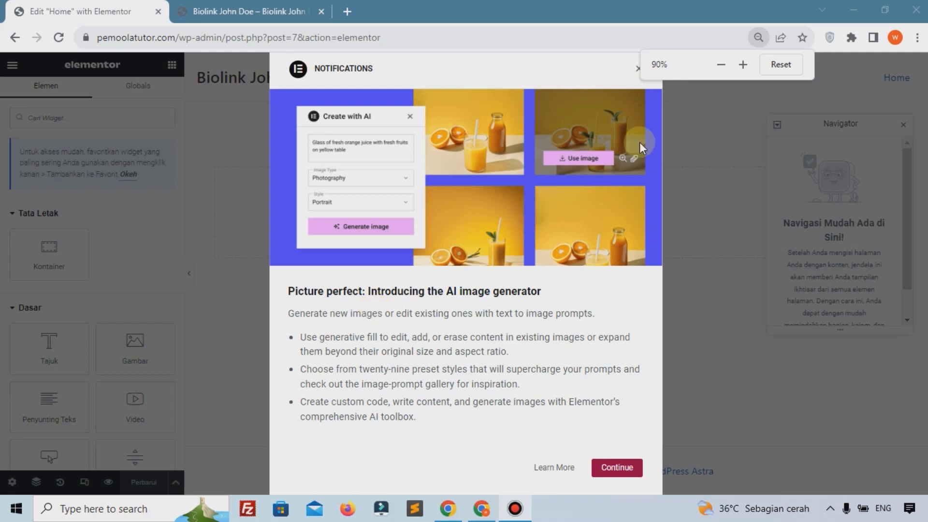
{"action": "left_click", "coordinate": [637, 69]}
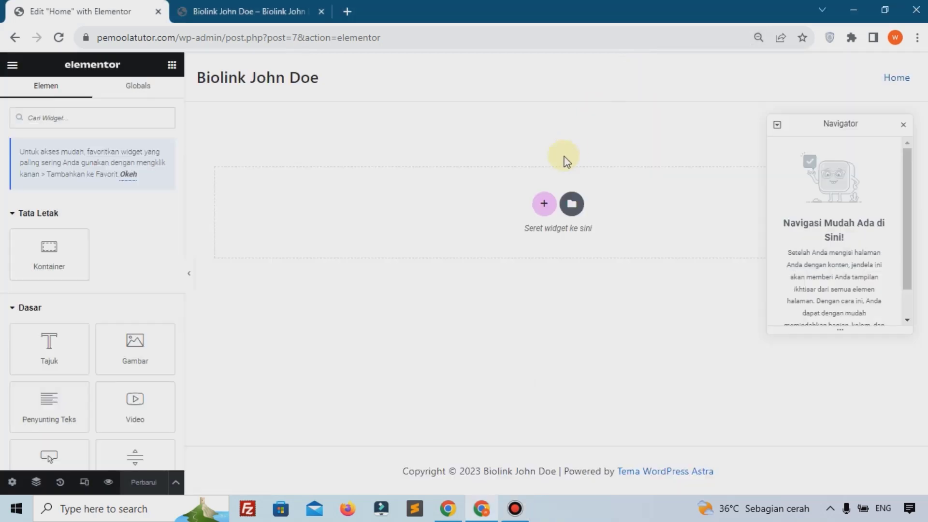
{"action": "key", "text": "ctrl+plus"}
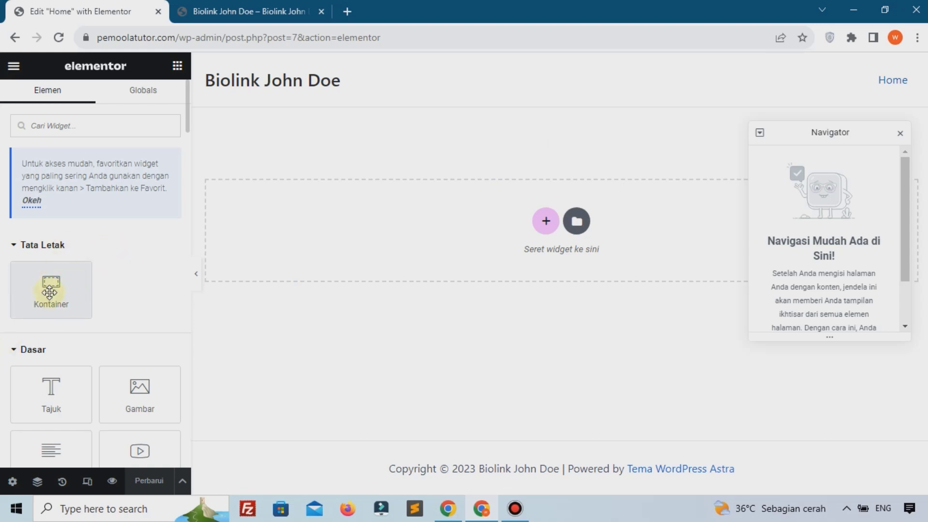
Step: Open the WordPress dashboard in a new browser tab from the live site and move that tab to the front
{"action": "left_click", "coordinate": [259, 10]}
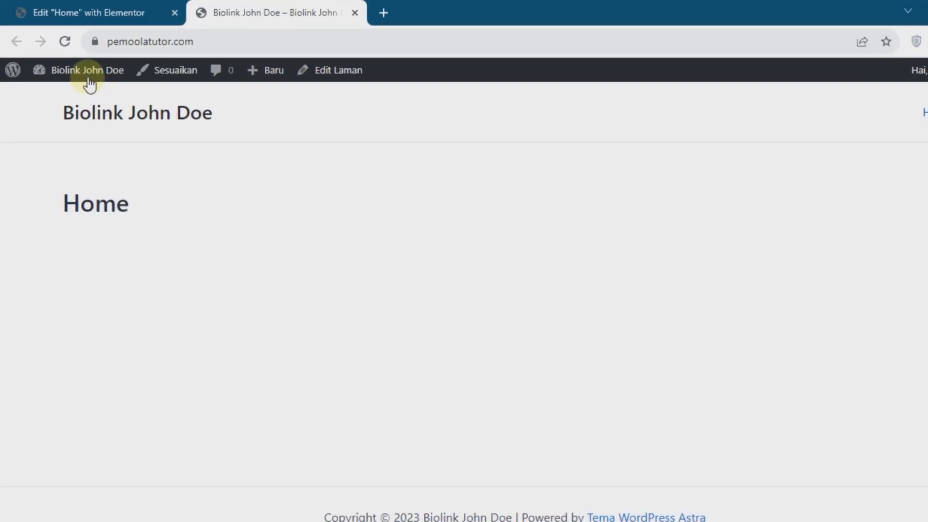
{"action": "mouse_move", "coordinate": [89, 83]}
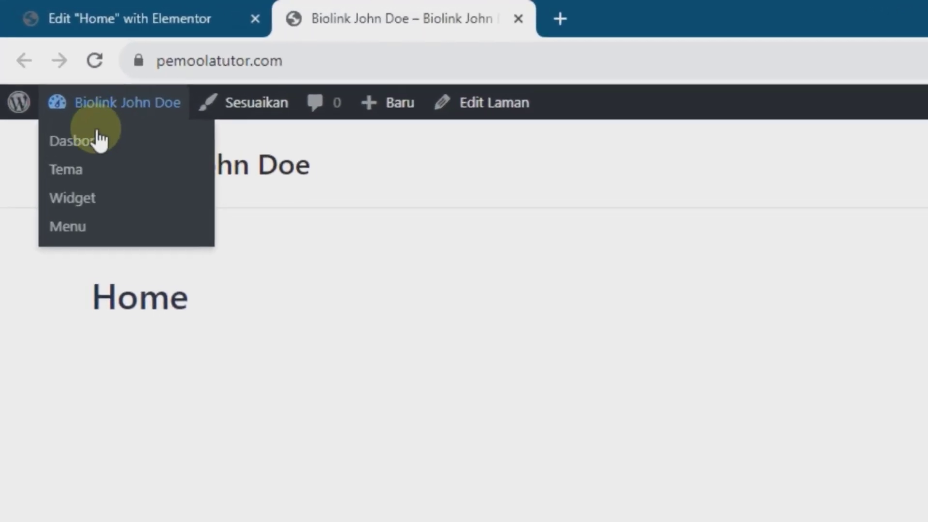
{"action": "right_click", "coordinate": [64, 94]}
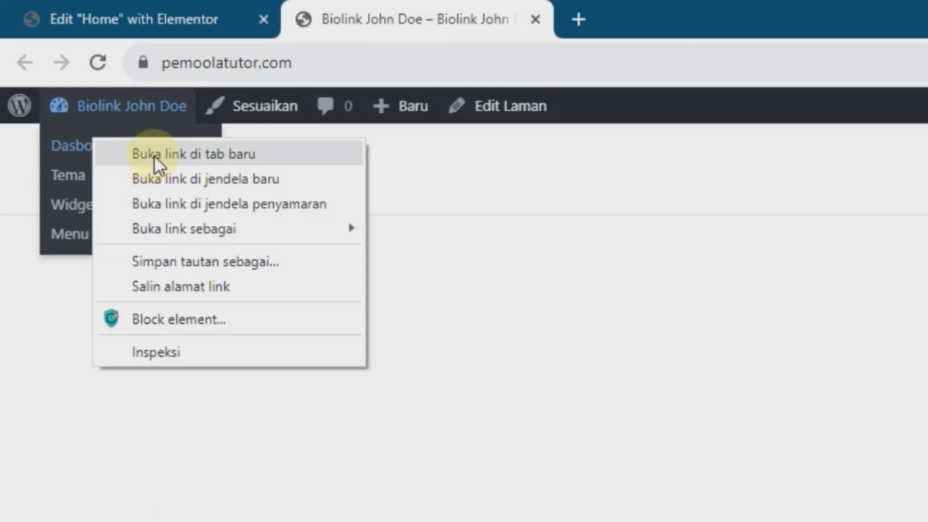
{"action": "left_click", "coordinate": [154, 155]}
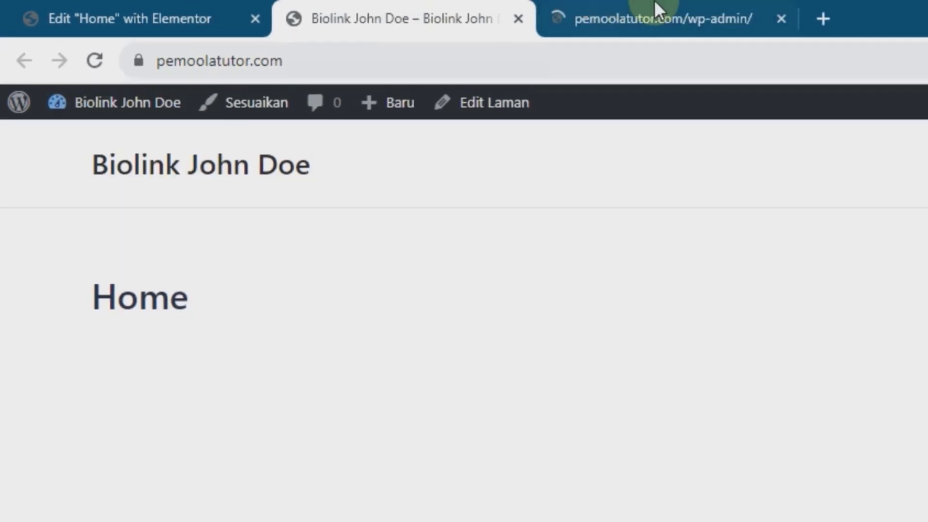
{"action": "left_click", "coordinate": [474, 6]}
{"action": "left_click_drag", "start_coordinate": [474, 7], "coordinate": [99, 9]}
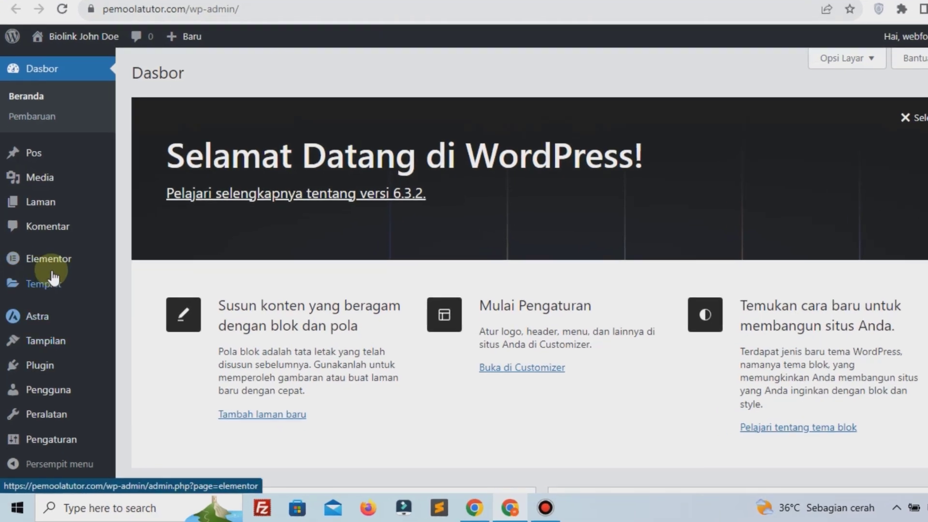
Step: Set the Flexbox Container feature to Tidak aktif in Elementor's feature settings and confirm the deactivation
{"action": "mouse_move", "coordinate": [49, 281]}
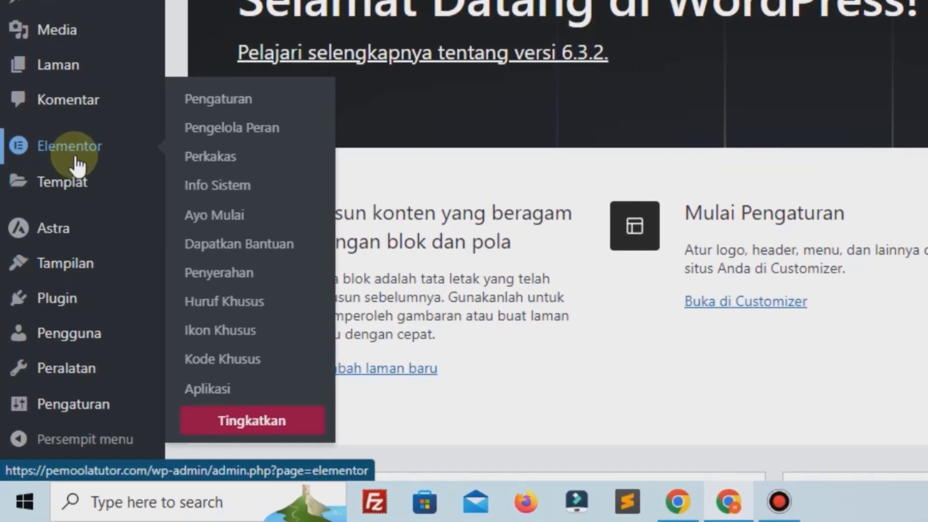
{"action": "left_click", "coordinate": [207, 101]}
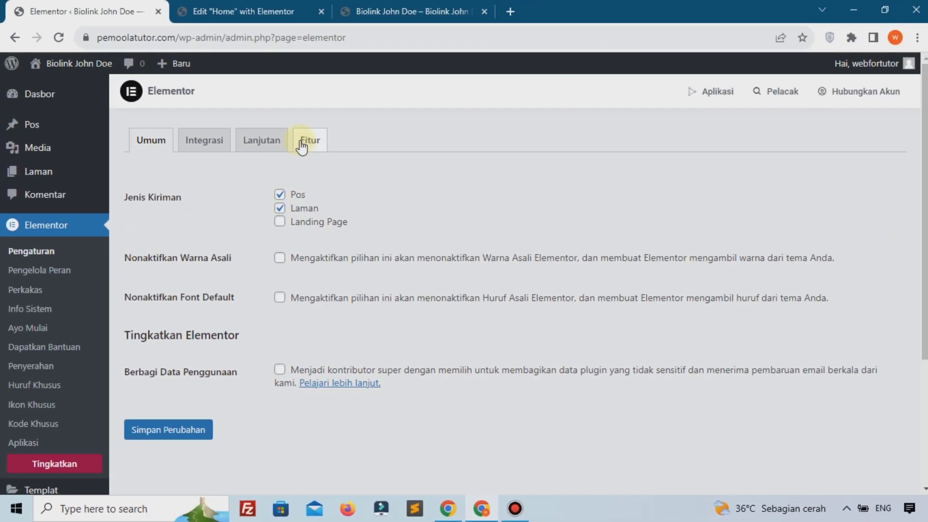
{"action": "left_click", "coordinate": [301, 145]}
{"action": "scroll", "coordinate": [301, 145], "scroll_direction": "down", "scroll_amount": 10}
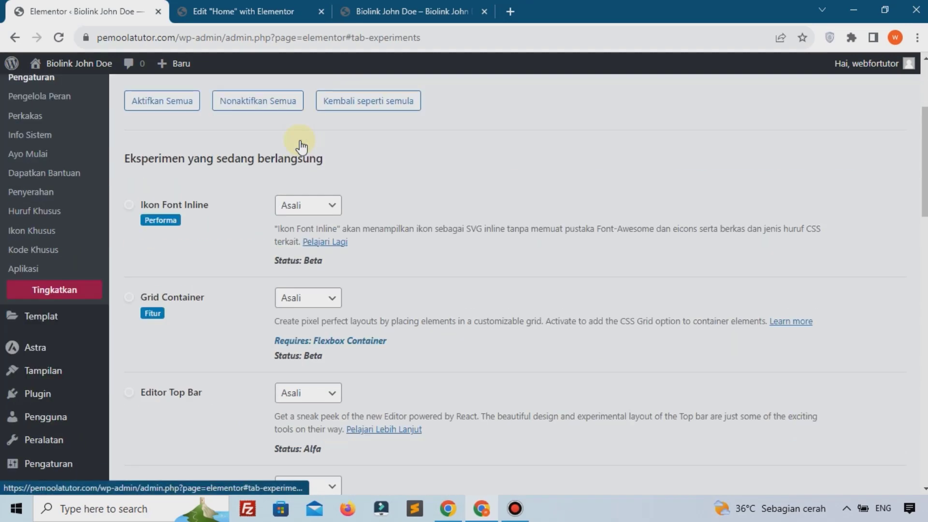
{"action": "scroll", "coordinate": [299, 140], "scroll_direction": "down", "scroll_amount": 3}
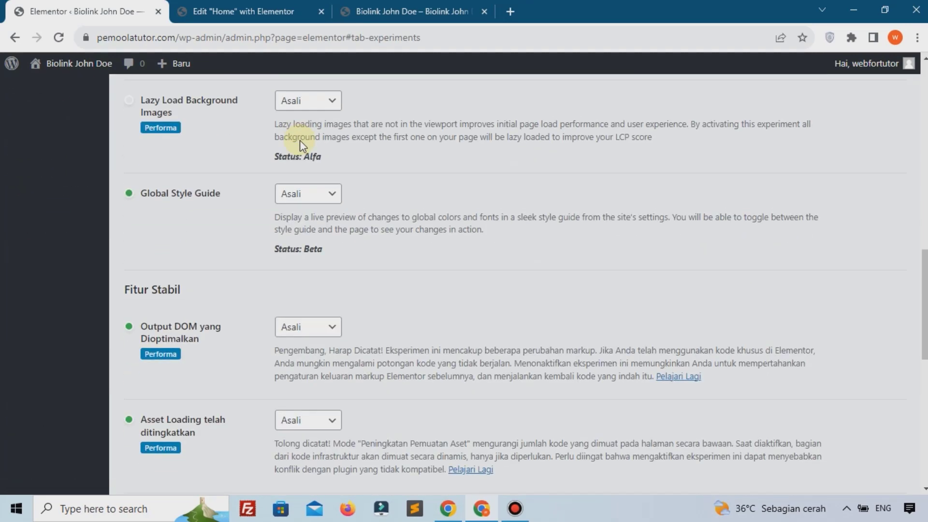
{"action": "scroll", "coordinate": [289, 135], "scroll_direction": "down", "scroll_amount": 2}
{"action": "scroll", "coordinate": [174, 241], "scroll_direction": "up", "scroll_amount": 2}
{"action": "scroll", "coordinate": [212, 247], "scroll_direction": "down", "scroll_amount": 4}
{"action": "scroll", "coordinate": [188, 299], "scroll_direction": "down", "scroll_amount": 3}
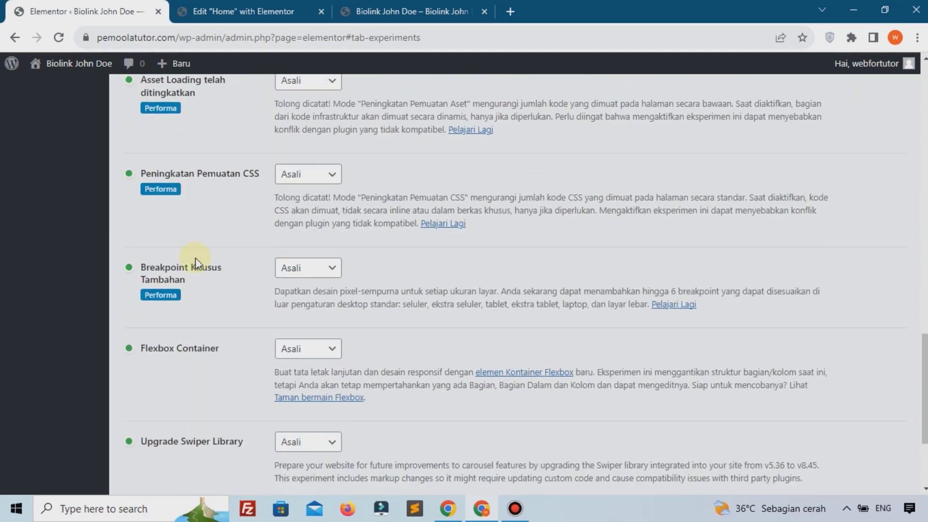
{"action": "left_click", "coordinate": [326, 348]}
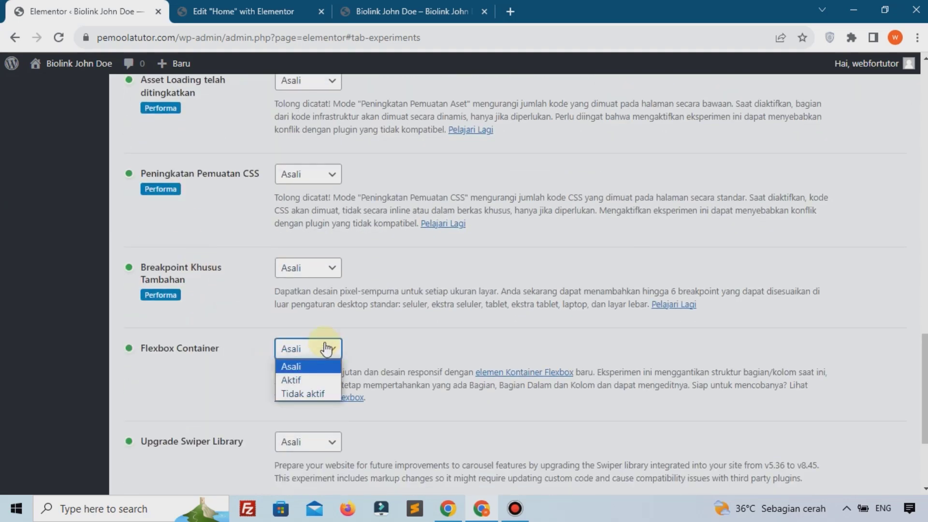
{"action": "left_click", "coordinate": [300, 390]}
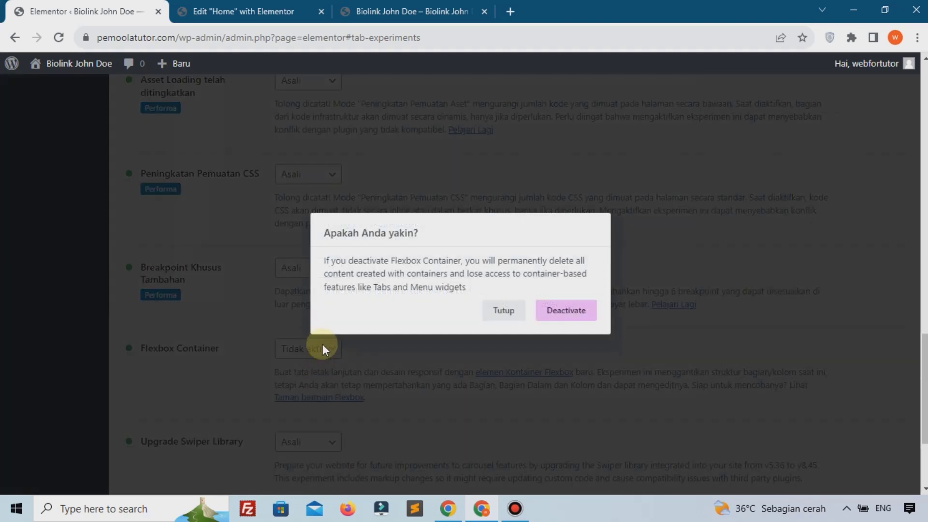
{"action": "left_click", "coordinate": [545, 315]}
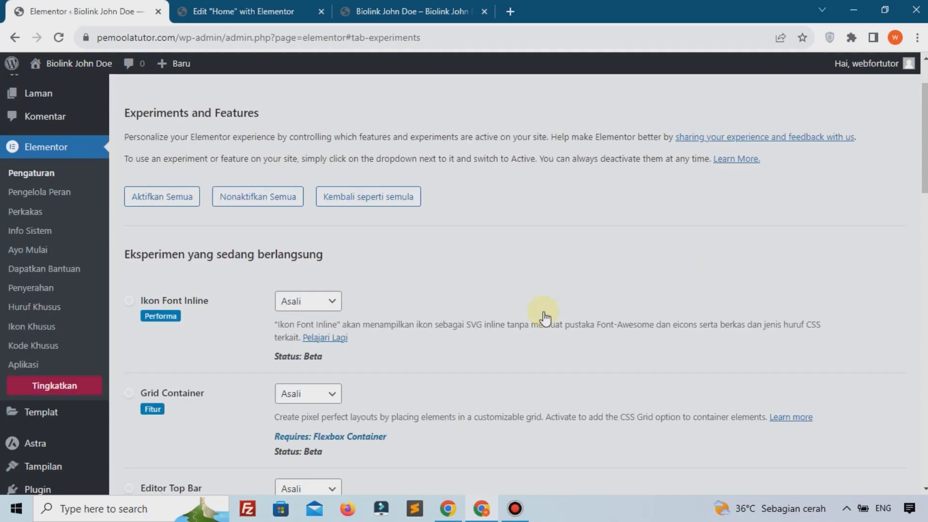
Step: Save the Elementor settings and reload the Home page's Elementor editor
{"action": "scroll", "coordinate": [545, 315], "scroll_direction": "down", "scroll_amount": 20}
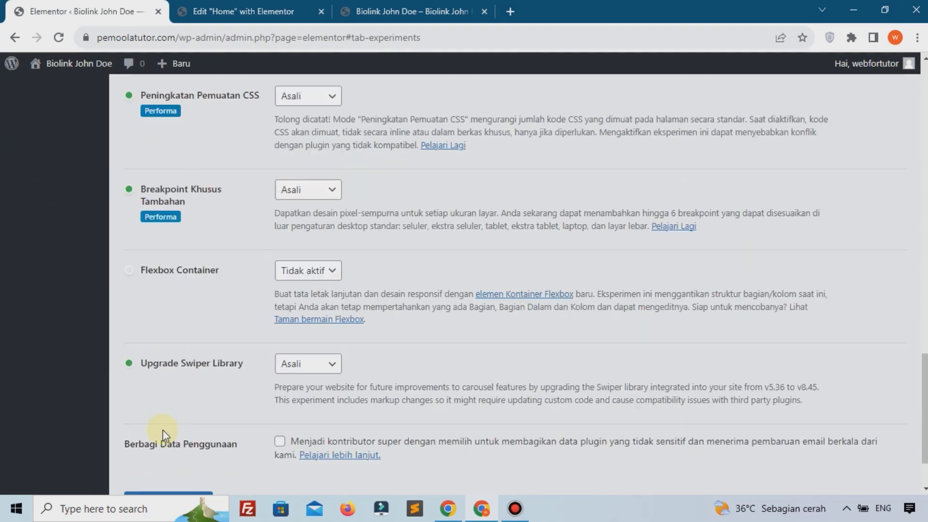
{"action": "scroll", "coordinate": [162, 430], "scroll_direction": "down", "scroll_amount": 2}
{"action": "left_click", "coordinate": [163, 430]}
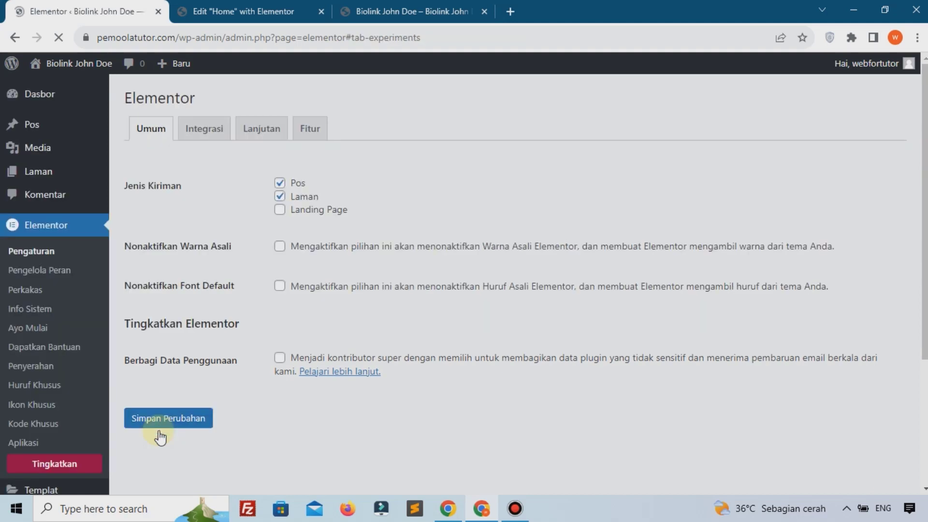
{"action": "left_click", "coordinate": [217, 9]}
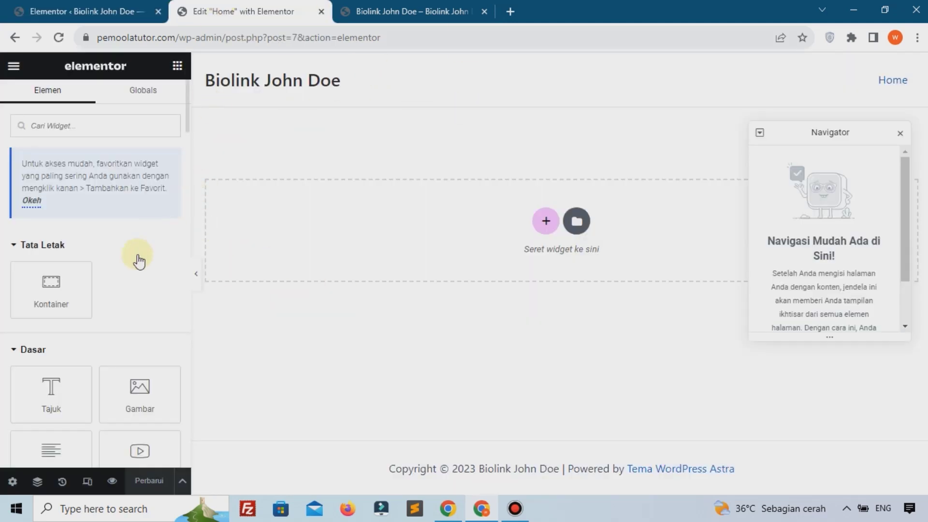
{"action": "left_click", "coordinate": [56, 39]}
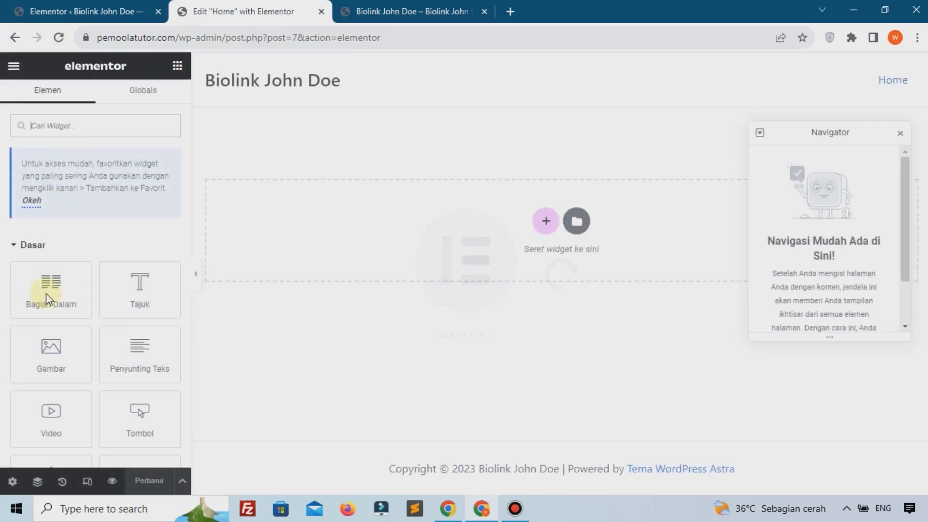
Step: Set the Home page's layout to Kanvas Elementor and update the page
{"action": "left_click", "coordinate": [11, 481]}
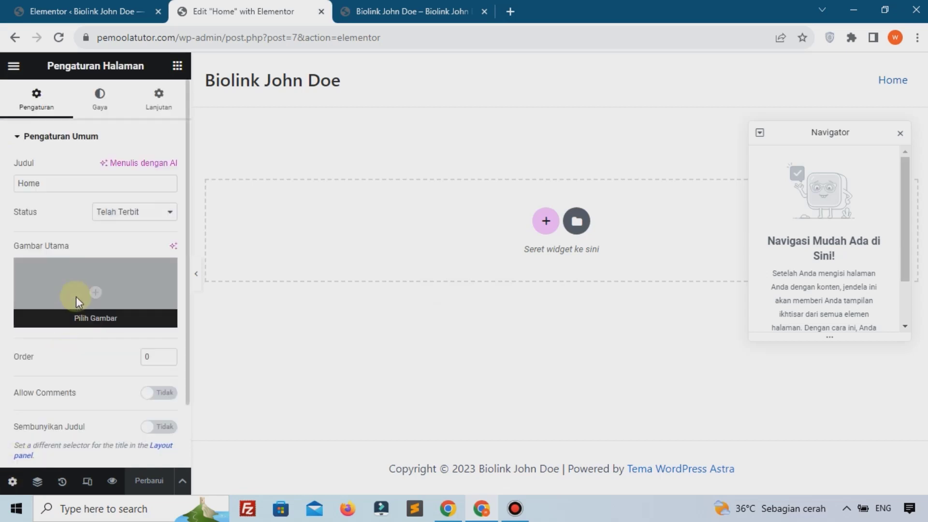
{"action": "scroll", "coordinate": [76, 297], "scroll_direction": "down", "scroll_amount": 2}
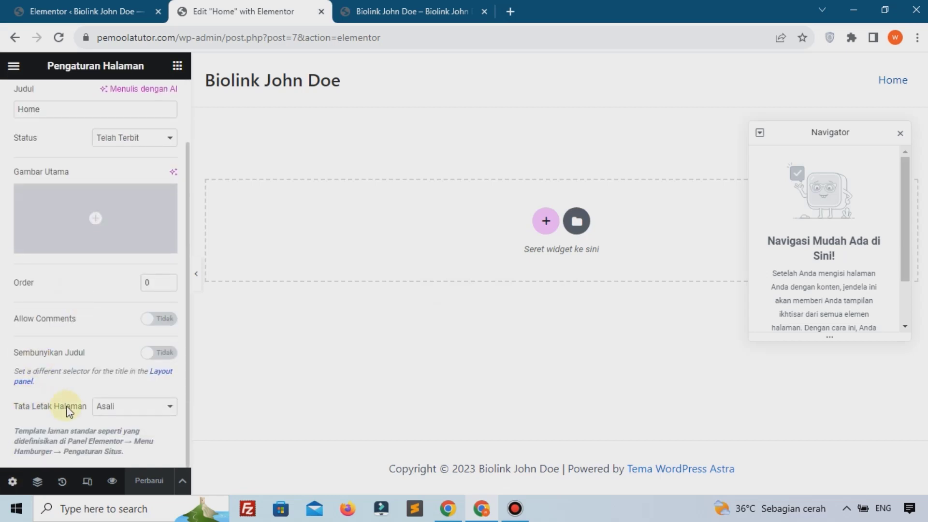
{"action": "left_click", "coordinate": [113, 407]}
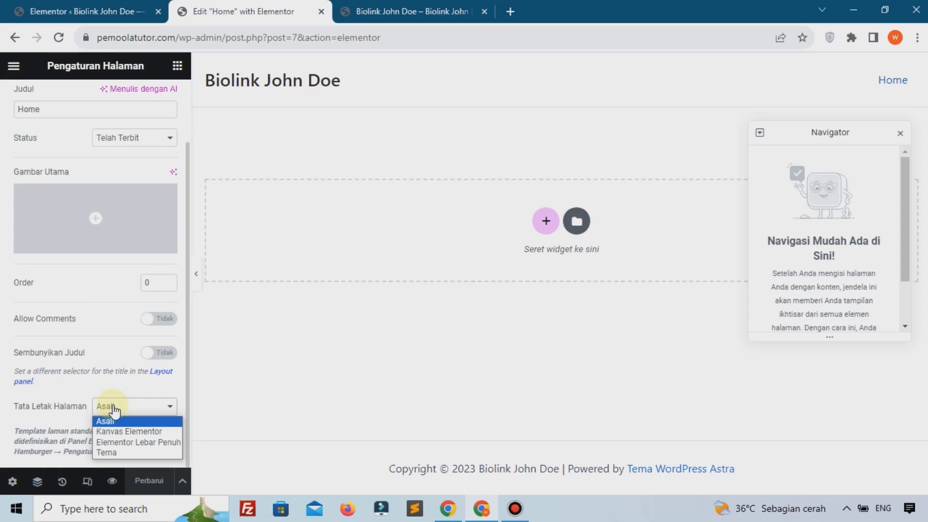
{"action": "left_click", "coordinate": [127, 431]}
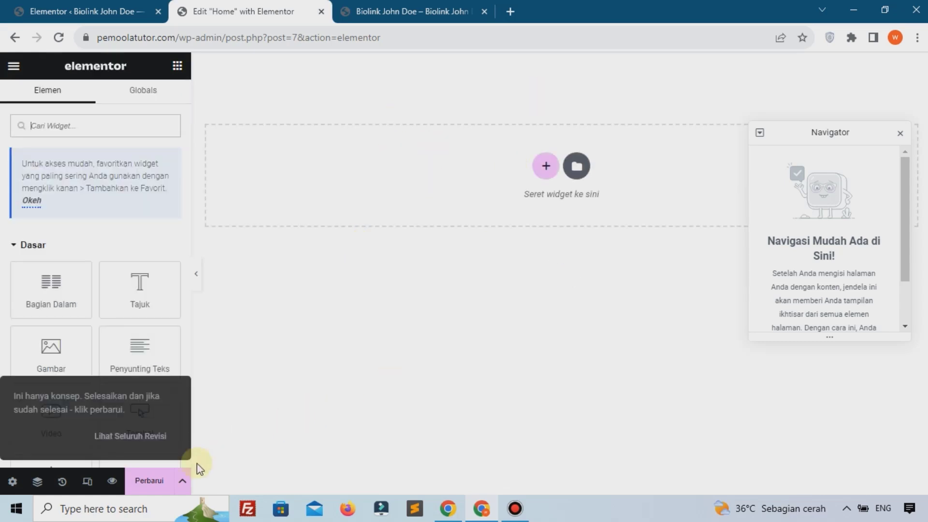
{"action": "left_click", "coordinate": [149, 481]}
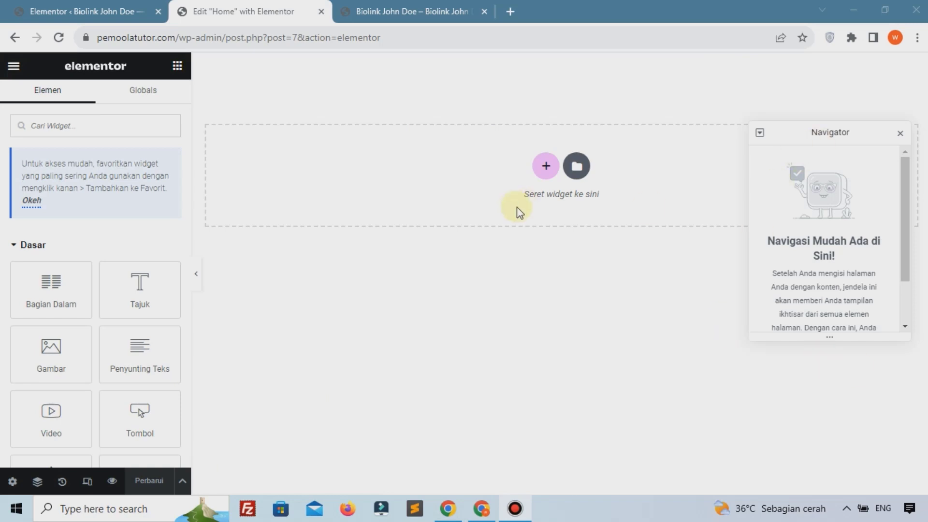
Step: Close the Navigator and add a new section with a single-column structure to the page
{"action": "left_click", "coordinate": [895, 136]}
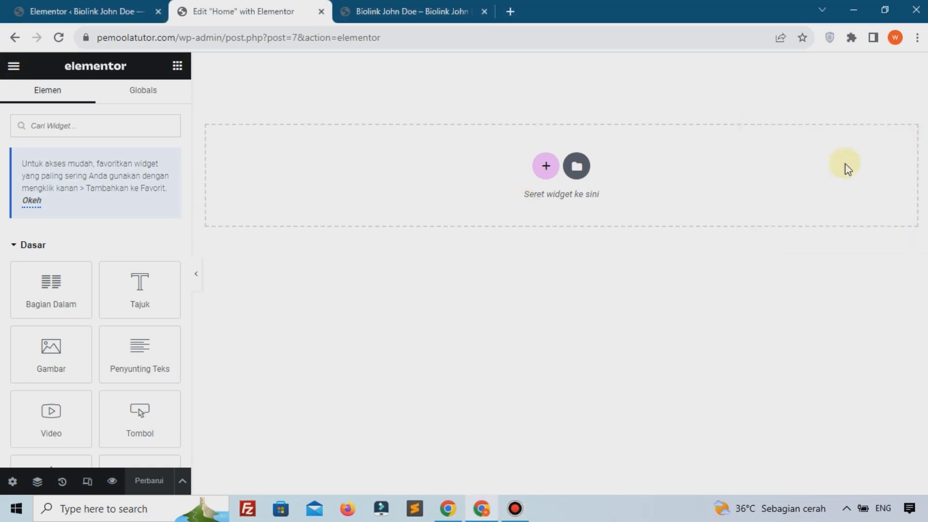
{"action": "left_click", "coordinate": [546, 175]}
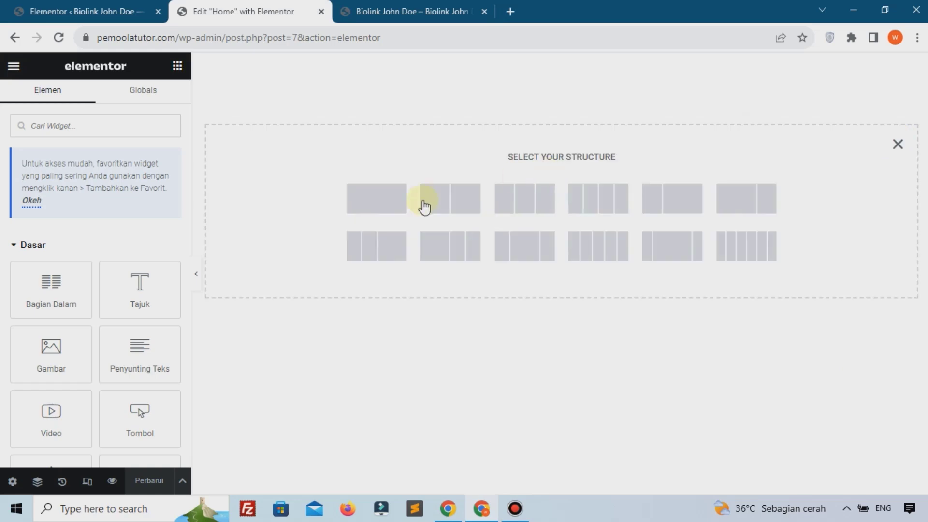
{"action": "left_click", "coordinate": [398, 217]}
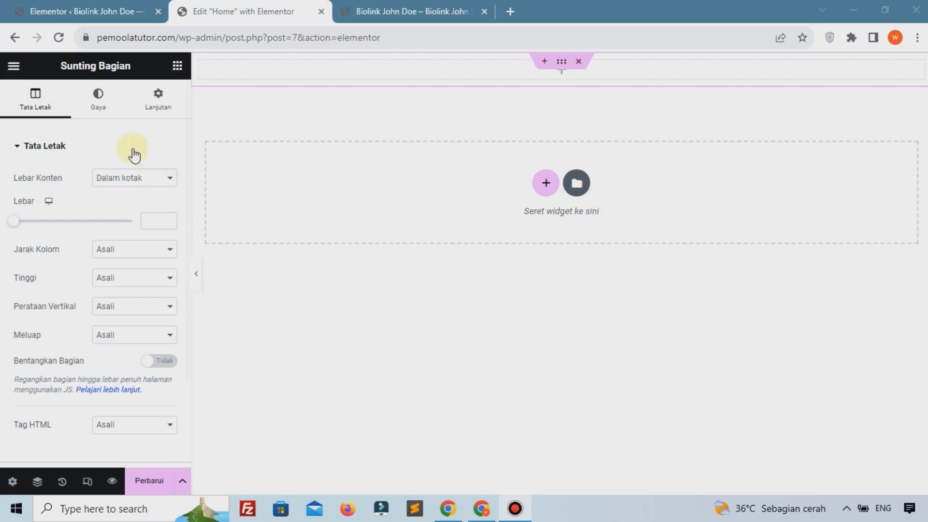
Step: Give the section a classic background in colour #111111
{"action": "left_click", "coordinate": [106, 99]}
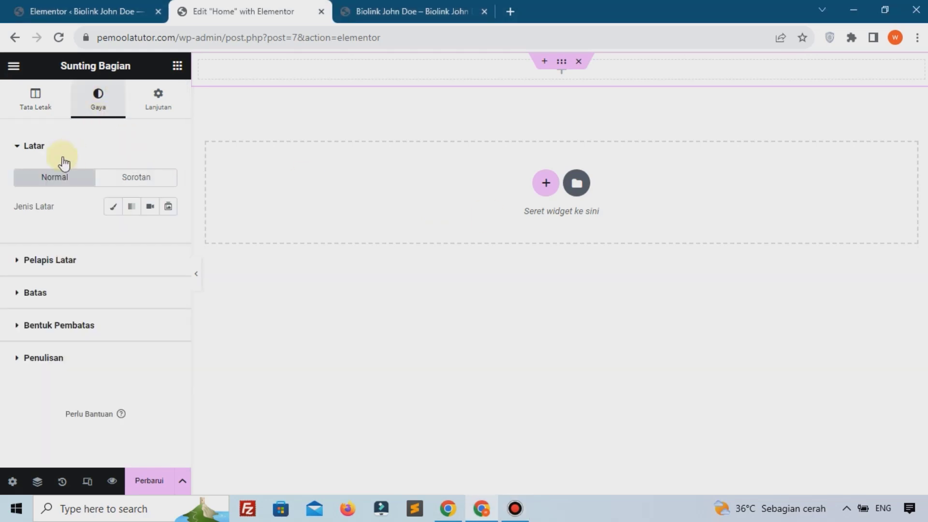
{"action": "left_click", "coordinate": [109, 208]}
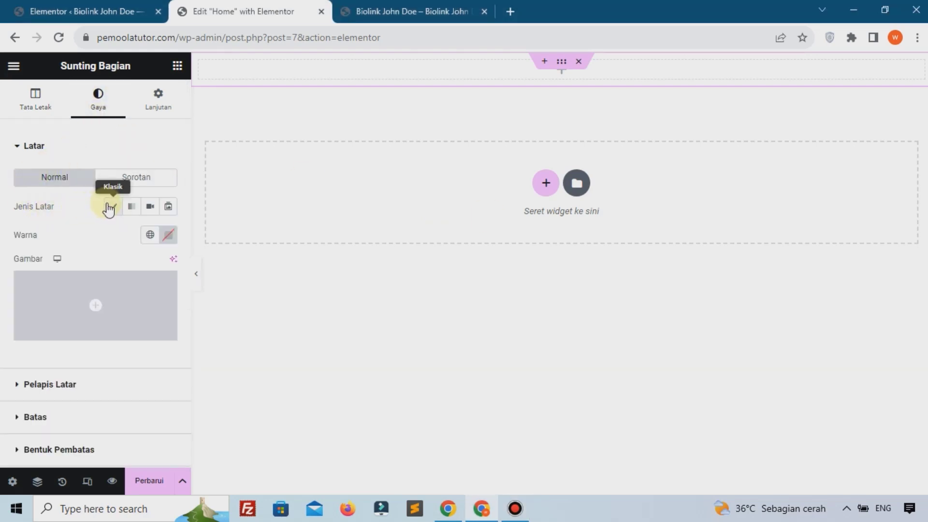
{"action": "left_click", "coordinate": [167, 239]}
{"action": "left_click", "coordinate": [199, 333]}
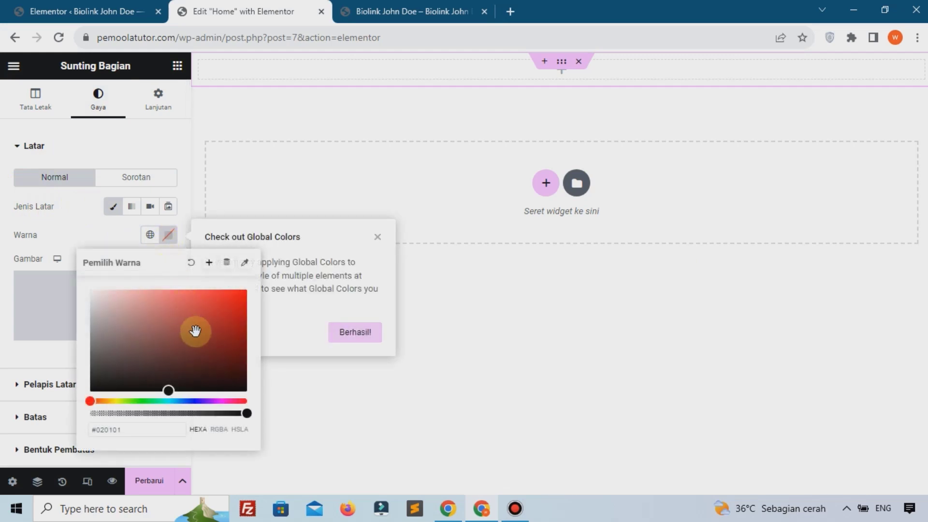
{"action": "left_click", "coordinate": [133, 429]}
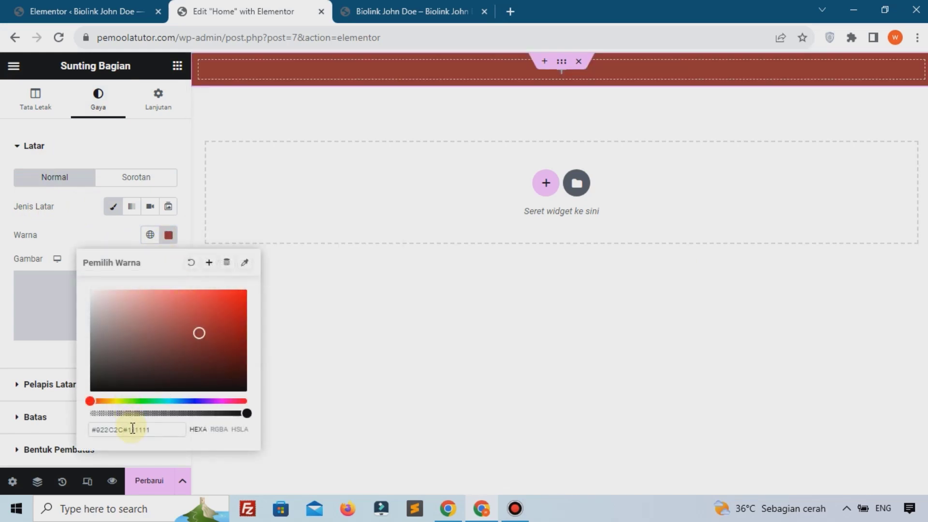
{"action": "key", "text": "ctrl+a"}
{"action": "type", "text": "#111111"}
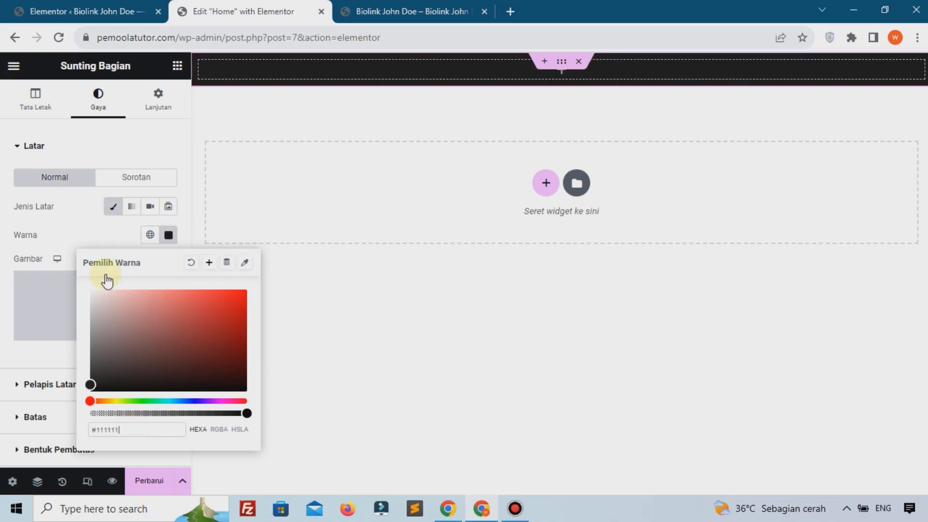
{"action": "left_click", "coordinate": [76, 228]}
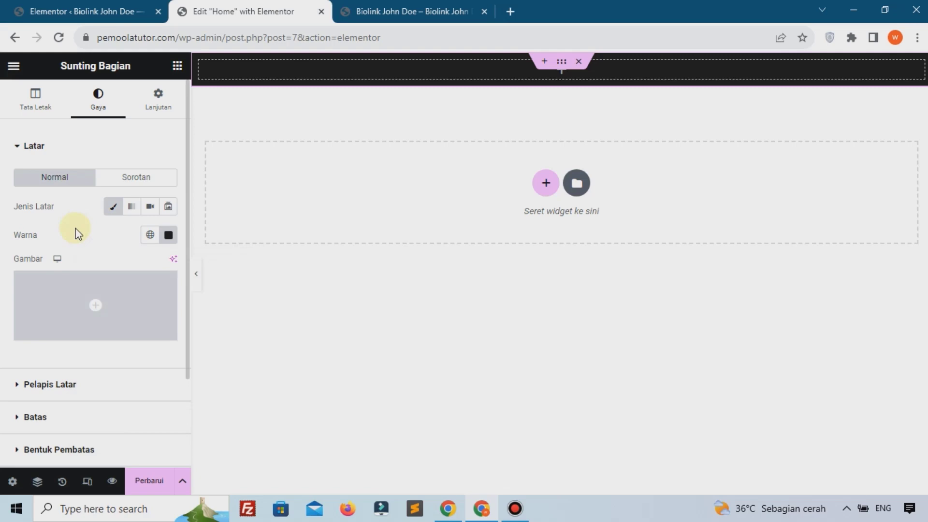
Step: Unlink the section's padding sides, change the padding unit to % and set the top padding to 5
{"action": "left_click", "coordinate": [154, 107]}
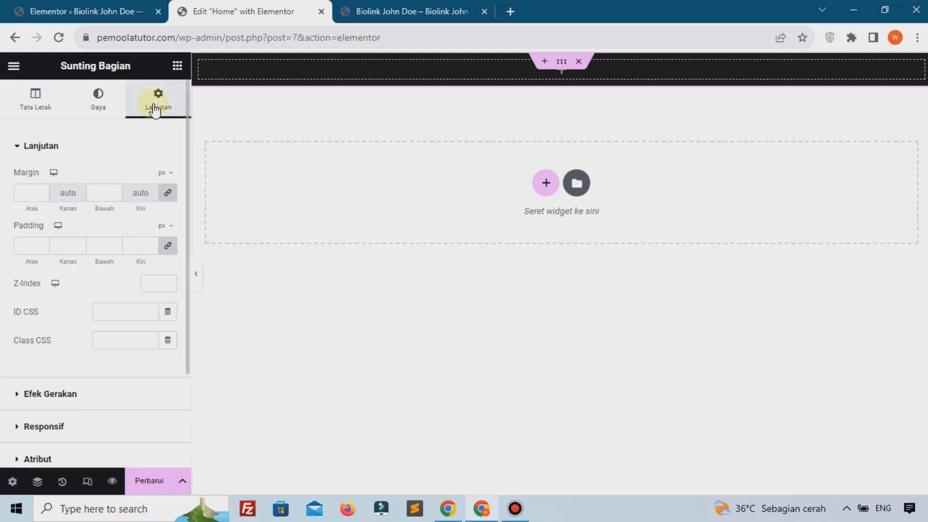
{"action": "left_click", "coordinate": [169, 249]}
{"action": "left_click", "coordinate": [164, 231]}
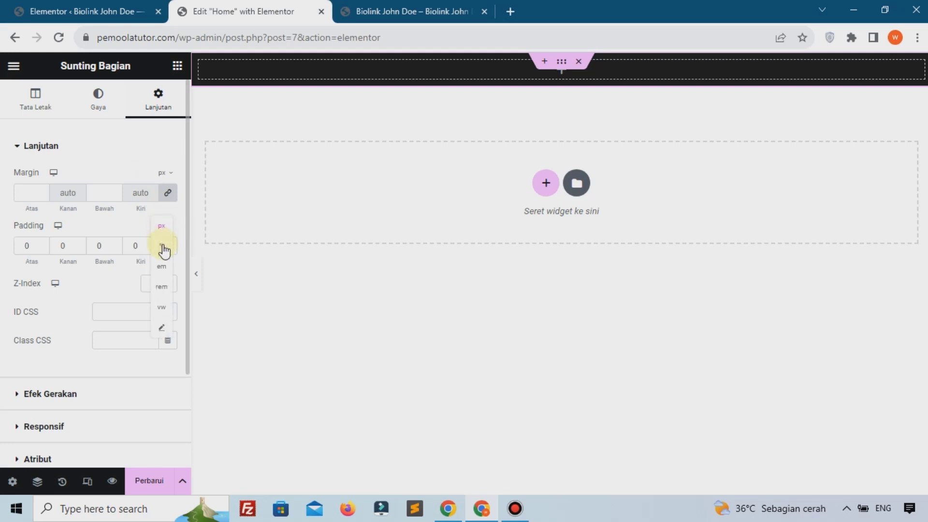
{"action": "left_click", "coordinate": [163, 250]}
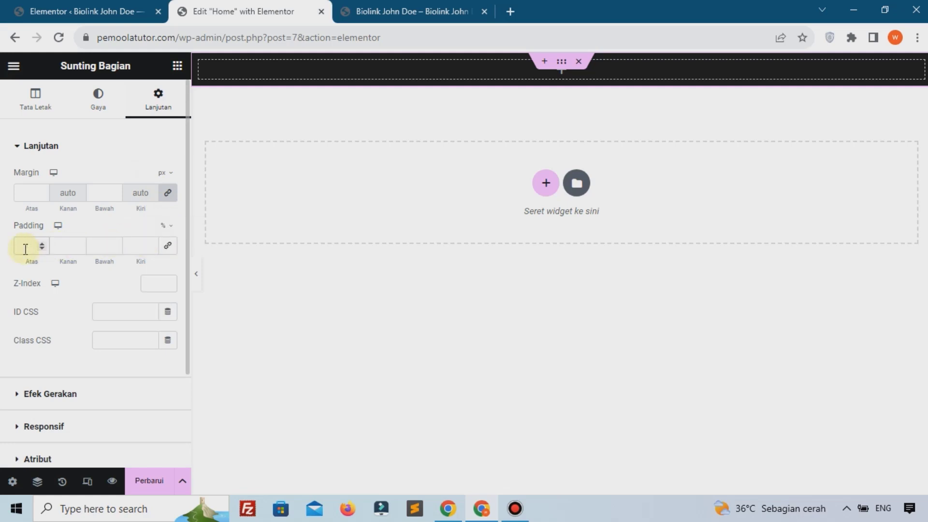
{"action": "left_click", "coordinate": [25, 248]}
{"action": "type", "text": "5"}
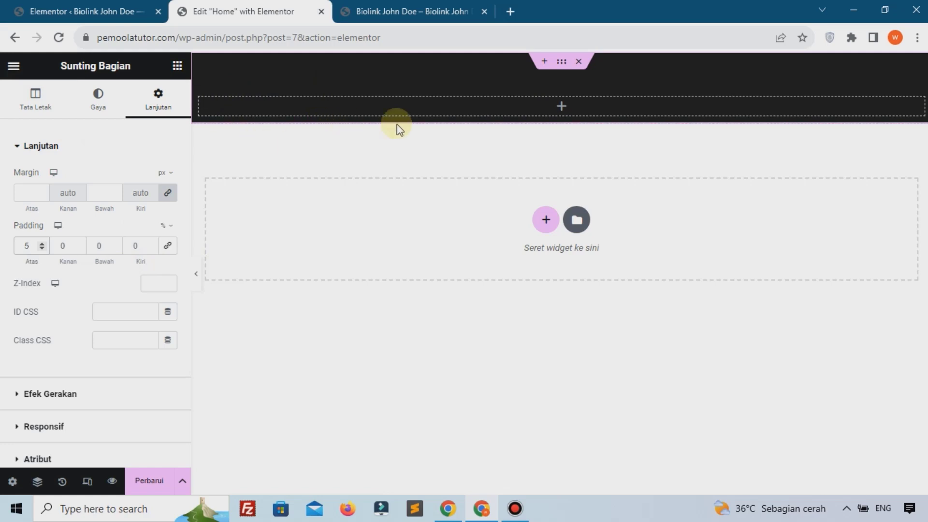
Step: Insert a Bagian Dalam widget into the dark section and delete its second column
{"action": "left_click", "coordinate": [560, 106]}
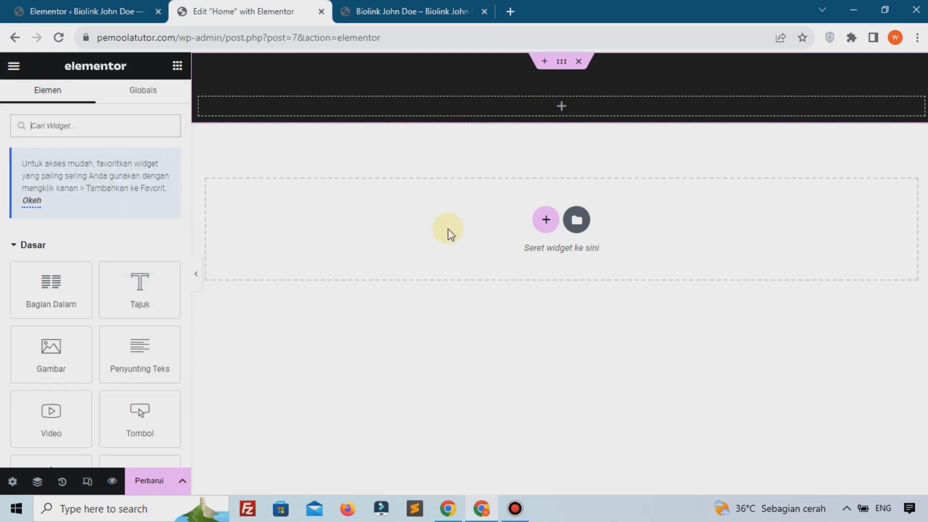
{"action": "left_click_drag", "start_coordinate": [50, 285], "coordinate": [534, 106]}
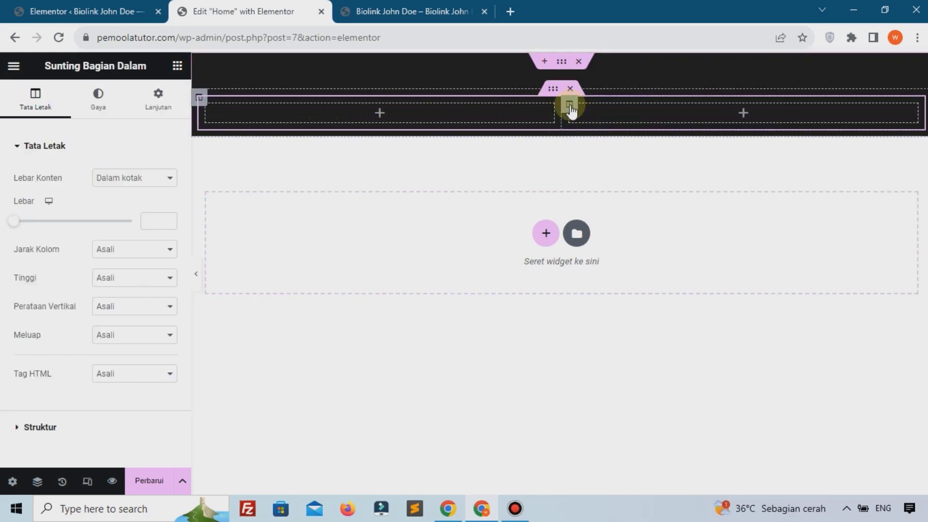
{"action": "right_click", "coordinate": [570, 109]}
{"action": "left_click", "coordinate": [598, 356]}
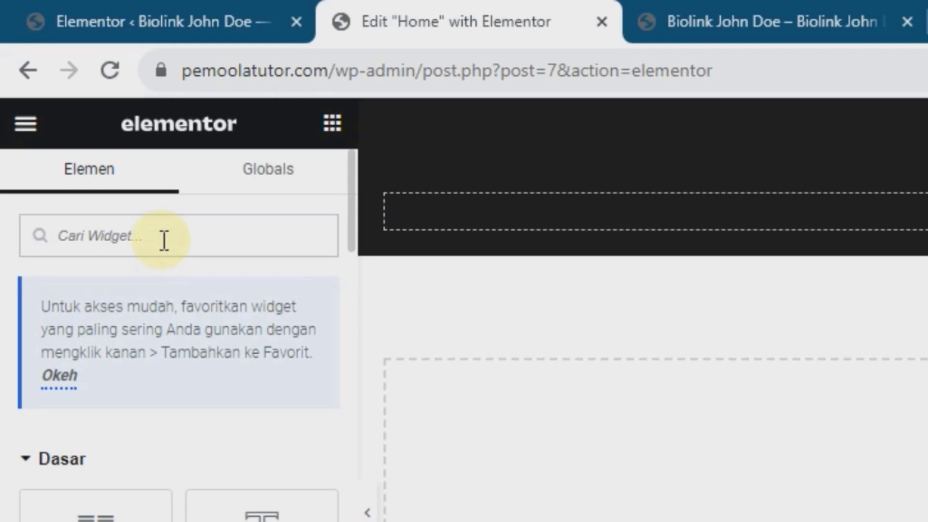
Step: Find the Testimonial widget, add it to the inner section's column and clear its content text
{"action": "type", "text": "tes"}
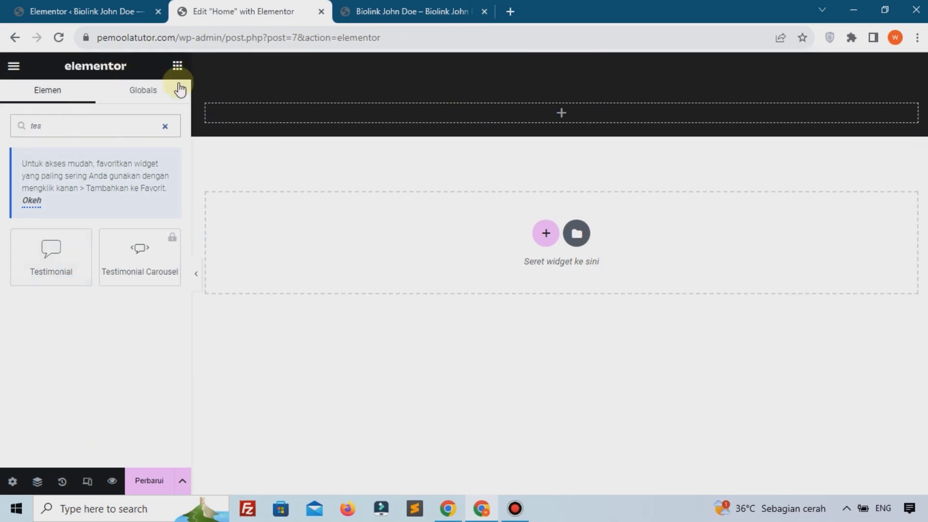
{"action": "left_click_drag", "start_coordinate": [58, 269], "coordinate": [484, 118]}
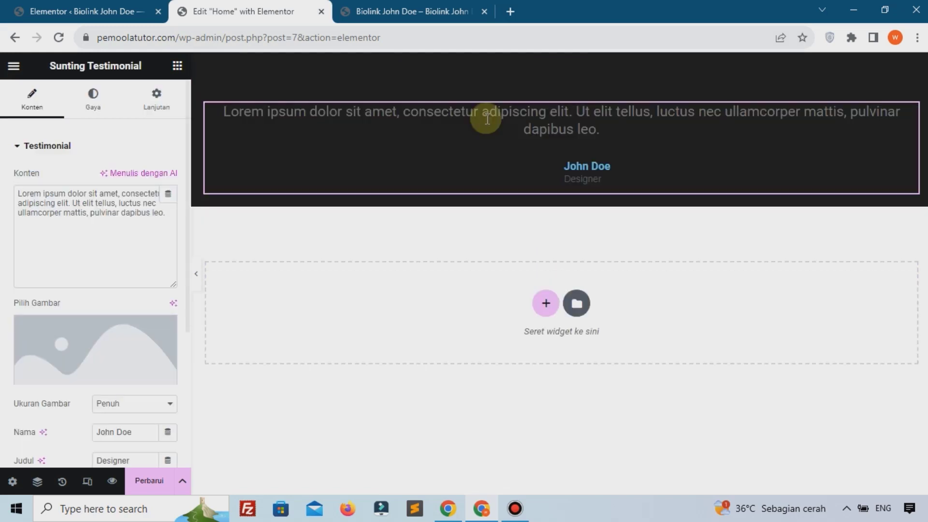
{"action": "triple_click", "coordinate": [124, 213]}
{"action": "key", "text": "BackSpace"}
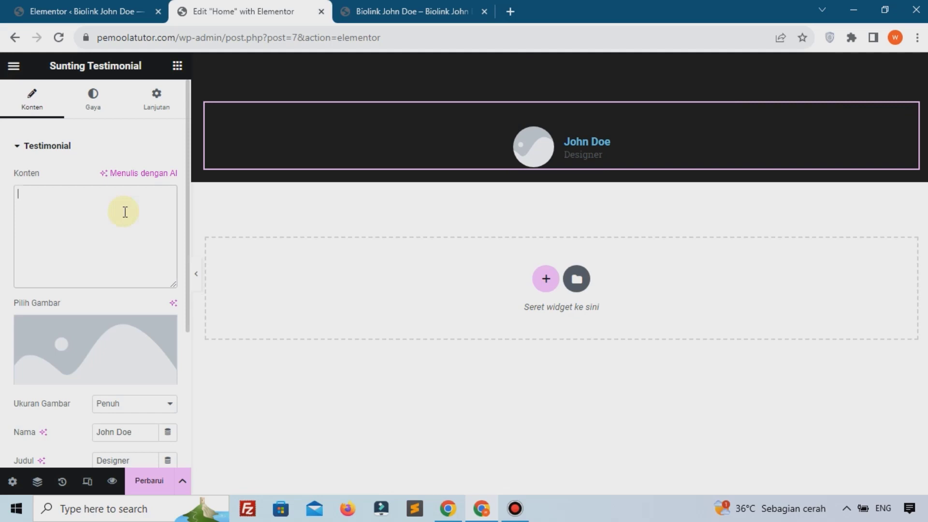
Step: Upload the image man-3.png and use it as the testimonial's picture
{"action": "left_click", "coordinate": [64, 337]}
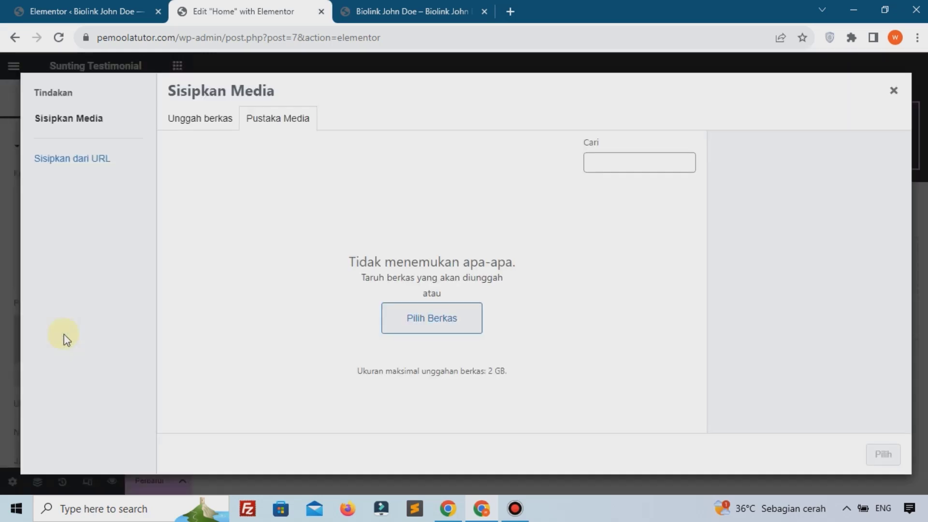
{"action": "left_click", "coordinate": [209, 130]}
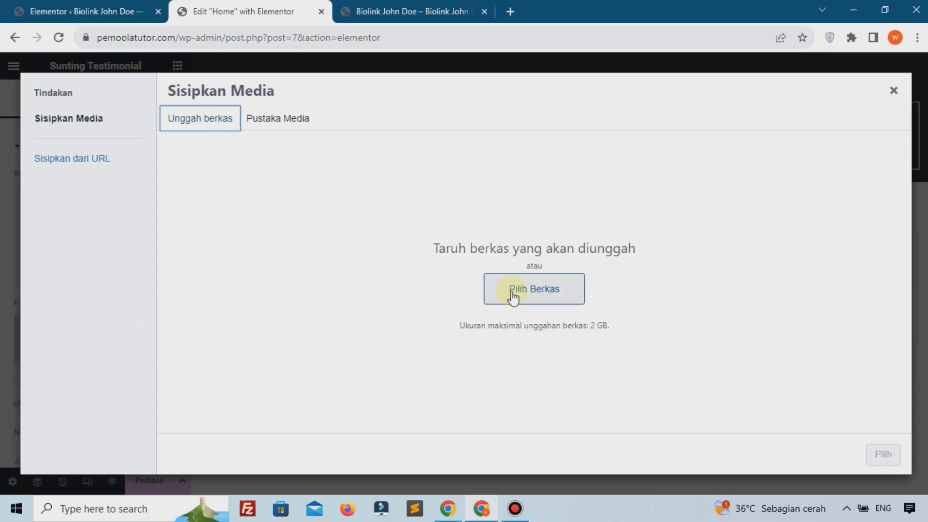
{"action": "left_click", "coordinate": [519, 293]}
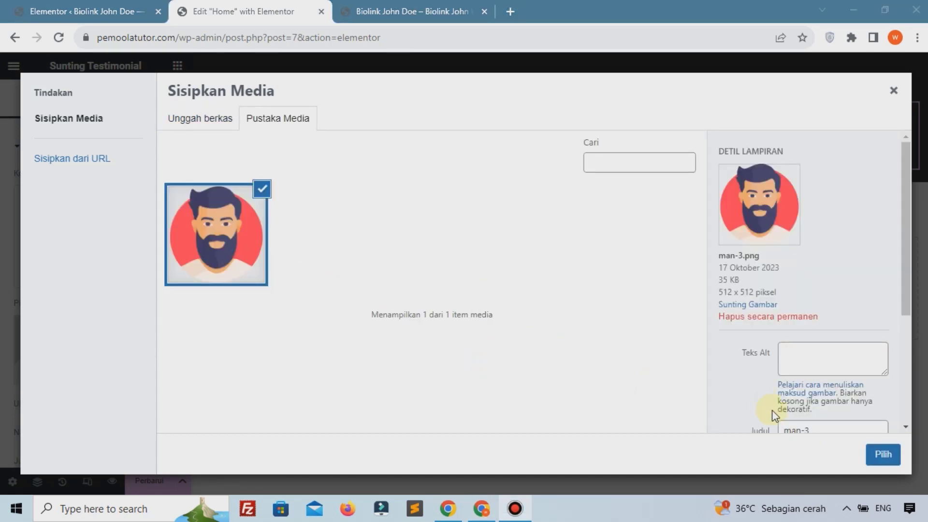
{"action": "left_click", "coordinate": [882, 455]}
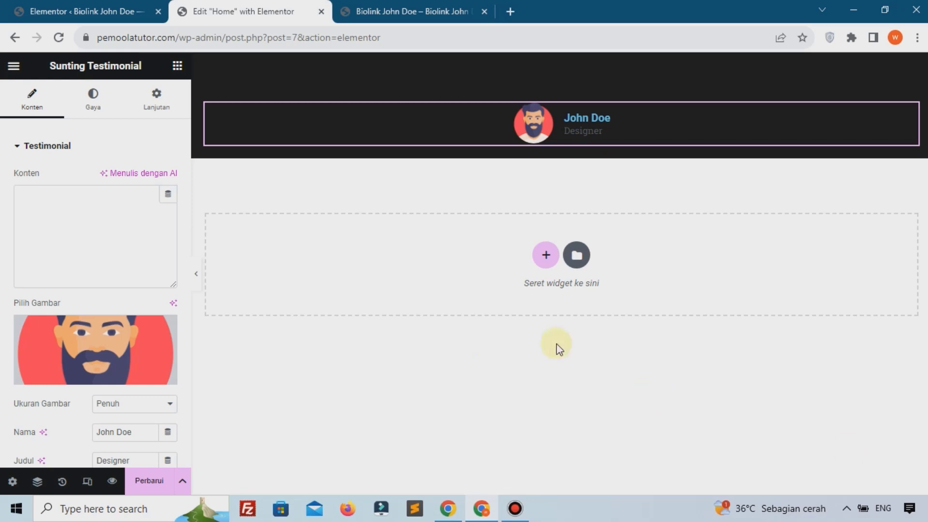
Step: Set the testimonial's image position to Atas
{"action": "scroll", "coordinate": [5, 240], "scroll_direction": "down", "scroll_amount": 4}
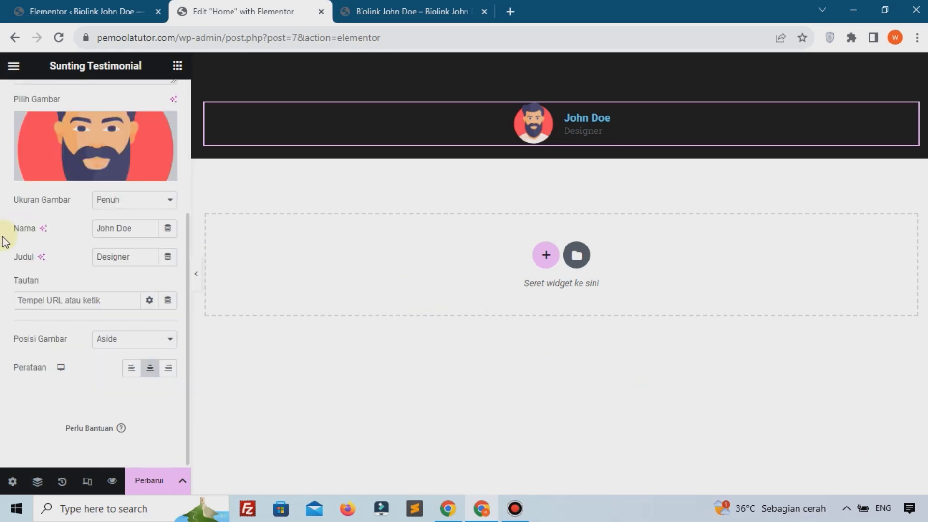
{"action": "left_click", "coordinate": [100, 341]}
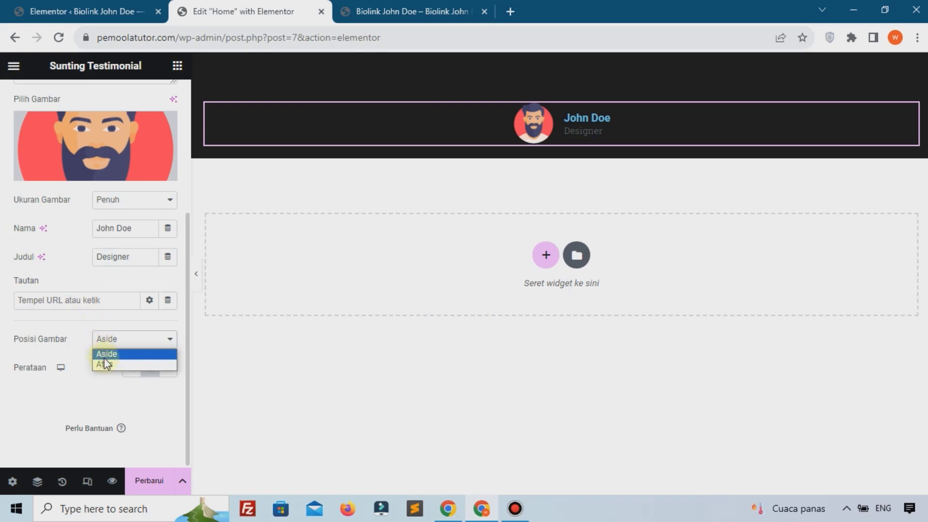
{"action": "left_click", "coordinate": [102, 365]}
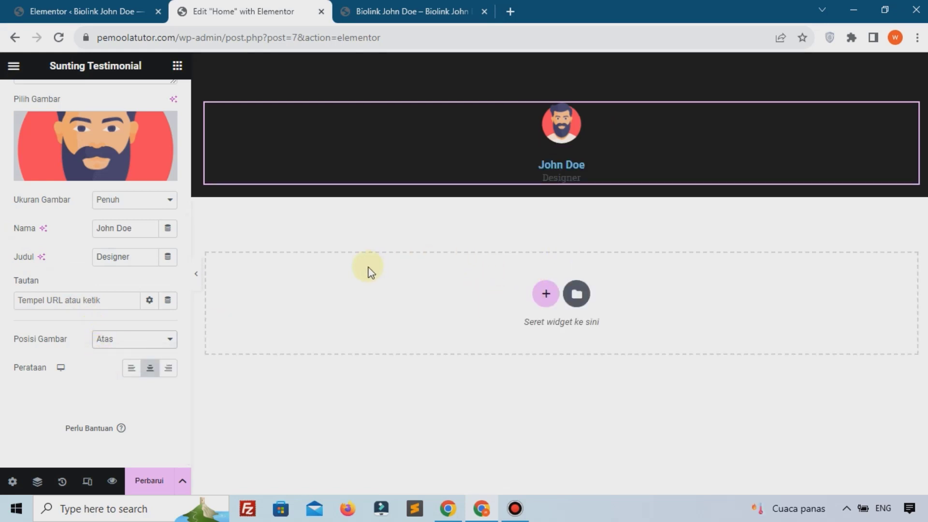
Step: Set the testimonial's image size to 97 px in its style settings
{"action": "scroll", "coordinate": [11, 97], "scroll_direction": "up", "scroll_amount": 4}
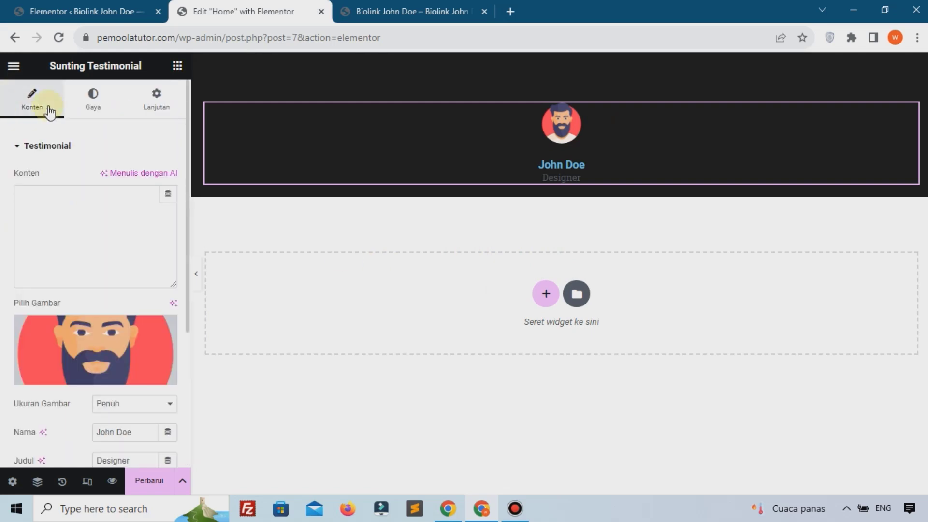
{"action": "left_click", "coordinate": [83, 107]}
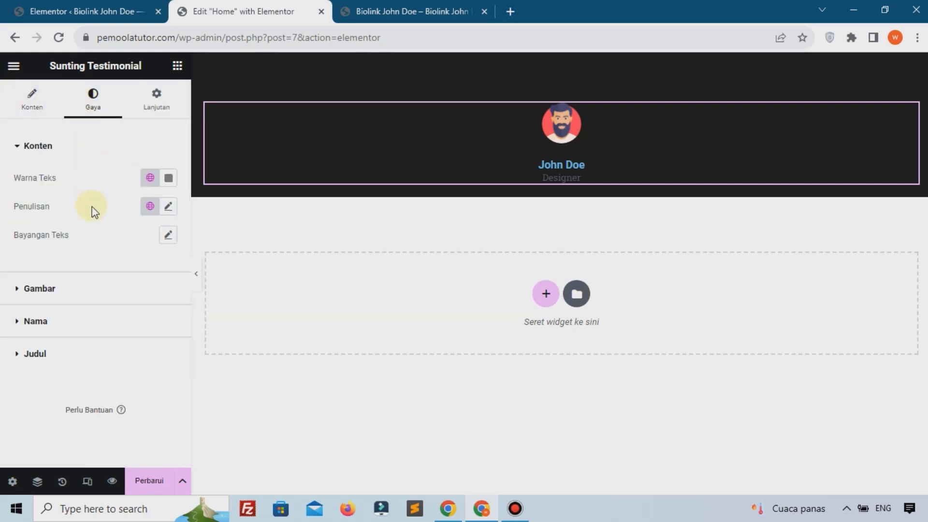
{"action": "left_click", "coordinate": [73, 293]}
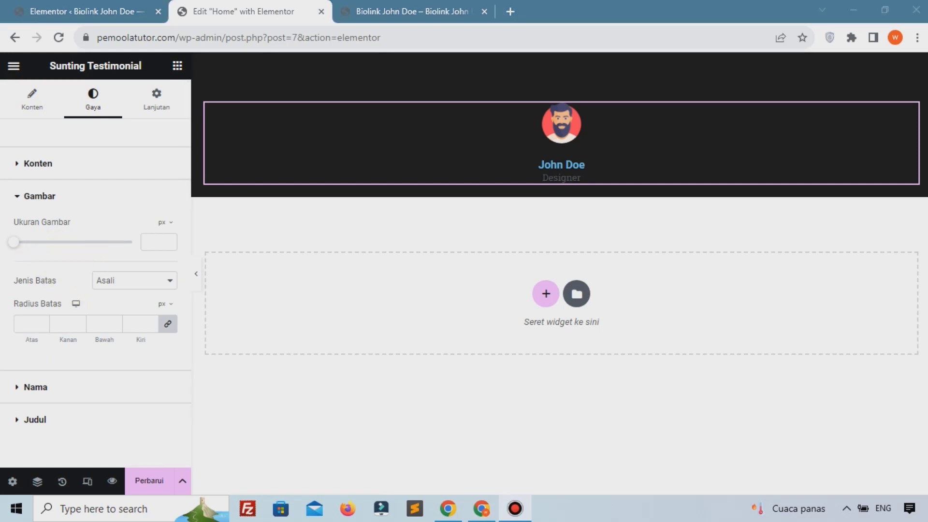
{"action": "left_click", "coordinate": [148, 243]}
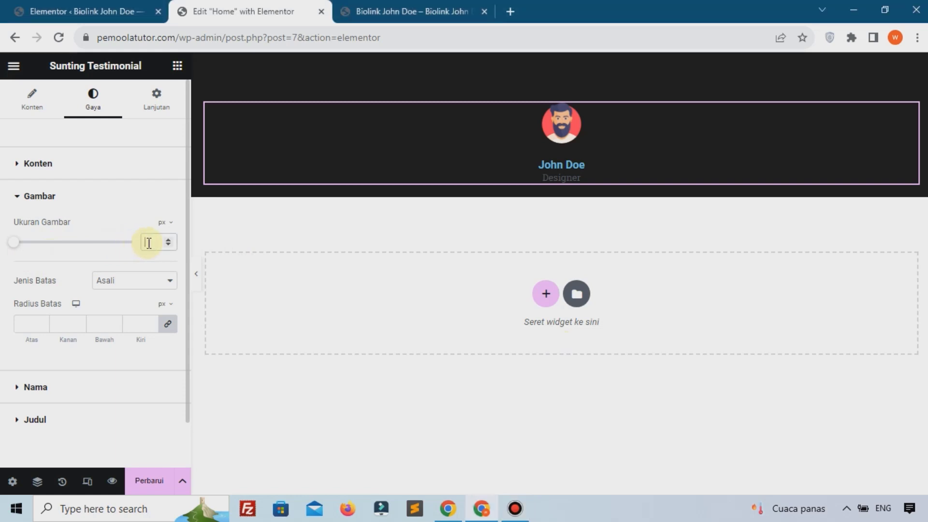
{"action": "type", "text": "90"}
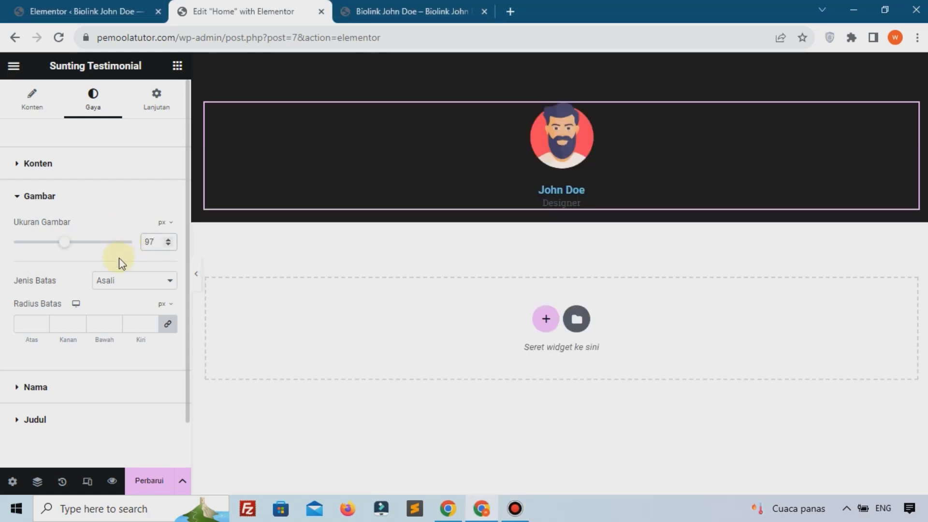
Step: Give the testimonial's image a Solid border 3 px wide on all sides in white, #FFFFFF
{"action": "left_click", "coordinate": [121, 288]}
{"action": "left_click", "coordinate": [104, 311]}
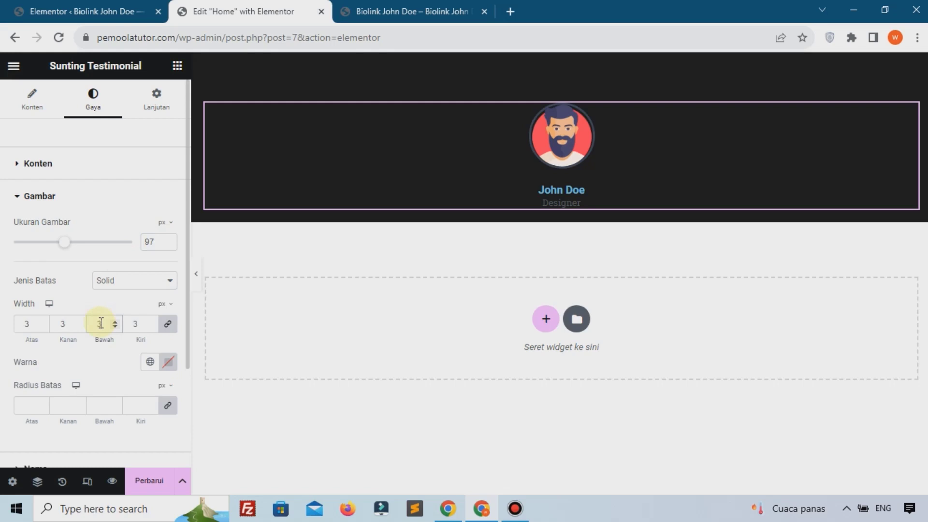
{"action": "left_click", "coordinate": [168, 362]}
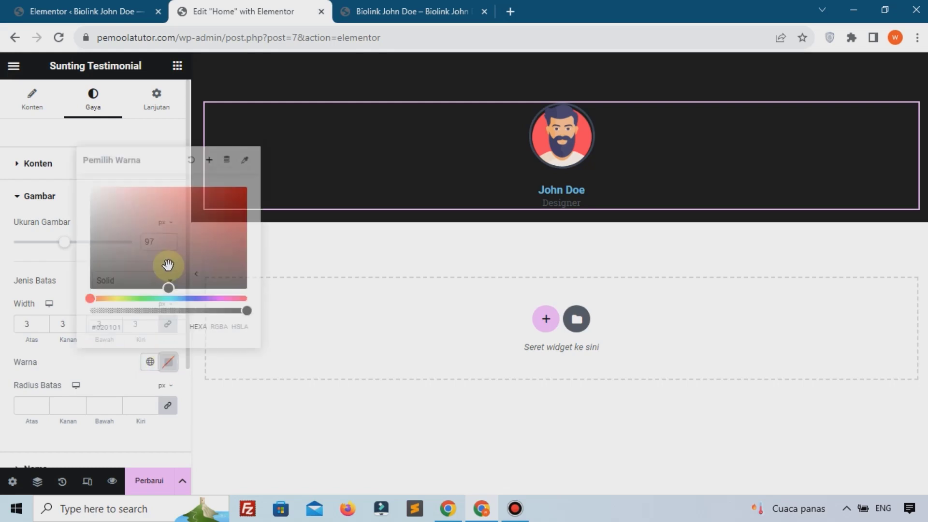
{"action": "left_click_drag", "start_coordinate": [167, 265], "coordinate": [63, 155]}
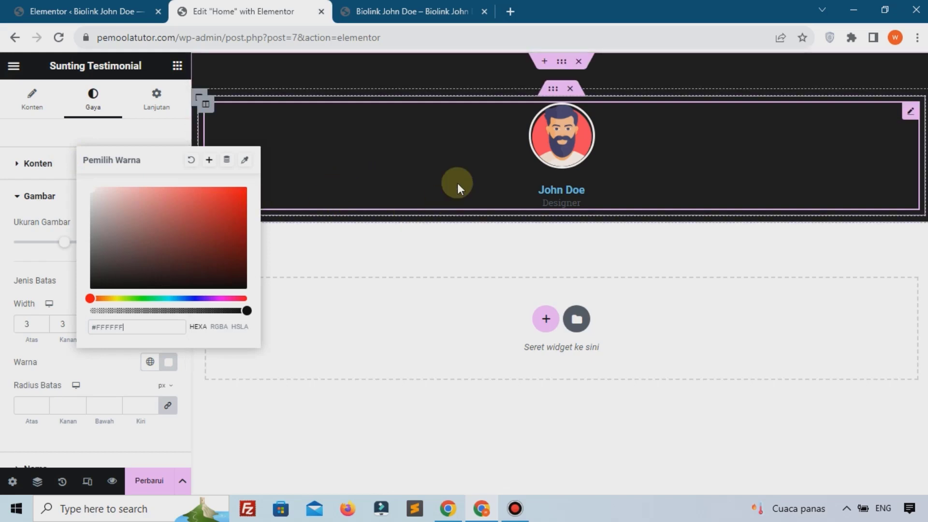
{"action": "left_click", "coordinate": [114, 378]}
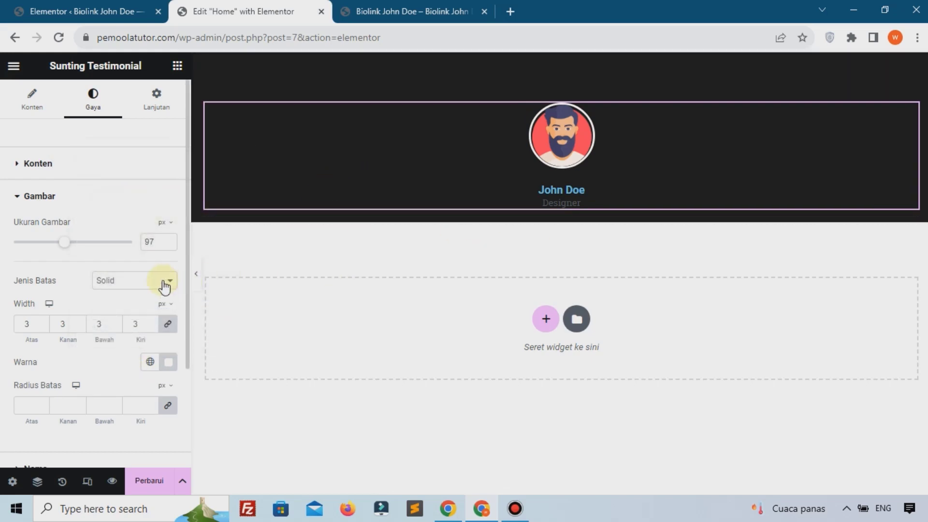
Step: Replace the testimonial's job title (Judul) with "Website Developer, Bisnis Owner"
{"action": "scroll", "coordinate": [161, 284], "scroll_direction": "down", "scroll_amount": 3}
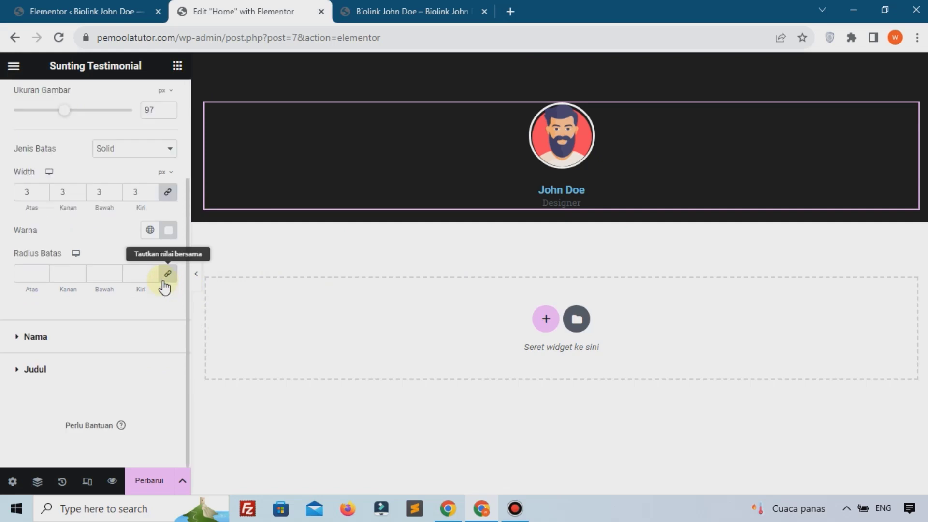
{"action": "left_click", "coordinate": [75, 337]}
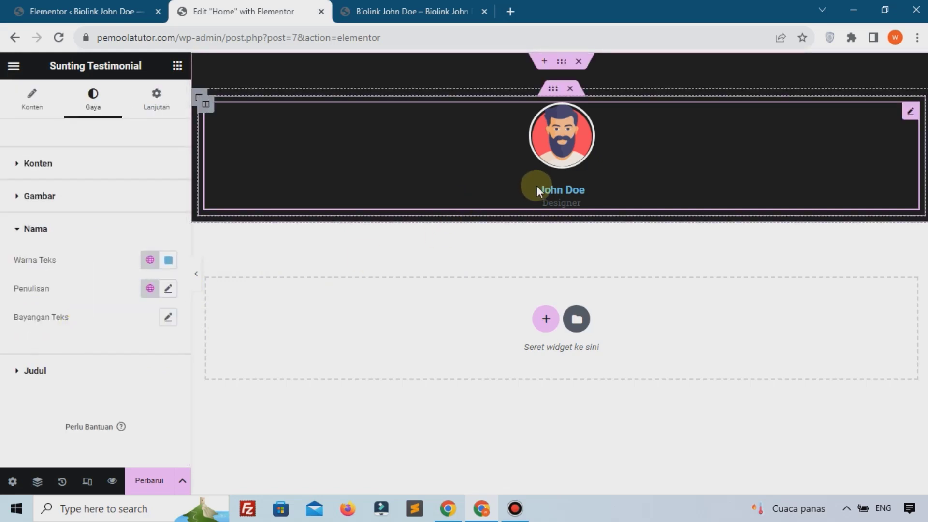
{"action": "left_click", "coordinate": [32, 111]}
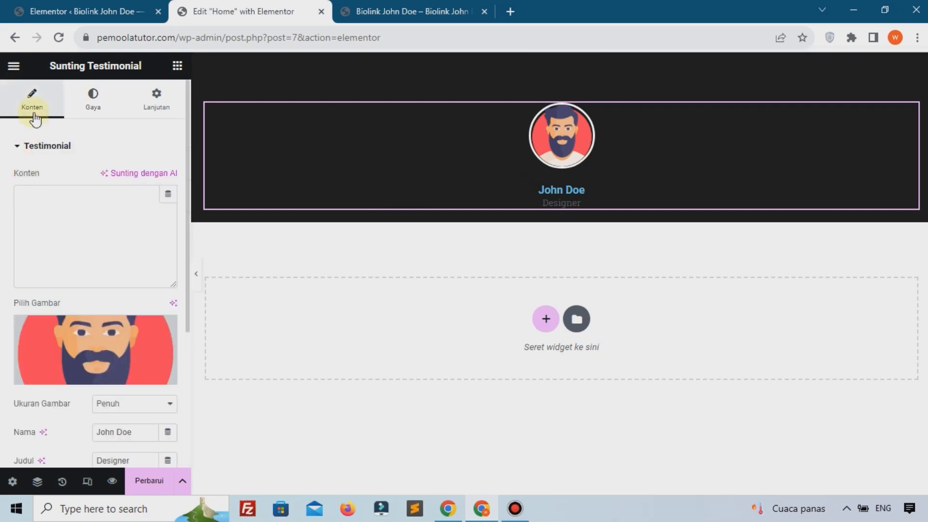
{"action": "scroll", "coordinate": [53, 267], "scroll_direction": "down", "scroll_amount": 3}
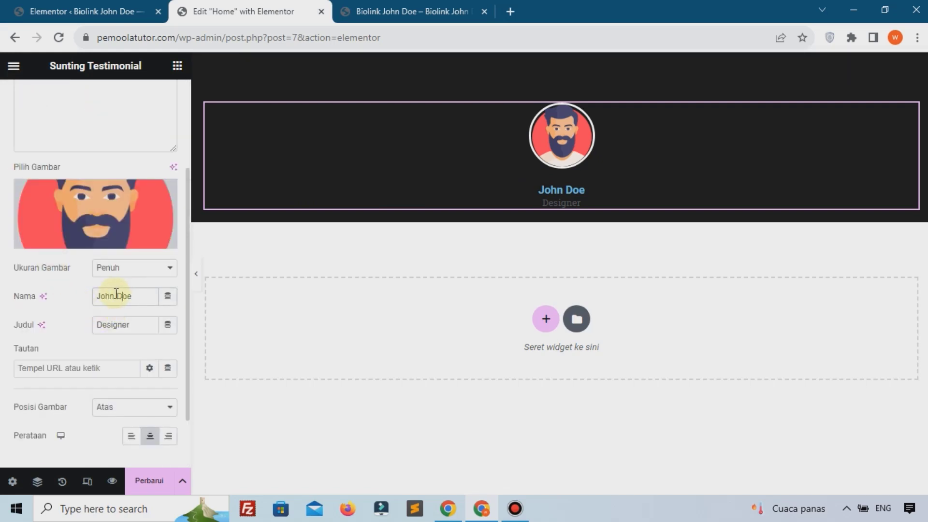
{"action": "left_click", "coordinate": [116, 295]}
{"action": "double_click", "coordinate": [137, 330]}
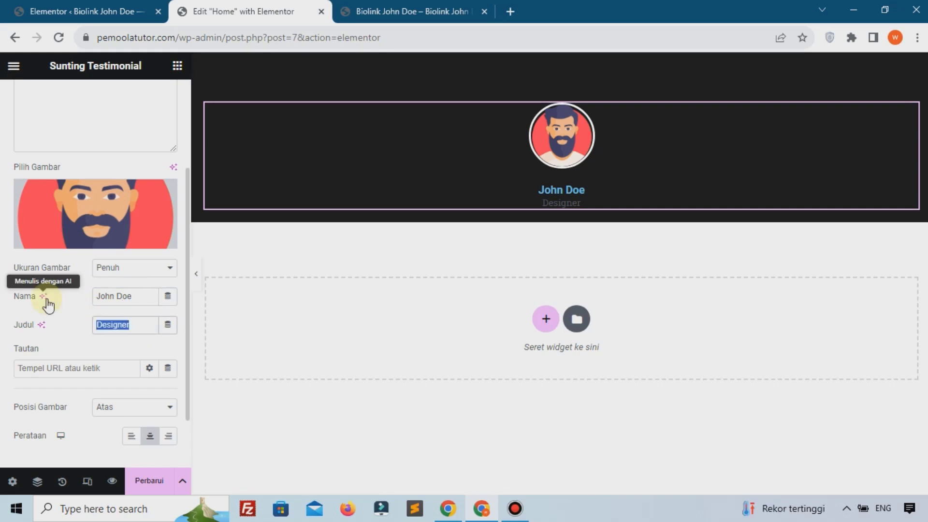
{"action": "type", "text": "Website Deve"}
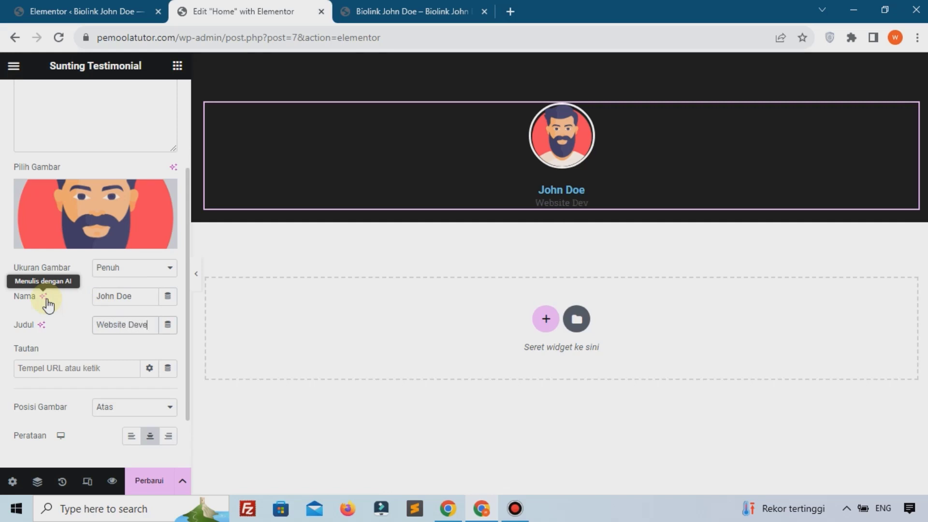
{"action": "type", "text": "loper"}
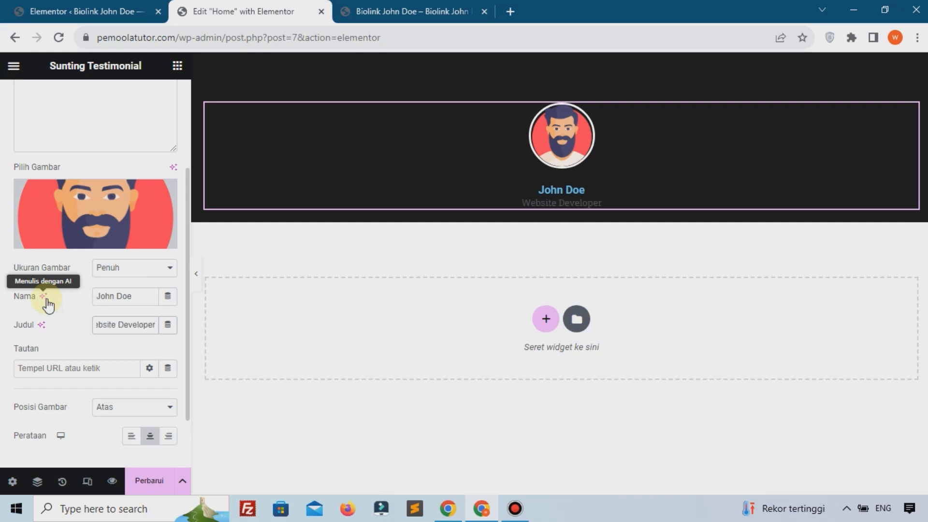
{"action": "type", "text": ", "}
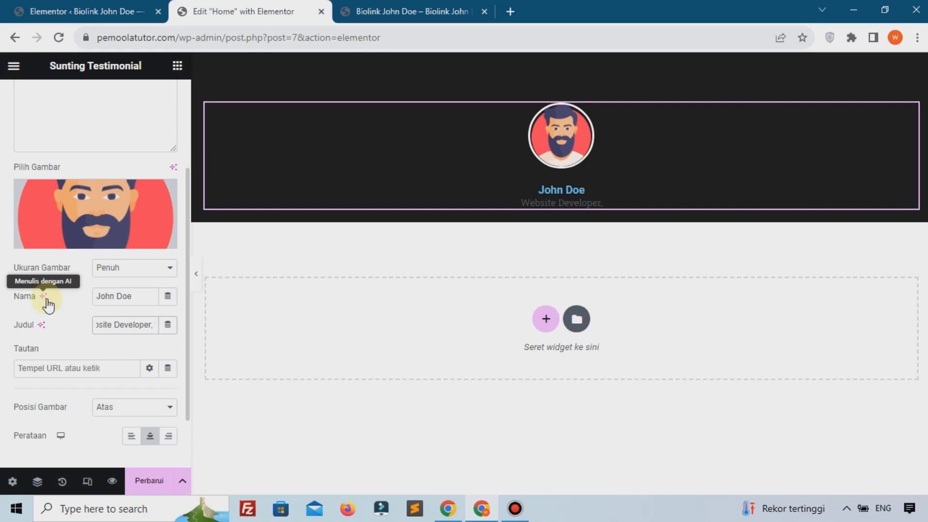
{"action": "type", "text": "Bisnis Ow"}
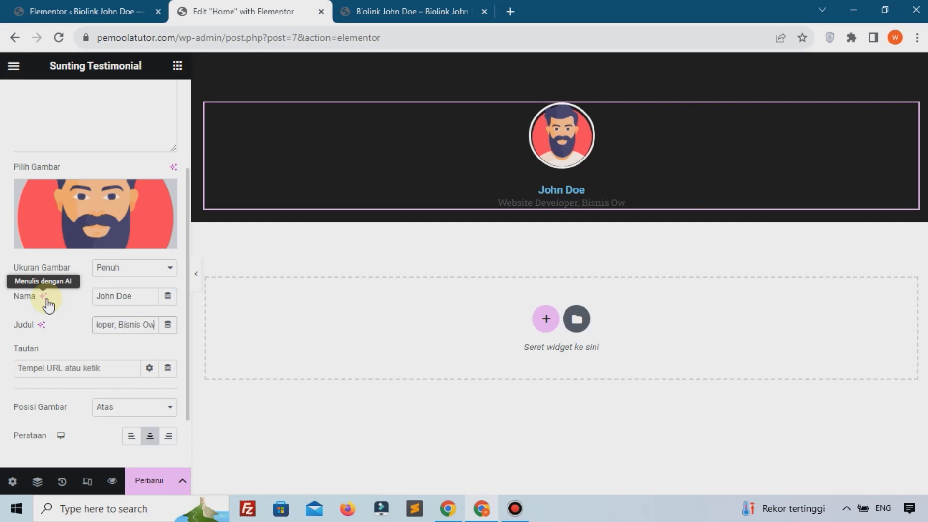
{"action": "type", "text": "ner"}
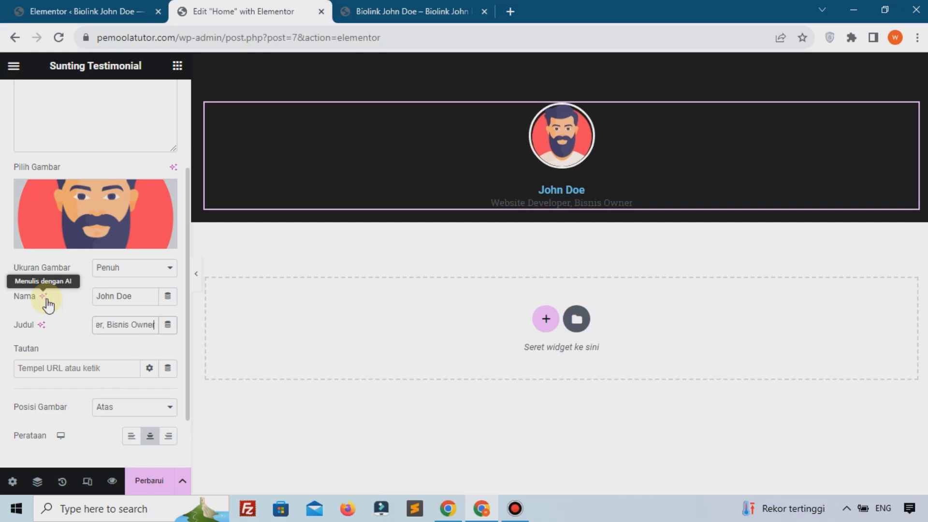
Step: Set the text colour of the testimonial's name to white, #FFFFFF
{"action": "scroll", "coordinate": [103, 176], "scroll_direction": "up", "scroll_amount": 3}
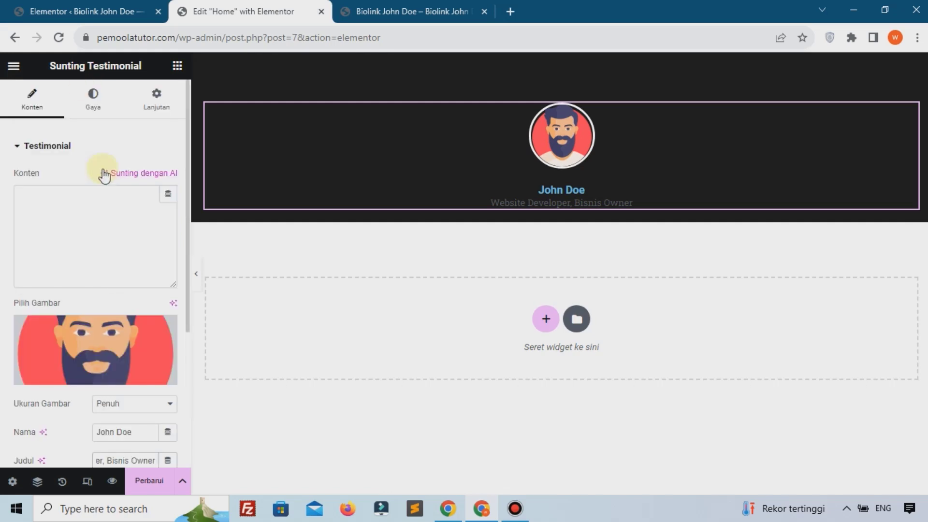
{"action": "left_click", "coordinate": [90, 118]}
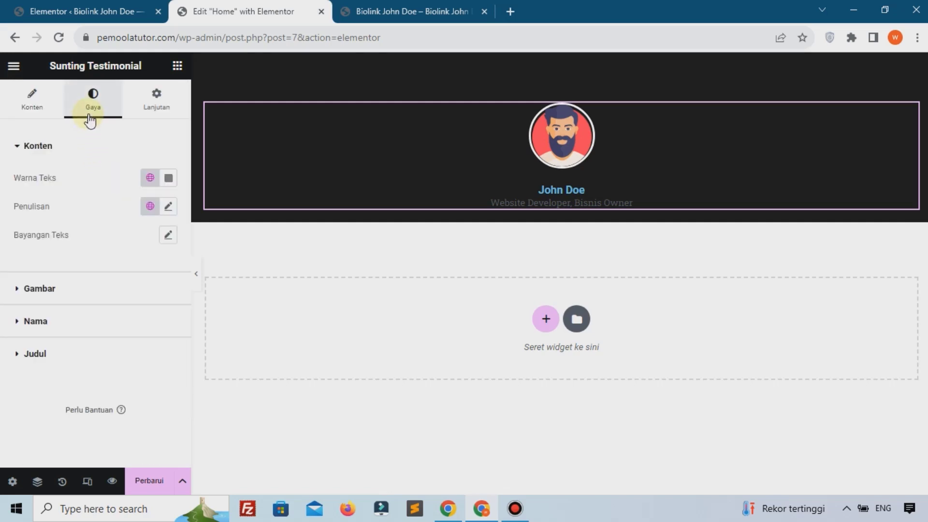
{"action": "left_click", "coordinate": [41, 313]}
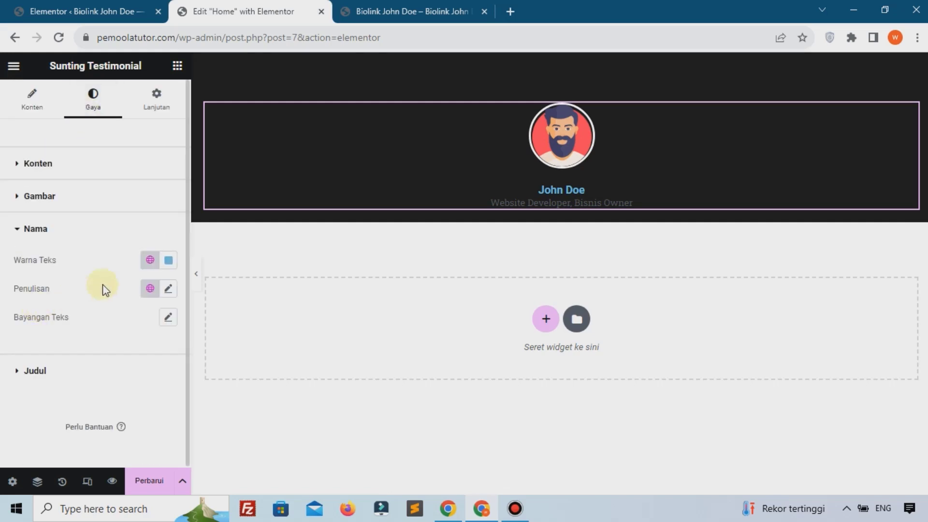
{"action": "left_click", "coordinate": [168, 263]}
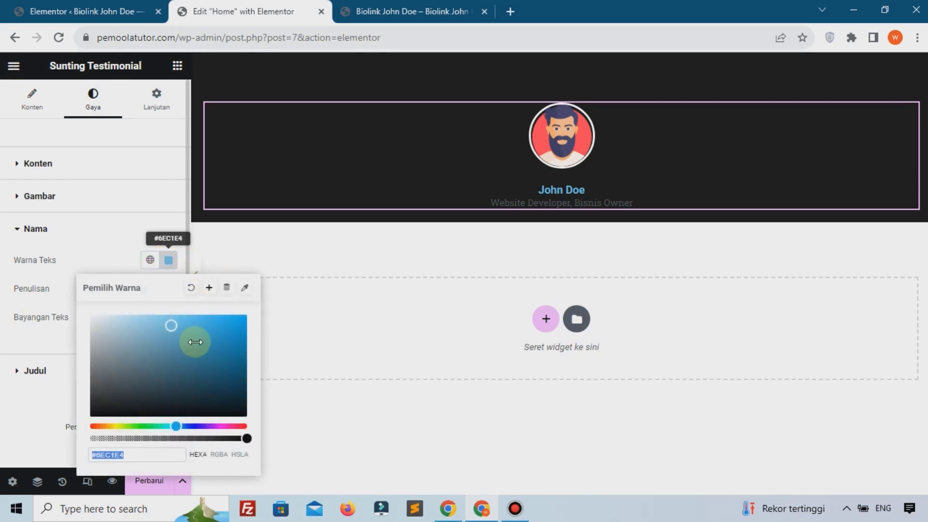
{"action": "type", "text": "#FFFFFF"}
{"action": "left_click", "coordinate": [5, 273]}
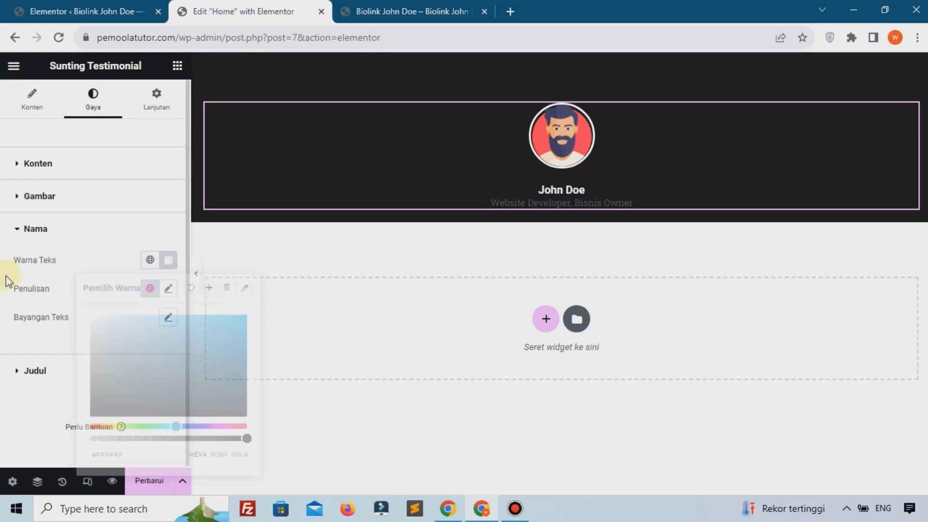
Step: Set the typography of the testimonial's name to the Poppins font at 17 px
{"action": "left_click", "coordinate": [169, 288]}
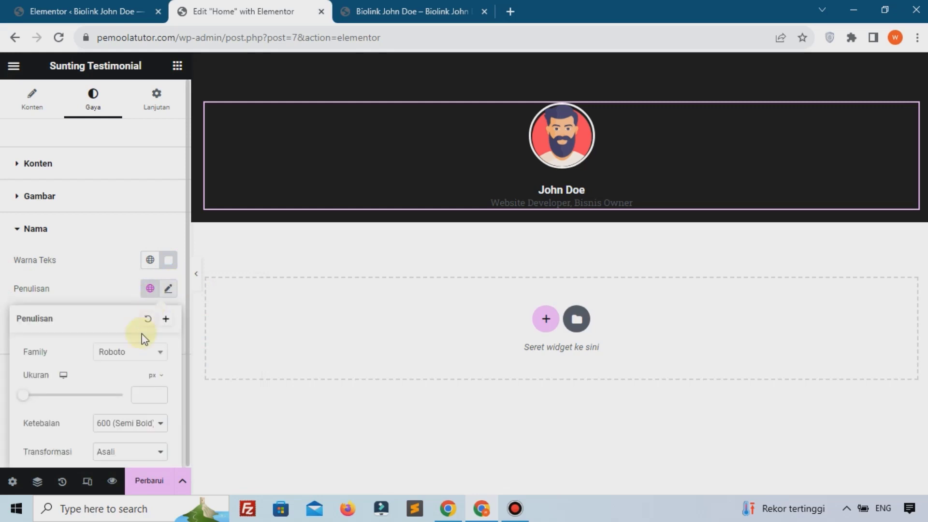
{"action": "left_click", "coordinate": [139, 357]}
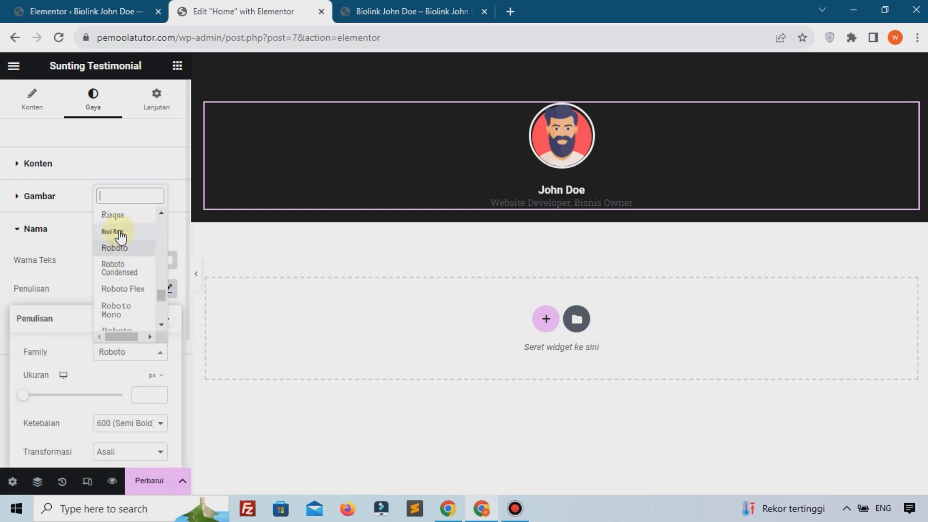
{"action": "type", "text": "pop"}
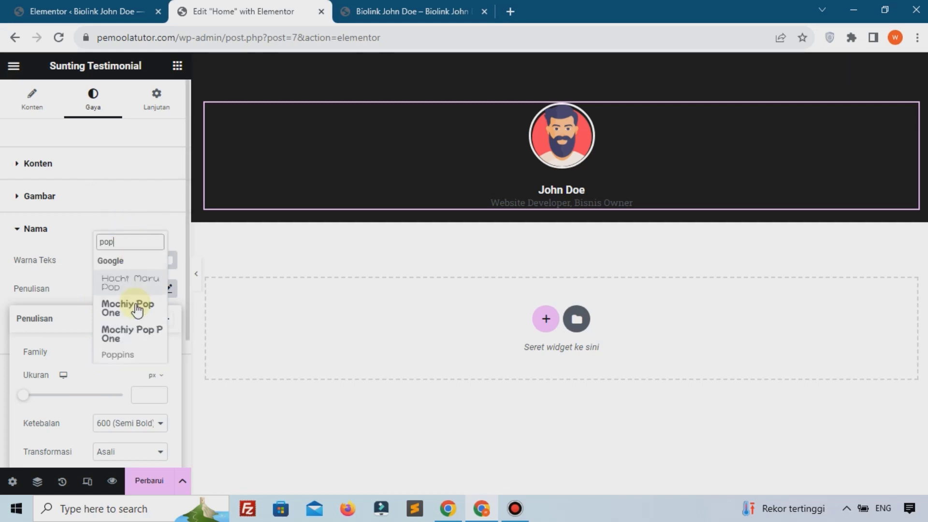
{"action": "left_click", "coordinate": [129, 356]}
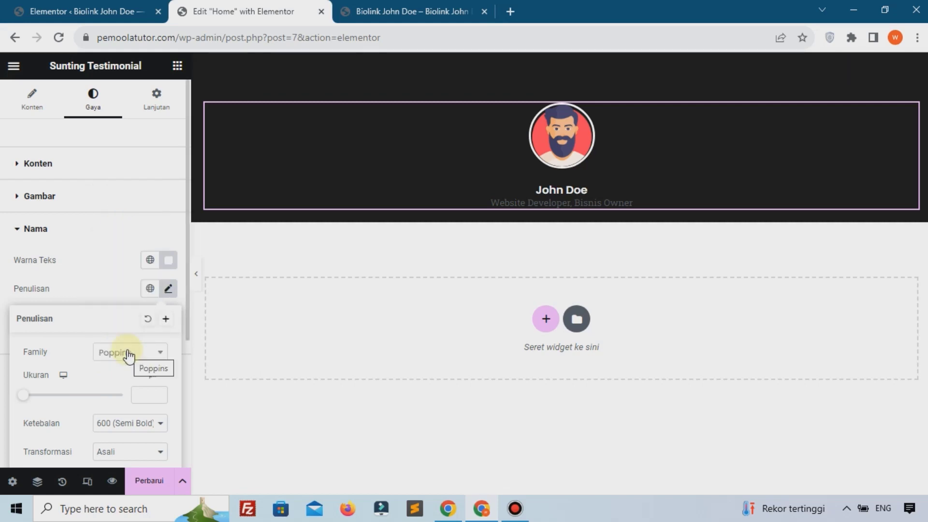
{"action": "left_click", "coordinate": [145, 398]}
{"action": "type", "text": "18"}
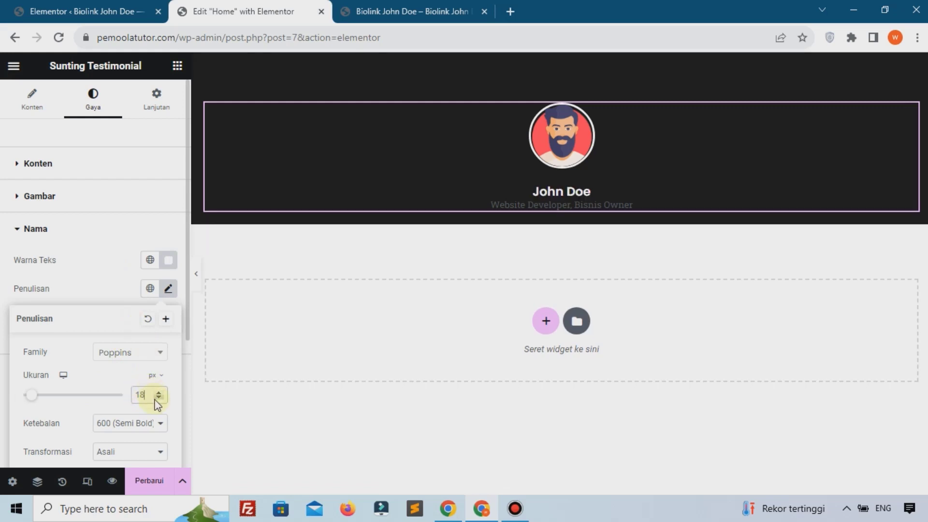
{"action": "left_click", "coordinate": [158, 398]}
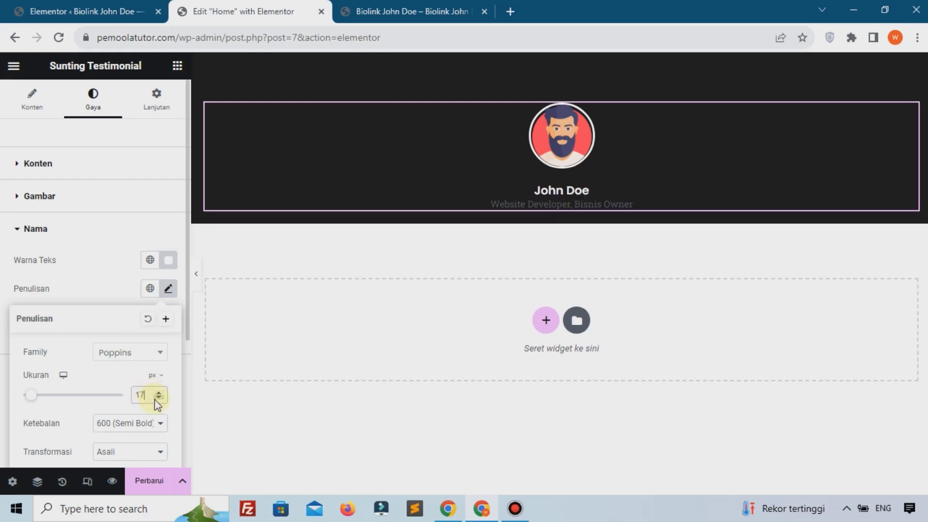
{"action": "left_click", "coordinate": [99, 293]}
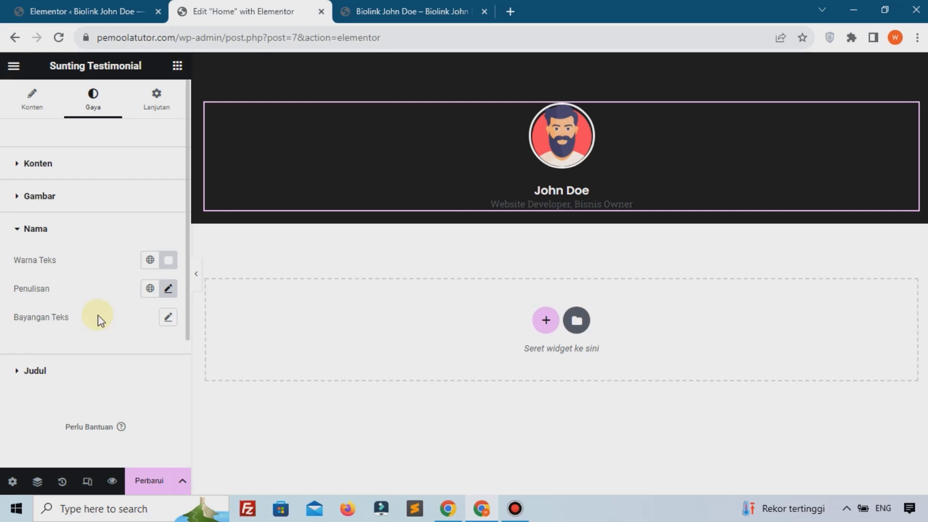
Step: Set the text colour of the testimonial's job title (Judul) to white, #FFFFFF
{"action": "left_click", "coordinate": [46, 373]}
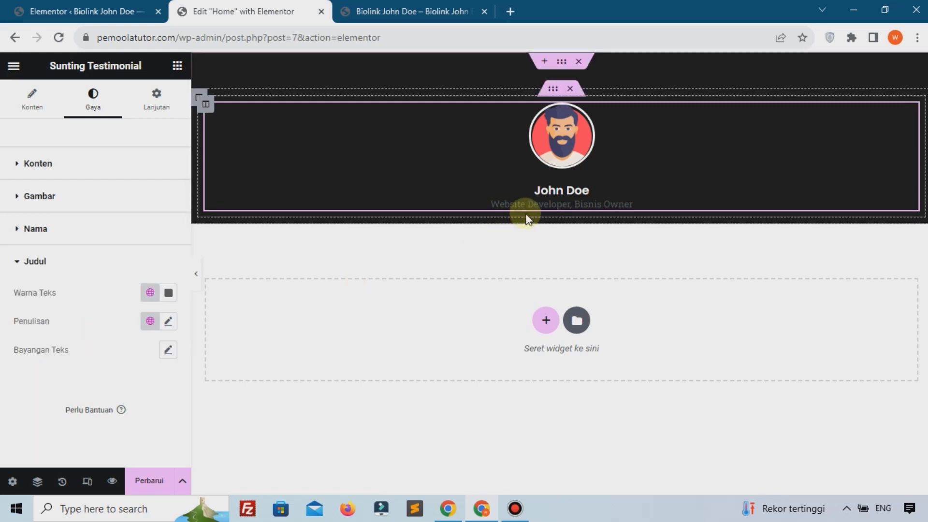
{"action": "left_click", "coordinate": [168, 292]}
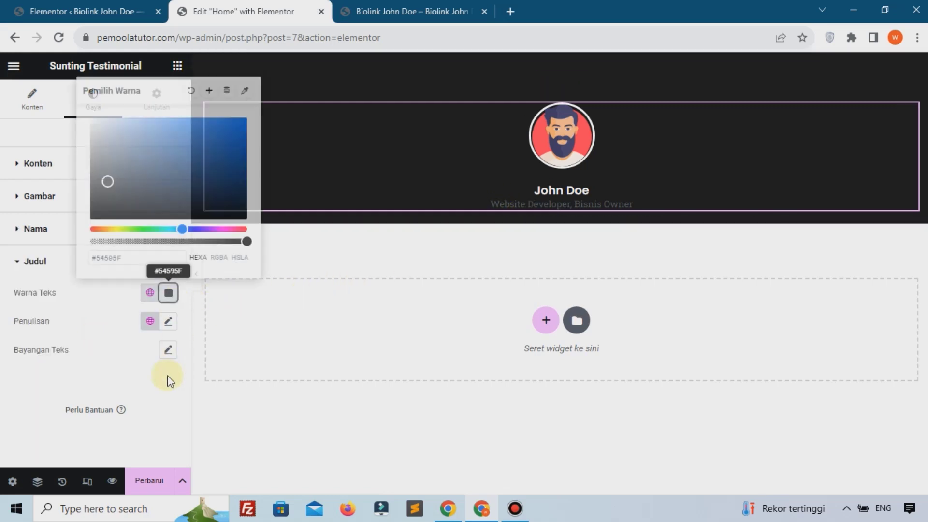
{"action": "type", "text": "#FFFFFF"}
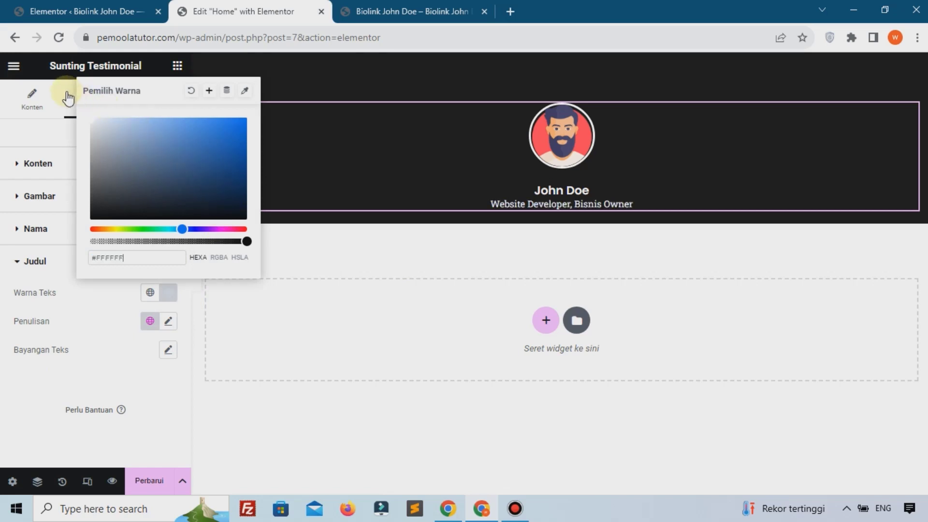
{"action": "left_click", "coordinate": [73, 333]}
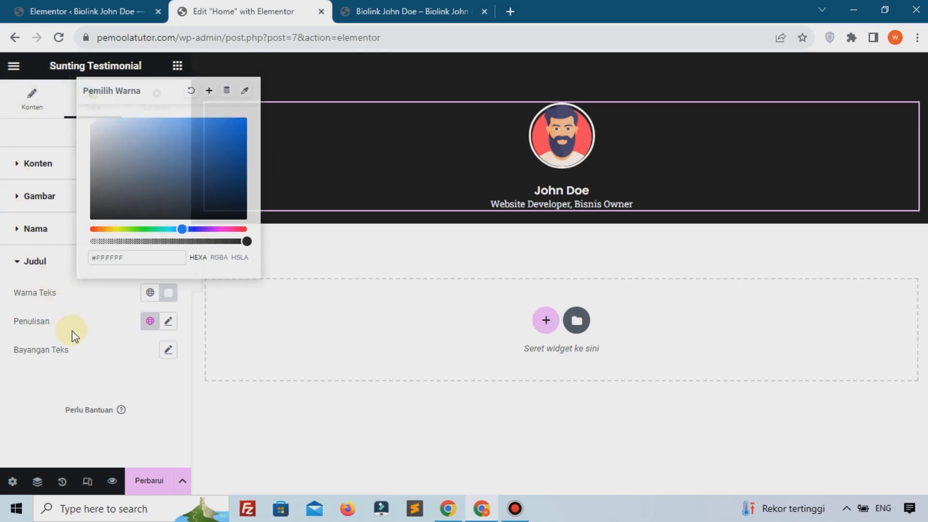
Step: Set the typography of the testimonial's job title (Judul) to the Poppins font at 15 px
{"action": "left_click", "coordinate": [166, 326]}
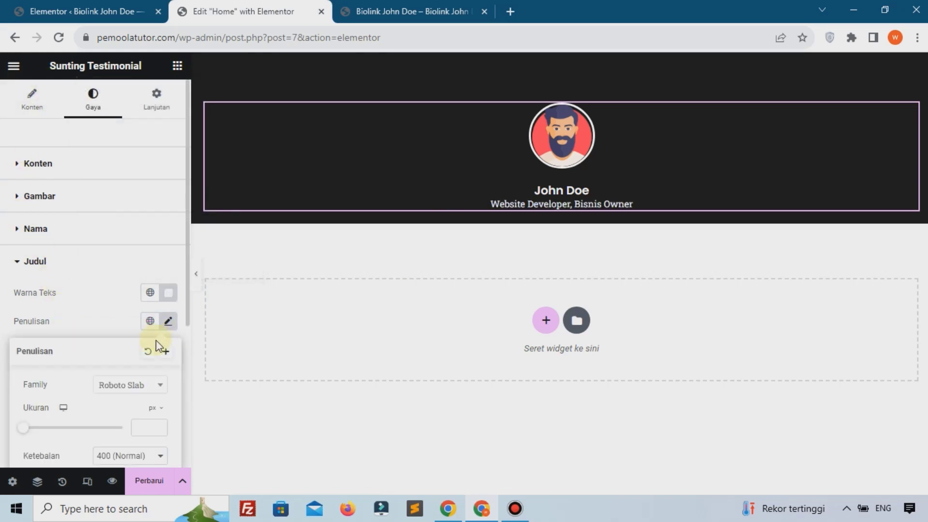
{"action": "left_click", "coordinate": [129, 393]}
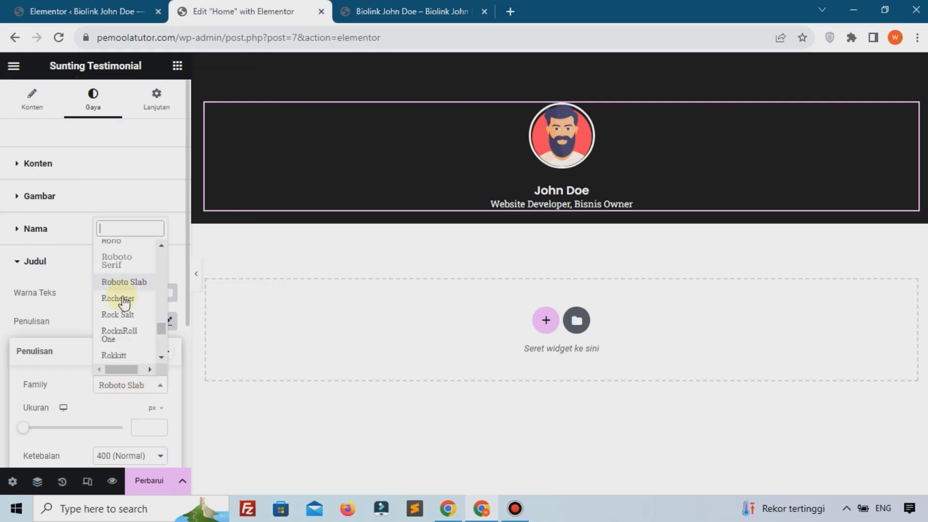
{"action": "type", "text": "pop"}
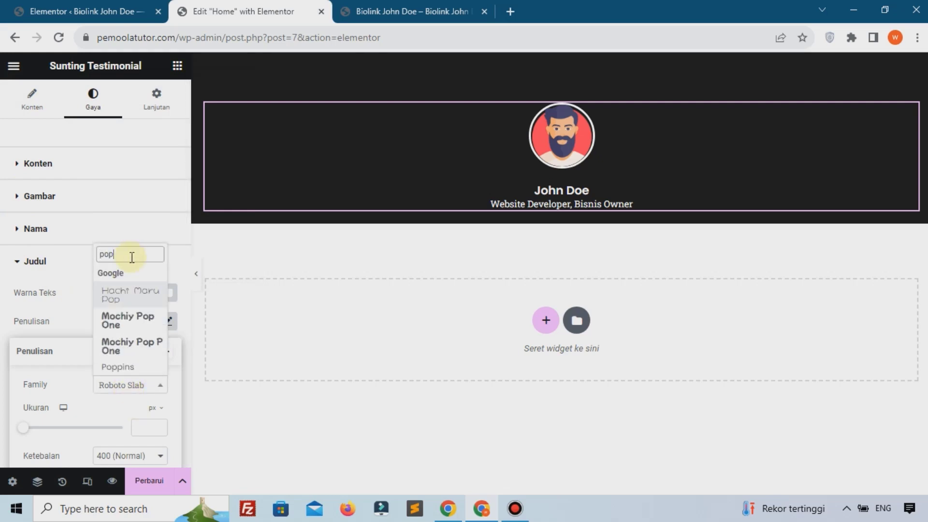
{"action": "left_click", "coordinate": [126, 365]}
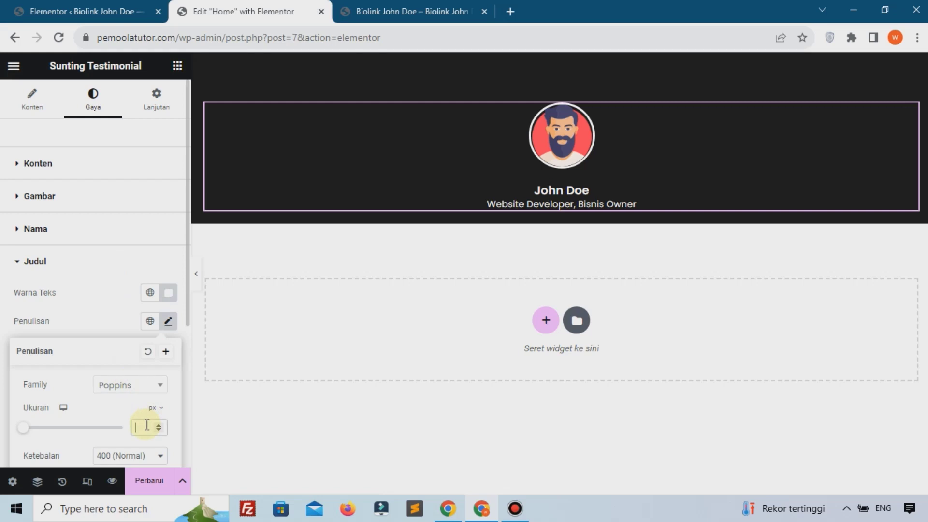
{"action": "type", "text": "15"}
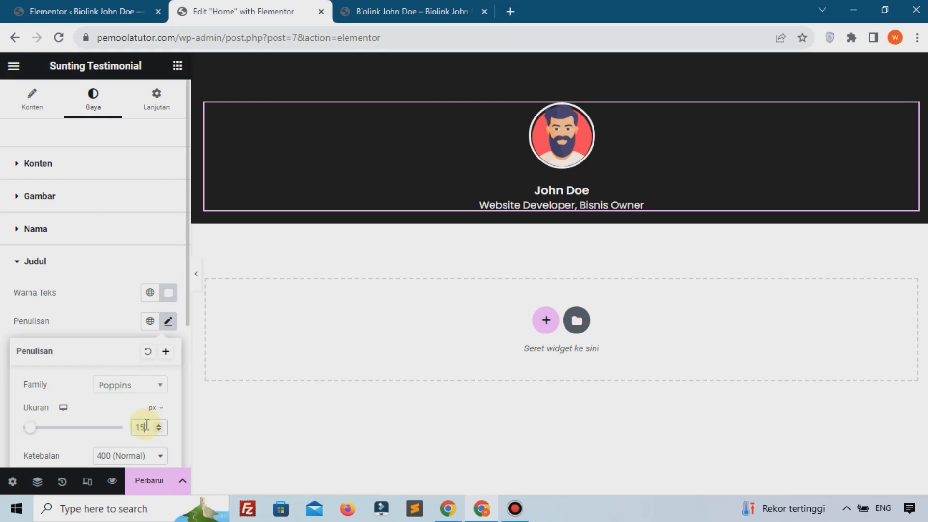
Step: Save the Home page changes, check the refreshed live site, and return to the Elementor editor
{"action": "left_click", "coordinate": [165, 485]}
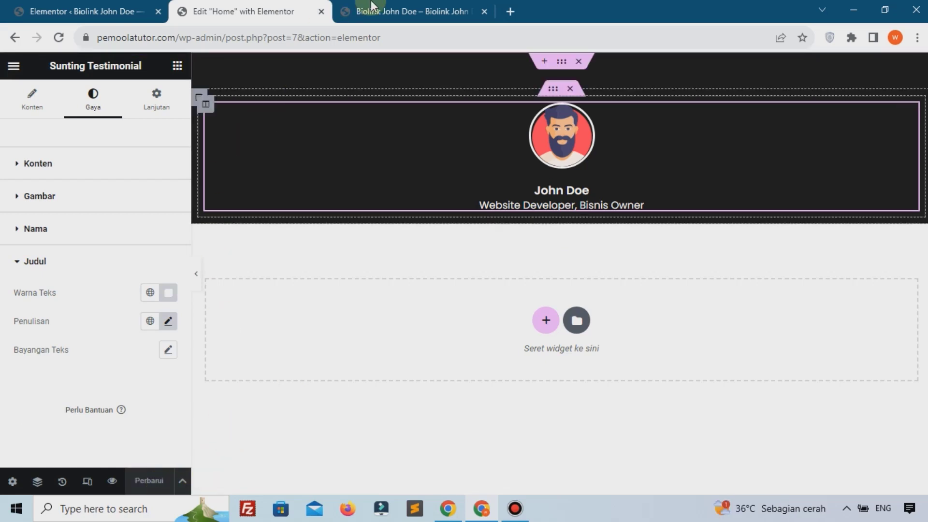
{"action": "left_click", "coordinate": [352, 13]}
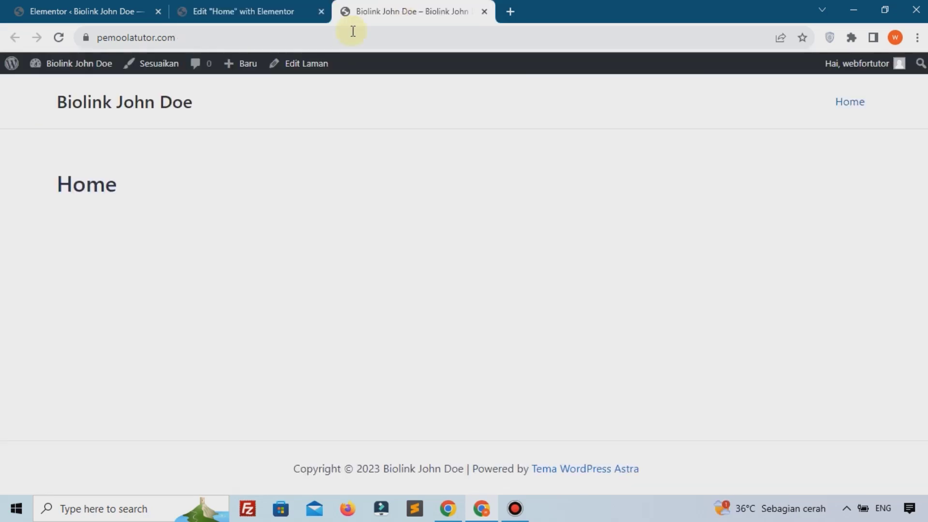
{"action": "left_click", "coordinate": [59, 38]}
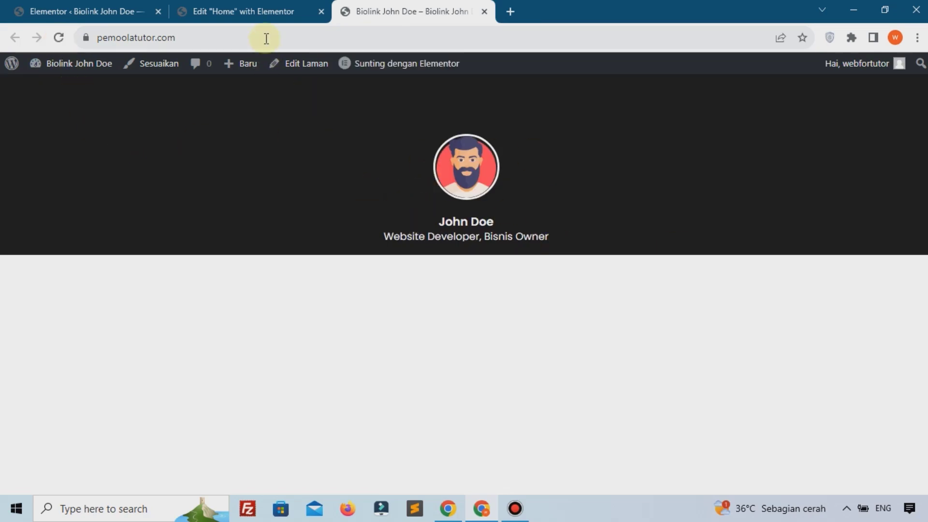
{"action": "left_click", "coordinate": [241, 11]}
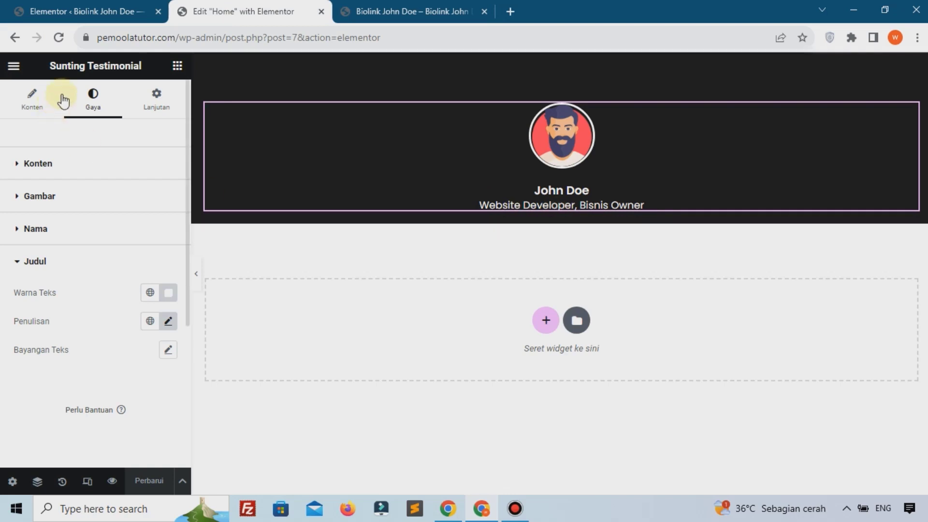
Step: Add an inner section (Bagian Dalam) below the testimonial and delete its second column
{"action": "left_click", "coordinate": [177, 66]}
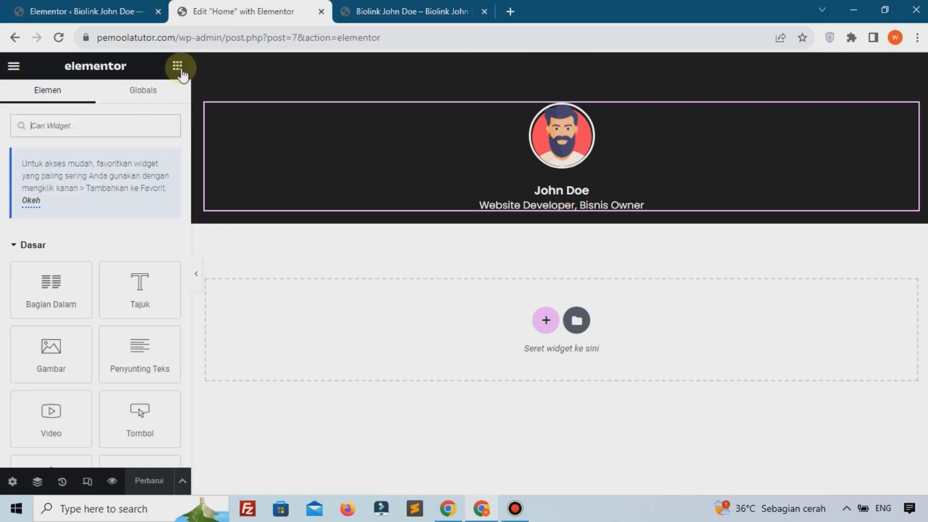
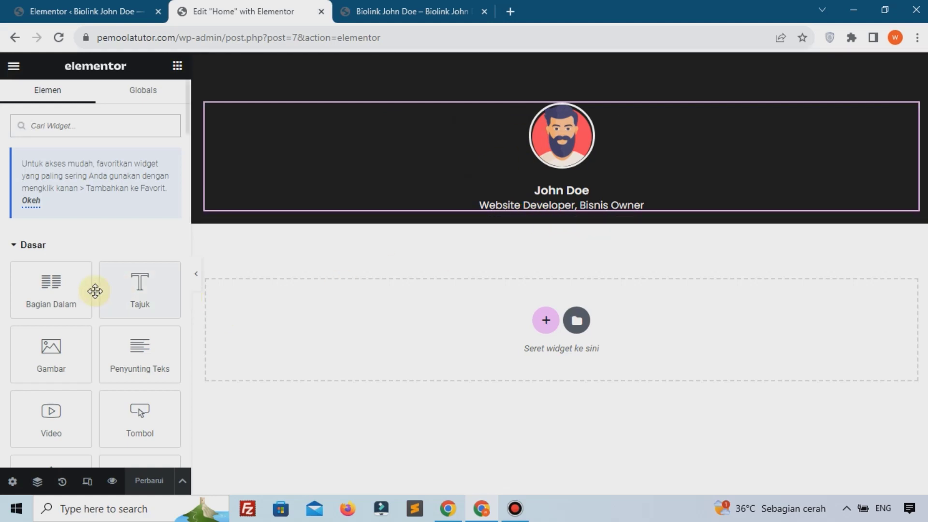
{"action": "left_click_drag", "start_coordinate": [63, 289], "coordinate": [555, 223]}
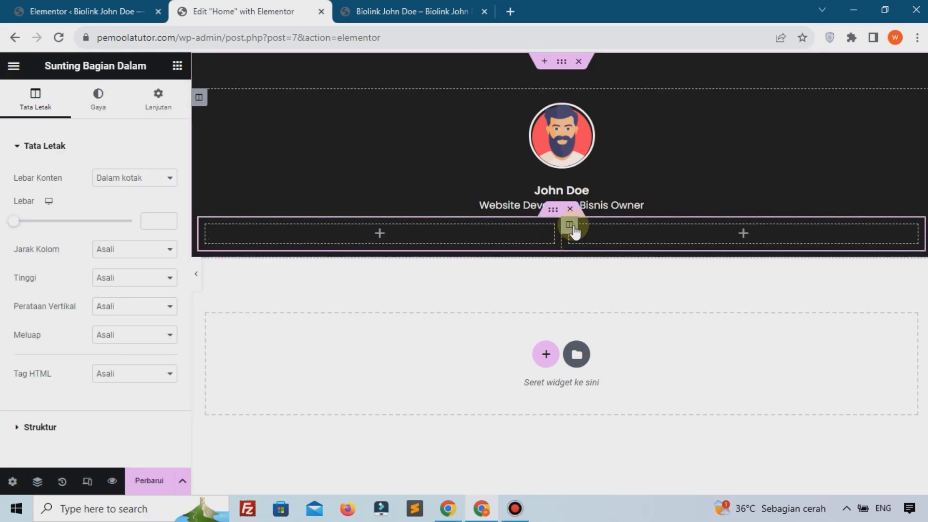
{"action": "right_click", "coordinate": [573, 227]}
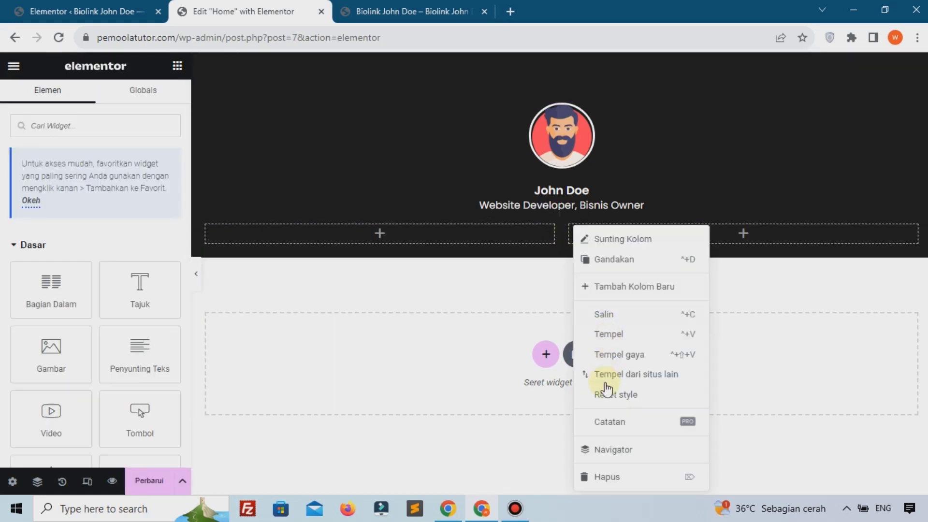
{"action": "left_click", "coordinate": [604, 478]}
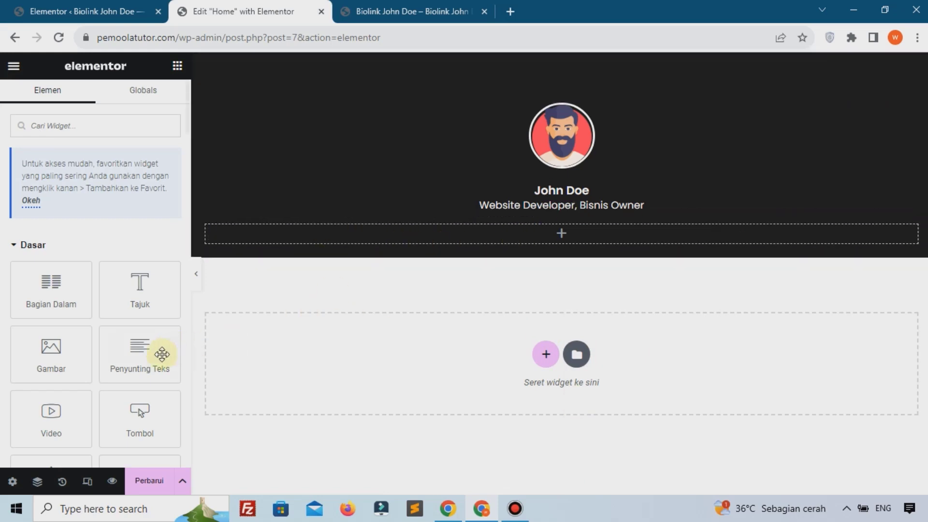
Step: Place a text editor widget in the inner section and replace its placeholder with an Indonesian self-introduction of a website developer with "beberapa bisnis/usaha sendiri"
{"action": "left_click_drag", "start_coordinate": [156, 354], "coordinate": [477, 246]}
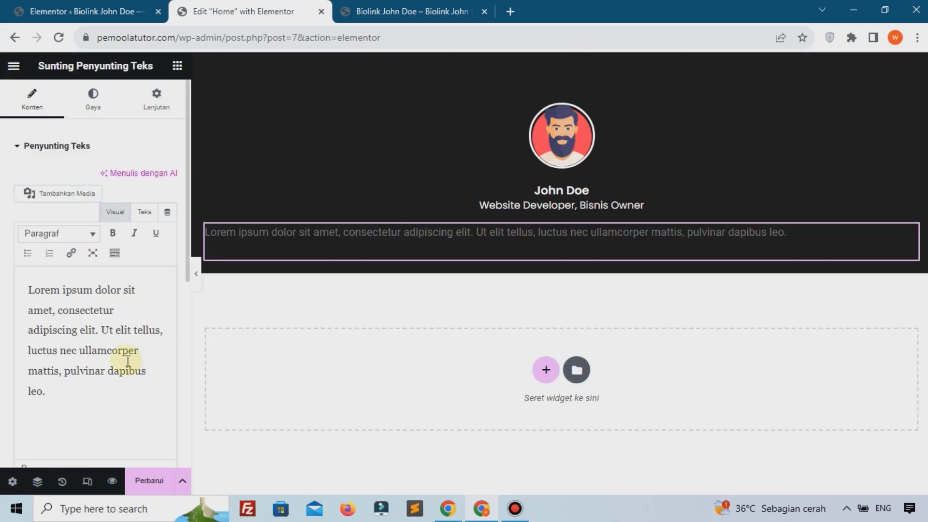
{"action": "left_click", "coordinate": [111, 351]}
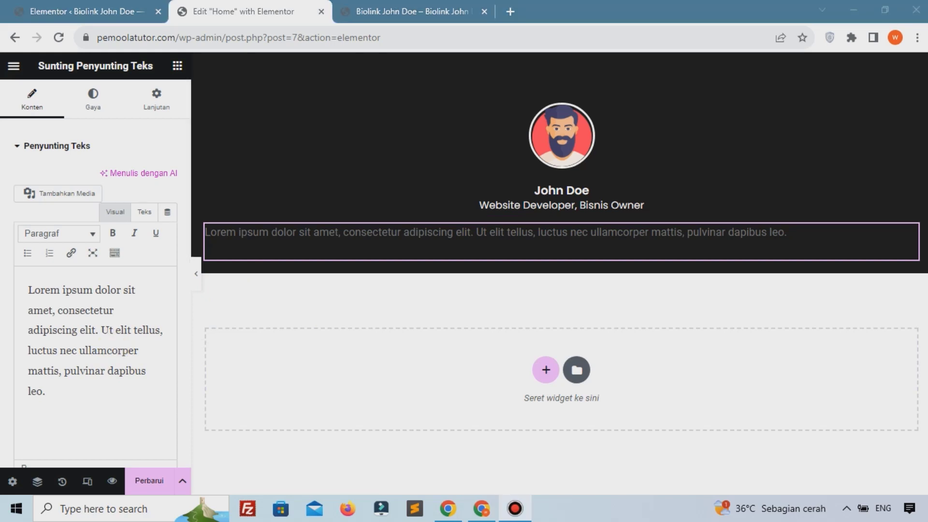
{"action": "triple_click", "coordinate": [50, 383]}
{"action": "type", "text": "Halo, perkenalkan saja John Doe, orang sering mengenal saja sebaga seorang website developer  tapi selain itu juga saya memiliki beberapa bisnis/usaha sendiri"}
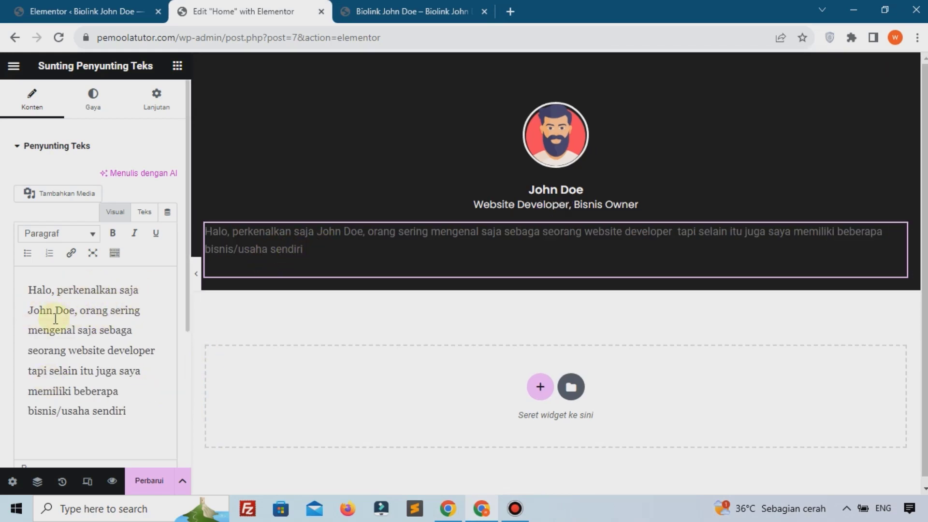
Step: Correct "perkenalkan saja" to "perkenalkan saya" in the introduction text
{"action": "left_click", "coordinate": [152, 287]}
{"action": "key", "text": "BackSpace"}
{"action": "key", "text": "BackSpace"}
{"action": "type", "text": "ya"}
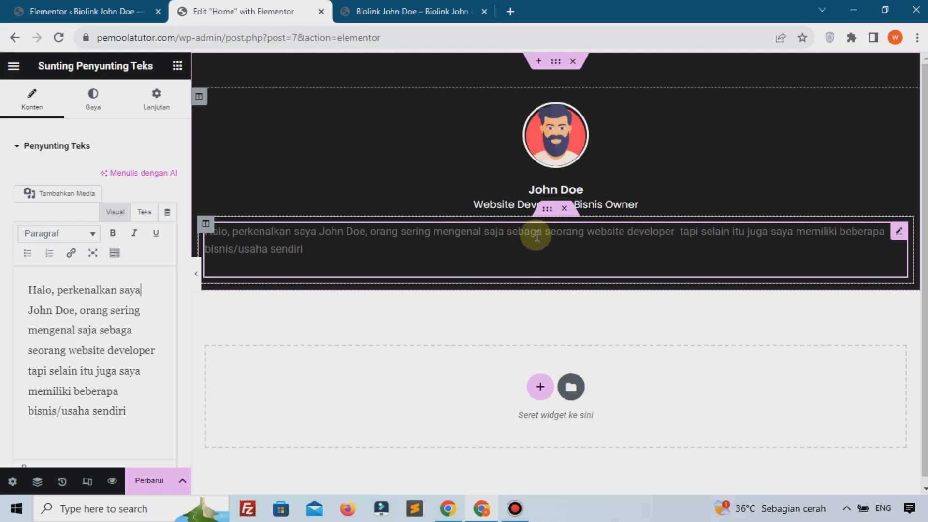
Step: Centre the introduction text and set its text colour to white
{"action": "left_click", "coordinate": [90, 108]}
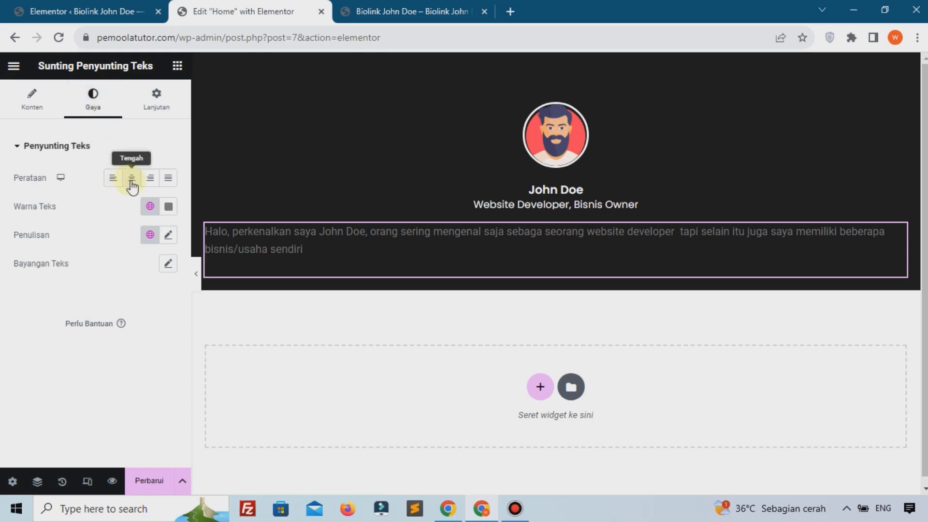
{"action": "left_click", "coordinate": [132, 178]}
{"action": "left_click", "coordinate": [168, 206]}
{"action": "left_click", "coordinate": [178, 302]}
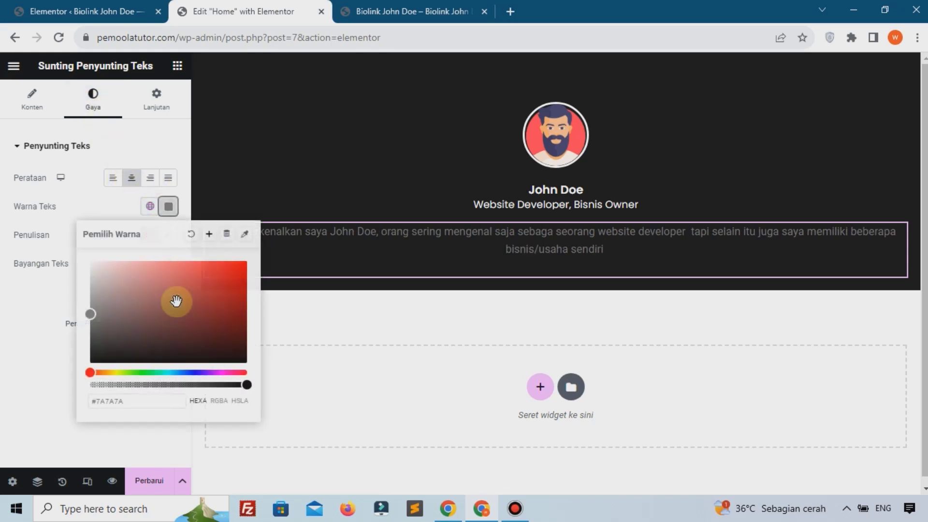
{"action": "left_click_drag", "start_coordinate": [136, 264], "coordinate": [74, 222]}
{"action": "left_click", "coordinate": [37, 297]}
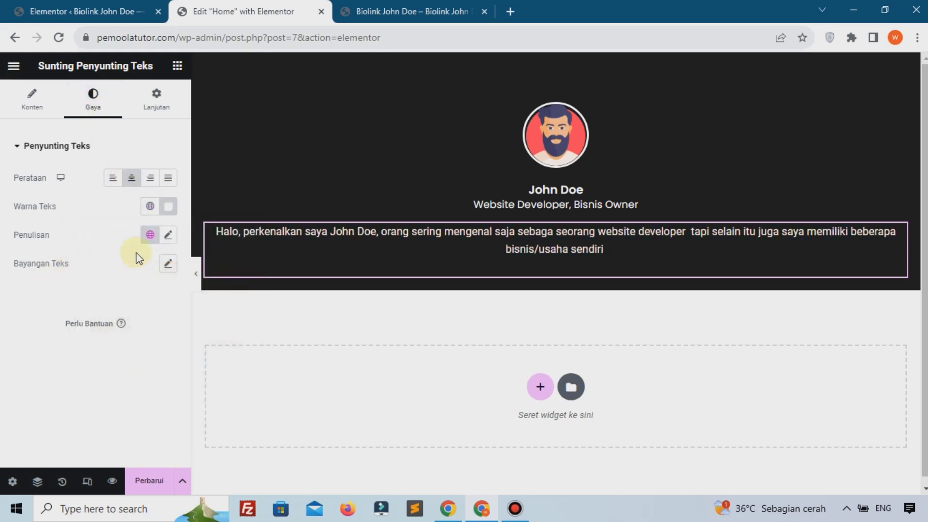
Step: Set the typography of the introduction text to the Poppins font at 15 px
{"action": "left_click", "coordinate": [167, 238]}
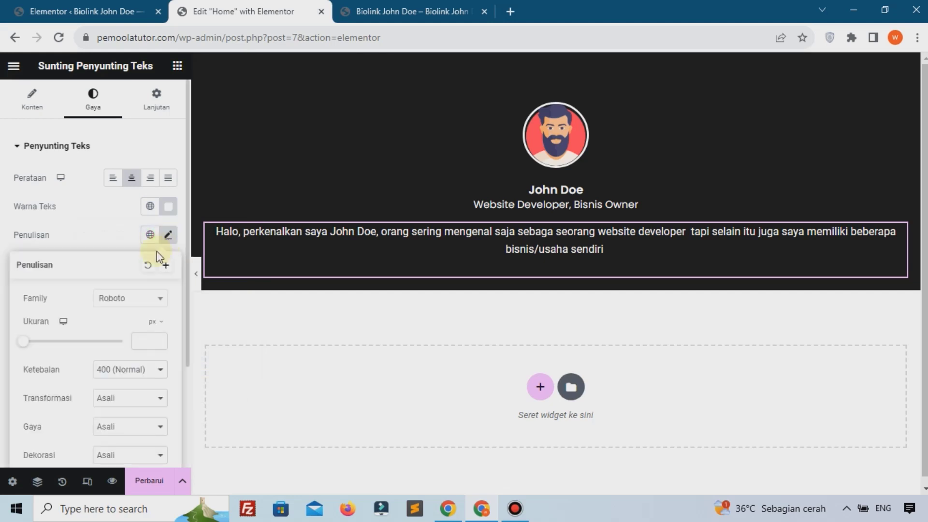
{"action": "left_click", "coordinate": [133, 298]}
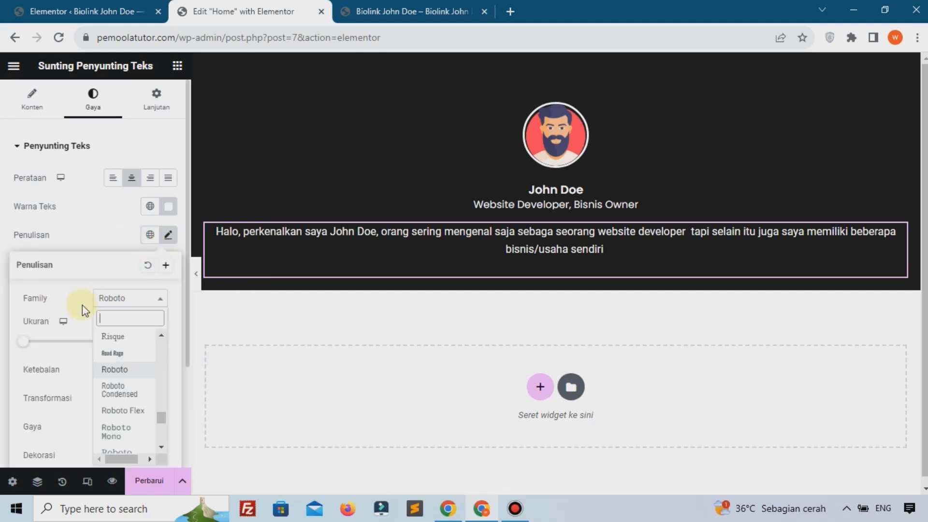
{"action": "type", "text": "pop"}
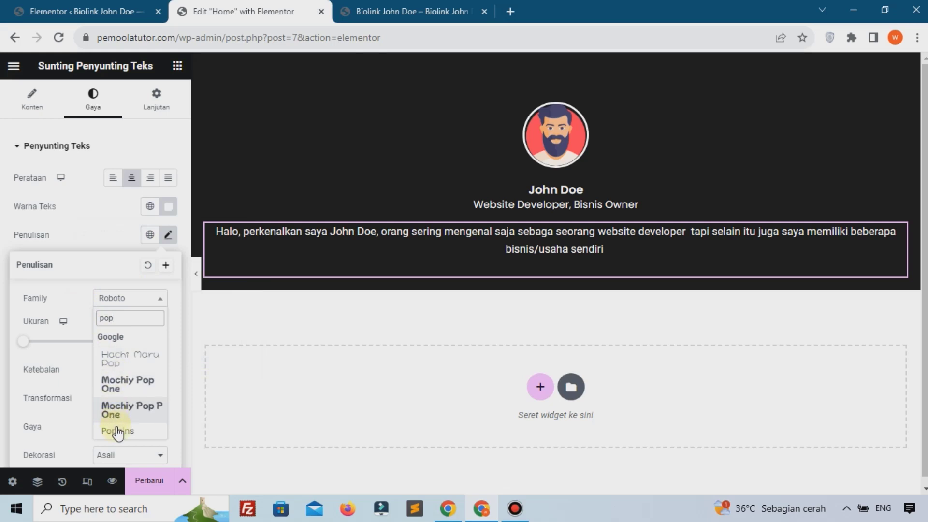
{"action": "left_click", "coordinate": [117, 430]}
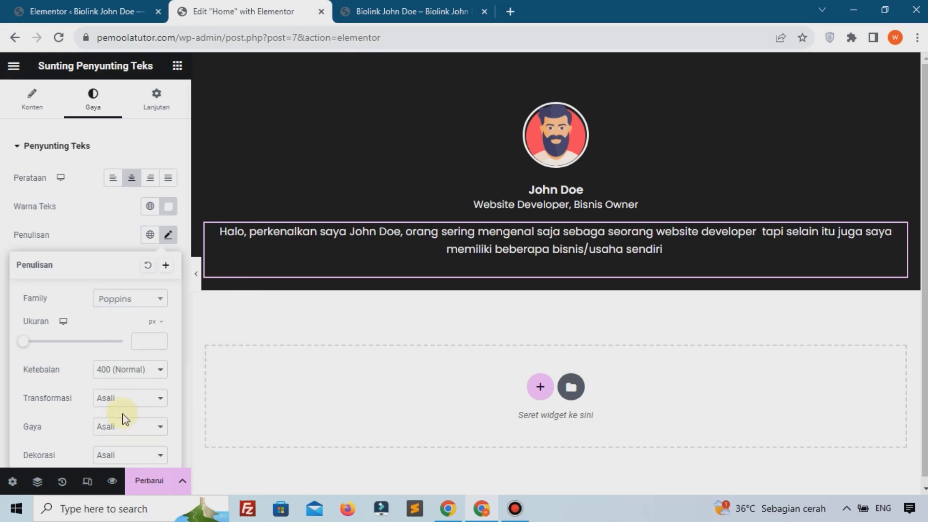
{"action": "left_click", "coordinate": [149, 342]}
{"action": "type", "text": "15"}
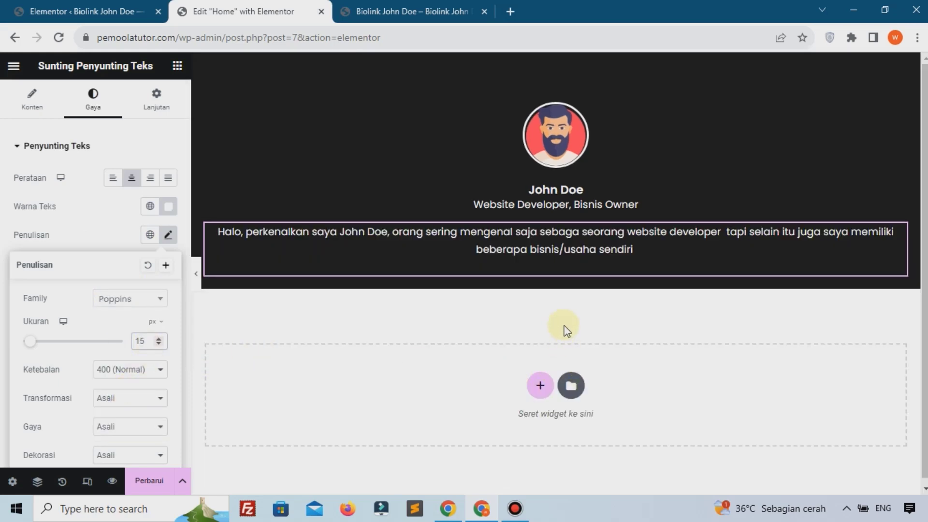
Step: Set the boxed content width of the inner section holding the introduction text to 500
{"action": "left_click", "coordinate": [547, 217]}
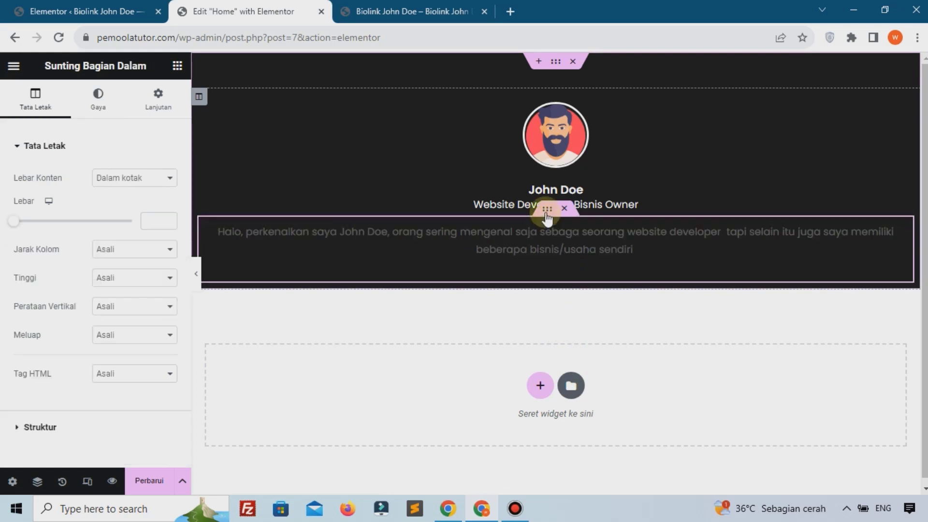
{"action": "left_click", "coordinate": [150, 224]}
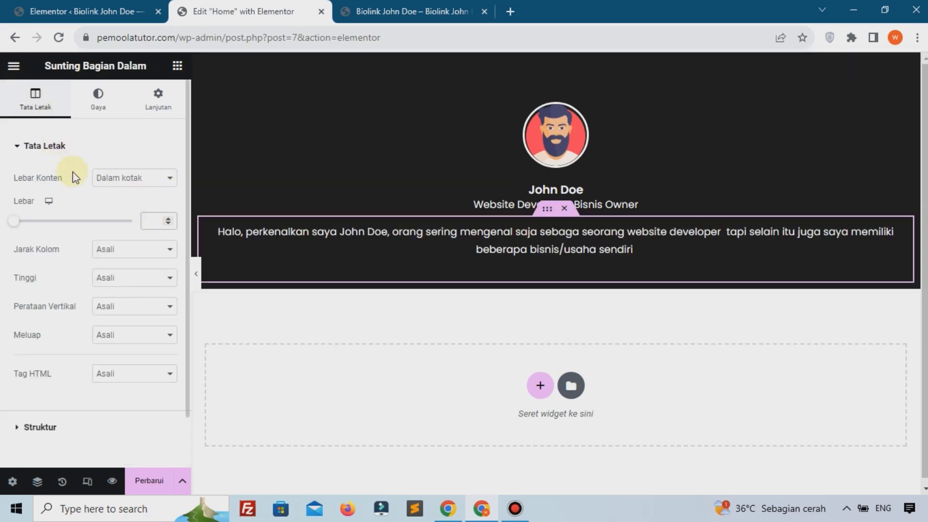
{"action": "type", "text": "500"}
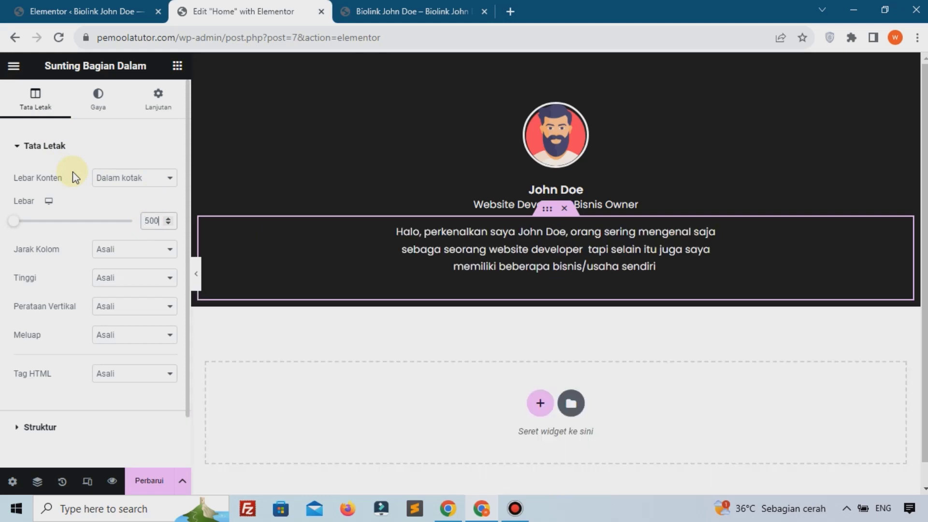
Step: Unlink the inner section's margins, set the top margin (Atas) to 2 %, and save the page
{"action": "left_click", "coordinate": [165, 111]}
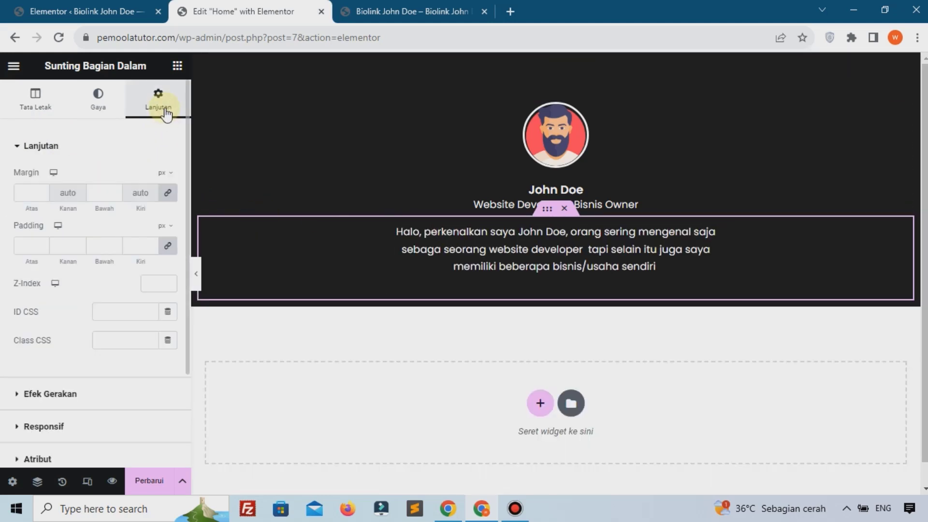
{"action": "left_click", "coordinate": [163, 194]}
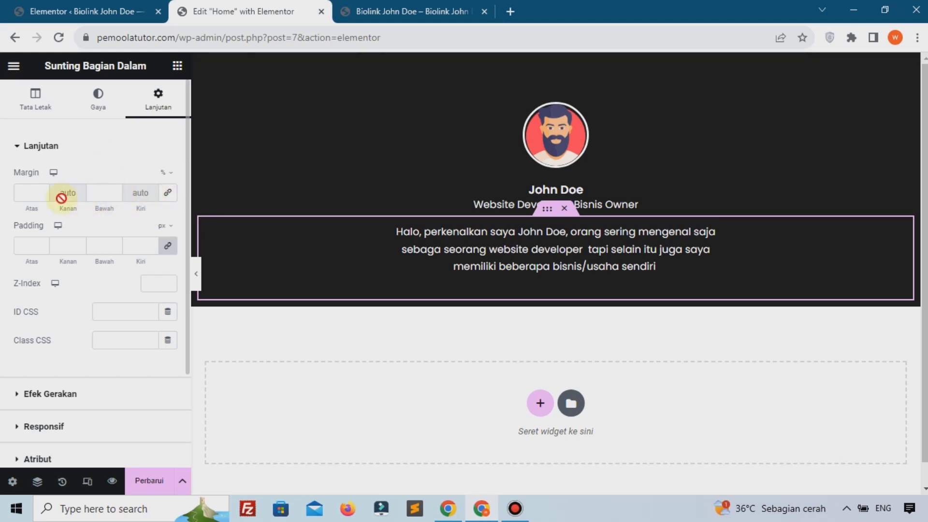
{"action": "type", "text": "2"}
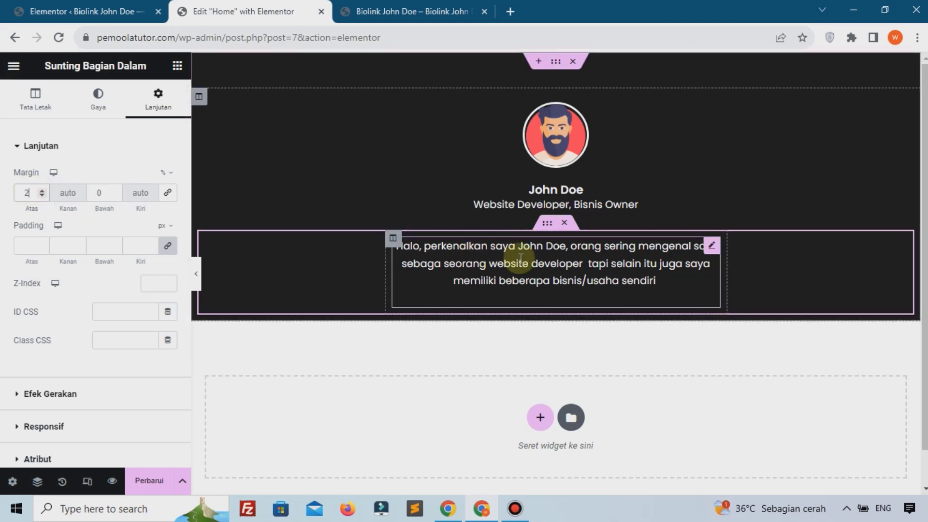
{"action": "left_click", "coordinate": [161, 488]}
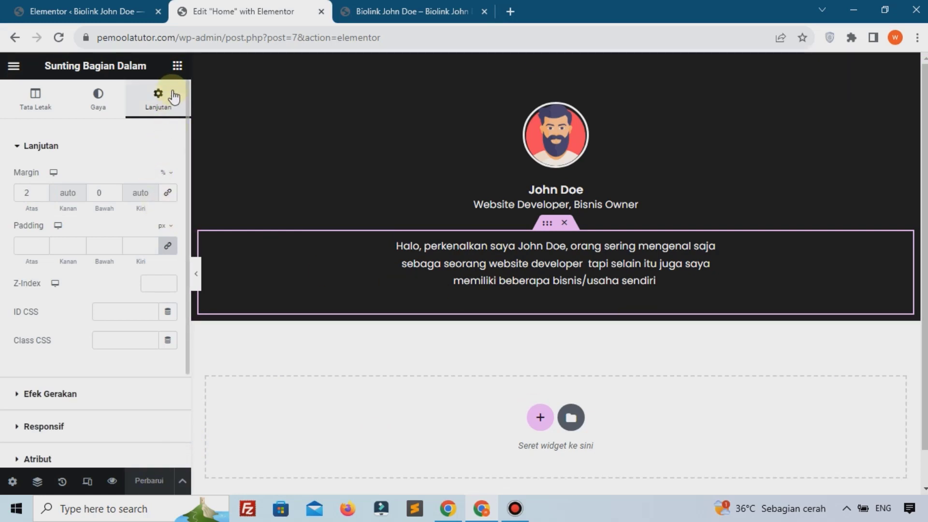
Step: Add another inner section below the introduction text and delete its second column
{"action": "left_click", "coordinate": [177, 67]}
{"action": "left_click", "coordinate": [92, 269]}
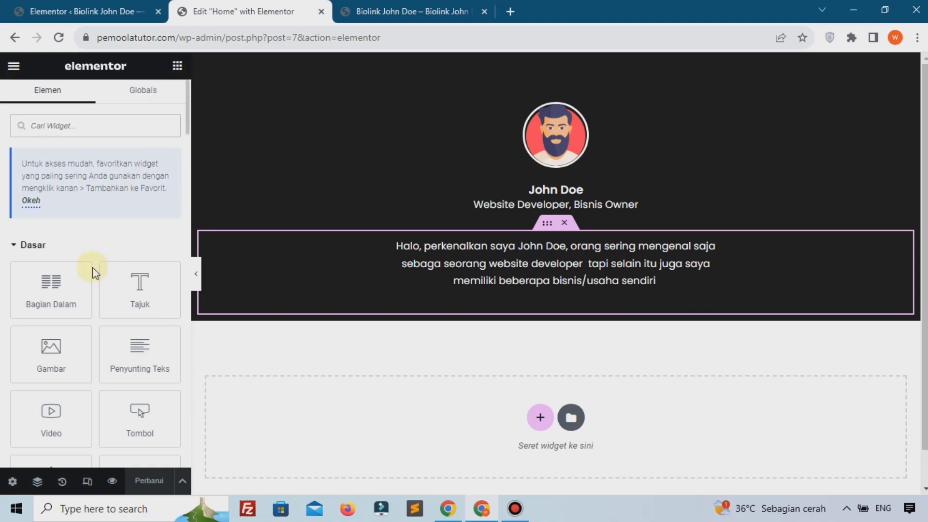
{"action": "left_click_drag", "start_coordinate": [64, 293], "coordinate": [465, 315]}
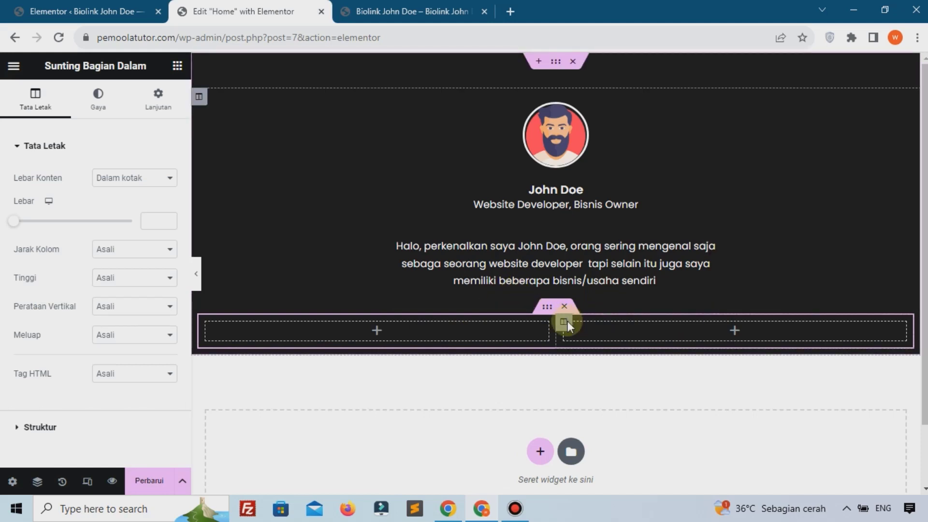
{"action": "right_click", "coordinate": [564, 322]}
{"action": "left_click", "coordinate": [599, 479]}
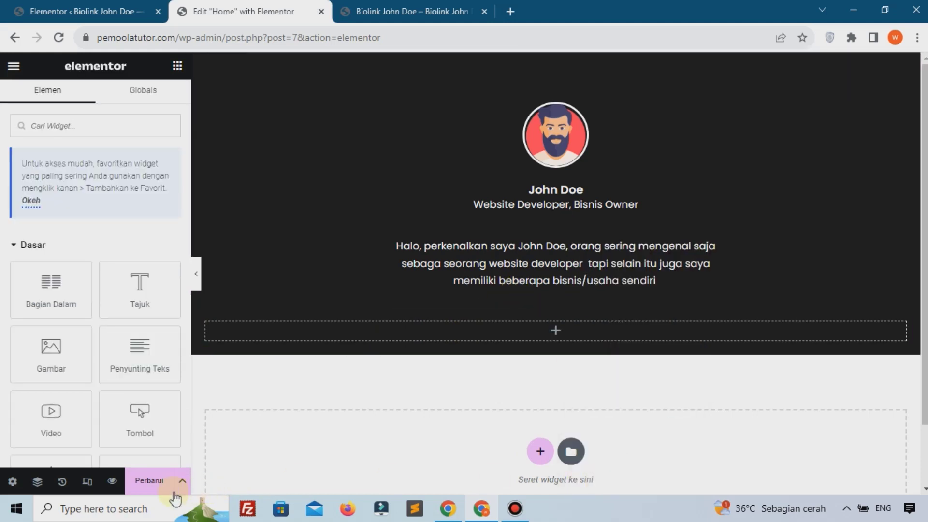
Step: Save the page with the new empty inner section and switch to the live site for a check
{"action": "left_click", "coordinate": [151, 485]}
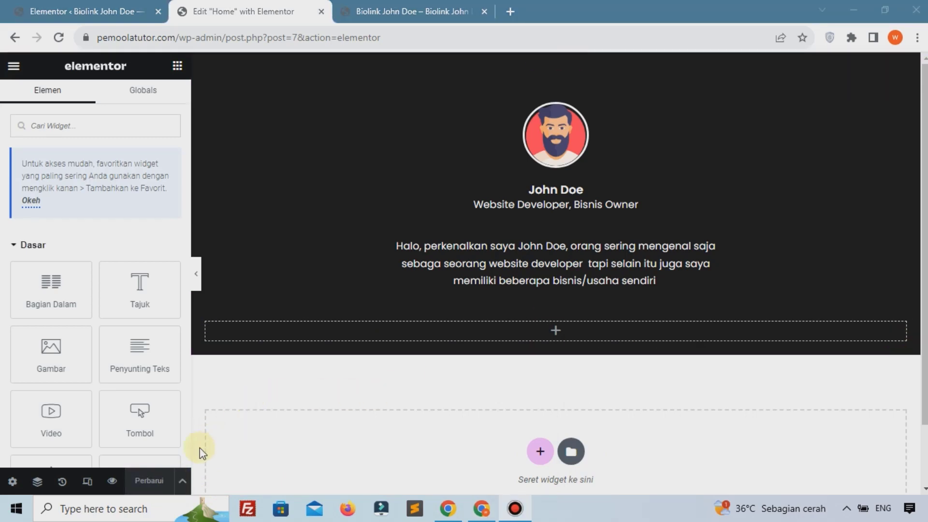
{"action": "left_click", "coordinate": [387, 10]}
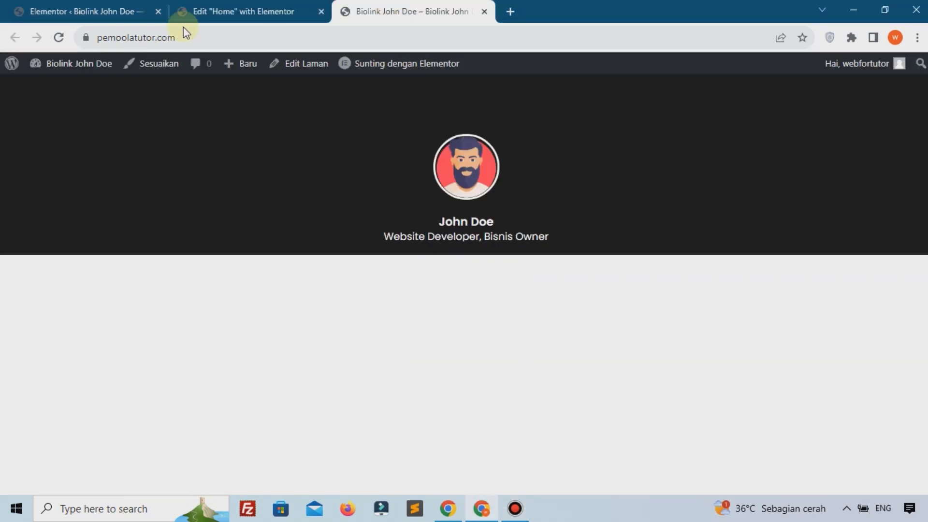
Step: Reload the published biolink page and check the introduction text below the profile
{"action": "left_click", "coordinate": [57, 38]}
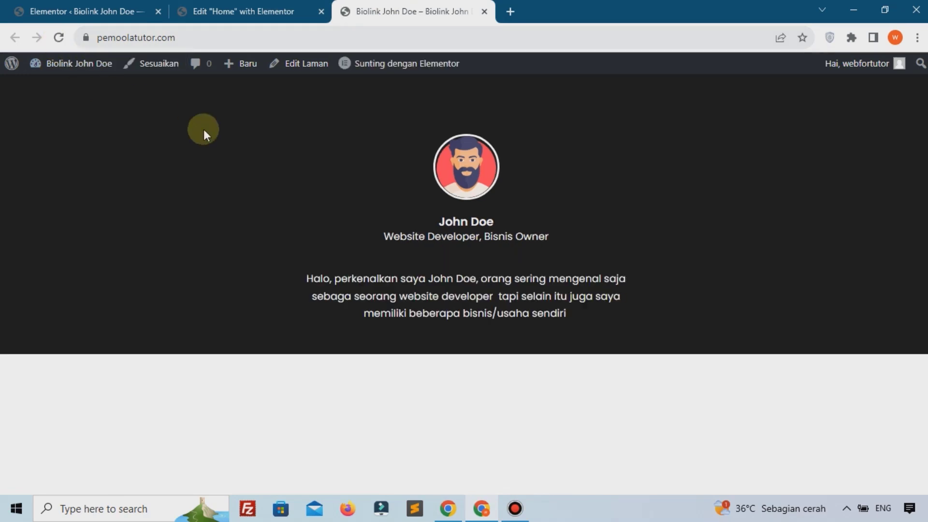
{"action": "left_click_drag", "start_coordinate": [450, 235], "coordinate": [621, 235]}
{"action": "left_click", "coordinate": [620, 235]}
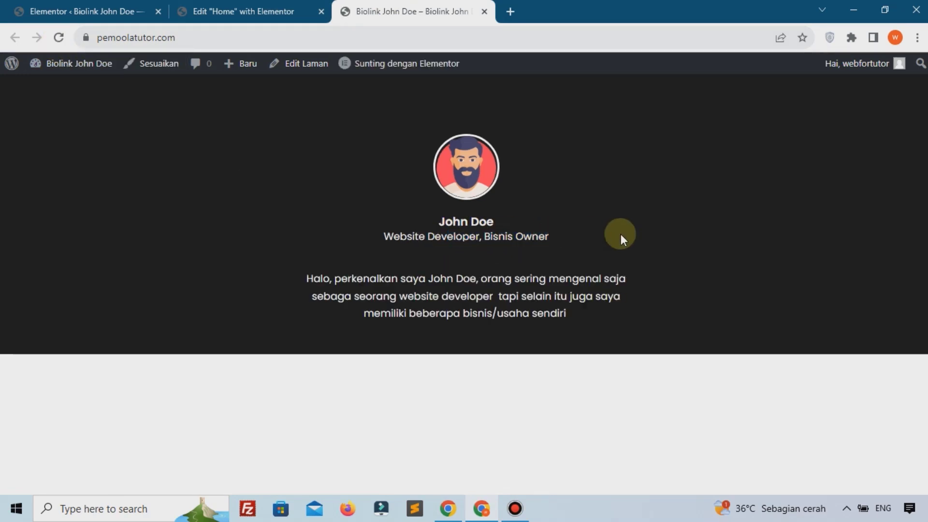
Step: Return to the Elementor editor and set the empty inner section's content width to 700
{"action": "left_click", "coordinate": [239, 7]}
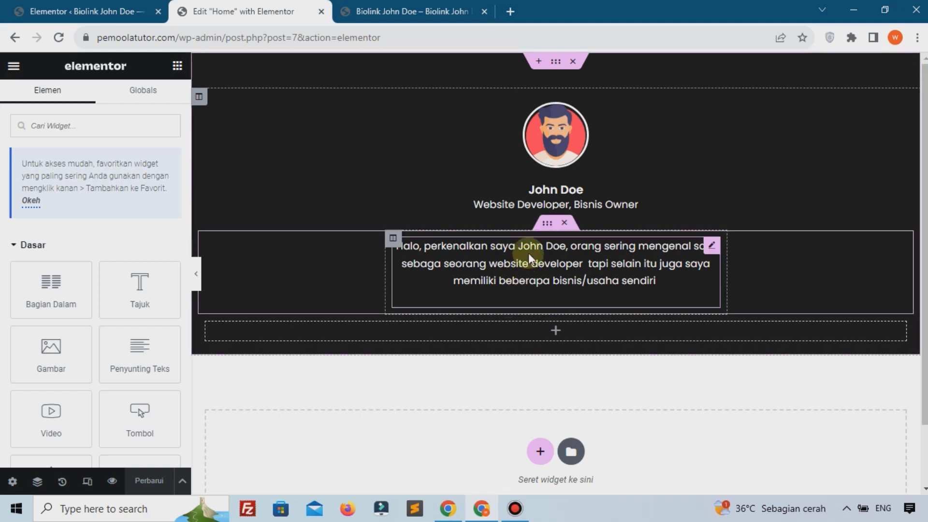
{"action": "scroll", "coordinate": [528, 253], "scroll_direction": "down", "scroll_amount": 2}
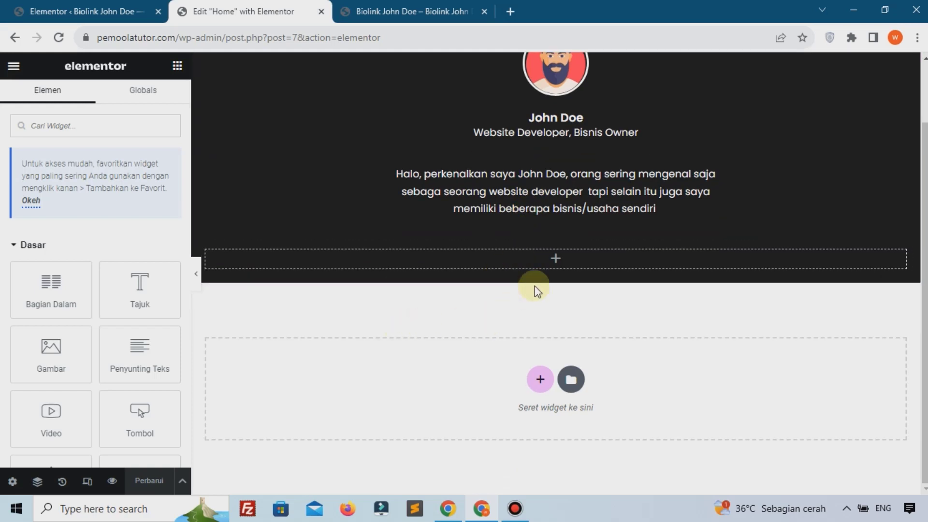
{"action": "left_click", "coordinate": [547, 243]}
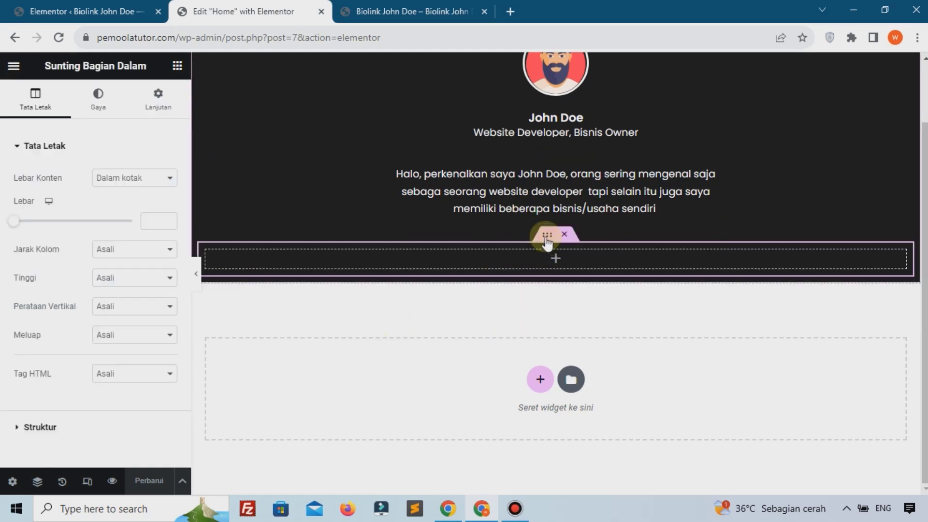
{"action": "left_click", "coordinate": [43, 109]}
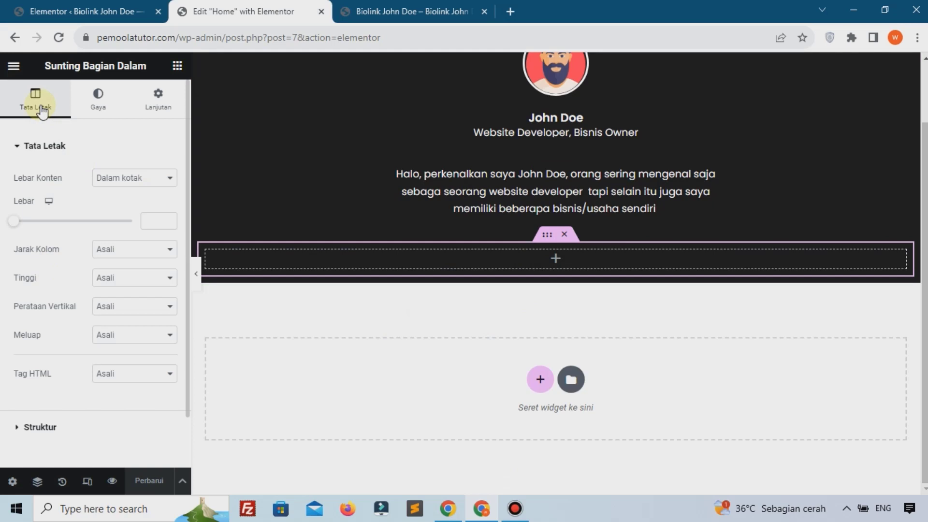
{"action": "left_click", "coordinate": [150, 219]}
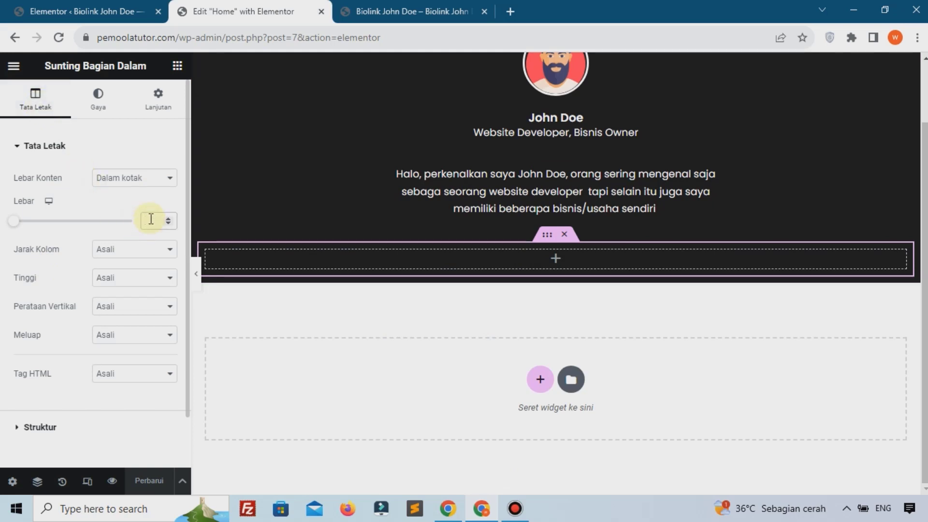
{"action": "type", "text": "700"}
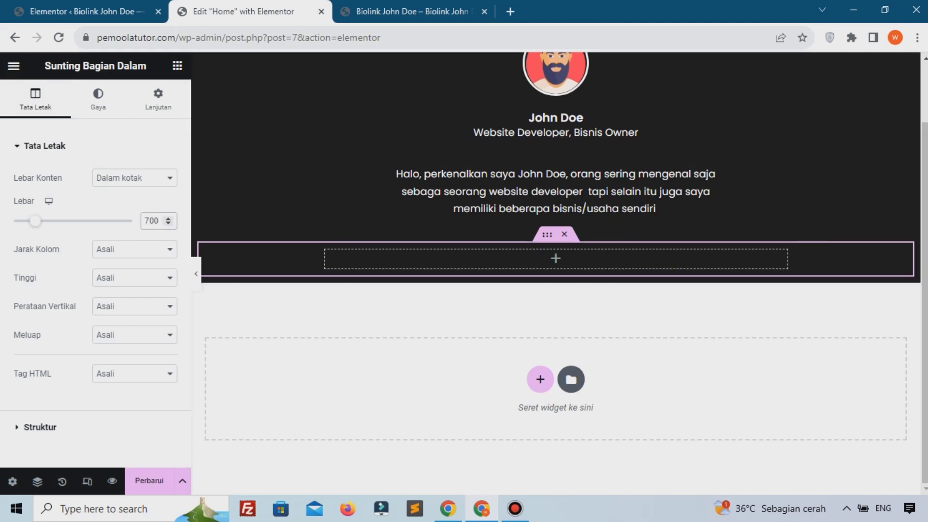
Step: Search the widgets for "icon" and add a Kotak Ikon widget to the empty inner section below the introduction text
{"action": "left_click", "coordinate": [177, 65]}
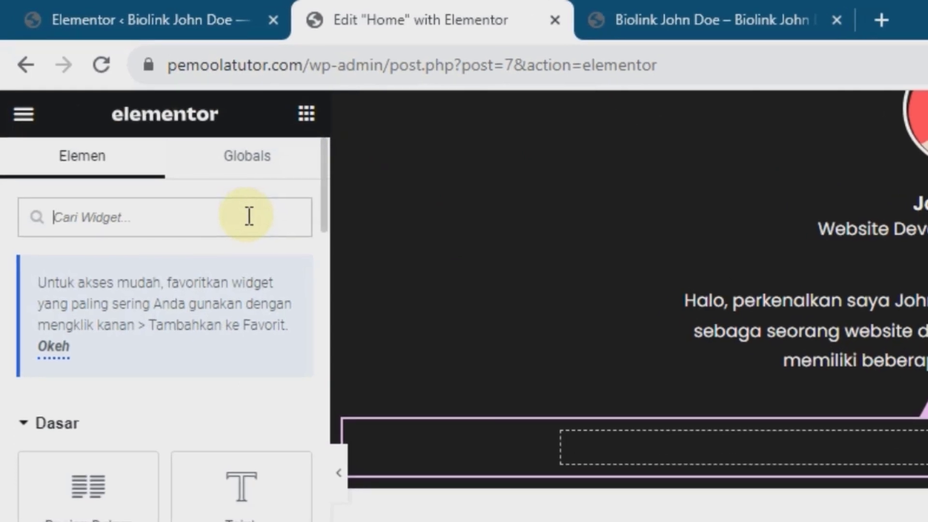
{"action": "type", "text": "icon"}
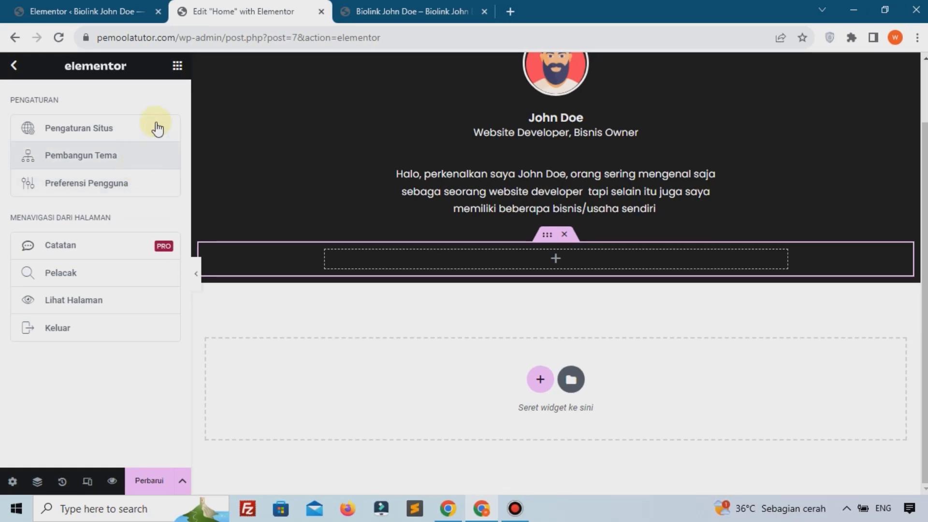
{"action": "left_click", "coordinate": [176, 67]}
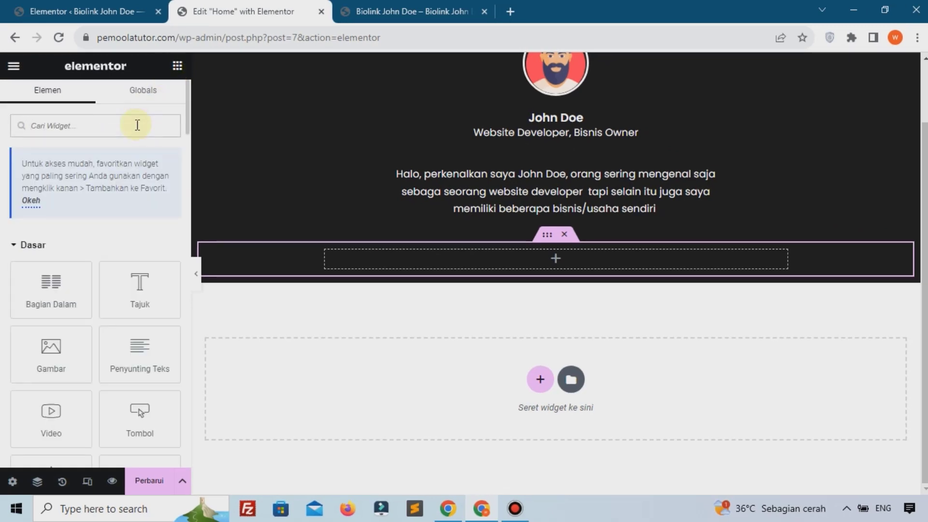
{"action": "type", "text": "icon"}
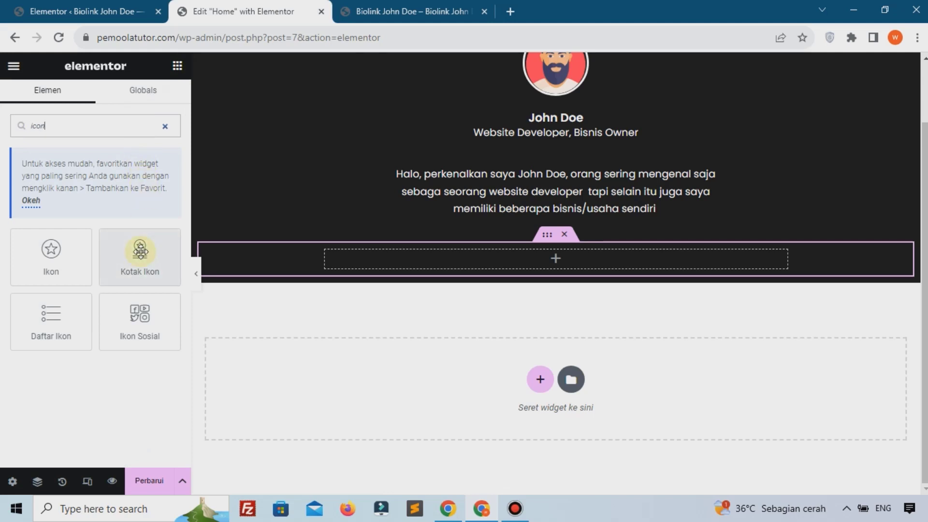
{"action": "left_click_drag", "start_coordinate": [140, 250], "coordinate": [310, 256]}
{"action": "left_click_drag", "start_coordinate": [353, 264], "coordinate": [350, 264]}
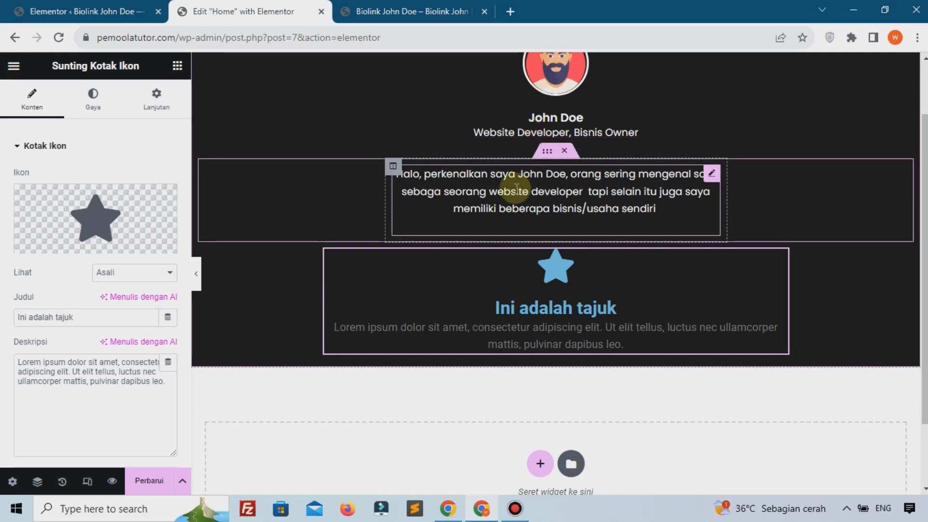
Step: Replace the icon box's star with the Github icon from the icon library, filtering by "git"
{"action": "mouse_move", "coordinate": [93, 208]}
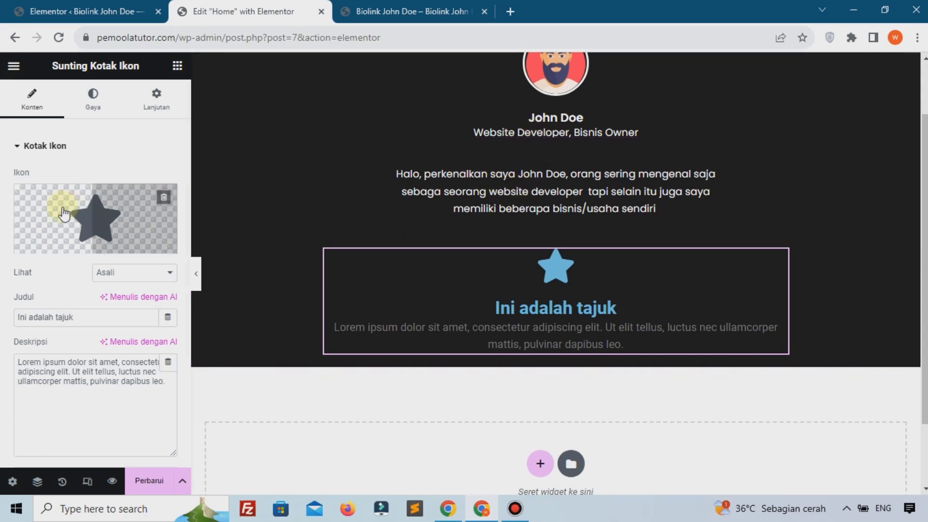
{"action": "left_click", "coordinate": [52, 217]}
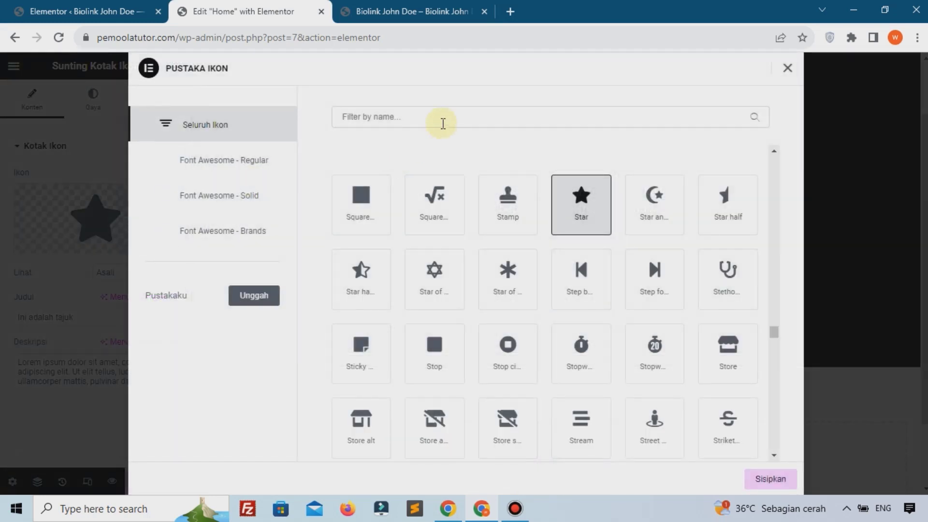
{"action": "left_click", "coordinate": [443, 123]}
{"action": "type", "text": "git"}
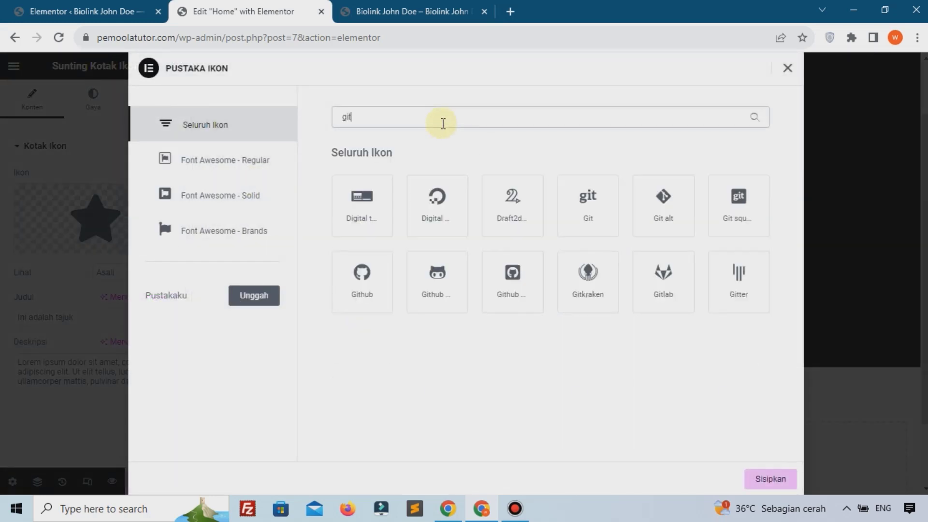
{"action": "left_click", "coordinate": [379, 273]}
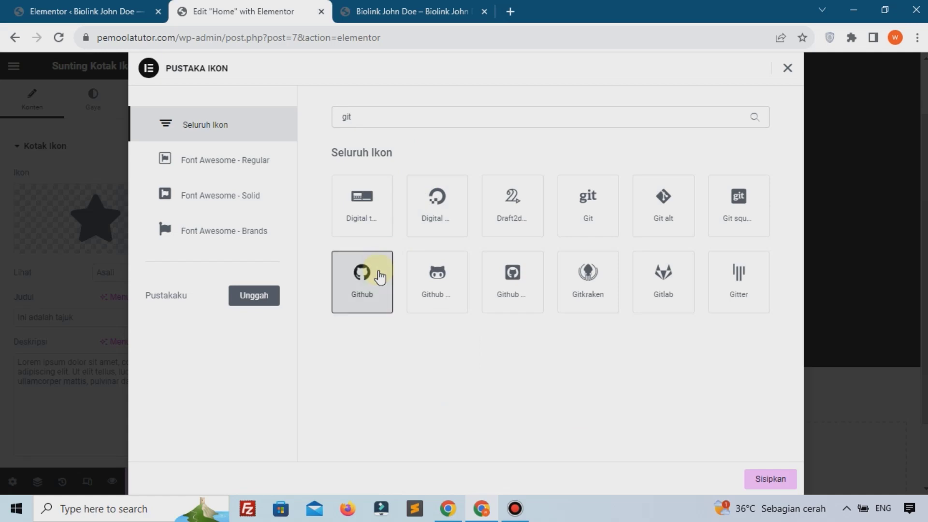
{"action": "left_click", "coordinate": [757, 479]}
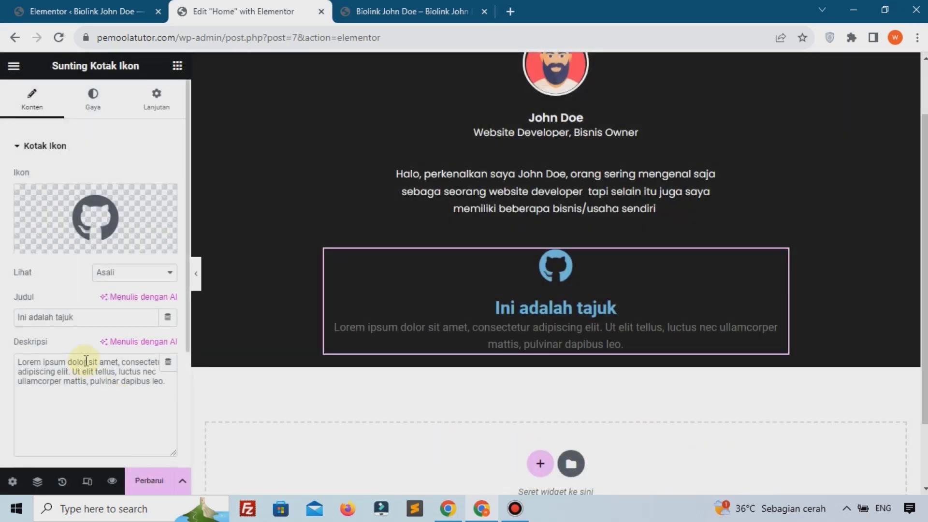
Step: Set the icon box's title to "Github" and its description to "Akun Github"
{"action": "left_click_drag", "start_coordinate": [99, 318], "coordinate": [2, 320]}
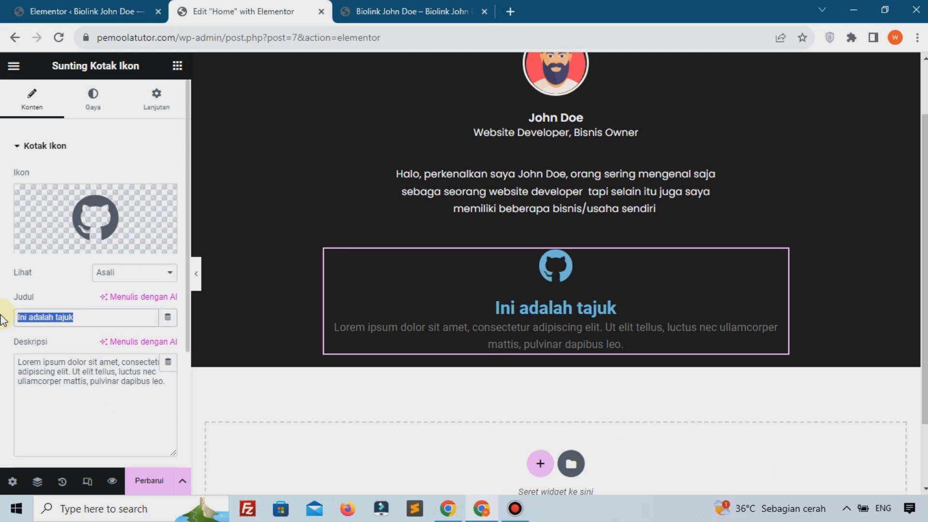
{"action": "type", "text": "Gi"}
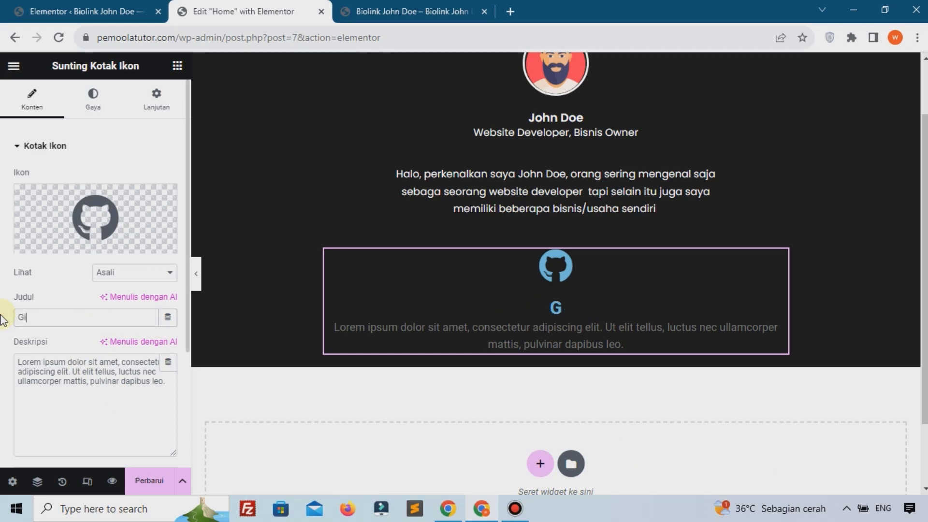
{"action": "type", "text": "thub"}
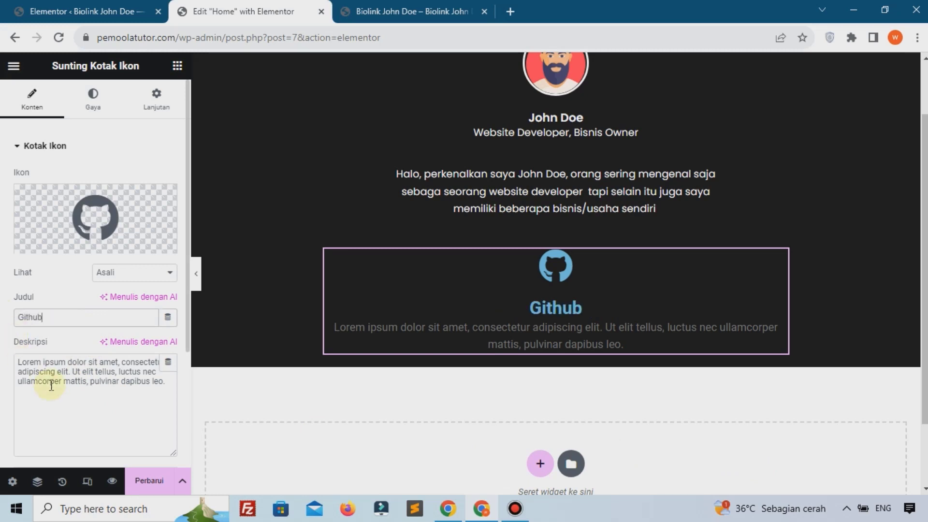
{"action": "triple_click", "coordinate": [72, 410]}
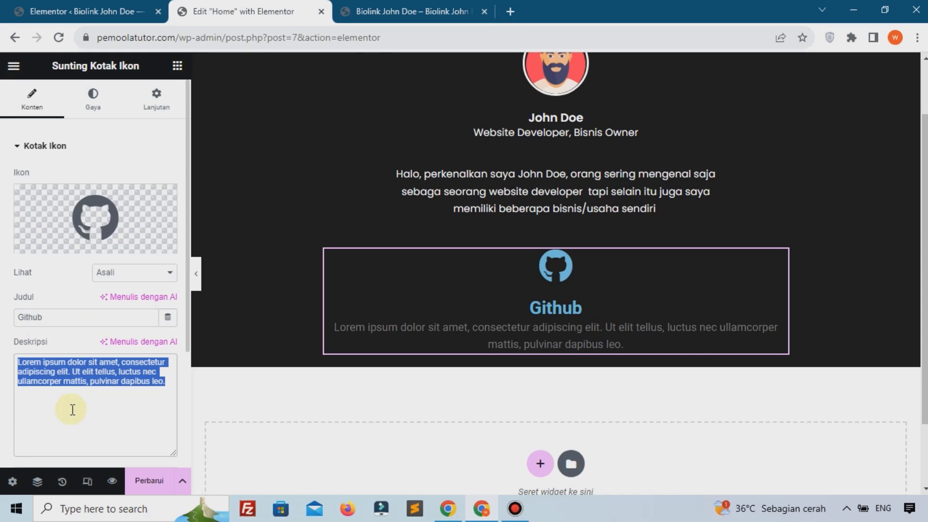
{"action": "type", "text": "A"}
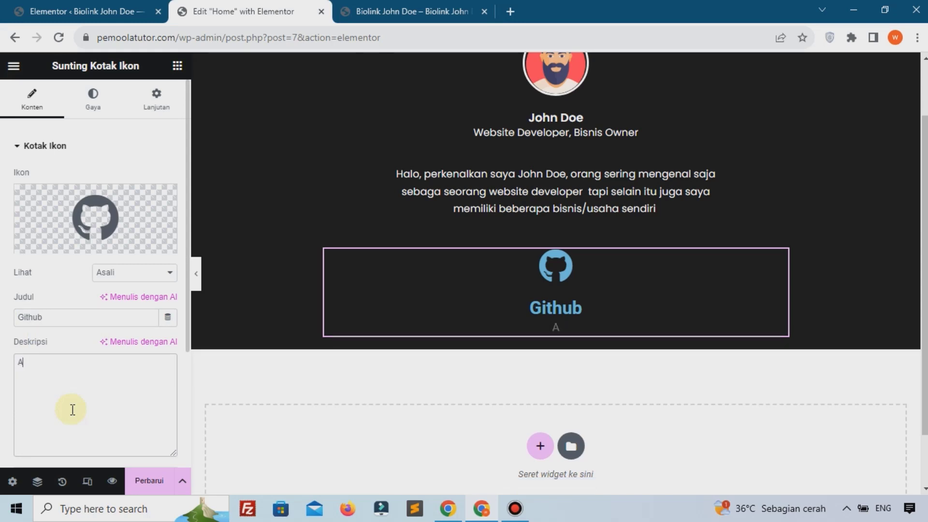
{"action": "type", "text": "kun Github"}
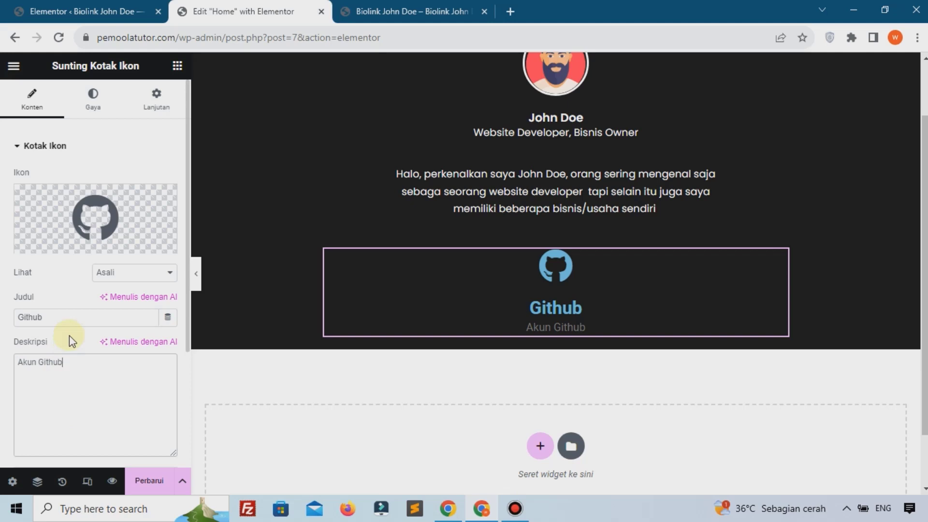
{"action": "scroll", "coordinate": [69, 335], "scroll_direction": "down", "scroll_amount": 3}
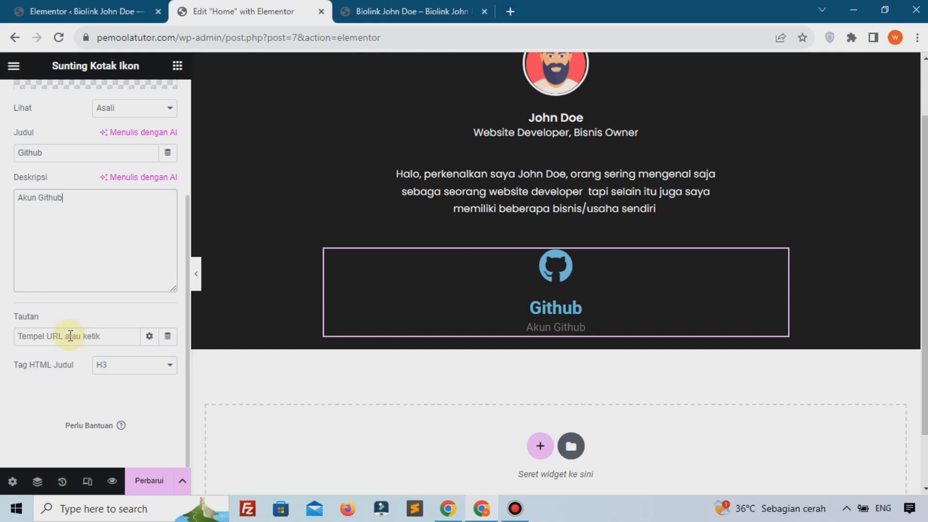
{"action": "left_click", "coordinate": [70, 335]}
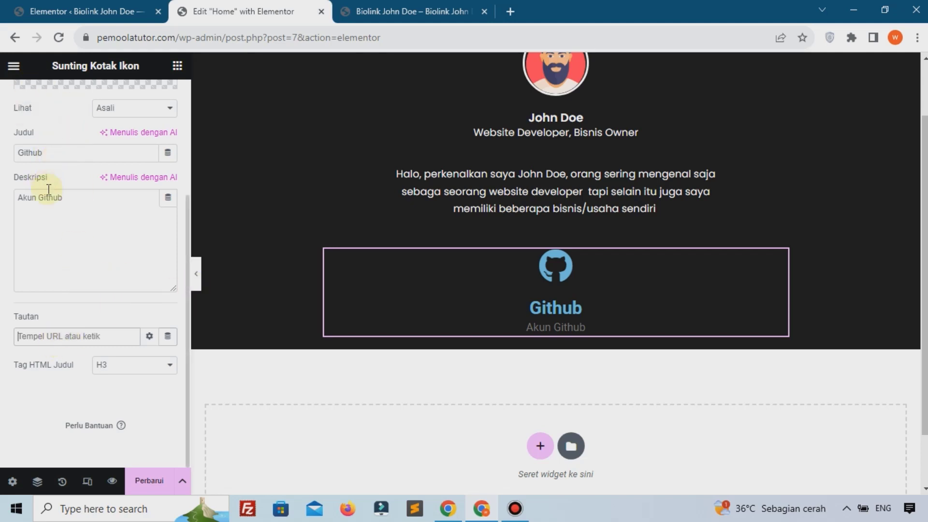
{"action": "left_click", "coordinate": [510, 11]}
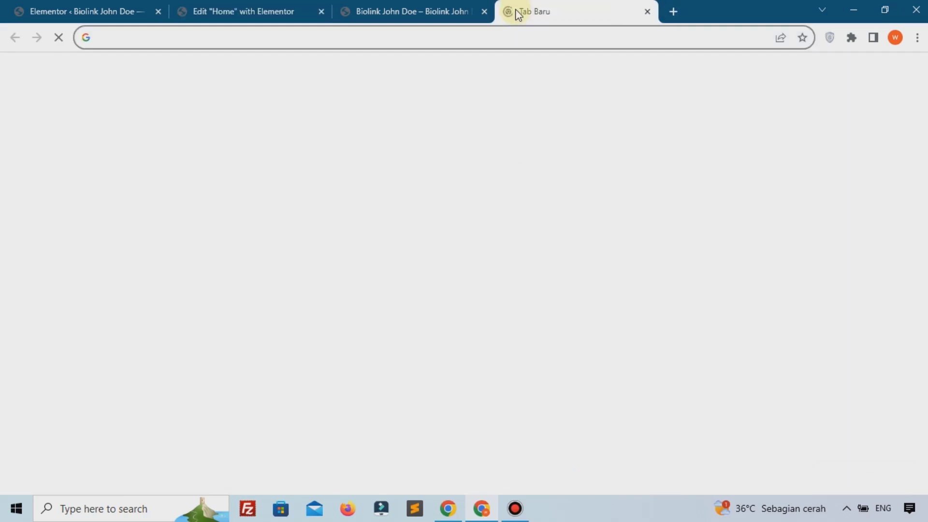
{"action": "type", "text": "githuyb"}
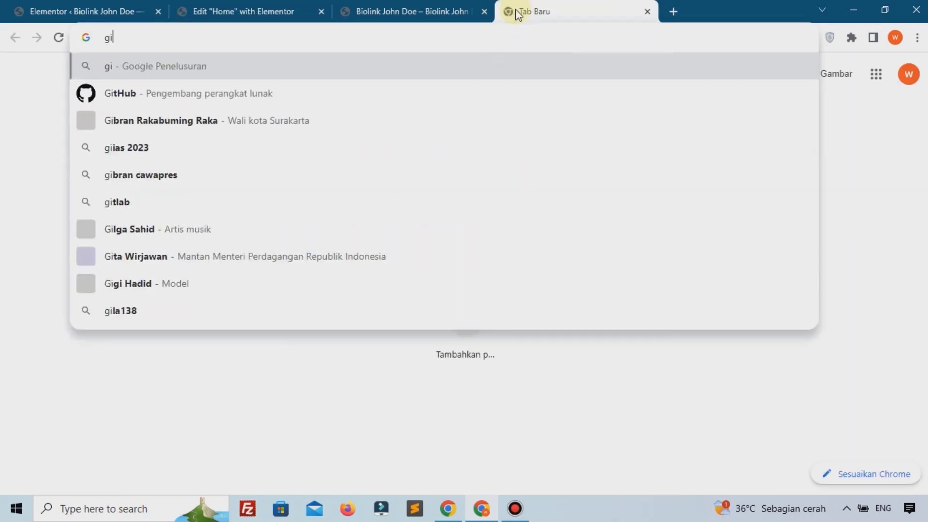
{"action": "key", "text": "BackSpace"}
{"action": "key", "text": "BackSpace"}
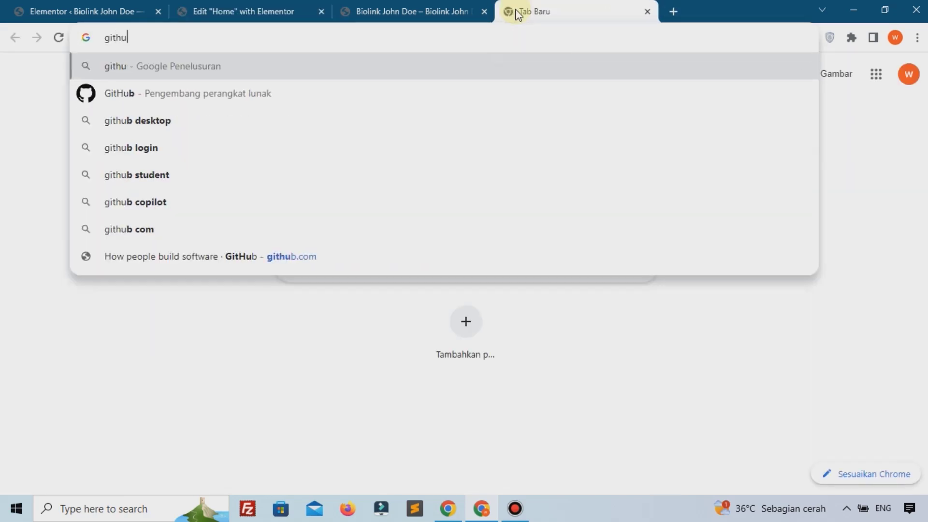
{"action": "left_click", "coordinate": [483, 256]}
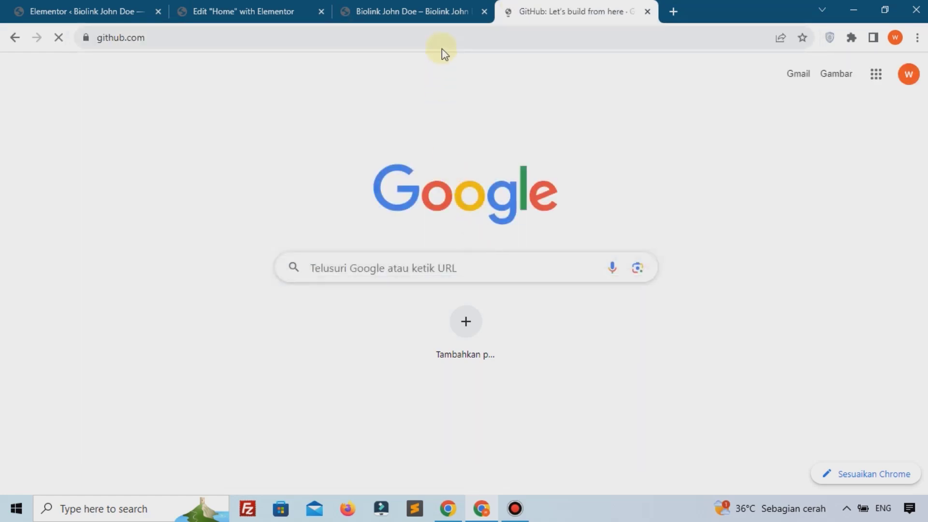
{"action": "double_click", "coordinate": [444, 43]}
{"action": "left_click", "coordinate": [444, 42]}
{"action": "key", "text": "ctrl+c"}
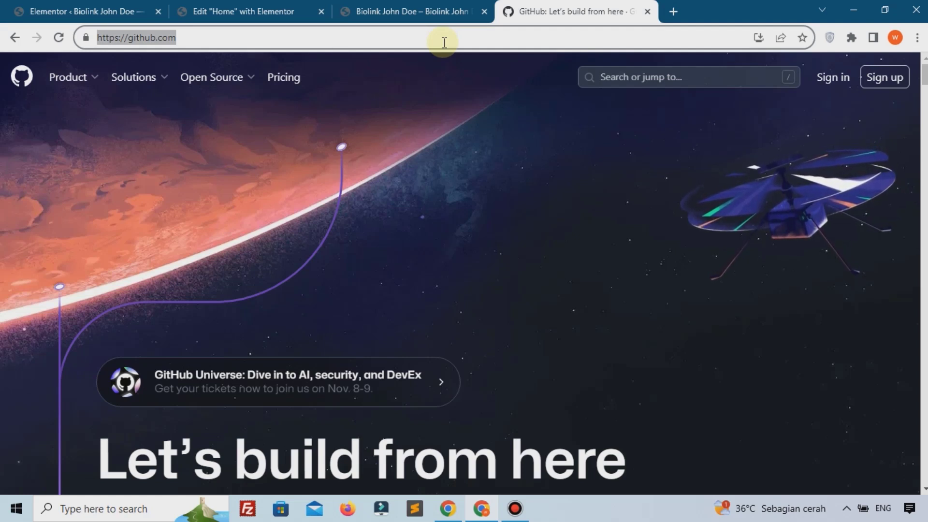
{"action": "left_click", "coordinate": [281, 11]}
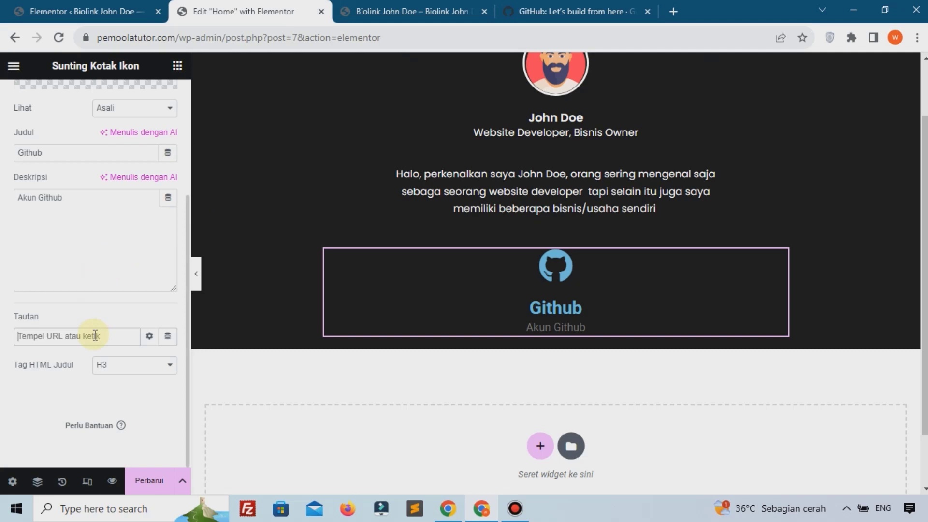
{"action": "key", "text": "ctrl+v"}
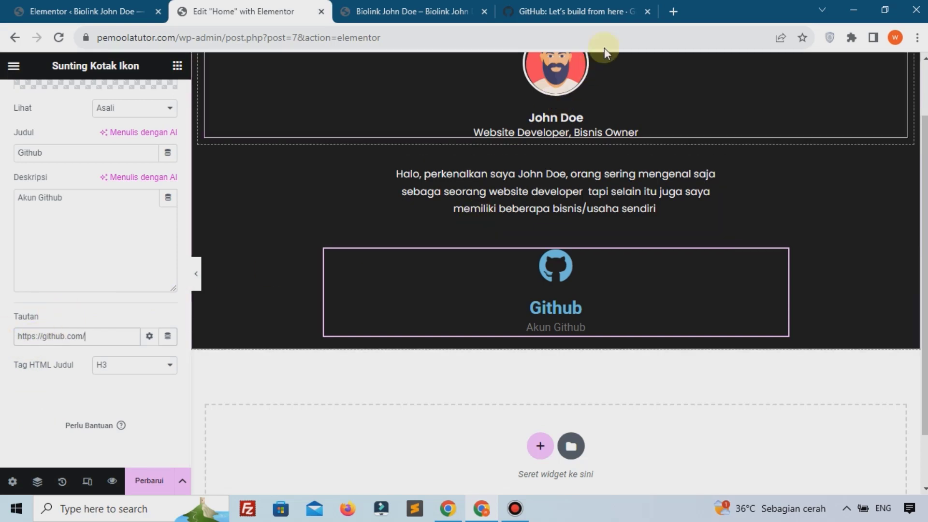
Step: Try the Framed view on the icon box's Github icon
{"action": "scroll", "coordinate": [95, 323], "scroll_direction": "up", "scroll_amount": 4}
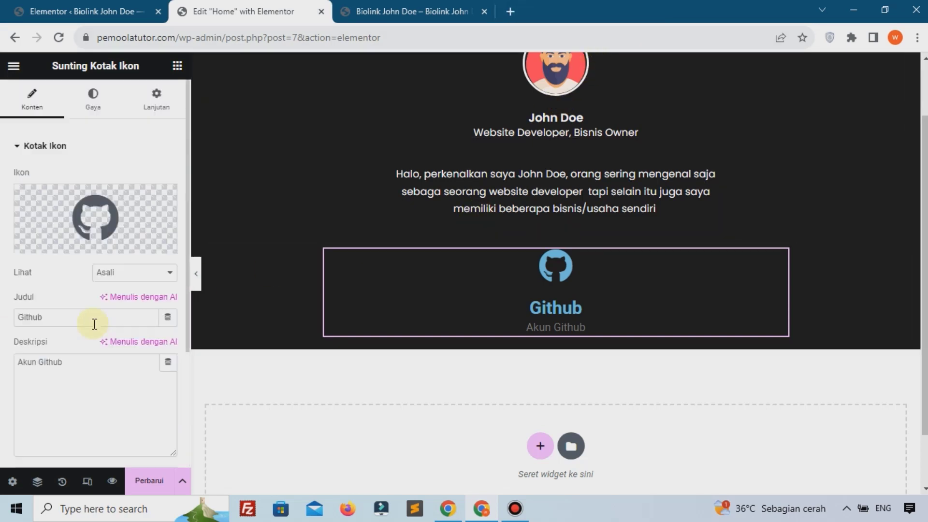
{"action": "scroll", "coordinate": [94, 323], "scroll_direction": "down", "scroll_amount": 3}
{"action": "scroll", "coordinate": [94, 322], "scroll_direction": "up", "scroll_amount": 3}
{"action": "left_click", "coordinate": [117, 272]}
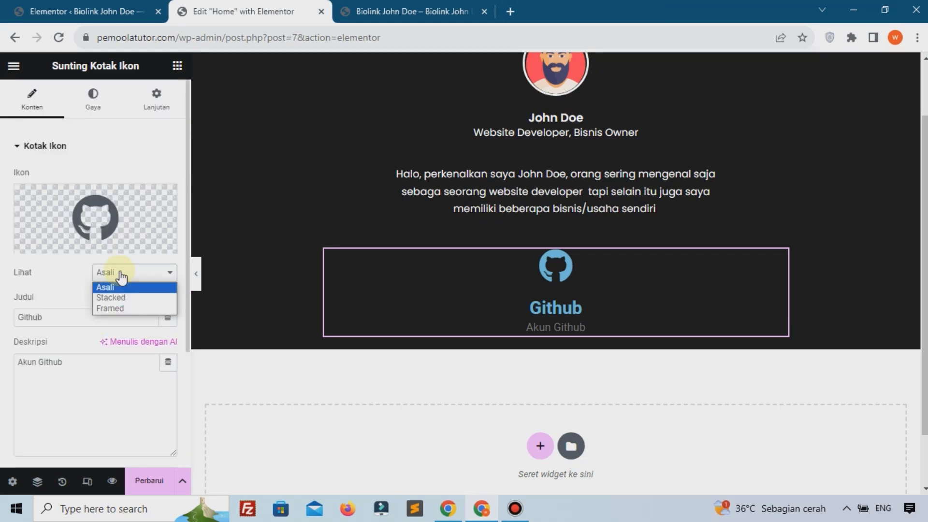
{"action": "left_click", "coordinate": [119, 308]}
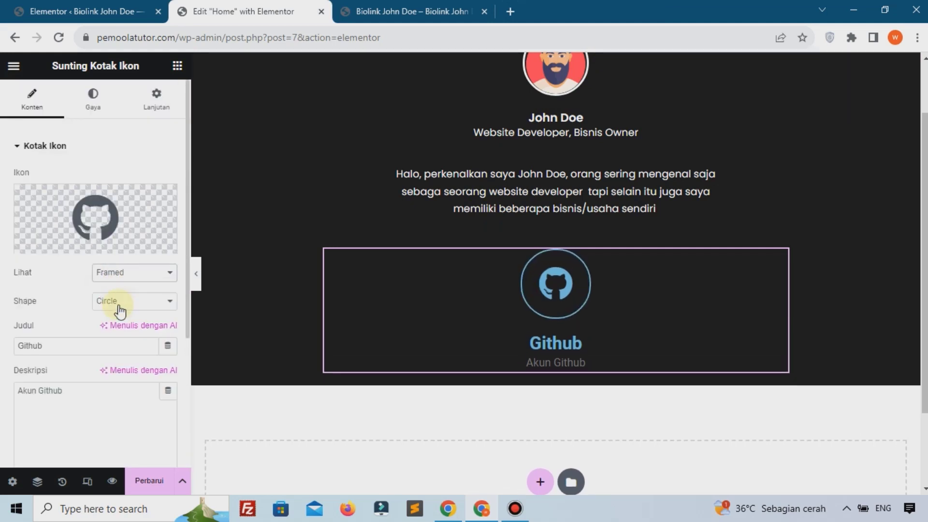
{"action": "left_click", "coordinate": [118, 302]}
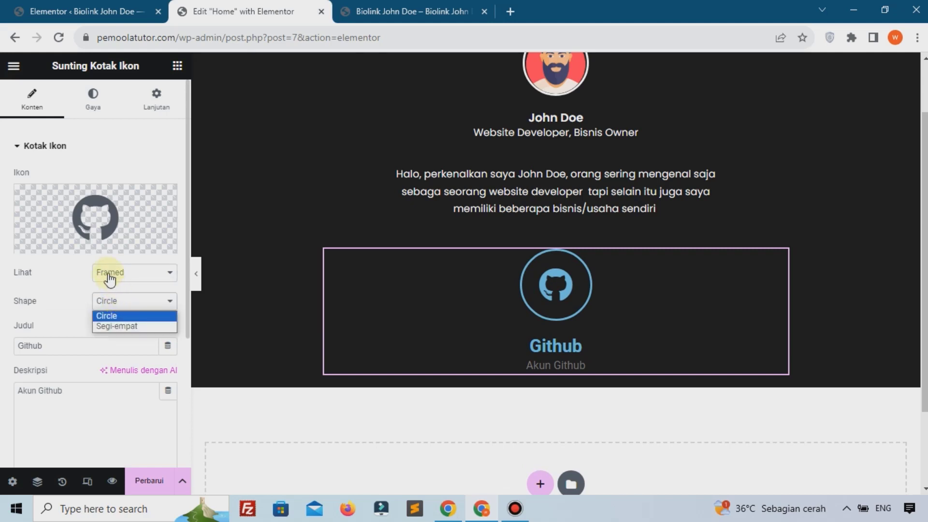
Step: Set the Github icon's view to Stacked and its shape to Segi-empat
{"action": "left_click", "coordinate": [108, 272]}
{"action": "left_click", "coordinate": [109, 297]}
{"action": "left_click", "coordinate": [110, 306]}
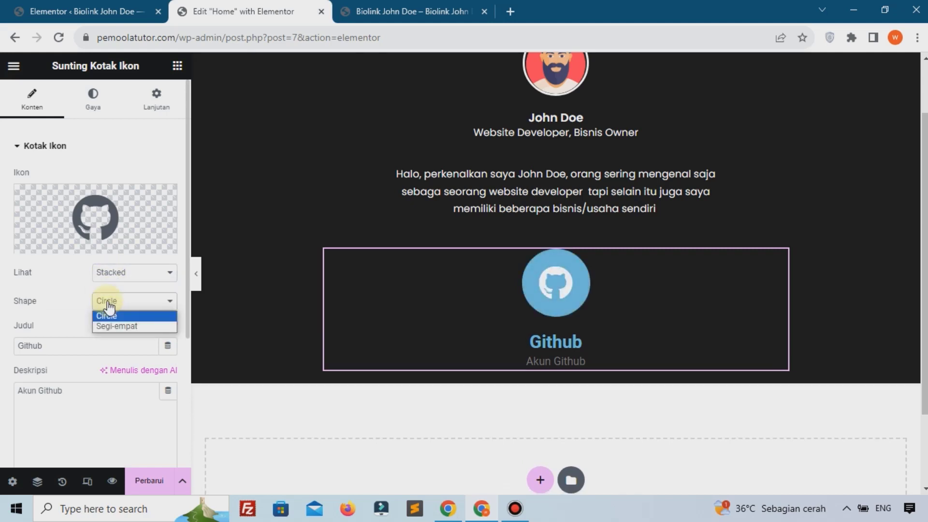
{"action": "left_click", "coordinate": [108, 324]}
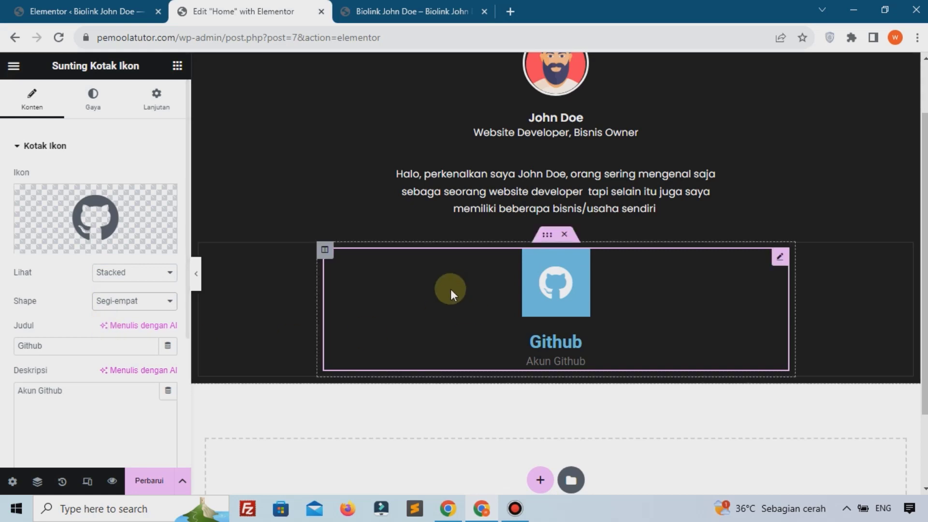
Step: Place the Github icon left of the icon box's text and align the content left
{"action": "mouse_move", "coordinate": [88, 215]}
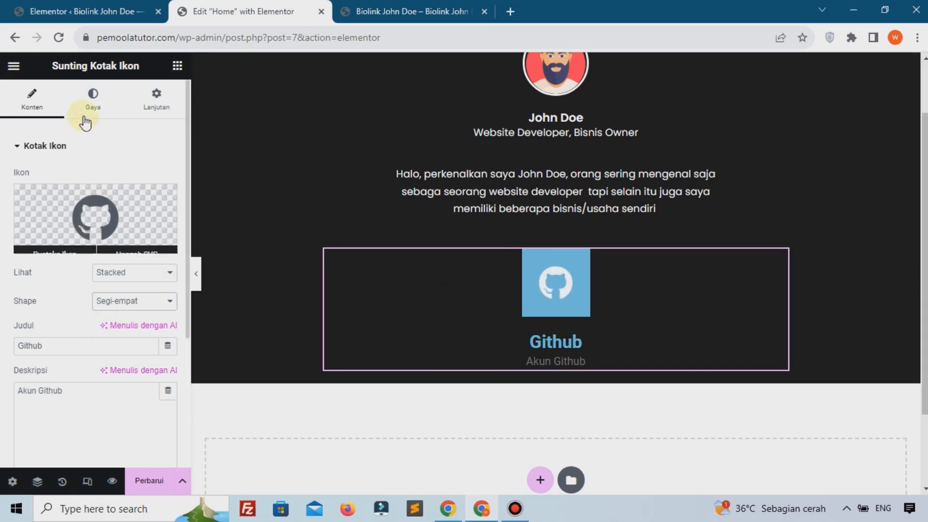
{"action": "left_click", "coordinate": [93, 97]}
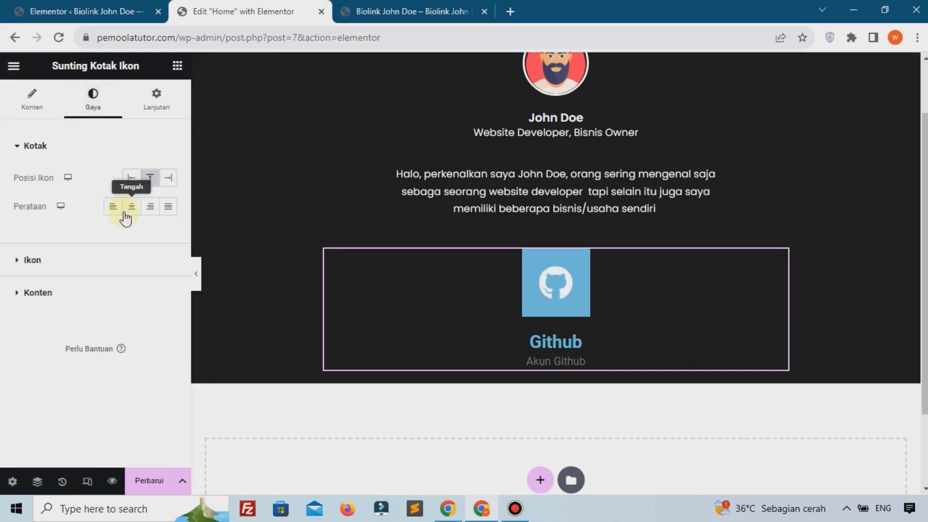
{"action": "left_click", "coordinate": [129, 179]}
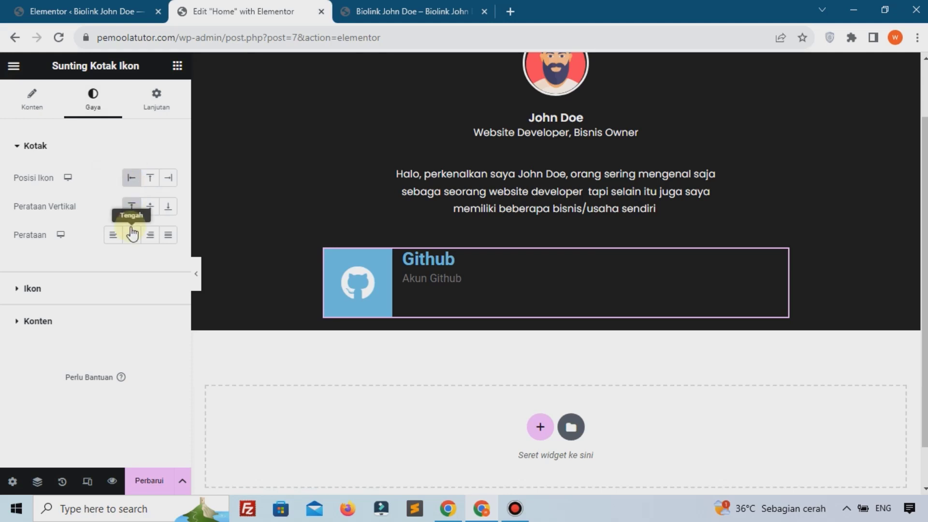
{"action": "left_click", "coordinate": [113, 235]}
Step: Check the icon box in the tablet layout and set its icon position to left for mobile portrait, returning to the desktop view
{"action": "left_click", "coordinate": [69, 180]}
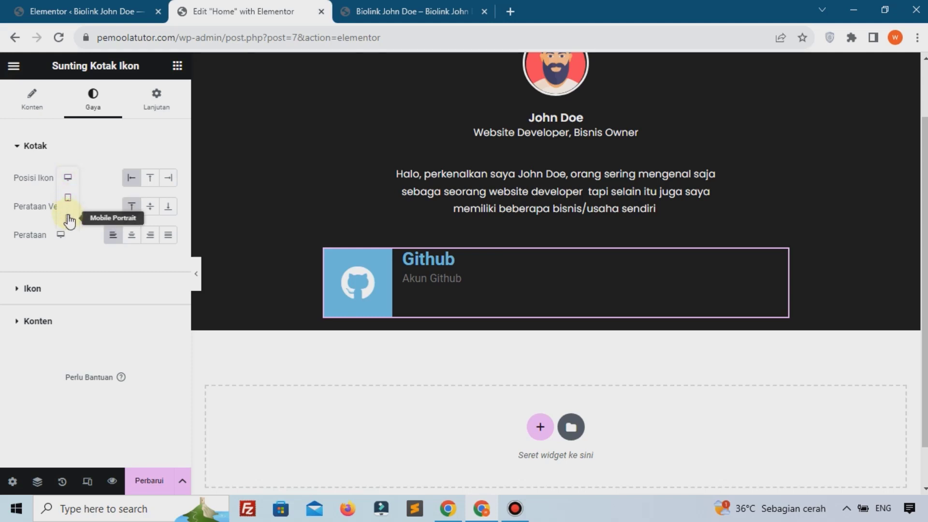
{"action": "left_click", "coordinate": [67, 198]}
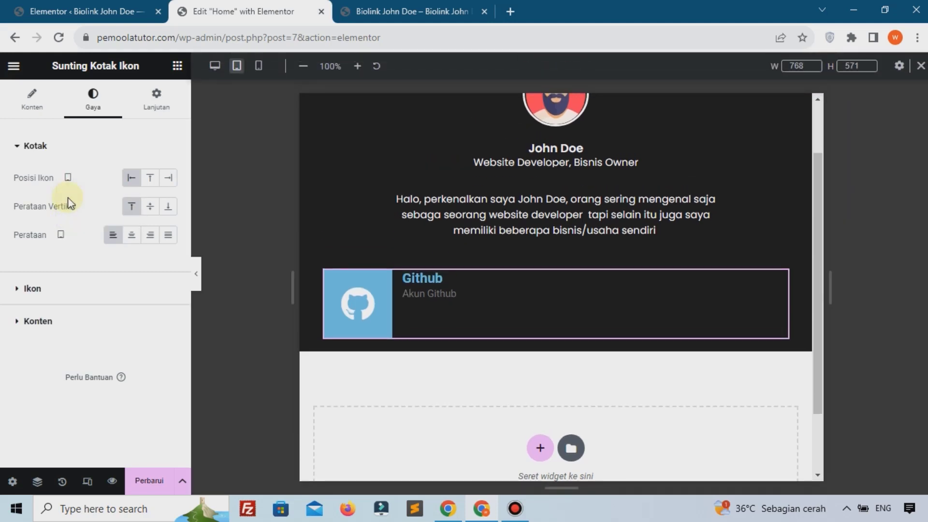
{"action": "left_click", "coordinate": [68, 177]}
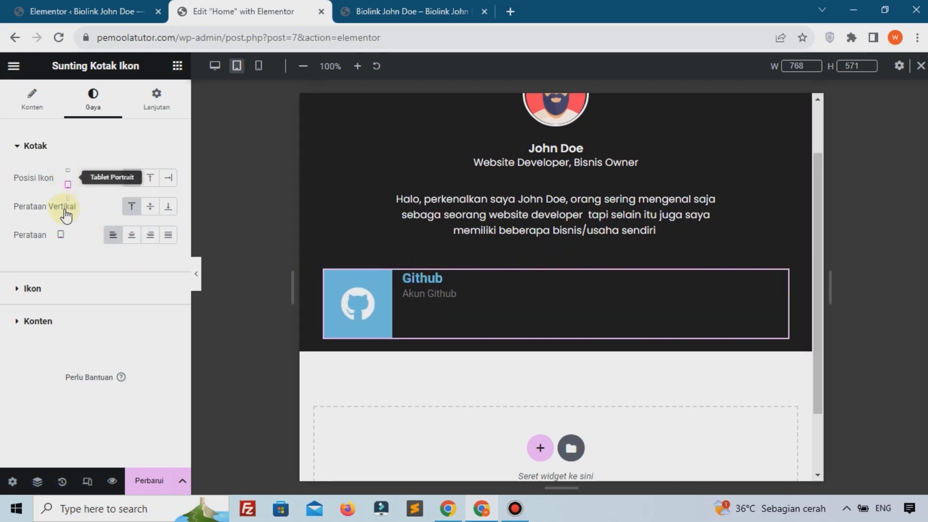
{"action": "left_click", "coordinate": [67, 199]}
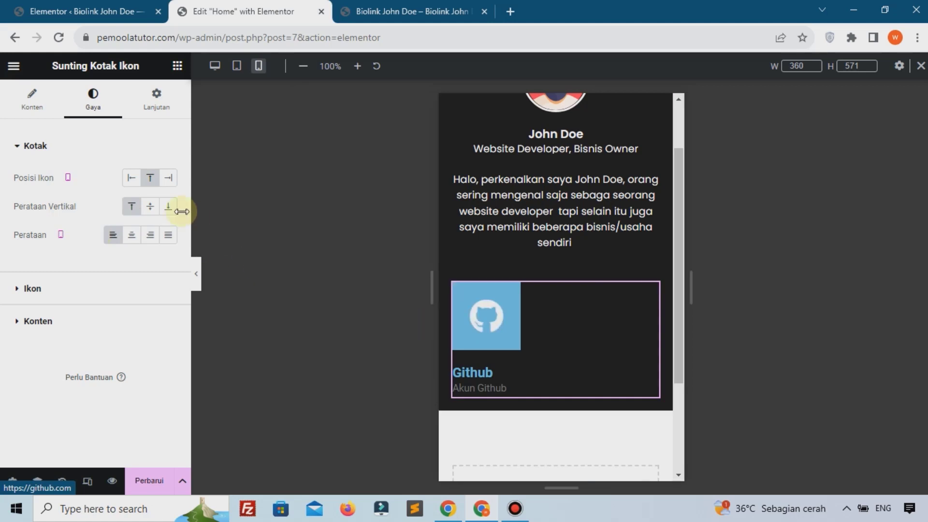
{"action": "left_click", "coordinate": [130, 178]}
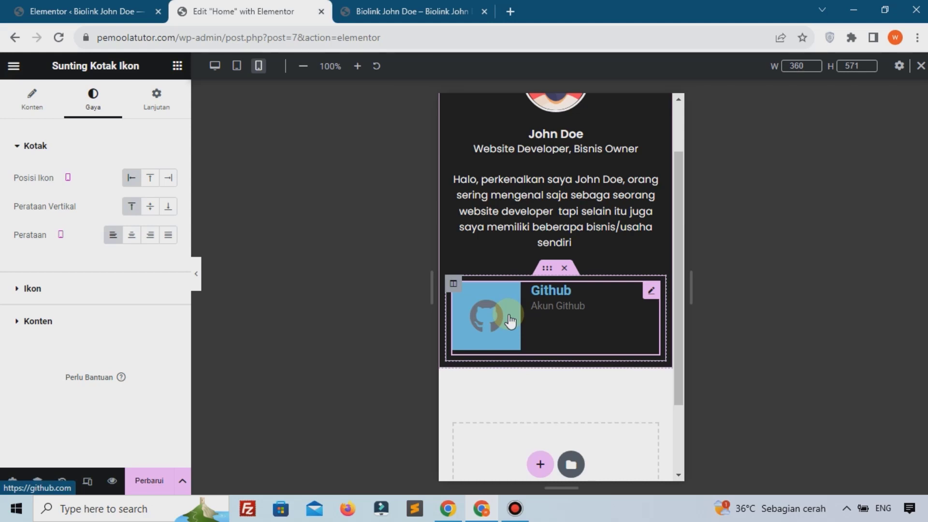
{"action": "left_click", "coordinate": [220, 72]}
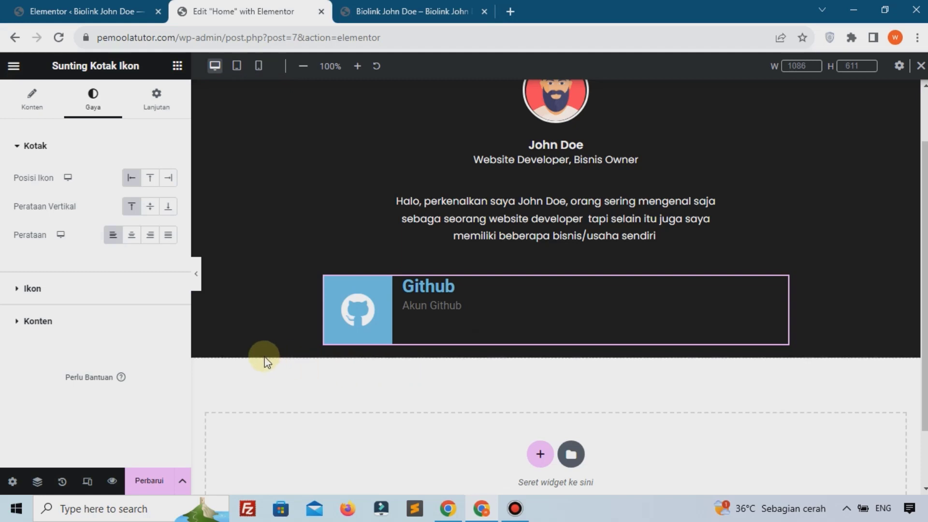
Step: Give the Github icon box a classic background in black (#000000)
{"action": "left_click", "coordinate": [161, 108]}
{"action": "scroll", "coordinate": [99, 304], "scroll_direction": "down", "scroll_amount": 4}
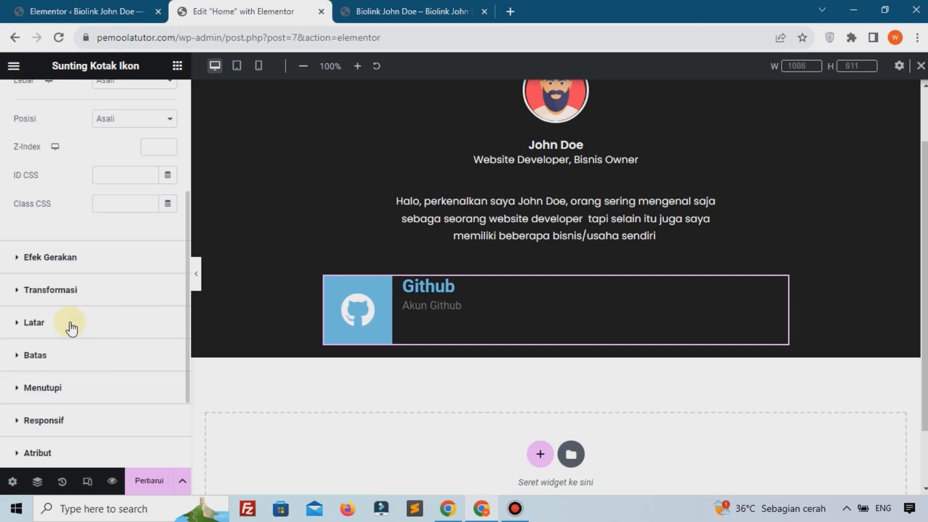
{"action": "scroll", "coordinate": [70, 322], "scroll_direction": "up", "scroll_amount": 4}
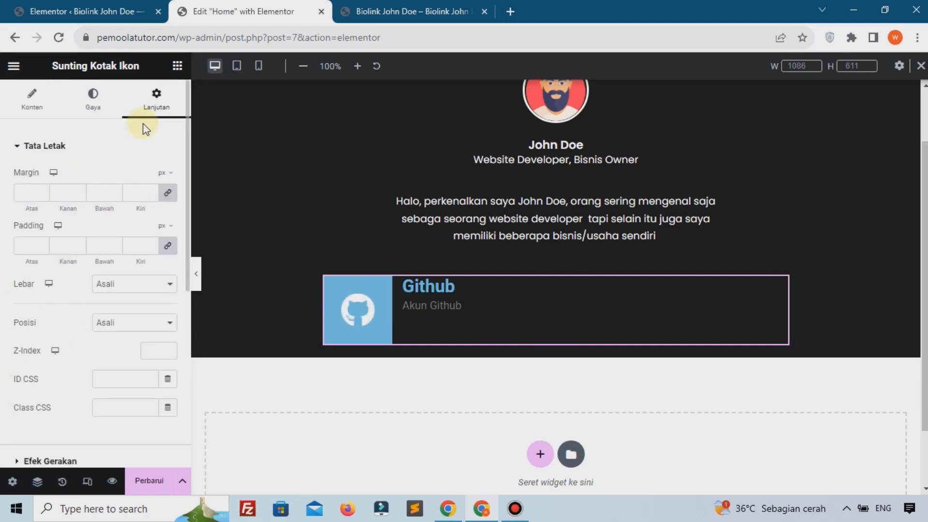
{"action": "scroll", "coordinate": [59, 299], "scroll_direction": "down", "scroll_amount": 4}
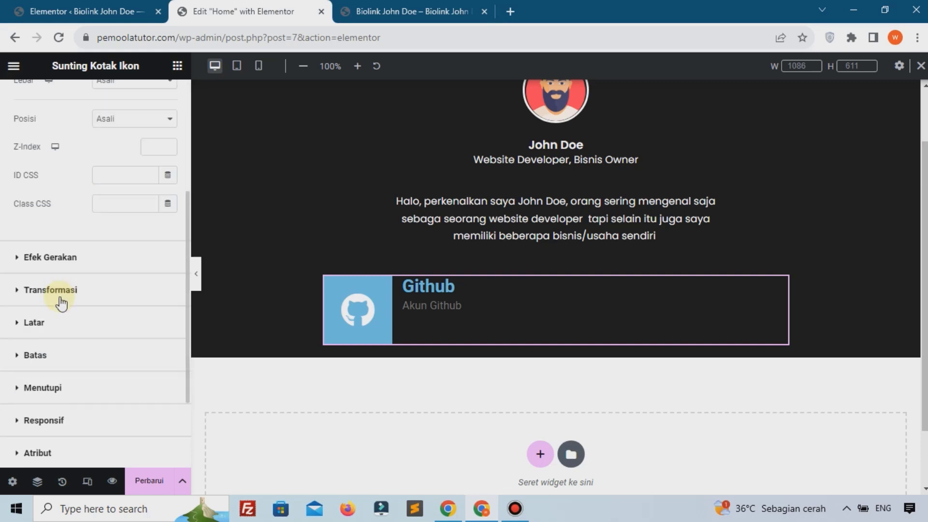
{"action": "left_click", "coordinate": [66, 336]}
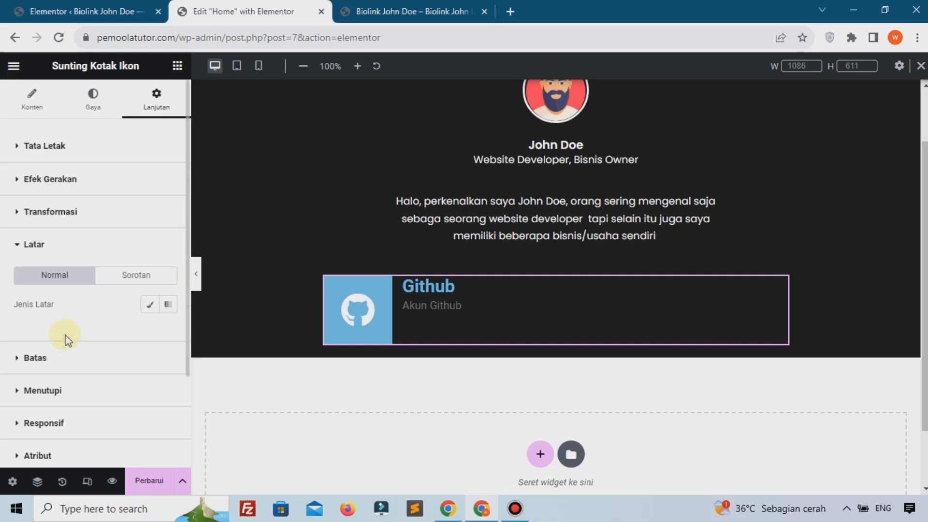
{"action": "left_click", "coordinate": [149, 305]}
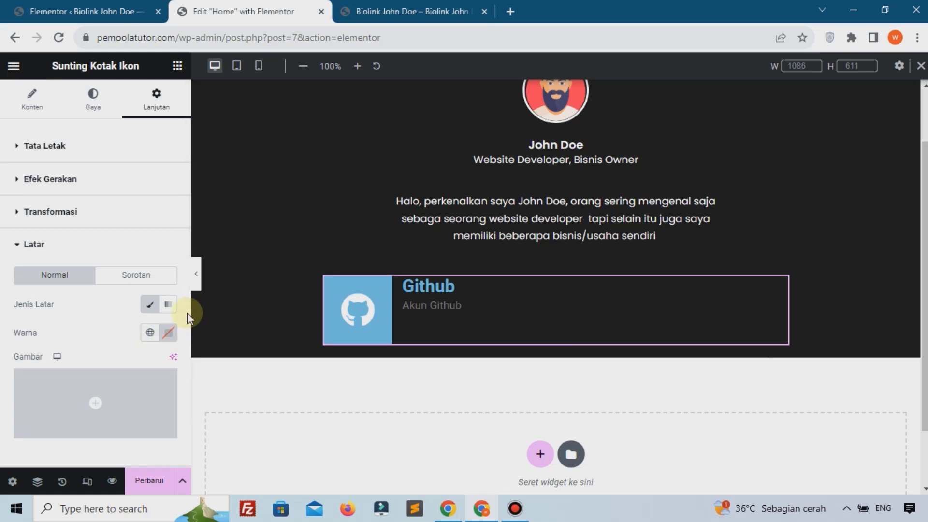
{"action": "left_click", "coordinate": [169, 332]}
{"action": "left_click_drag", "start_coordinate": [211, 193], "coordinate": [246, 274]}
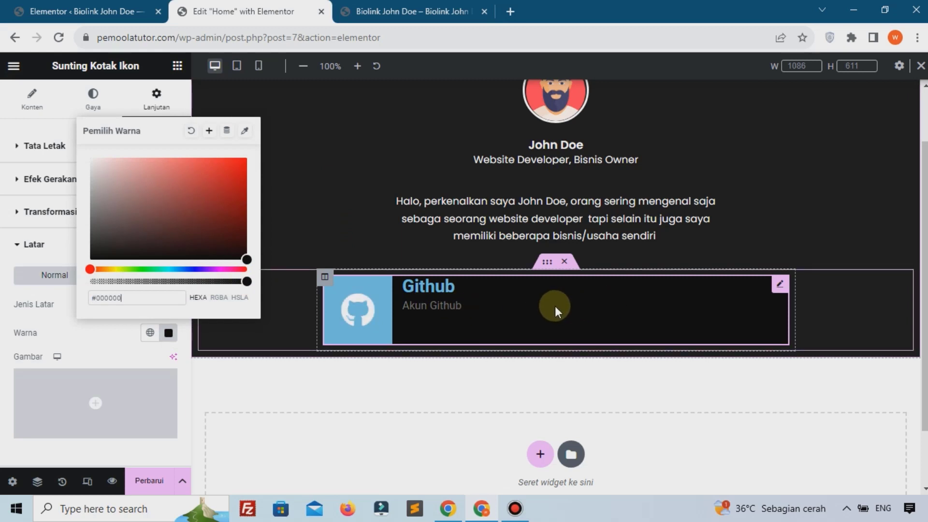
{"action": "left_click", "coordinate": [98, 345]}
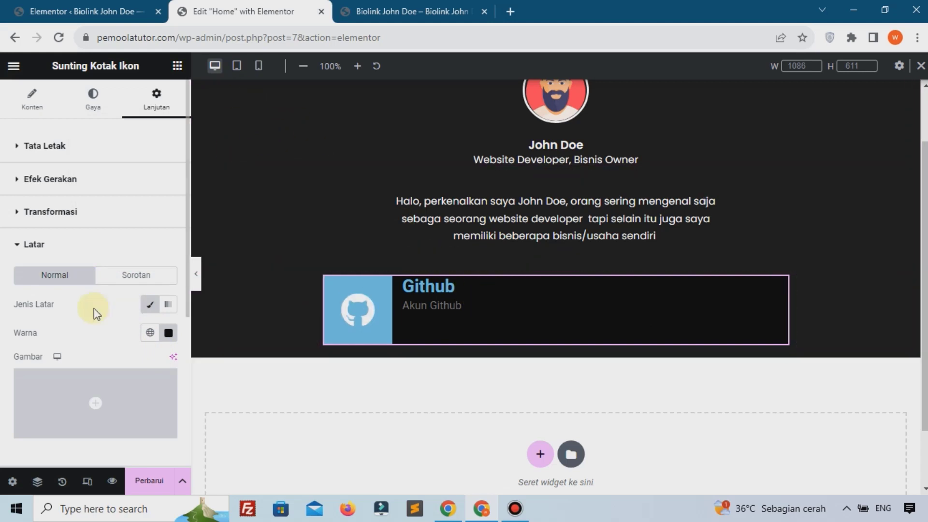
Step: Give the icon box a solid border 1 px wide with a 5 px radius, and update the page
{"action": "scroll", "coordinate": [94, 310], "scroll_direction": "down", "scroll_amount": 4}
{"action": "scroll", "coordinate": [94, 309], "scroll_direction": "up", "scroll_amount": 4}
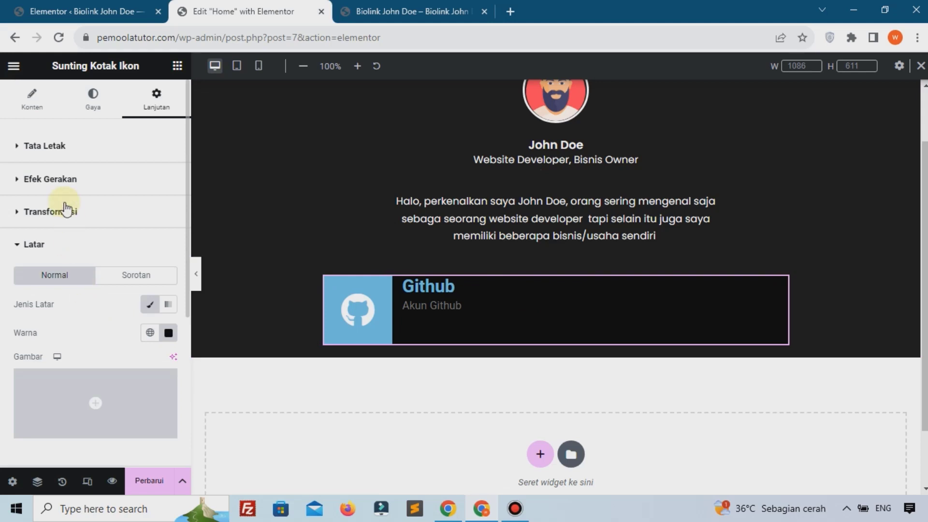
{"action": "scroll", "coordinate": [63, 314], "scroll_direction": "down", "scroll_amount": 4}
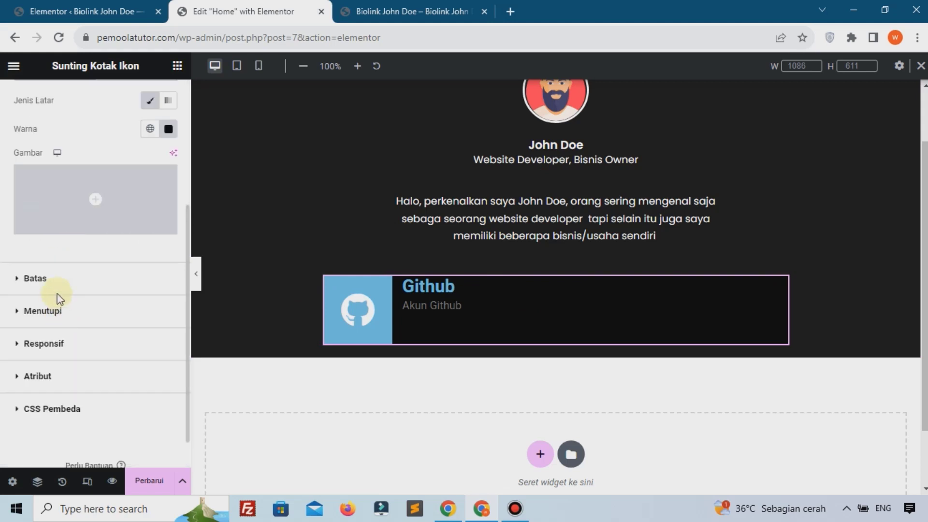
{"action": "left_click", "coordinate": [57, 290]}
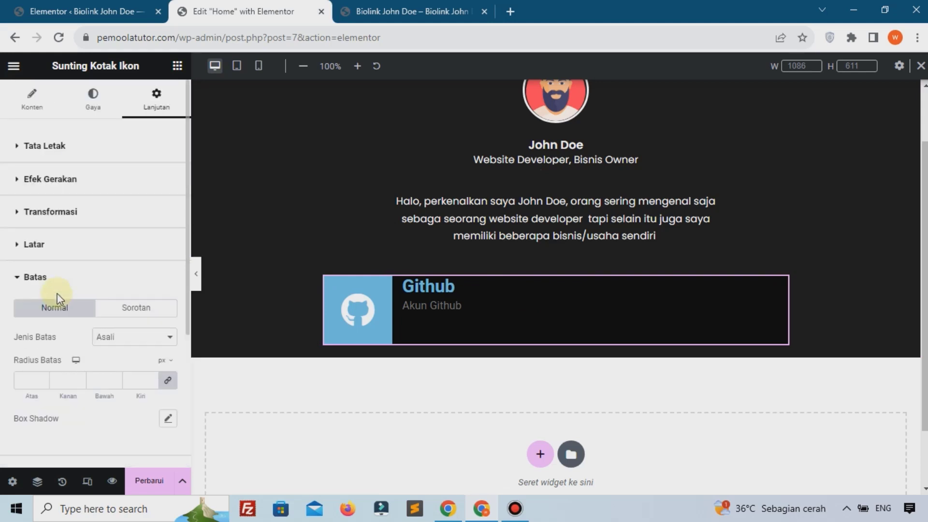
{"action": "left_click", "coordinate": [128, 339]}
{"action": "left_click", "coordinate": [124, 370]}
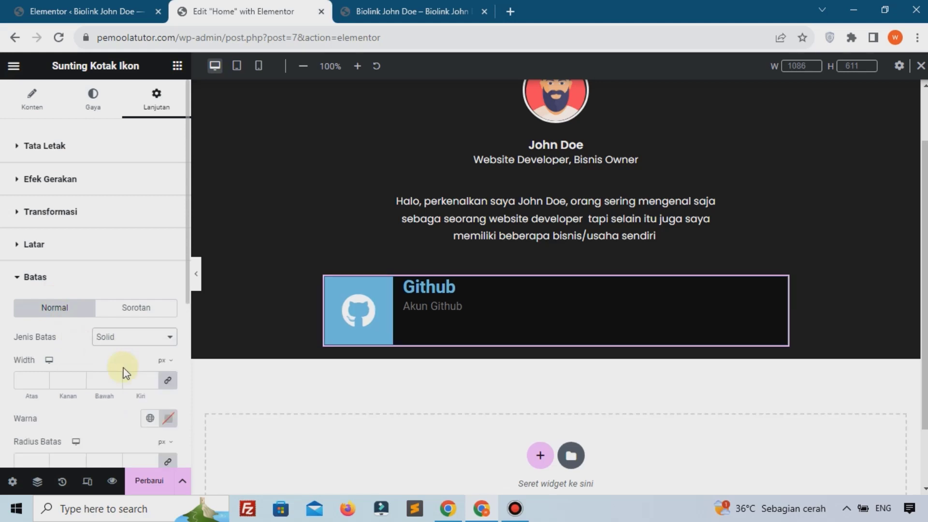
{"action": "type", "text": "1"}
{"action": "scroll", "coordinate": [120, 358], "scroll_direction": "down", "scroll_amount": 3}
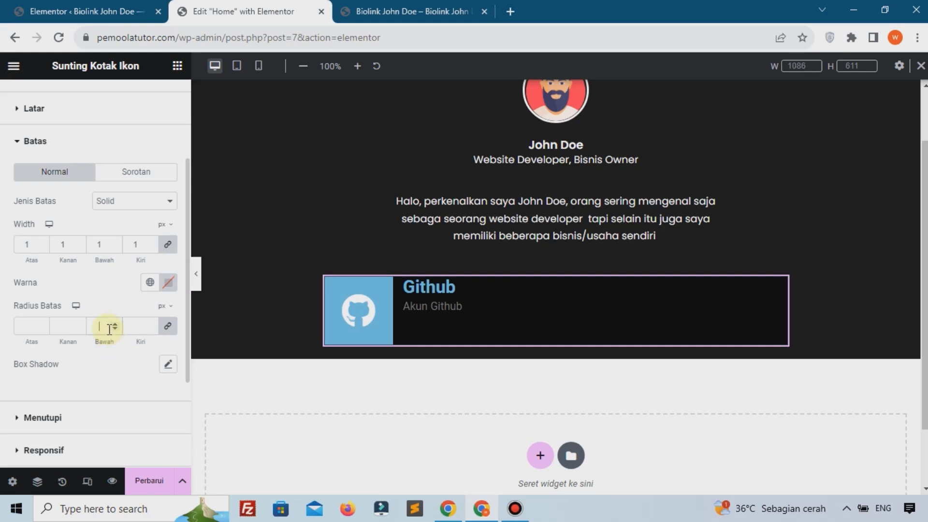
{"action": "type", "text": "5"}
{"action": "left_click", "coordinate": [142, 478]}
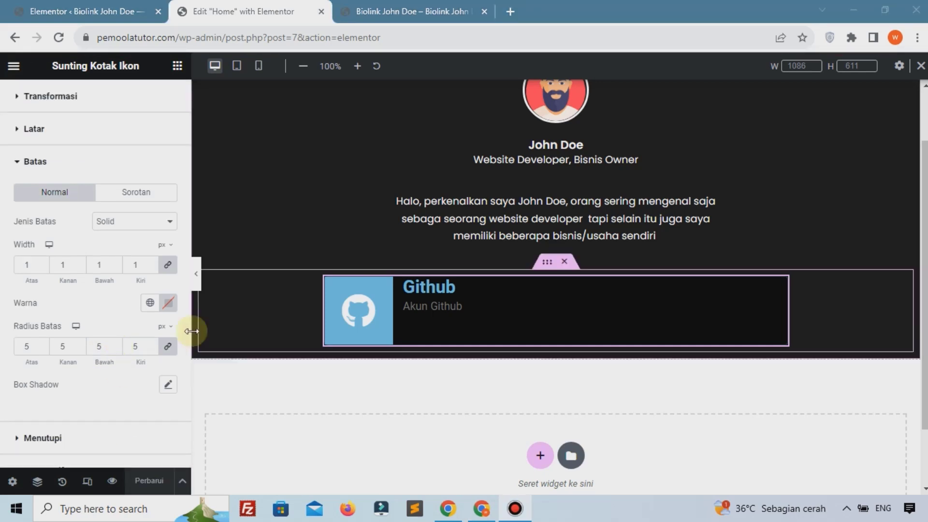
Step: Set the icon box's border color to semi-transparent white #FFFFFF78, and update the page to check it on the live site
{"action": "left_click", "coordinate": [169, 303]}
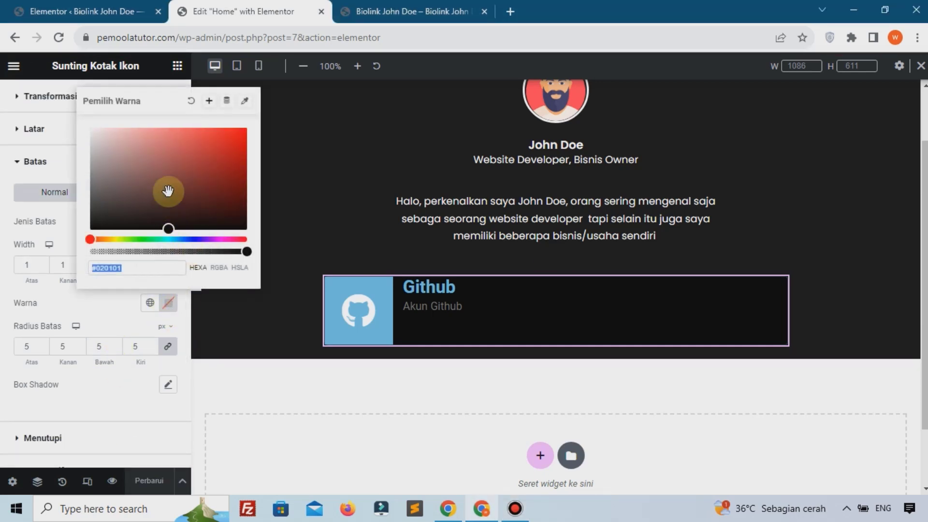
{"action": "left_click", "coordinate": [166, 248]}
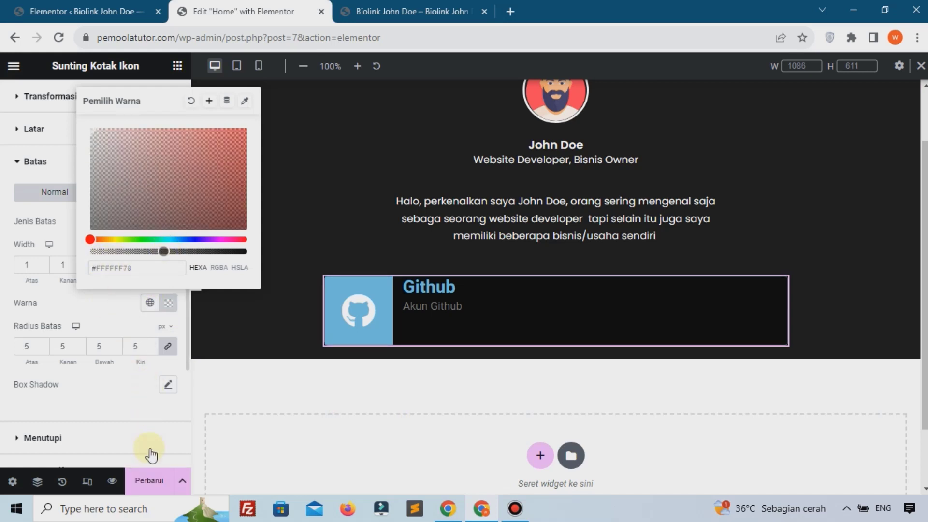
{"action": "left_click", "coordinate": [151, 494]}
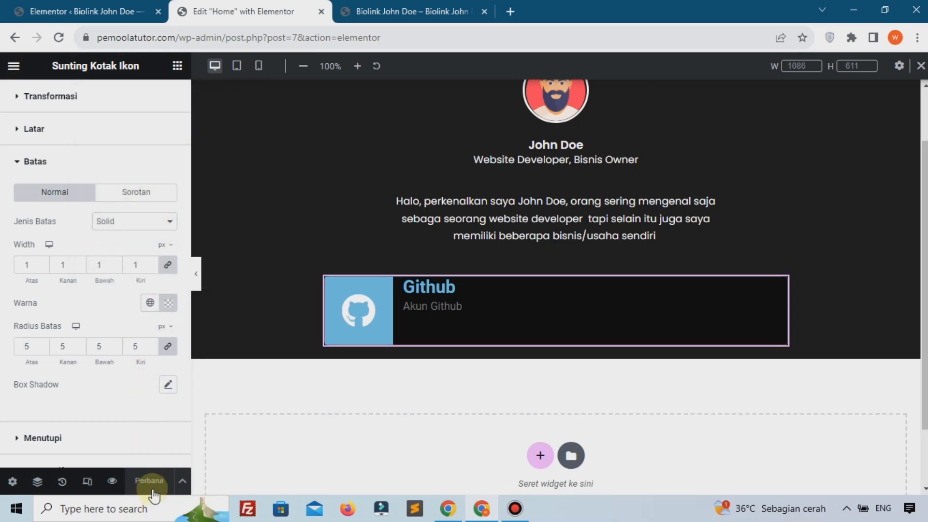
{"action": "left_click", "coordinate": [411, 11]}
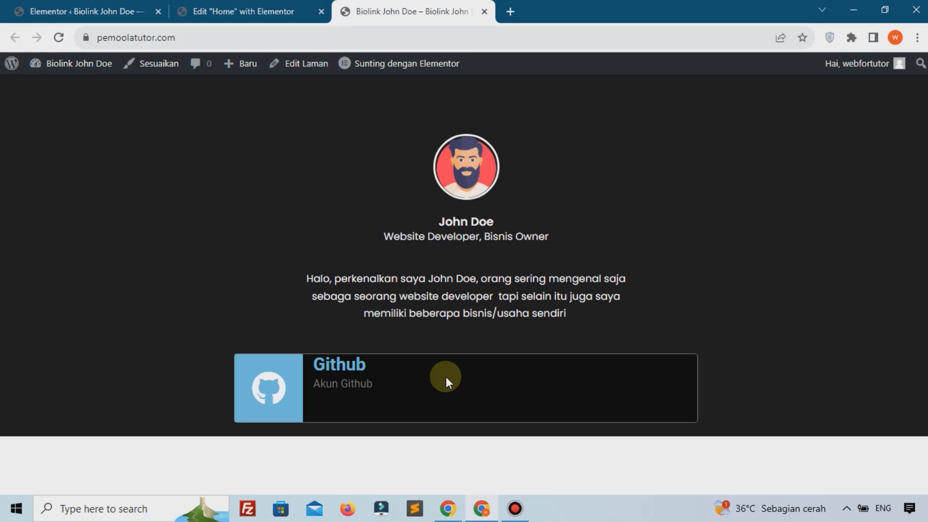
{"action": "left_click", "coordinate": [213, 6]}
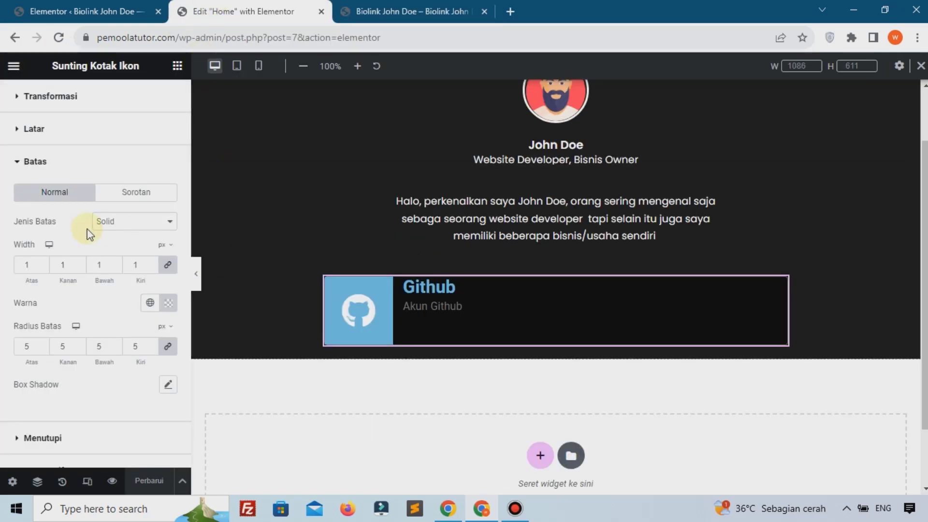
Step: Set the Github icon box's padding to 14 px on all sides
{"action": "scroll", "coordinate": [89, 234], "scroll_direction": "up", "scroll_amount": 3}
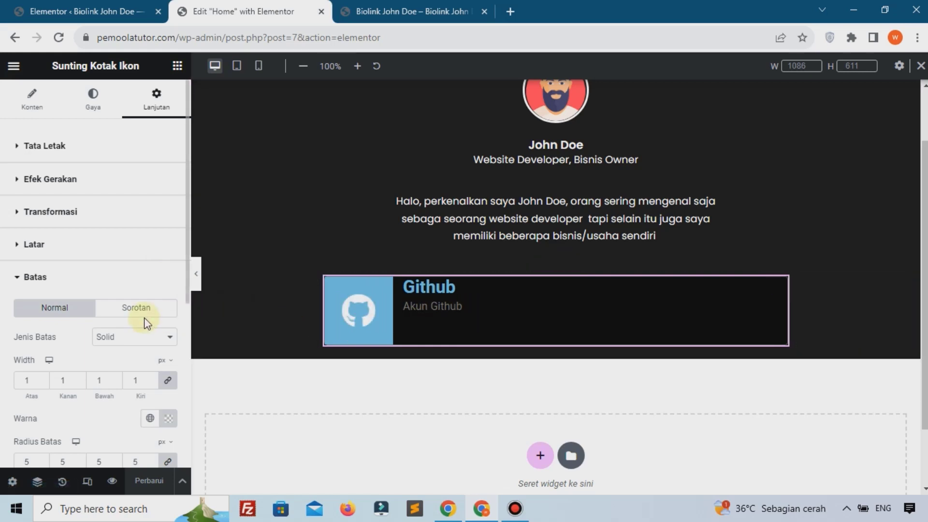
{"action": "left_click", "coordinate": [70, 153]}
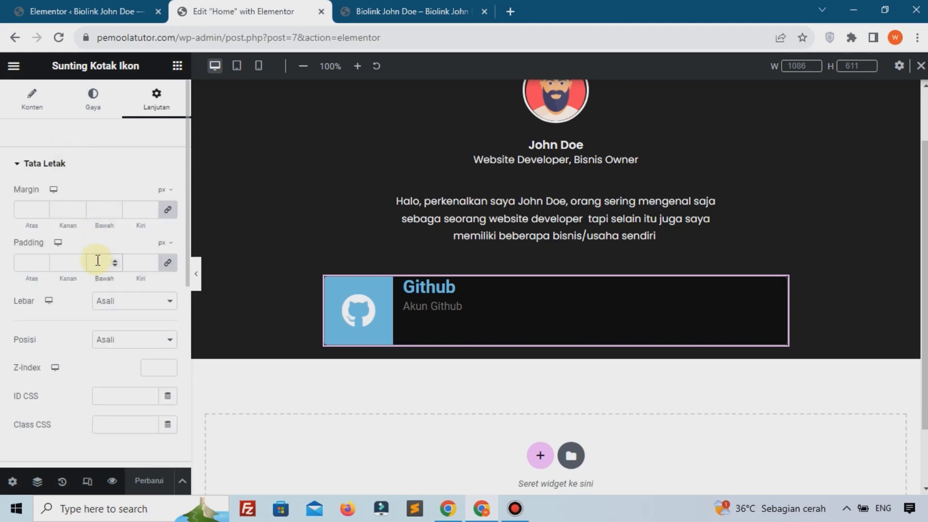
{"action": "type", "text": "14"}
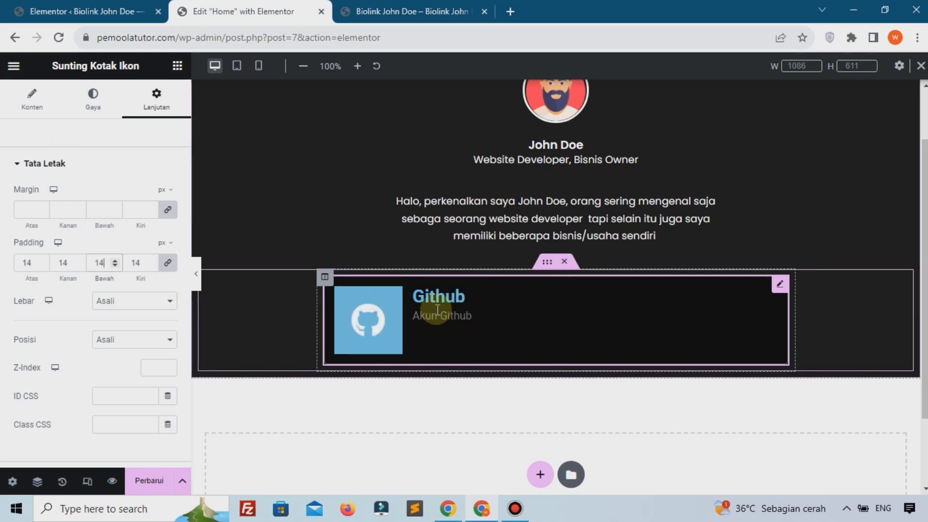
Step: Give the icon box a classic hover background in near-black #0C0B0B
{"action": "scroll", "coordinate": [58, 356], "scroll_direction": "down", "scroll_amount": 4}
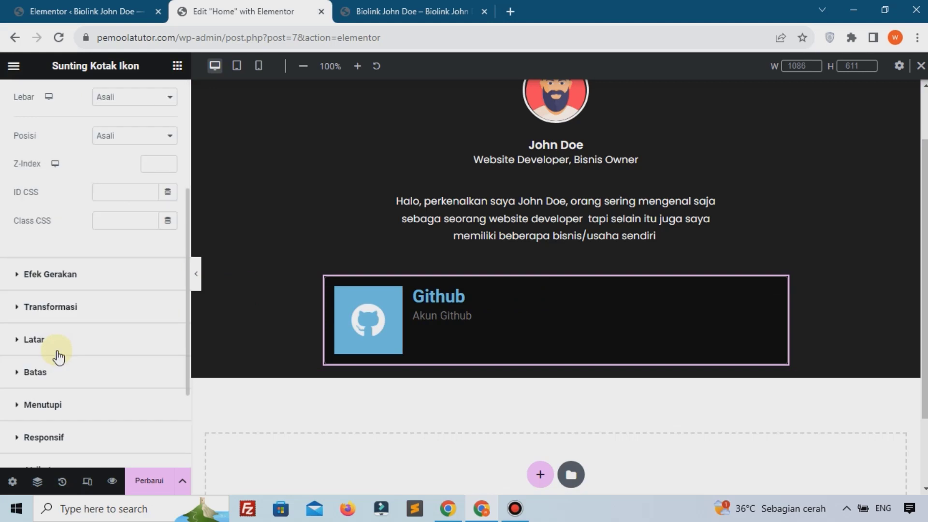
{"action": "left_click", "coordinate": [58, 341]}
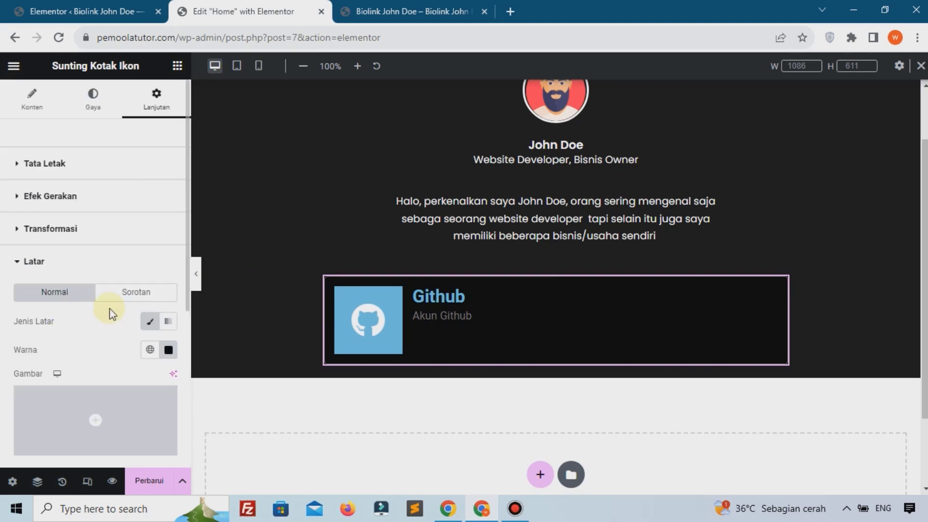
{"action": "left_click", "coordinate": [126, 293]}
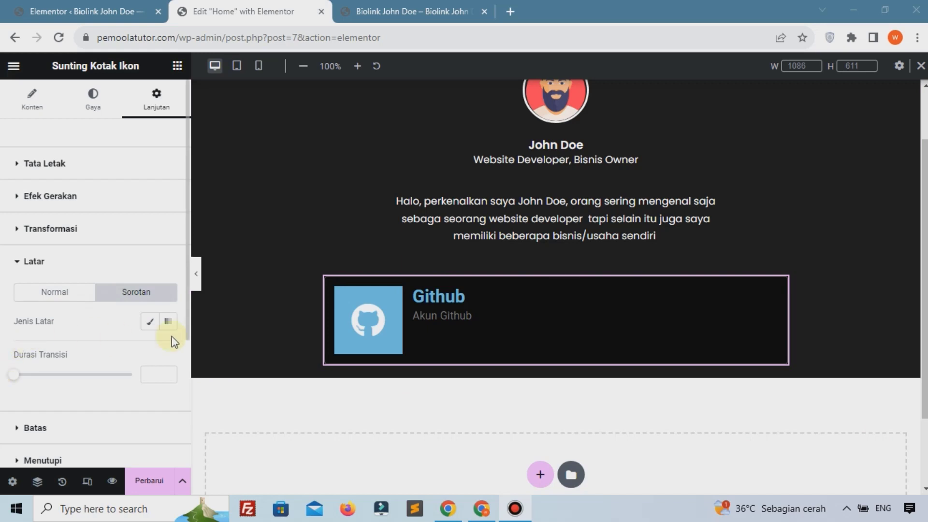
{"action": "left_click", "coordinate": [151, 321]}
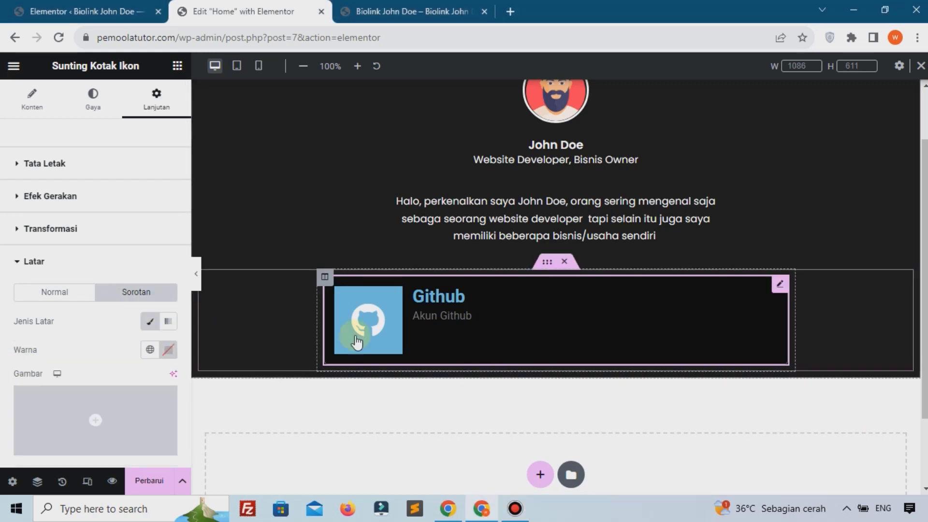
{"action": "left_click", "coordinate": [168, 349]}
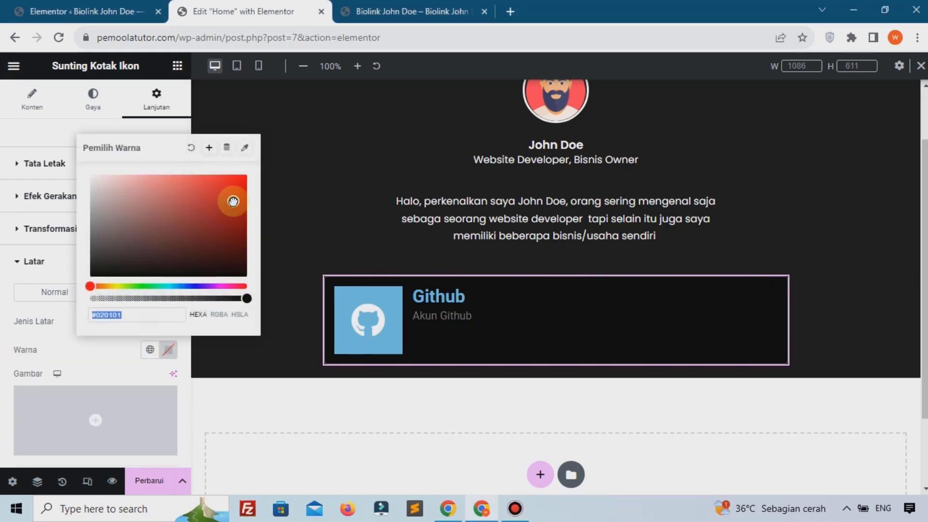
{"action": "left_click", "coordinate": [222, 196]}
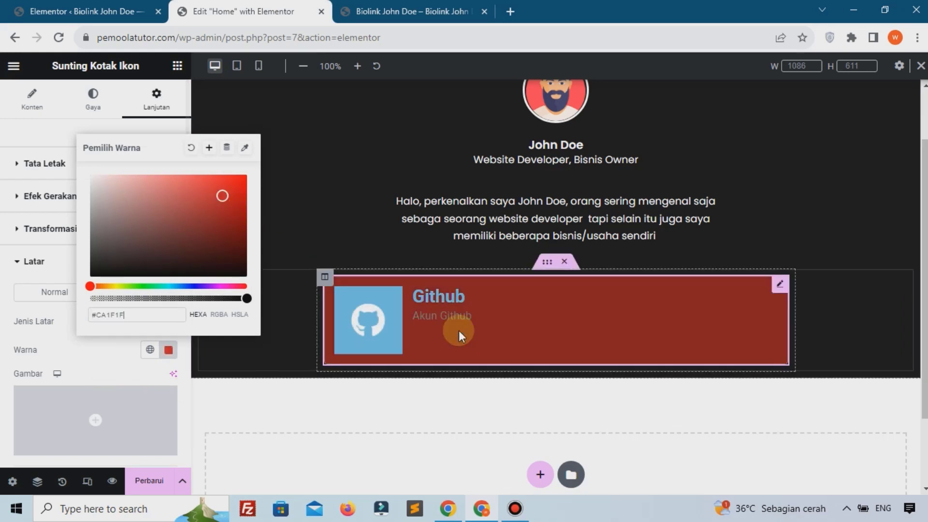
{"action": "left_click", "coordinate": [151, 317]}
{"action": "key", "text": "ctrl+a"}
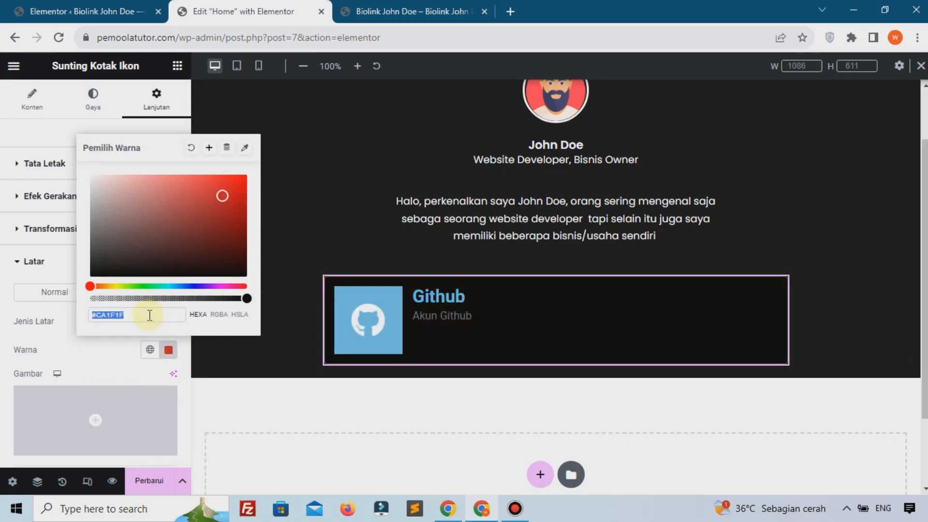
{"action": "type", "text": "#0C0B0B"}
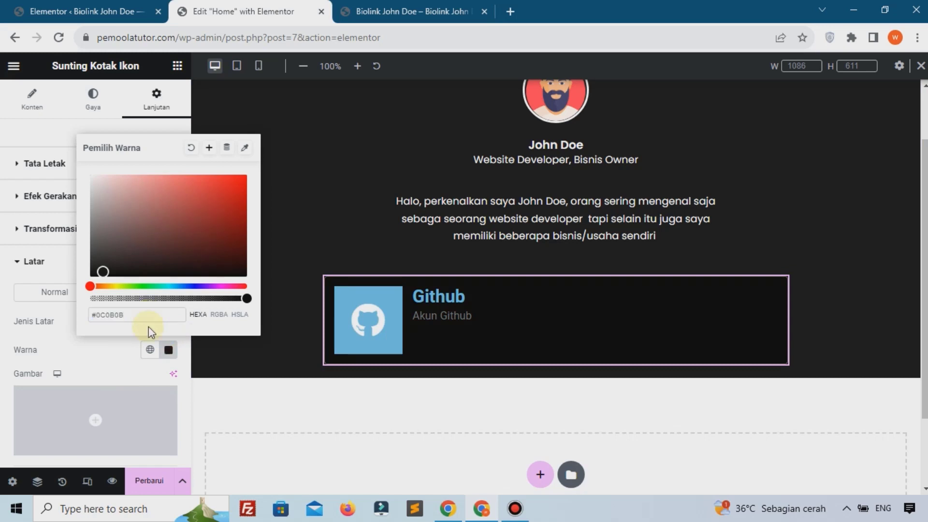
{"action": "left_click", "coordinate": [100, 360]}
Step: Update the page and reload the live site to check the icon box's padding and hover background
{"action": "left_click", "coordinate": [147, 480]}
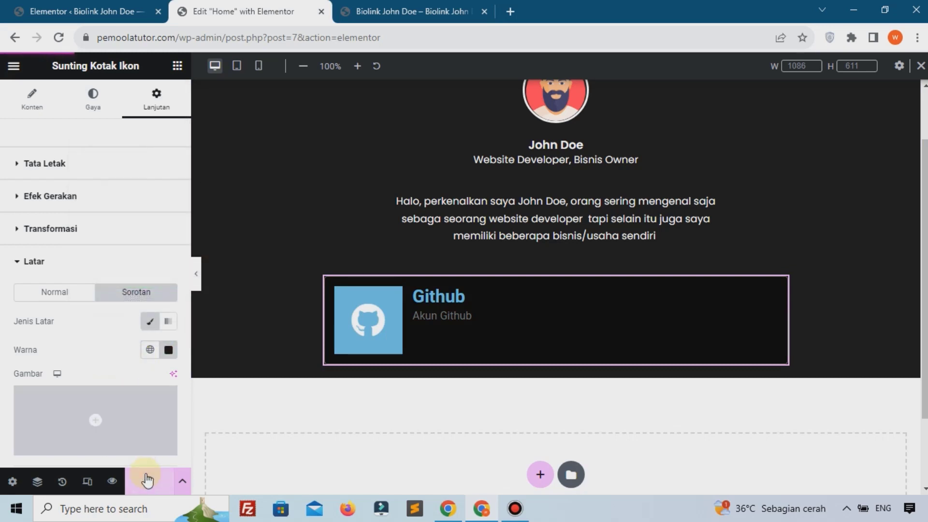
{"action": "left_click", "coordinate": [356, 7]}
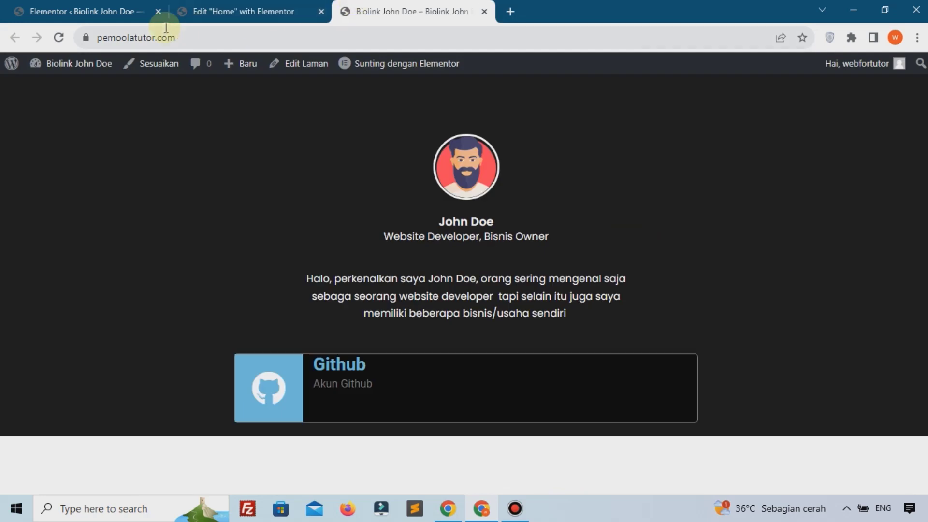
{"action": "left_click", "coordinate": [58, 37]}
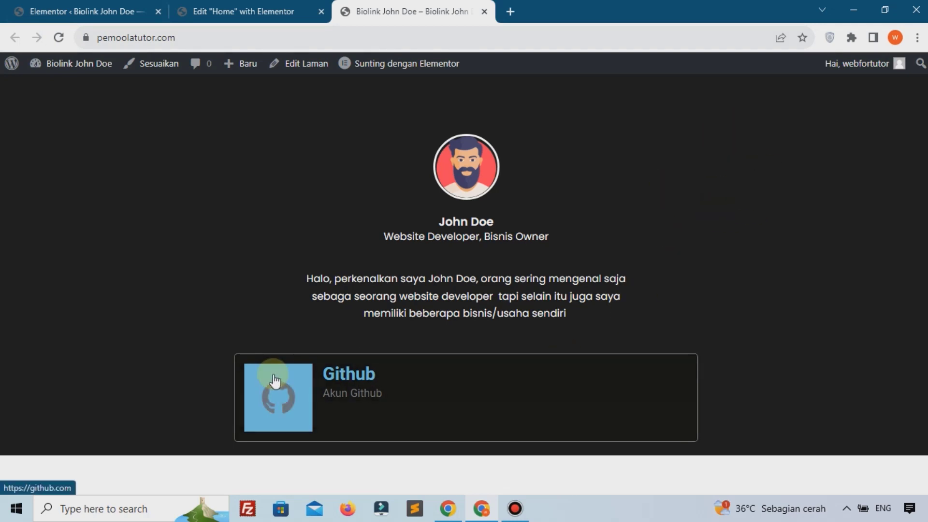
Step: Back in the Elementor editor, set the Github icon's normal primary color to dark blue #0D1E25
{"action": "left_click", "coordinate": [207, 11]}
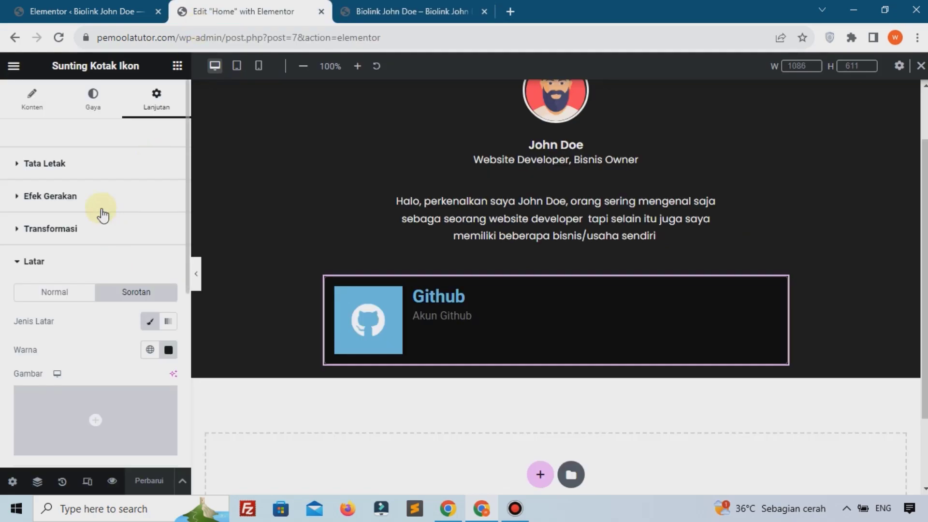
{"action": "left_click", "coordinate": [88, 119]}
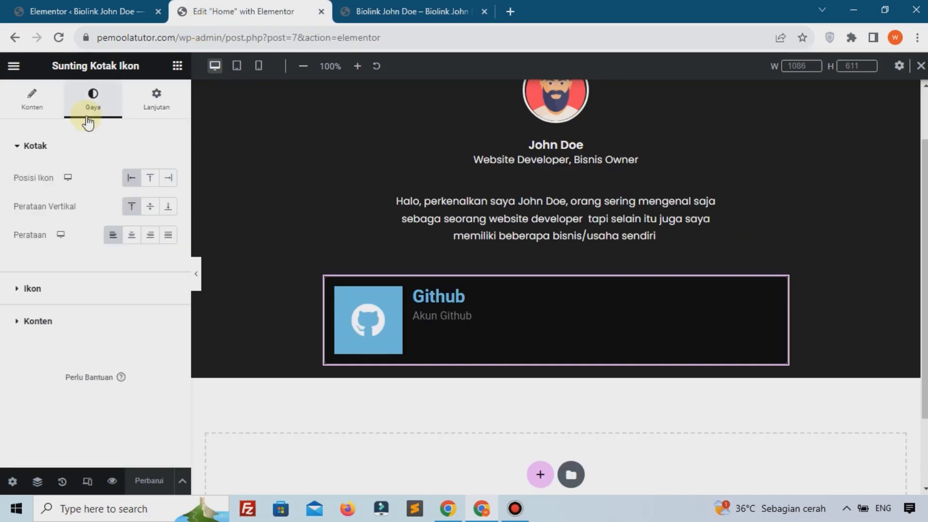
{"action": "left_click", "coordinate": [83, 288]}
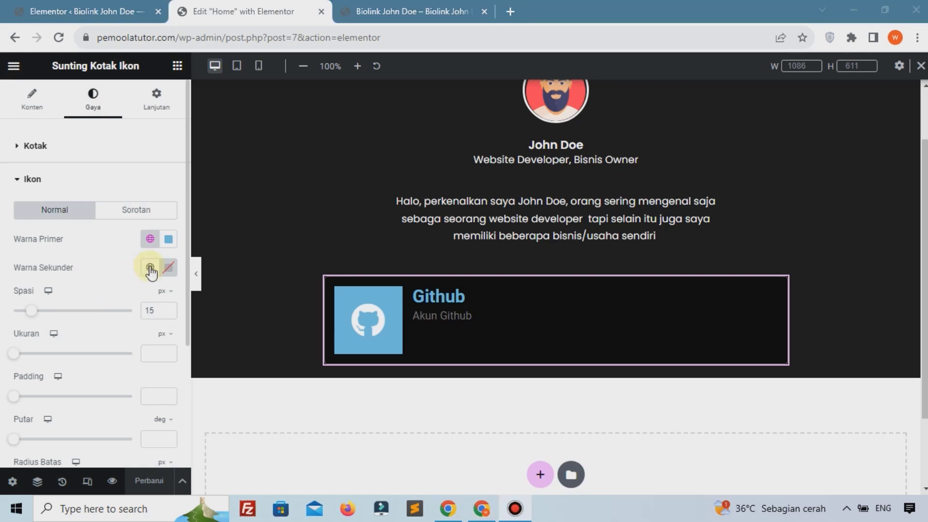
{"action": "left_click", "coordinate": [169, 240]}
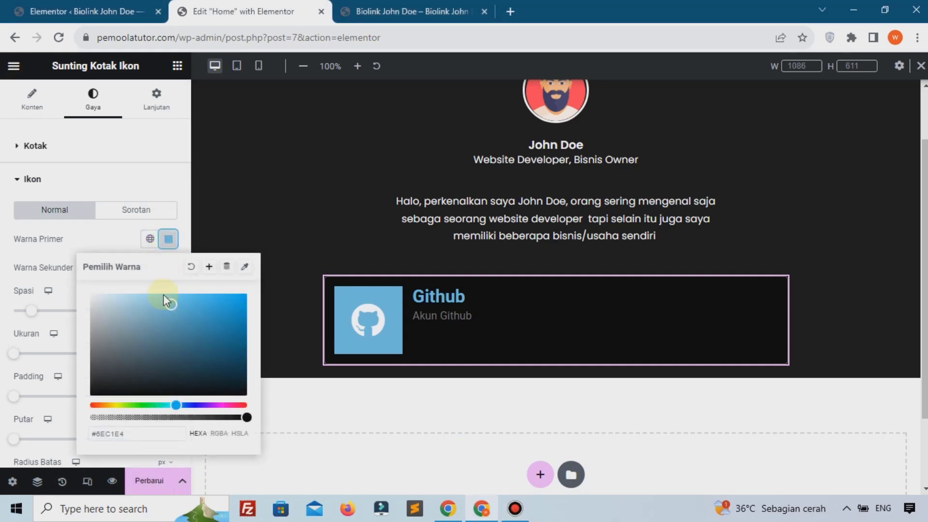
{"action": "left_click", "coordinate": [151, 437]}
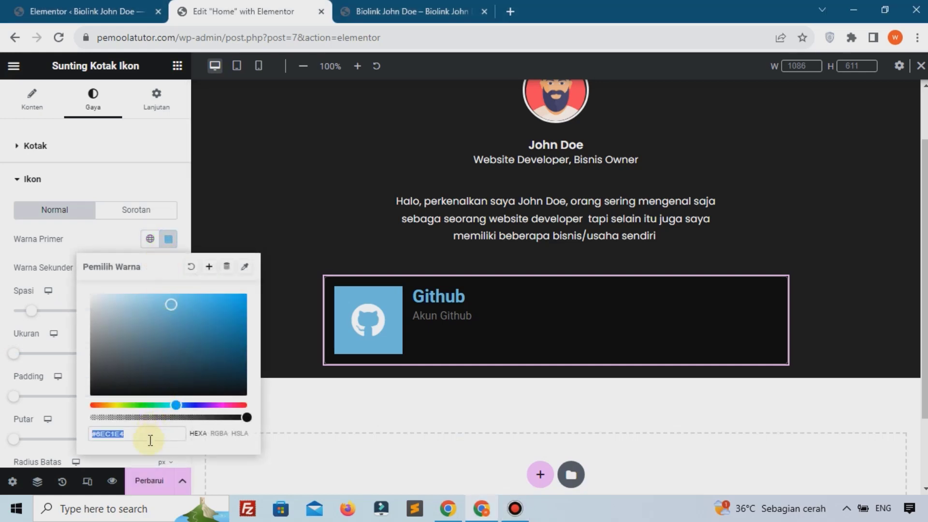
{"action": "type", "text": "#0D1E25"}
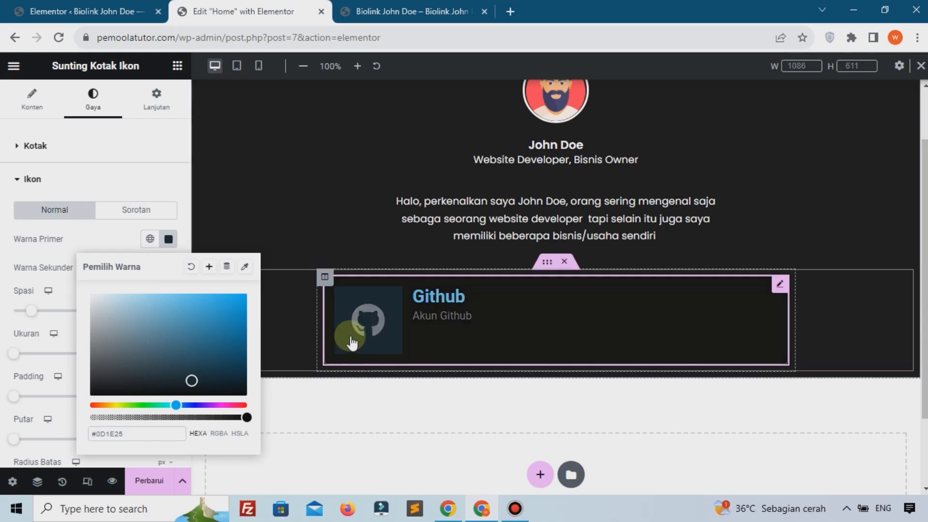
{"action": "left_click", "coordinate": [109, 239]}
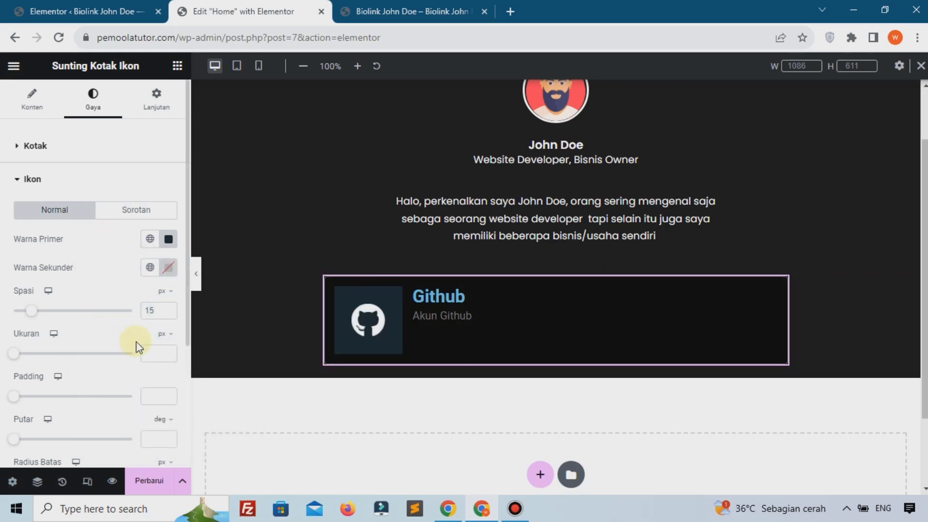
Step: Set the Github icon's size to 24 px and its border radius to 5 px on all corners
{"action": "left_click", "coordinate": [151, 352]}
{"action": "type", "text": "2"}
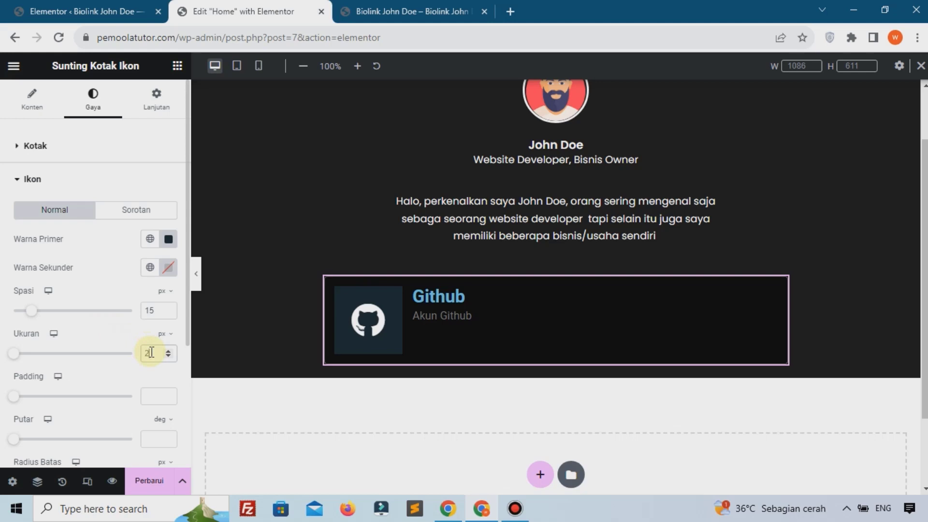
{"action": "type", "text": "0"}
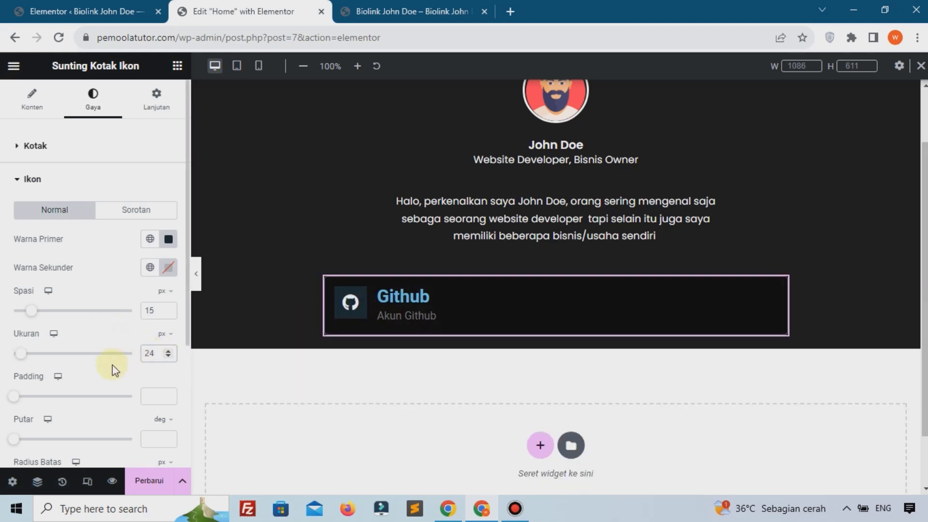
{"action": "scroll", "coordinate": [92, 382], "scroll_direction": "down", "scroll_amount": 3}
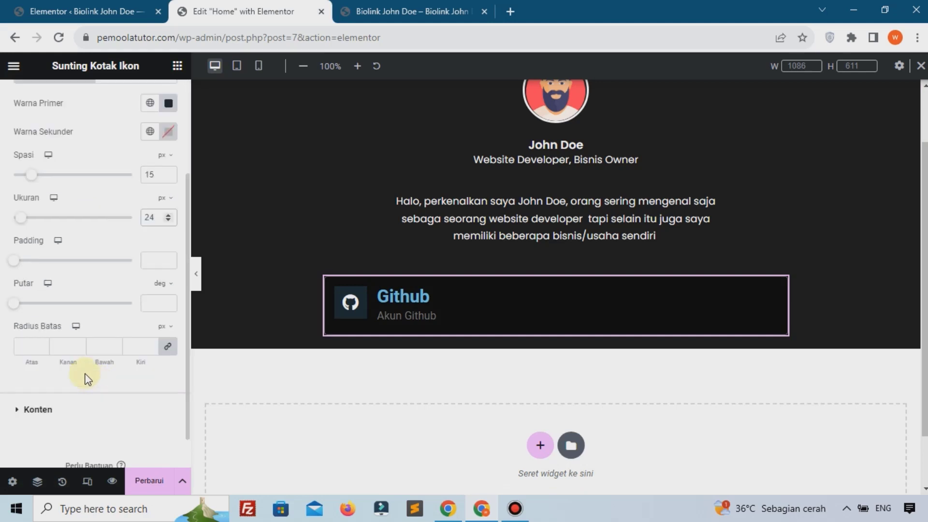
{"action": "left_click", "coordinate": [25, 347]}
{"action": "type", "text": "5"}
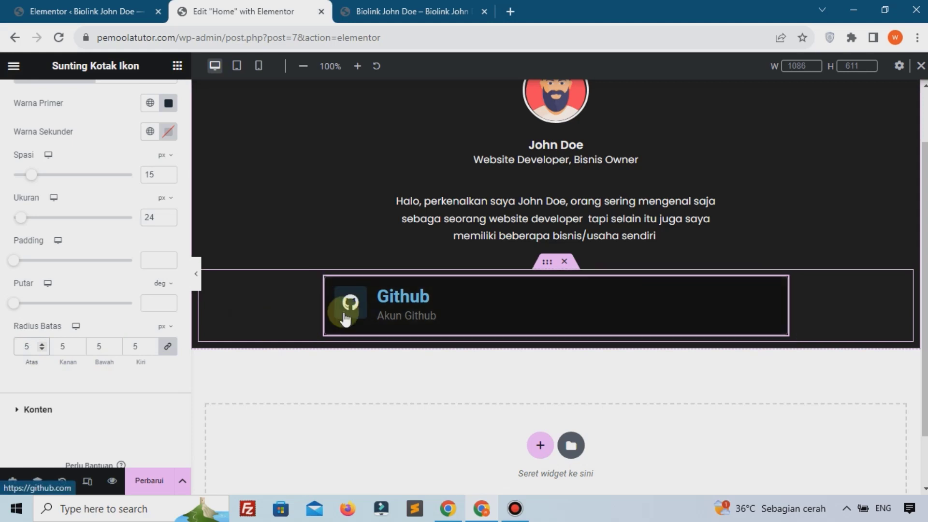
Step: Set the icon box's title color to white #FFFFFF
{"action": "left_click", "coordinate": [22, 424]}
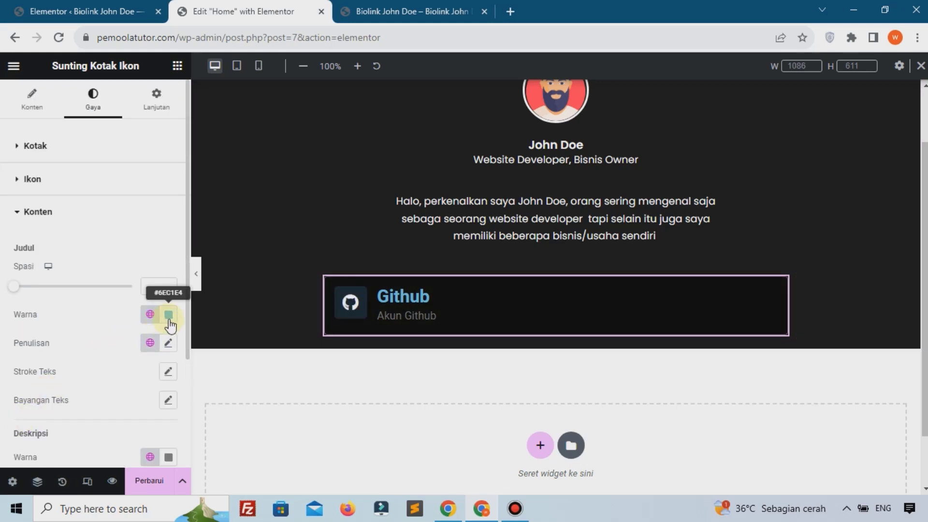
{"action": "left_click", "coordinate": [169, 317]}
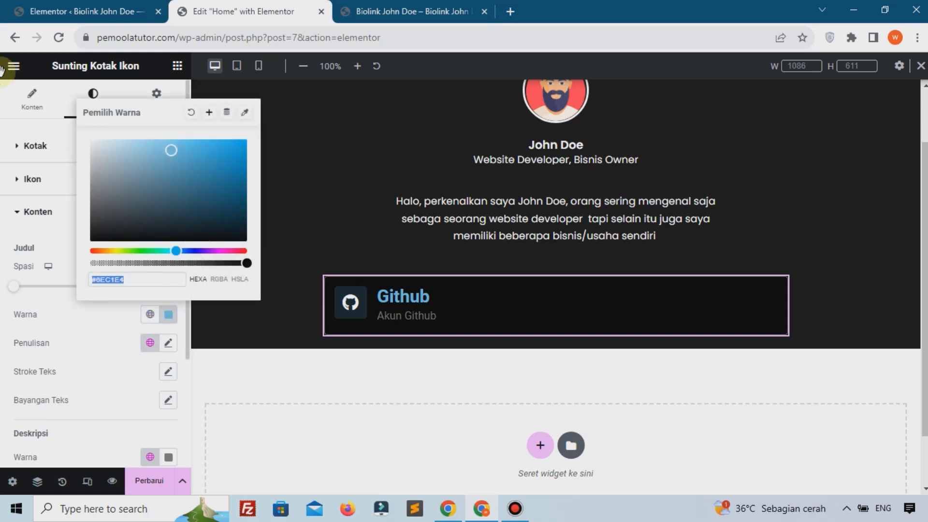
{"action": "type", "text": "#FFFFFF"}
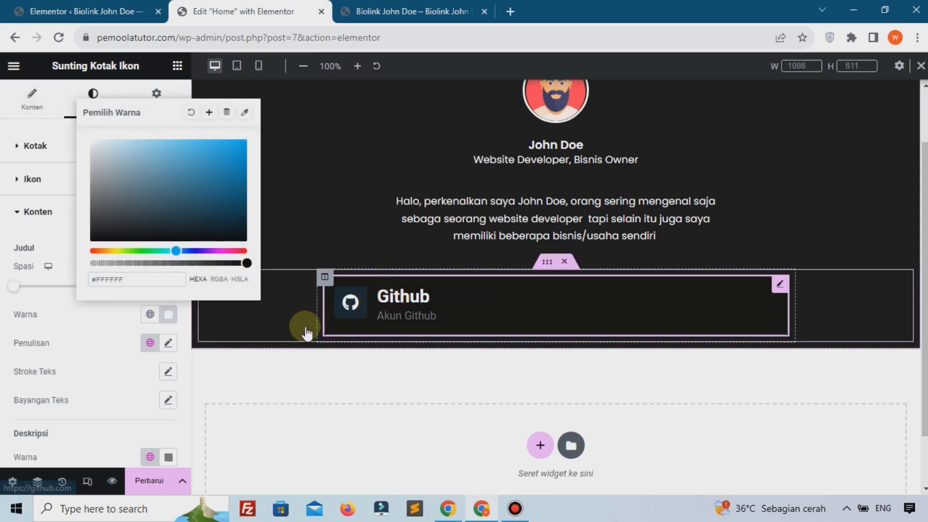
{"action": "left_click", "coordinate": [102, 355]}
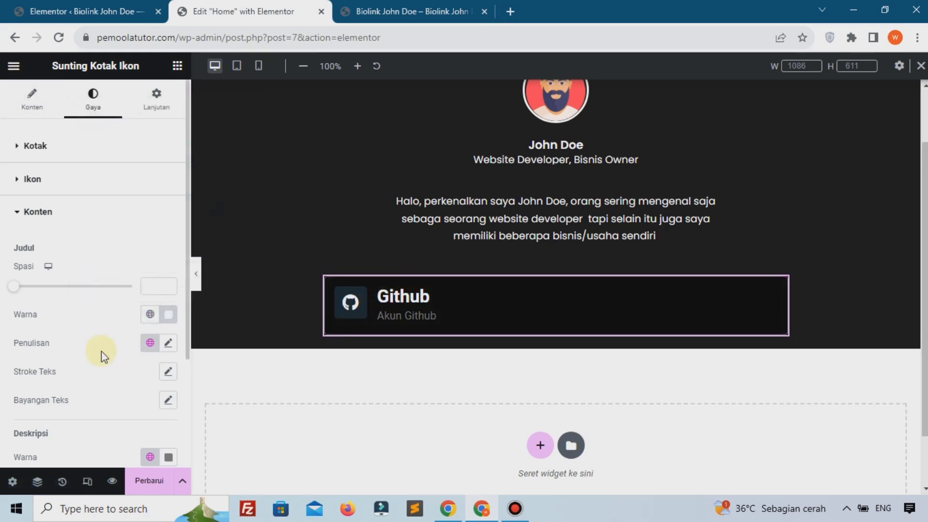
Step: Set the Github title's typography to the Poppins font family at 19 px
{"action": "left_click", "coordinate": [168, 344]}
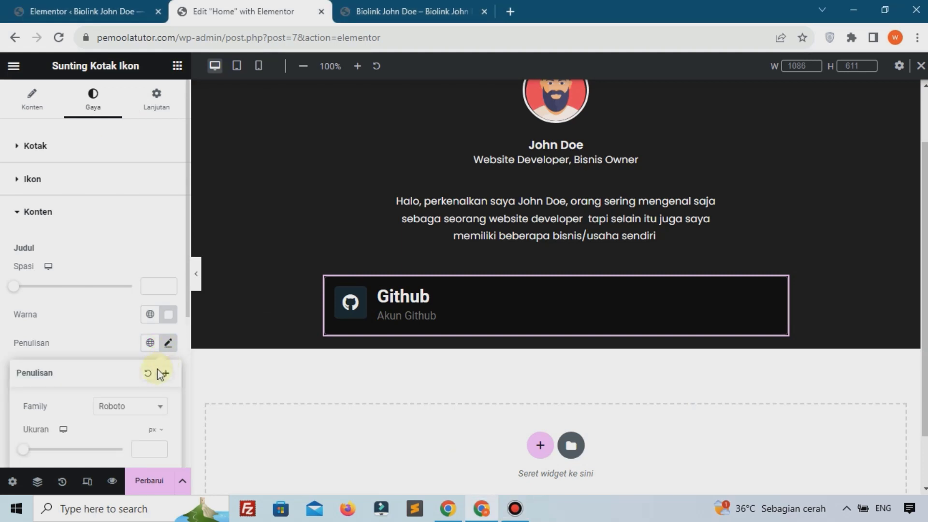
{"action": "left_click", "coordinate": [152, 406]}
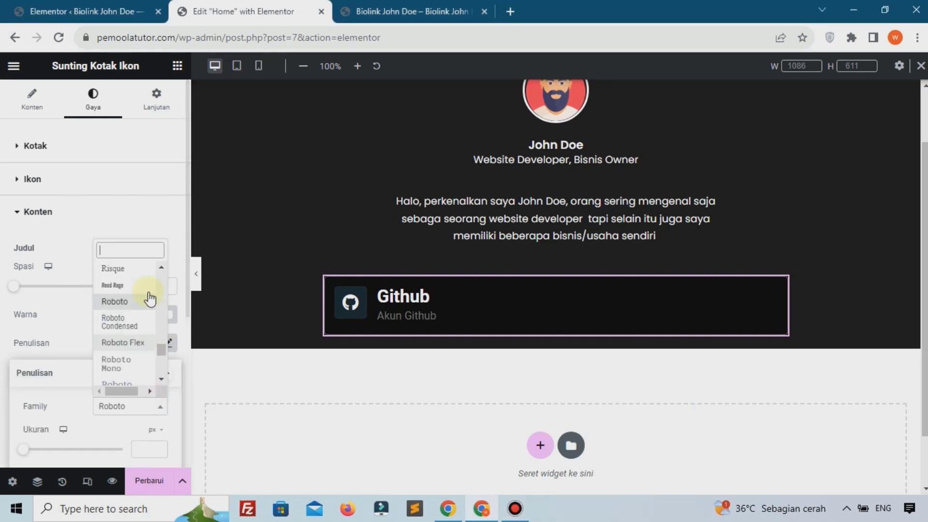
{"action": "type", "text": "pop"}
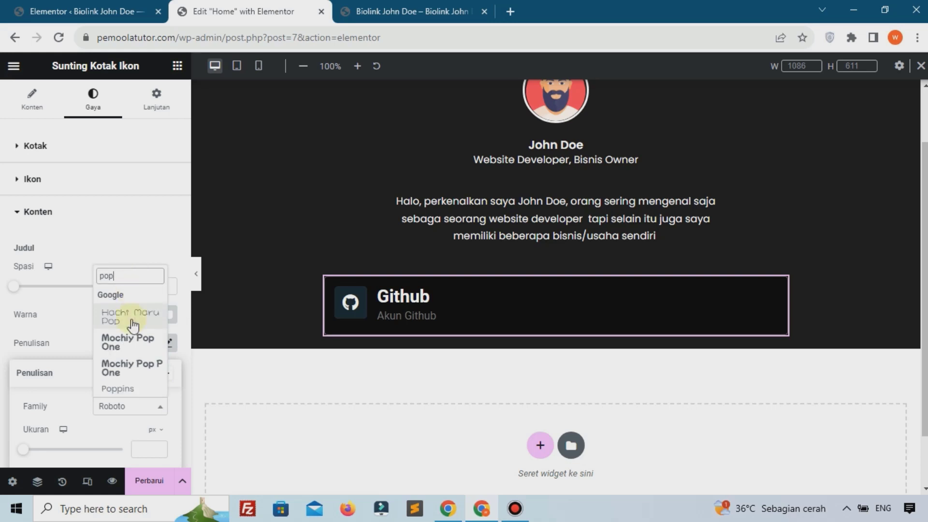
{"action": "left_click", "coordinate": [137, 388]}
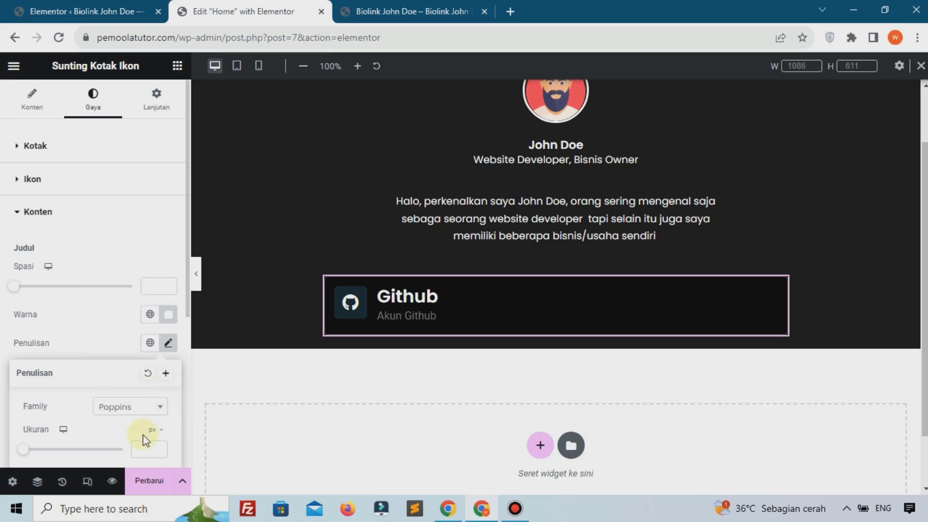
{"action": "type", "text": "19"}
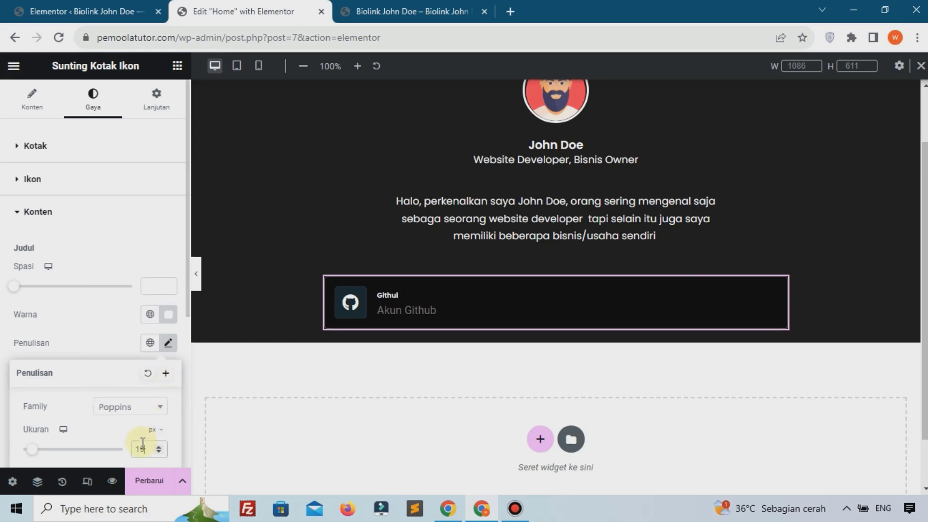
{"action": "scroll", "coordinate": [135, 382], "scroll_direction": "down", "scroll_amount": 2}
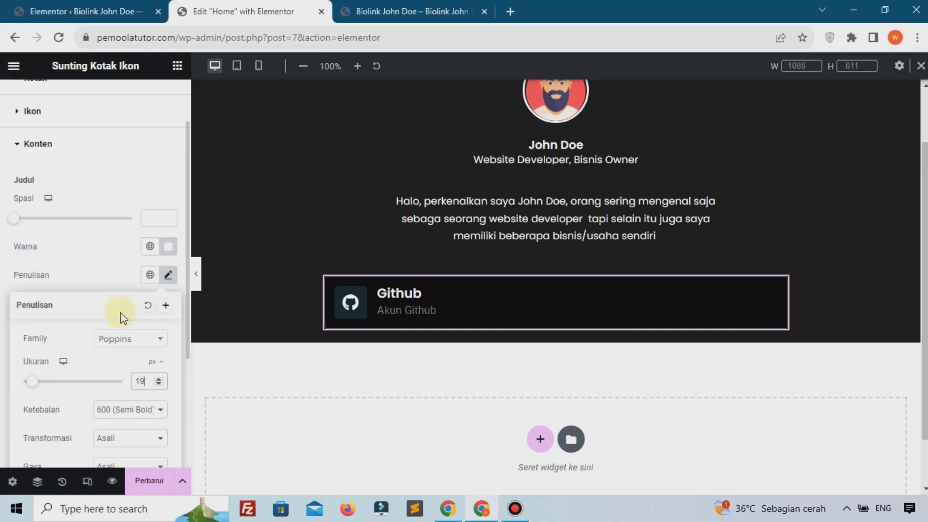
Step: Set the Github box description's typography to the Poppins font family at 14 px and update the page
{"action": "left_click", "coordinate": [103, 271]}
{"action": "scroll", "coordinate": [100, 356], "scroll_direction": "down", "scroll_amount": 2}
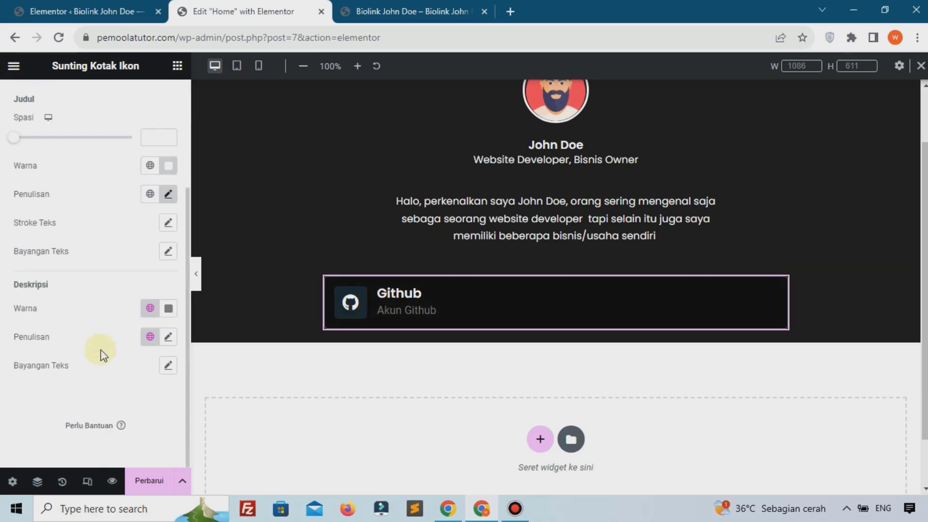
{"action": "left_click", "coordinate": [167, 336]}
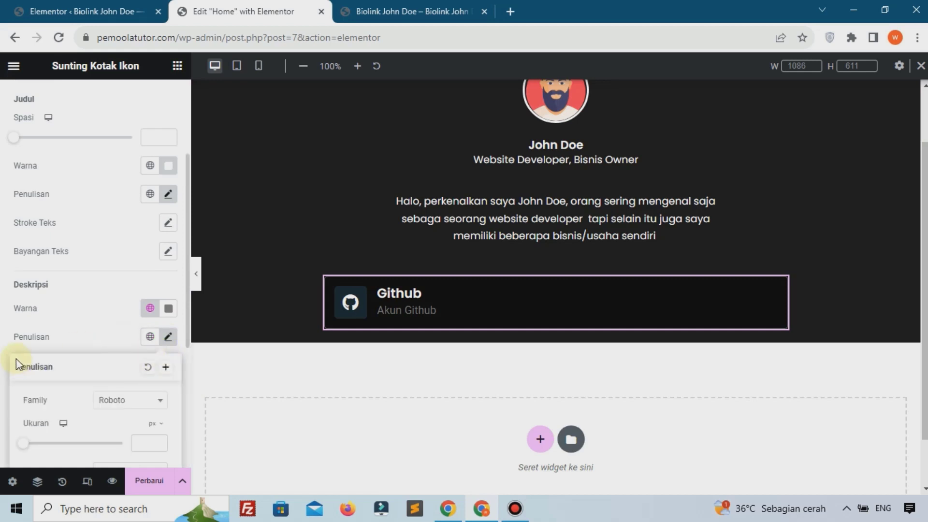
{"action": "left_click", "coordinate": [138, 408]}
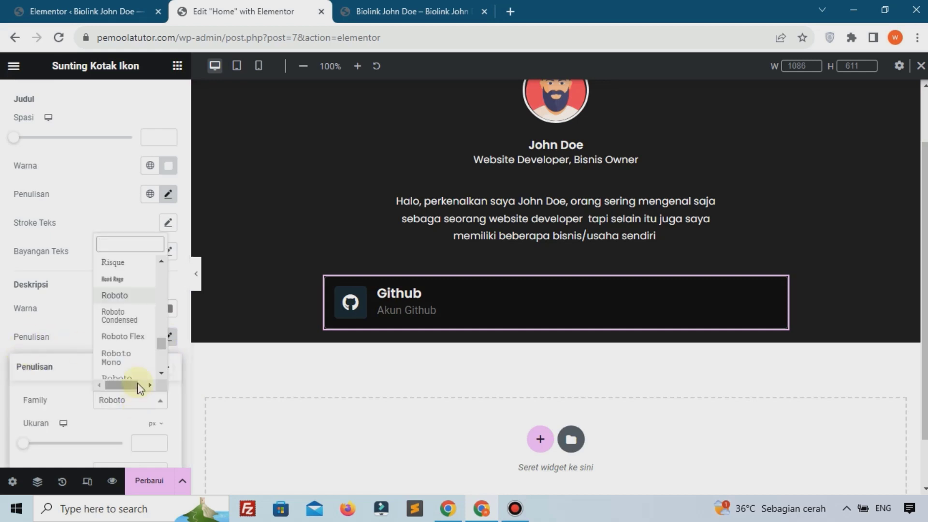
{"action": "type", "text": "pop"}
{"action": "left_click", "coordinate": [139, 387]}
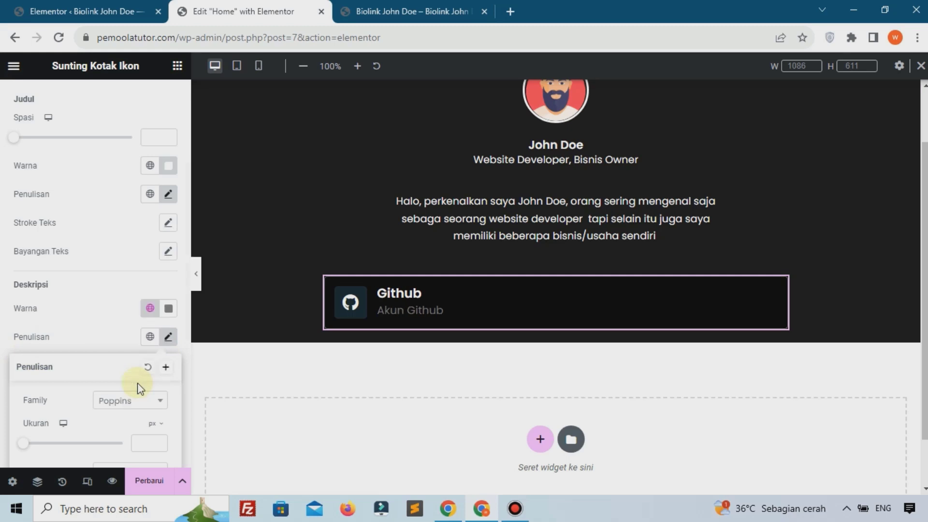
{"action": "type", "text": "14"}
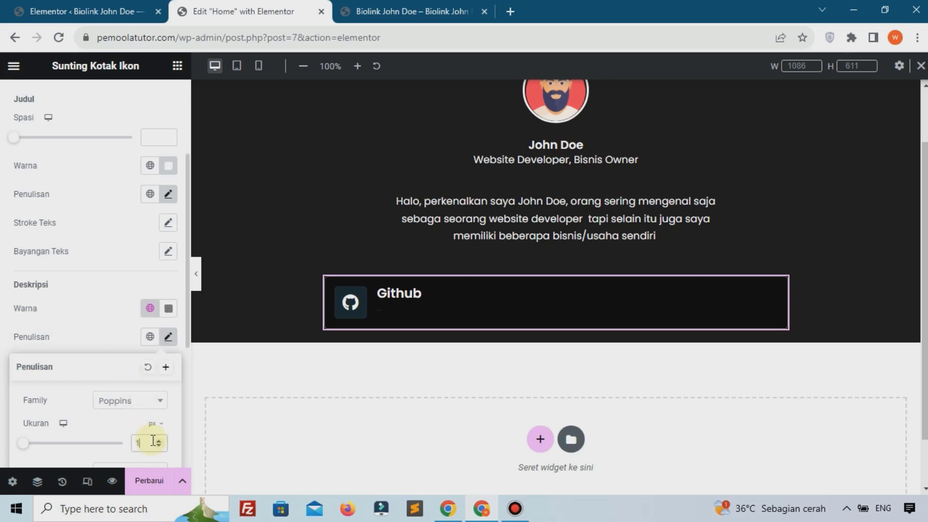
{"action": "left_click", "coordinate": [153, 488]}
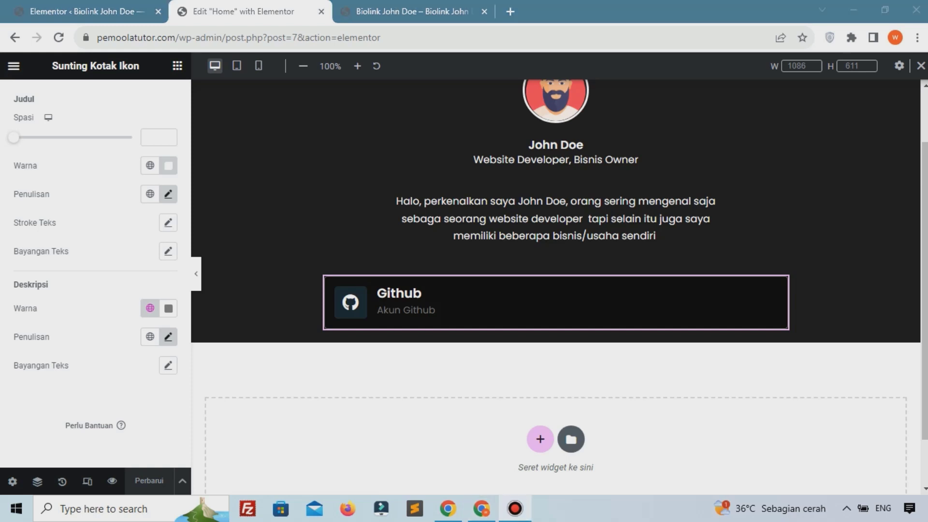
Step: Duplicate the Github icon box
{"action": "right_click", "coordinate": [433, 300]}
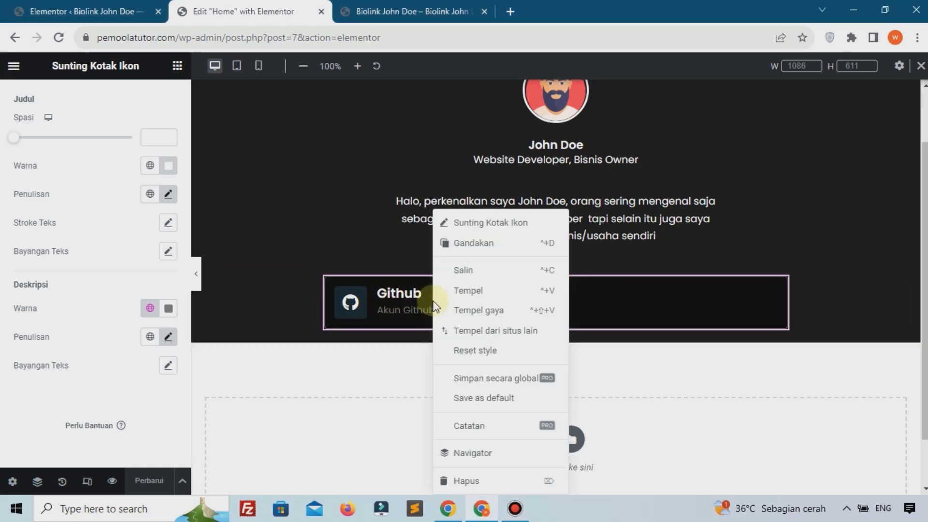
{"action": "right_click", "coordinate": [785, 289]}
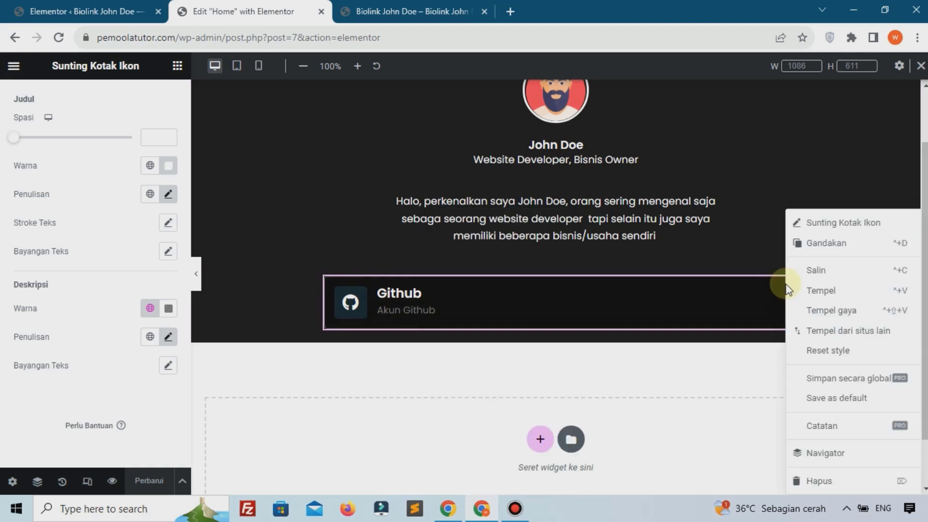
{"action": "left_click", "coordinate": [799, 239]}
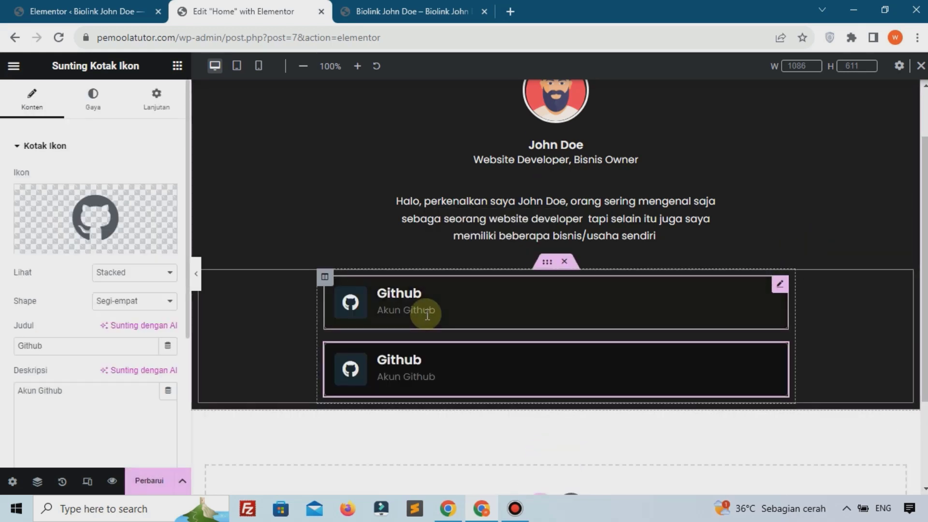
Step: Replace the duplicated box's icon with the Youtube icon from the icon library
{"action": "scroll", "coordinate": [462, 291], "scroll_direction": "down", "scroll_amount": 1}
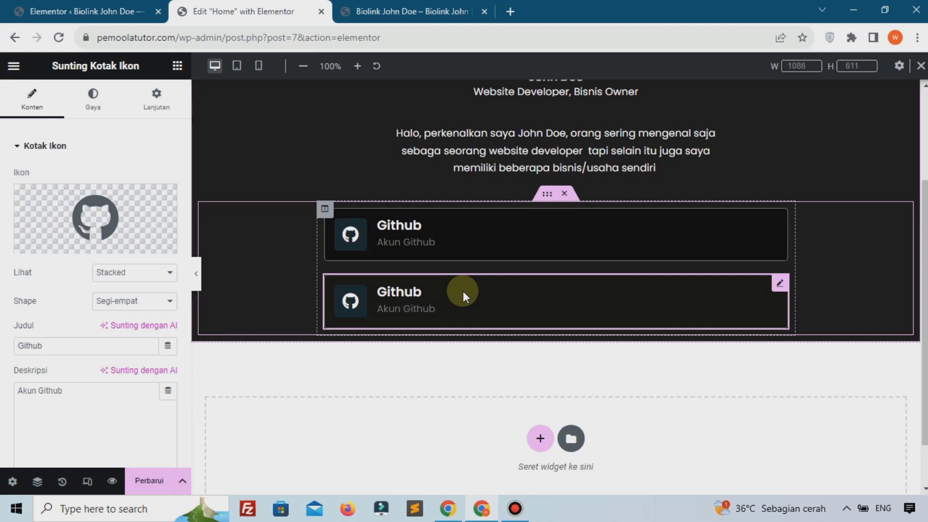
{"action": "mouse_move", "coordinate": [105, 213]}
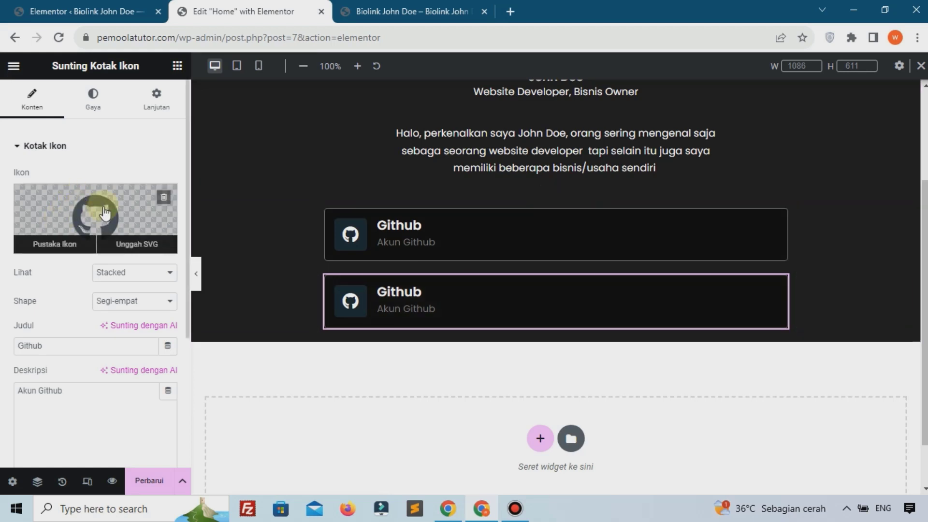
{"action": "left_click", "coordinate": [105, 213]}
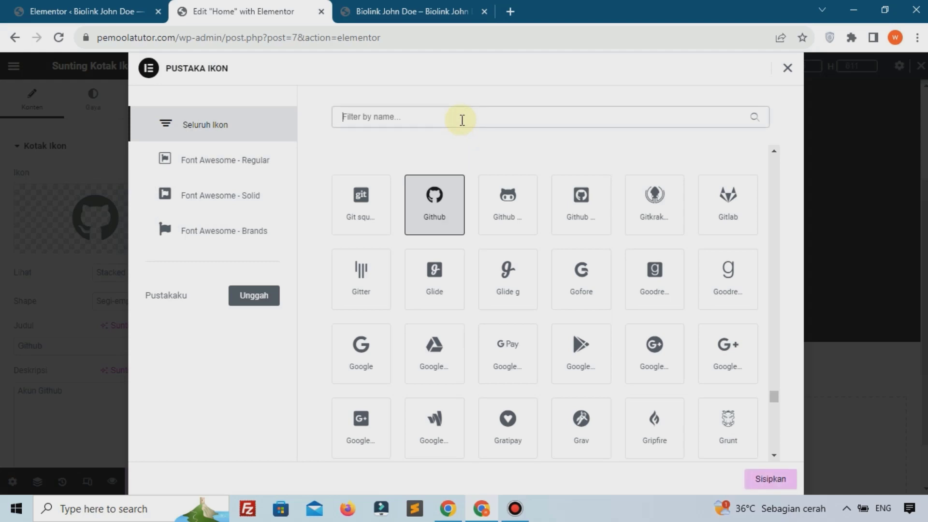
{"action": "type", "text": "you"}
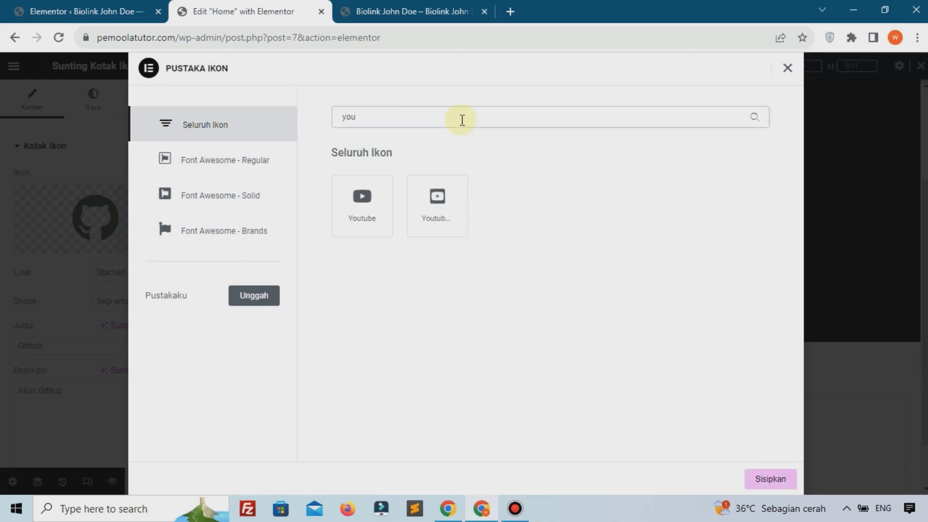
{"action": "left_click", "coordinate": [351, 223]}
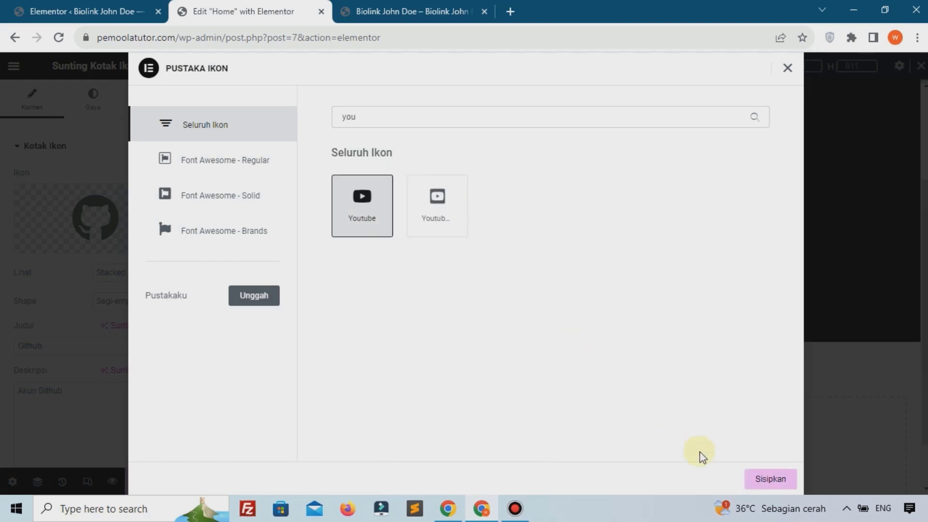
{"action": "left_click", "coordinate": [769, 479]}
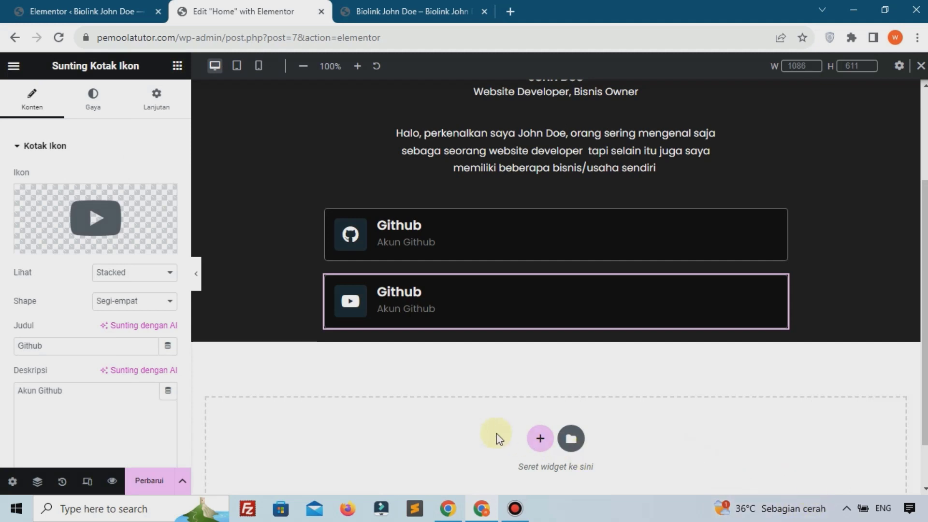
Step: Change the second box's title to "Youtube" and its description to "Akun Youtube"
{"action": "scroll", "coordinate": [127, 303], "scroll_direction": "down", "scroll_amount": 1}
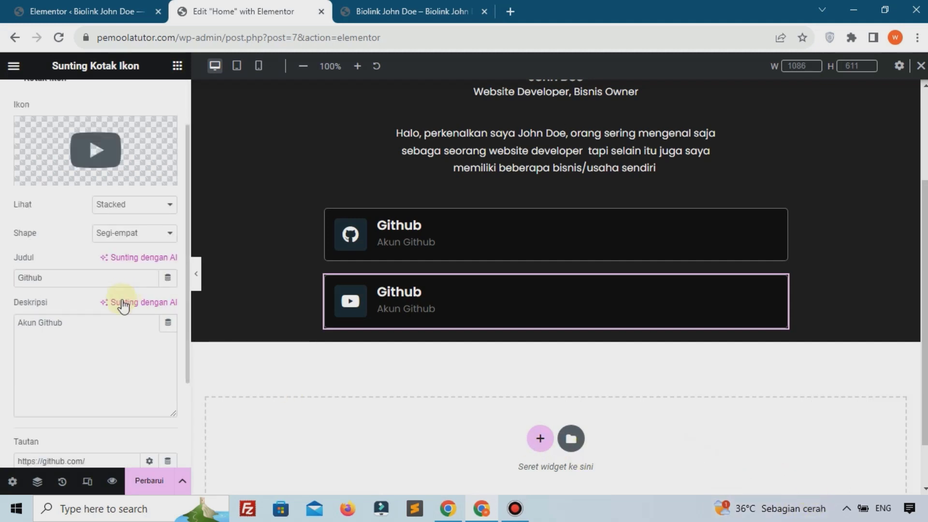
{"action": "double_click", "coordinate": [94, 278]}
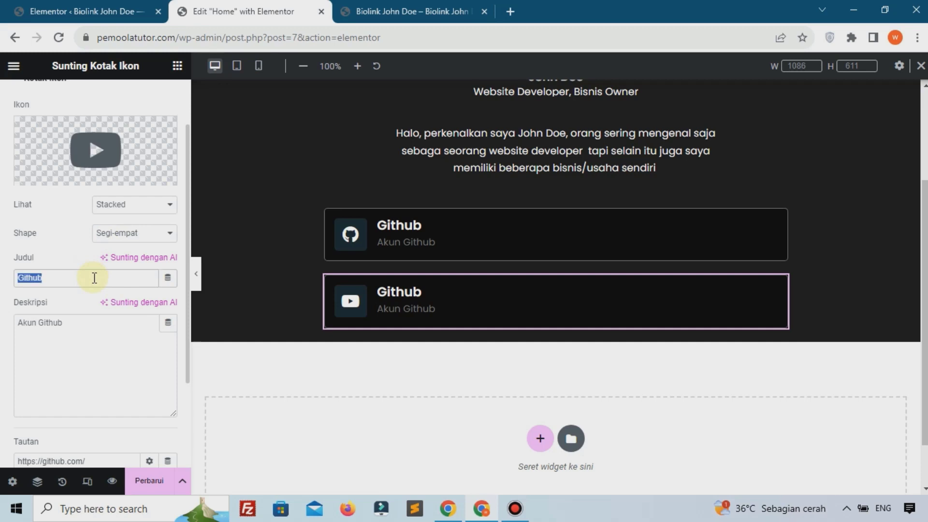
{"action": "type", "text": "y"}
{"action": "key", "text": "BackSpace"}
{"action": "type", "text": "Y"}
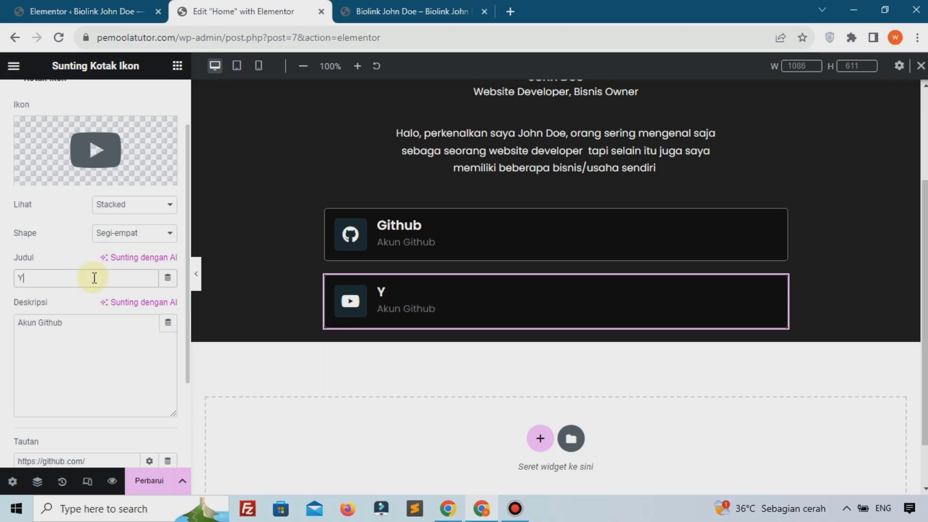
{"action": "type", "text": "outube"}
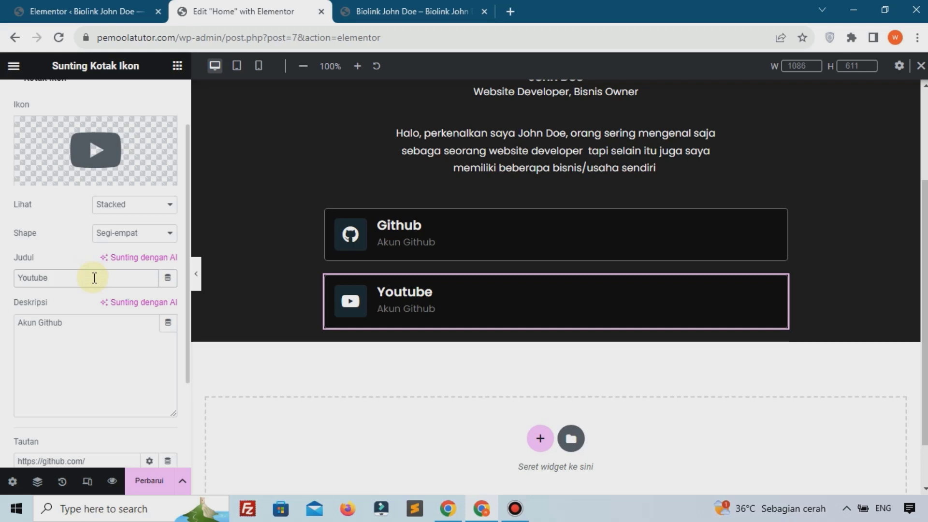
{"action": "left_click", "coordinate": [94, 354]}
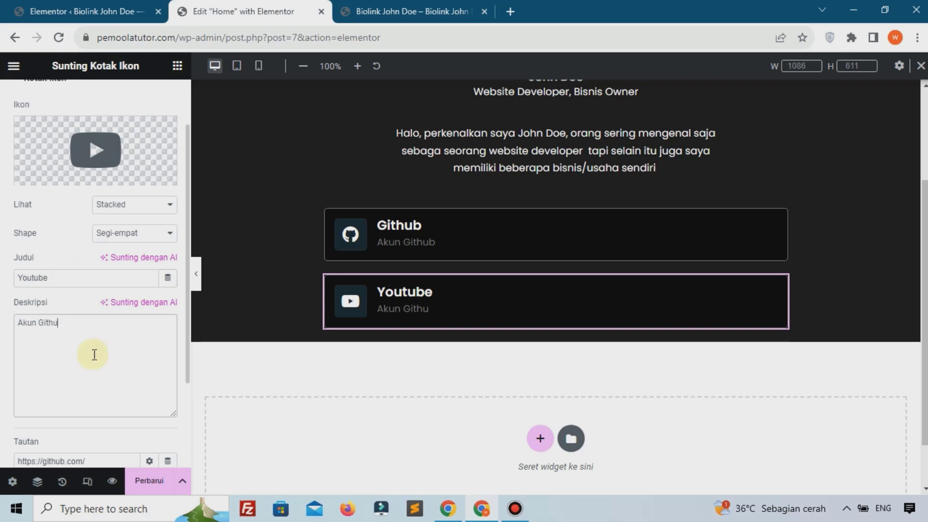
{"action": "key", "text": "BackSpace"}
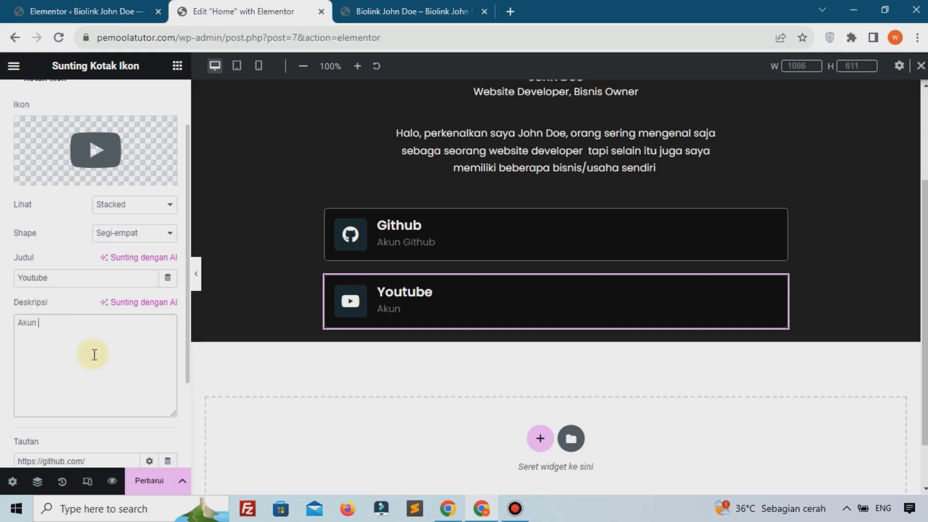
{"action": "type", "text": "Youtube"}
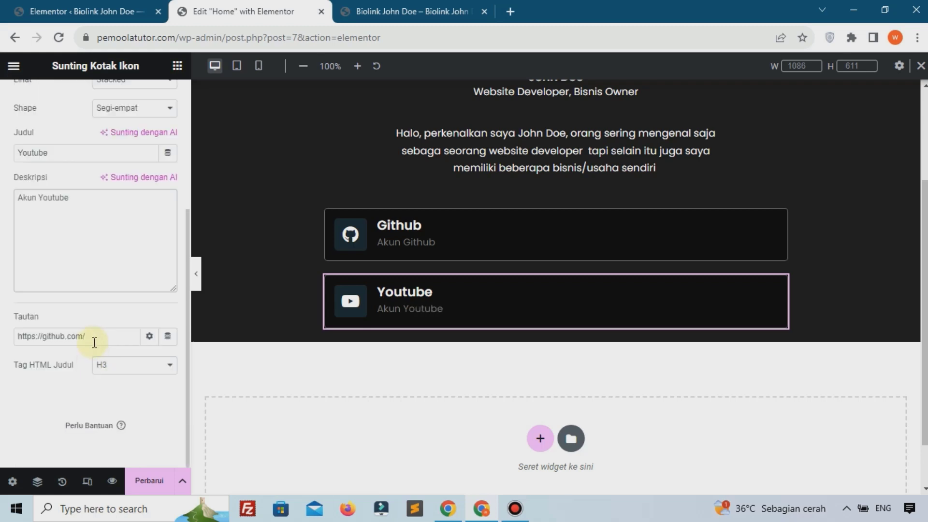
Step: Clear the Github URL from the Youtube box's link
{"action": "left_click", "coordinate": [94, 337]}
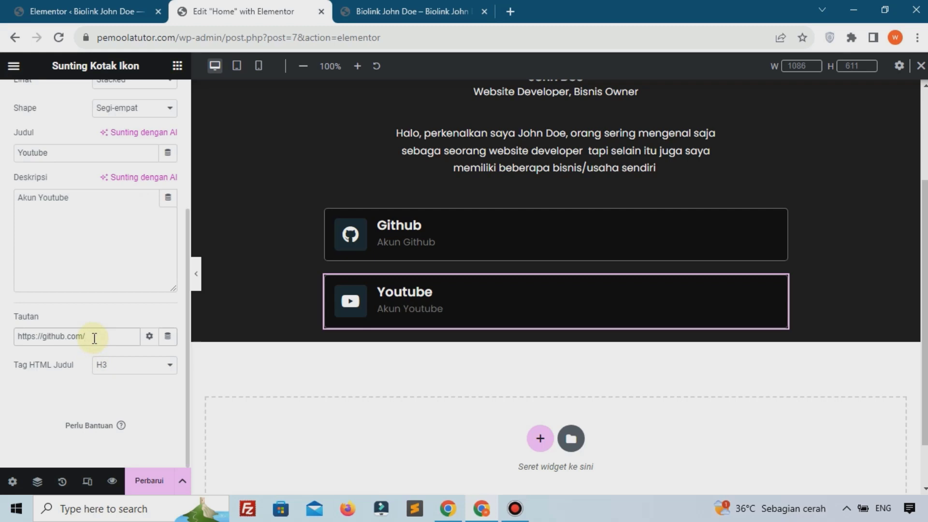
{"action": "key", "text": "ctrl+a"}
{"action": "key", "text": "BackSpace"}
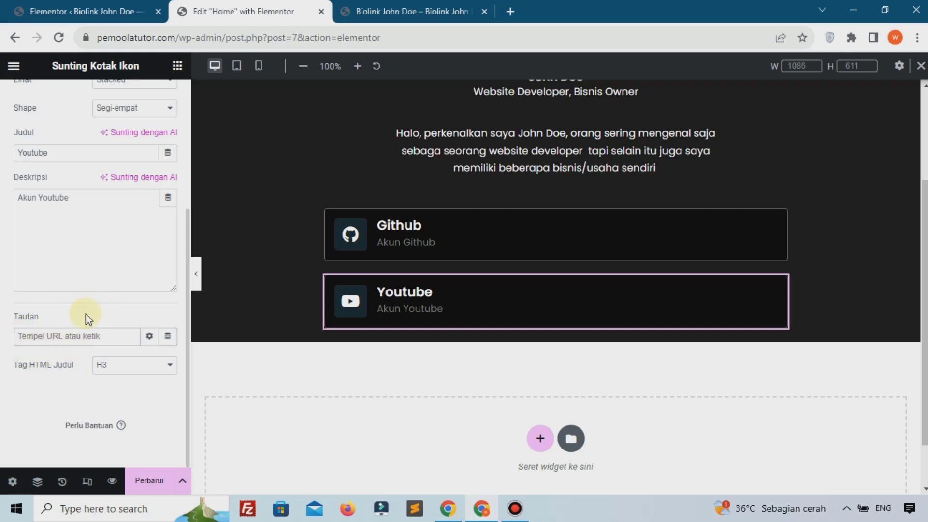
Step: Set the Youtube icon's normal primary color to red #FF0000
{"action": "scroll", "coordinate": [89, 319], "scroll_direction": "up", "scroll_amount": 5}
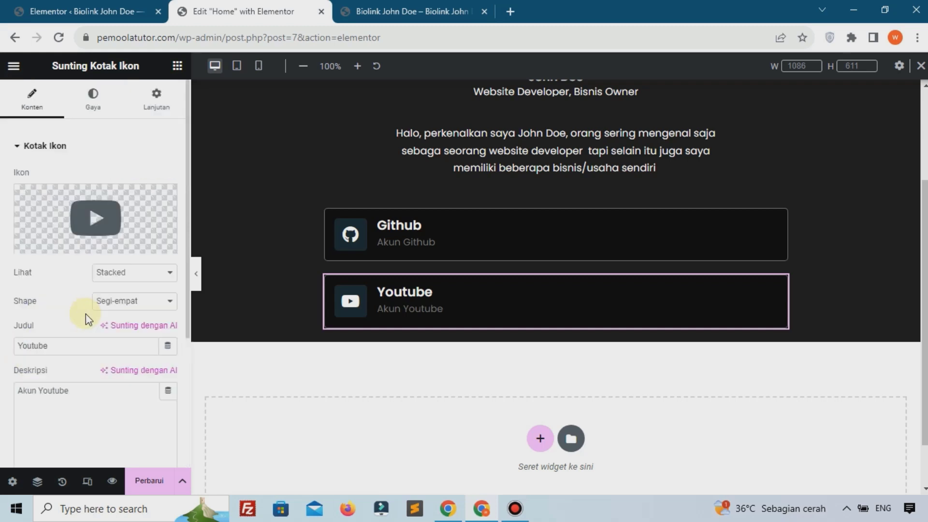
{"action": "left_click", "coordinate": [102, 118]}
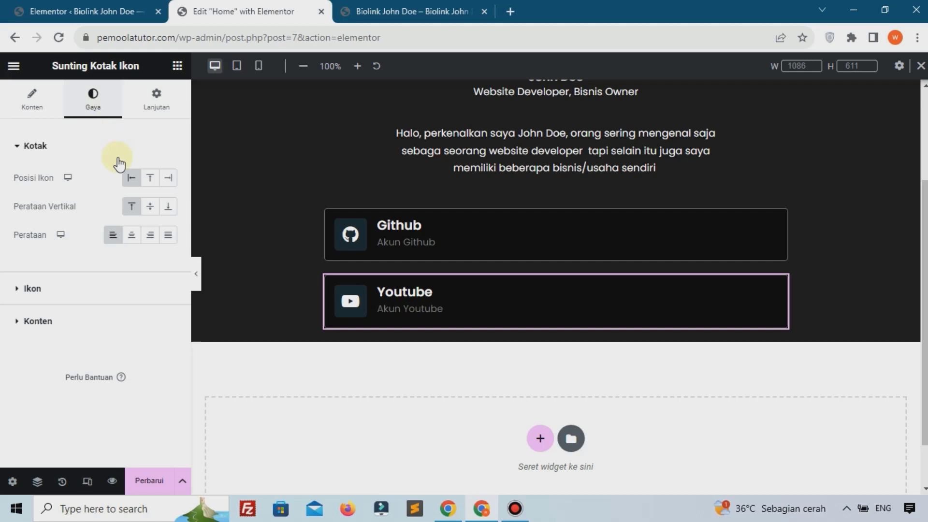
{"action": "left_click", "coordinate": [71, 288]}
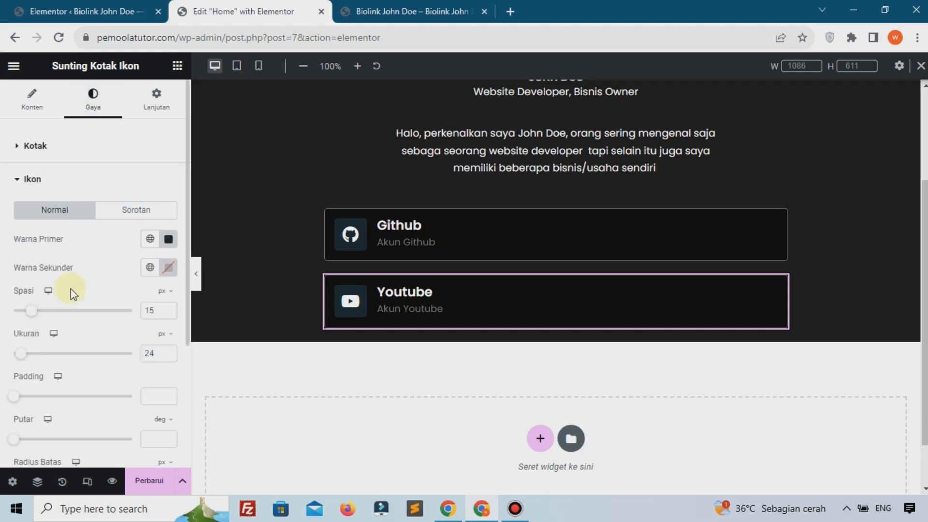
{"action": "left_click", "coordinate": [169, 239]}
{"action": "left_click", "coordinate": [91, 405]}
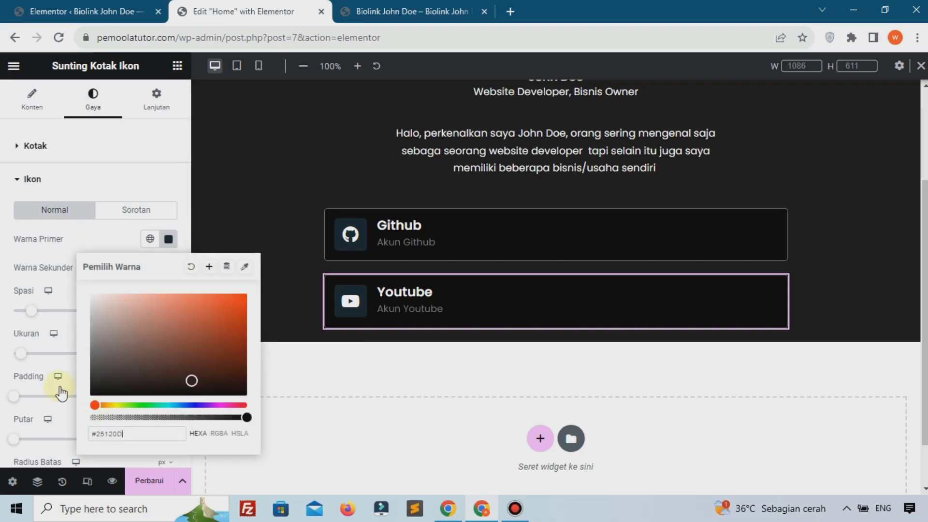
{"action": "left_click_drag", "start_coordinate": [155, 349], "coordinate": [247, 292]}
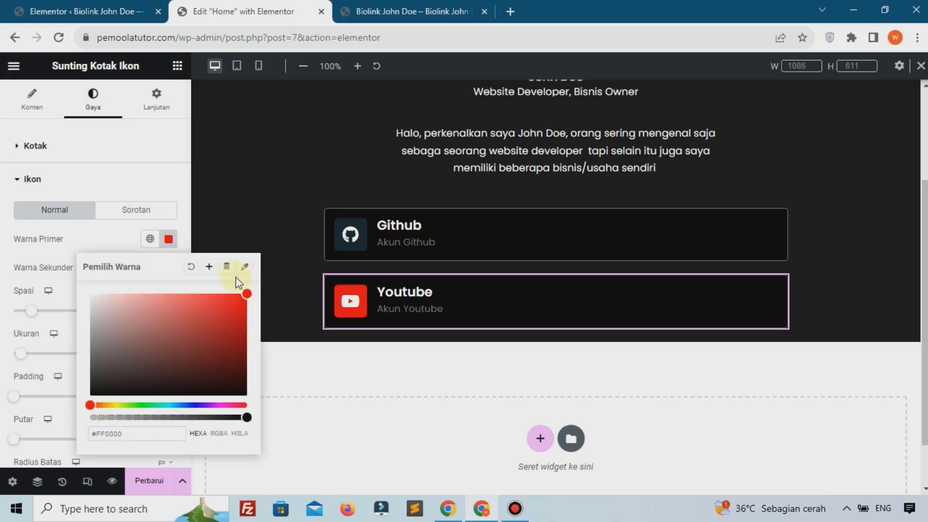
{"action": "left_click", "coordinate": [94, 245]}
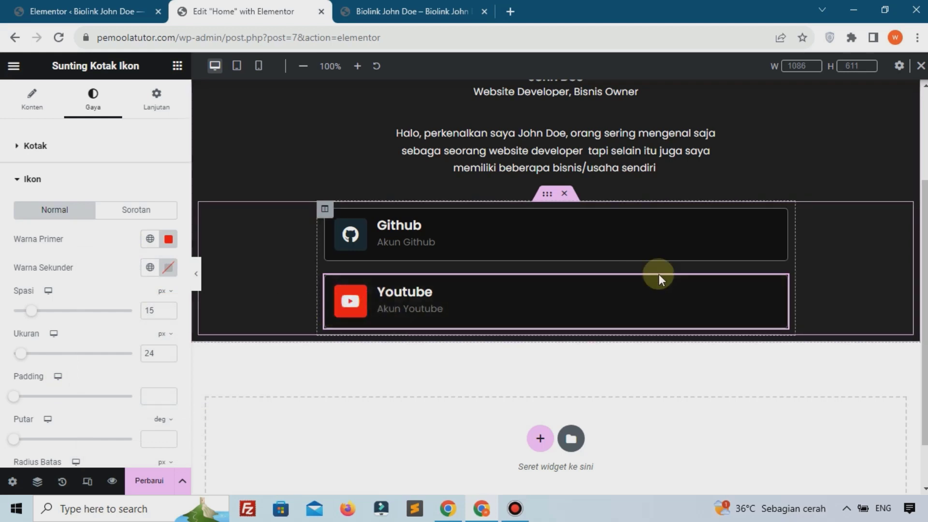
Step: Duplicate the Youtube icon box to create a third link box
{"action": "scroll", "coordinate": [659, 274], "scroll_direction": "down", "scroll_amount": 1}
{"action": "right_click", "coordinate": [584, 250]}
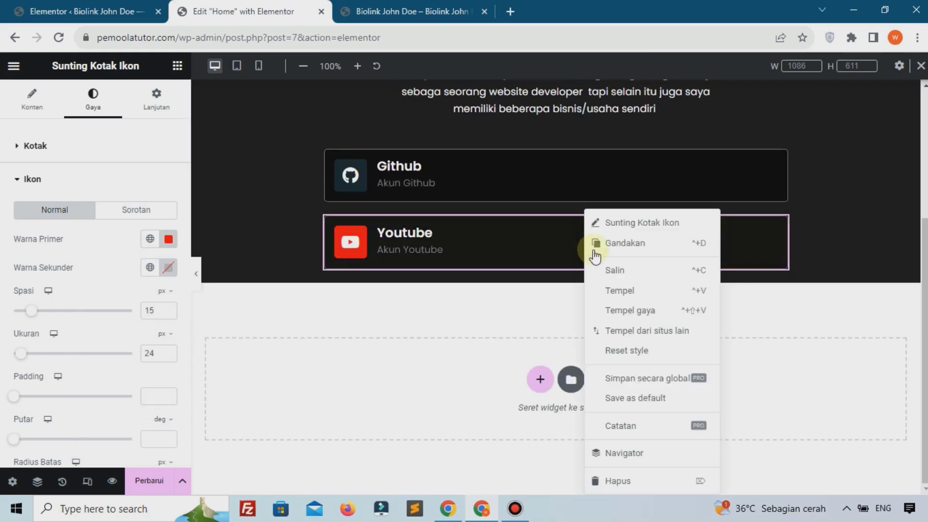
{"action": "left_click", "coordinate": [615, 247]}
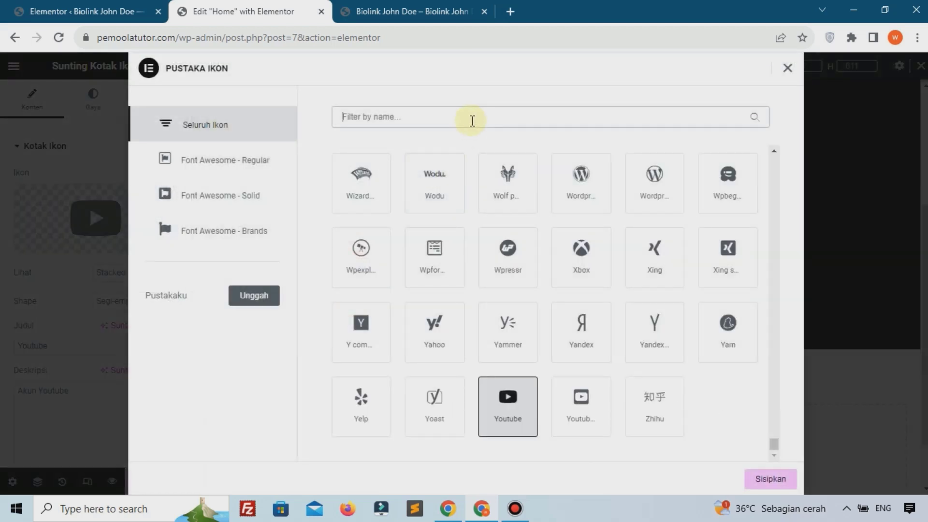
Step: Replace the third box's icon with the Link icon from the icon library
{"action": "type", "text": "link"}
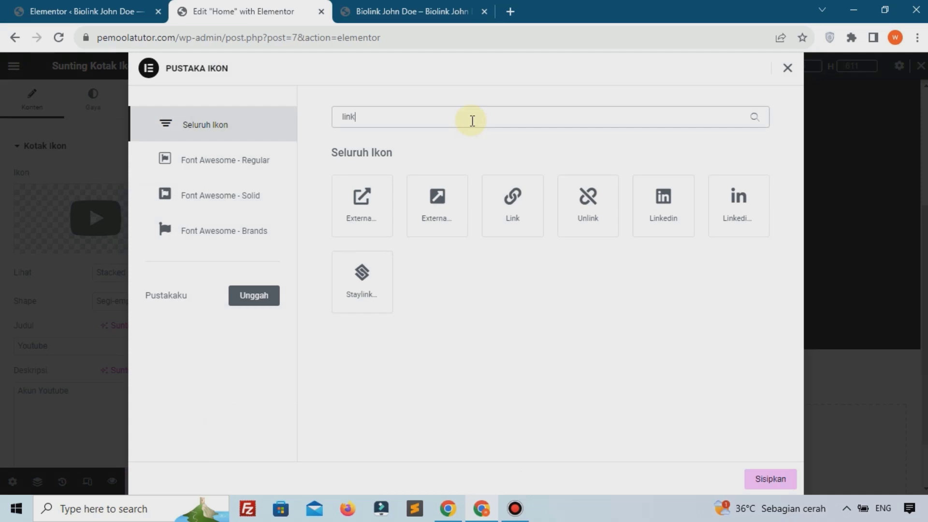
{"action": "left_click", "coordinate": [511, 208]}
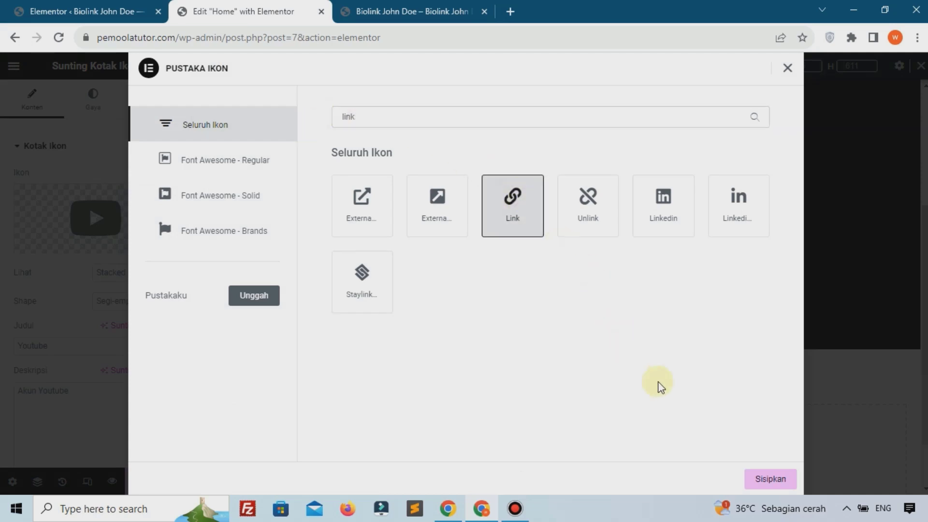
{"action": "left_click", "coordinate": [761, 475]}
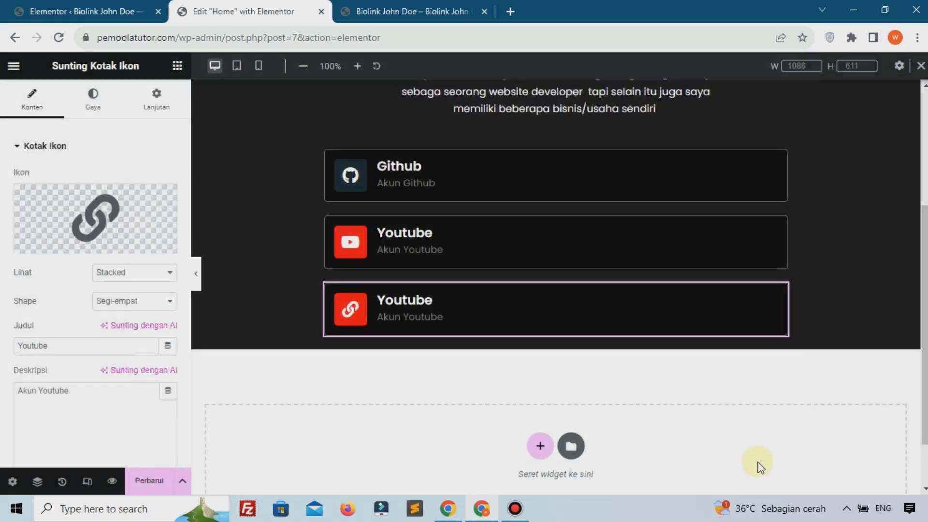
Step: Set the third link box's title to Portfolio and its description to Portfolio Saya
{"action": "left_click", "coordinate": [96, 346]}
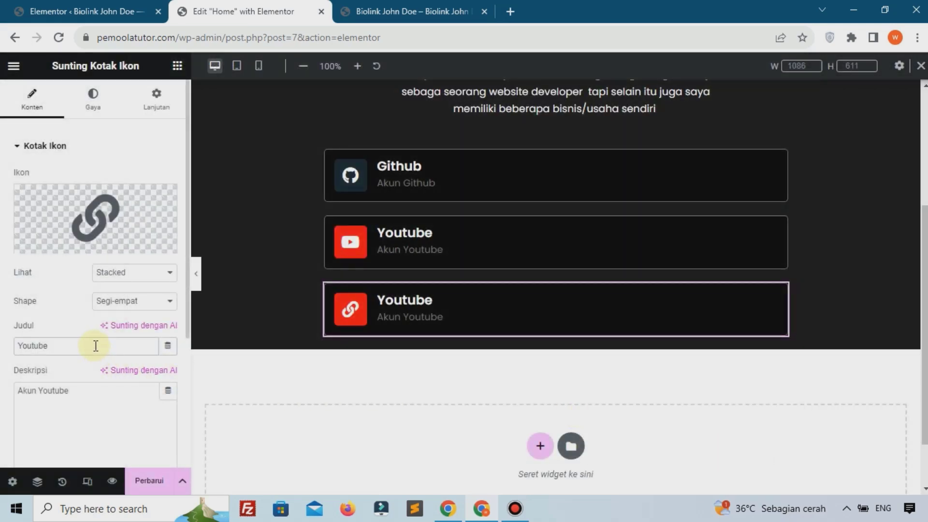
{"action": "key", "text": "ctrl+a"}
{"action": "type", "text": "Portf"}
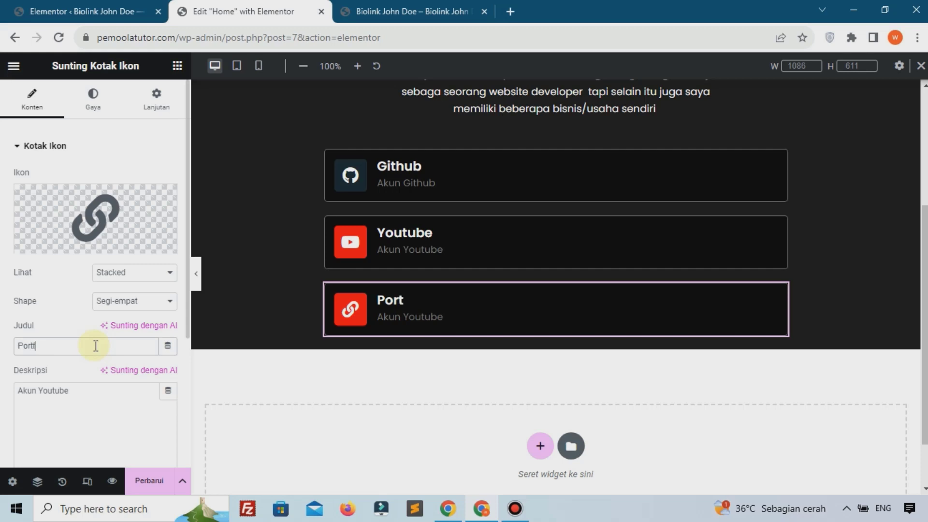
{"action": "type", "text": "olio"}
{"action": "left_click", "coordinate": [99, 404]}
{"action": "key", "text": "ctrl+a"}
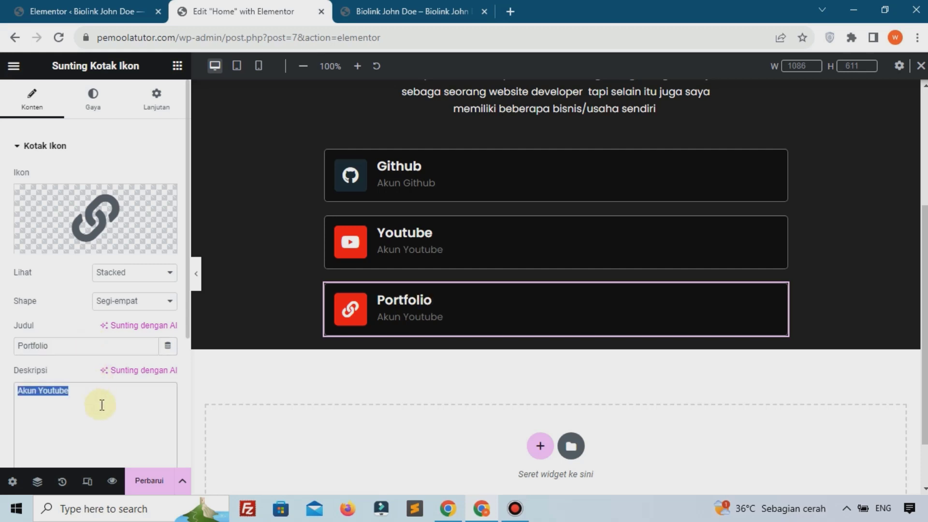
{"action": "type", "text": "Po"}
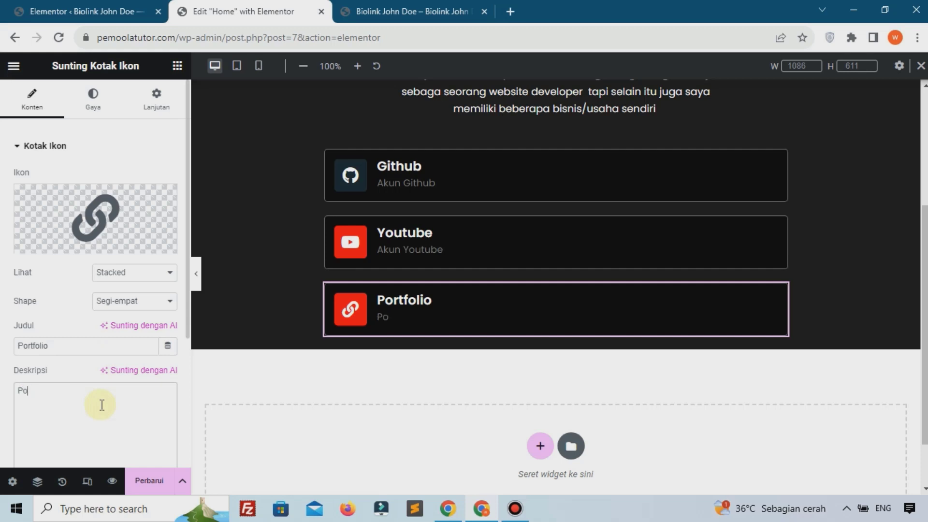
{"action": "type", "text": "rtfolio Saya"}
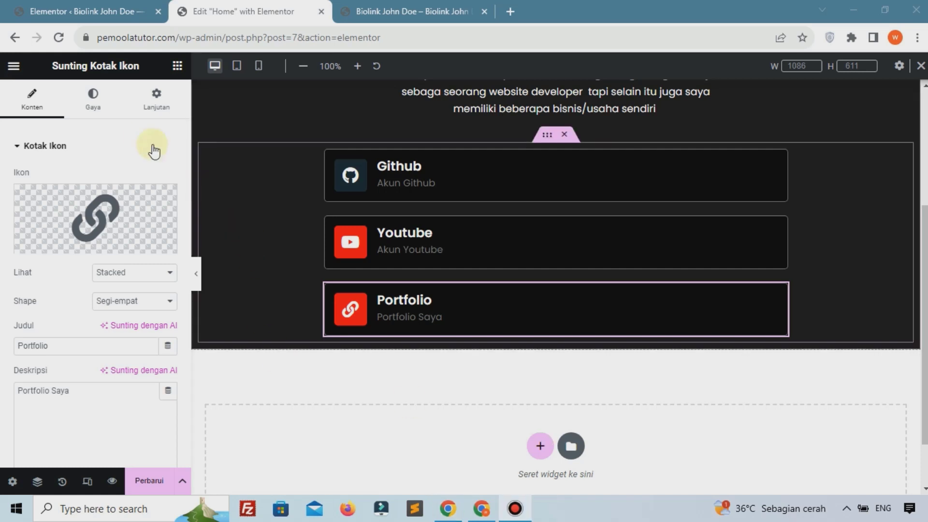
Step: Set the Portfolio icon's normal primary color to green #03FF85
{"action": "left_click", "coordinate": [113, 100]}
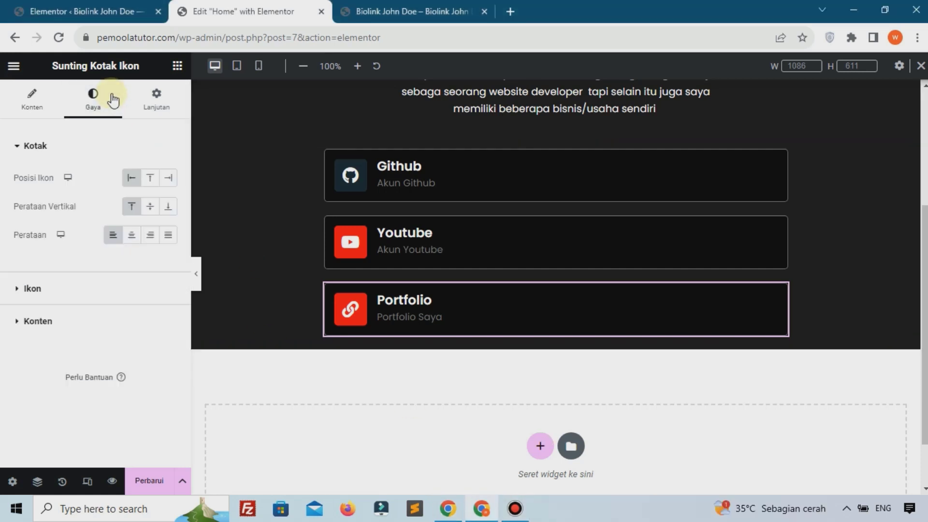
{"action": "left_click", "coordinate": [77, 284]}
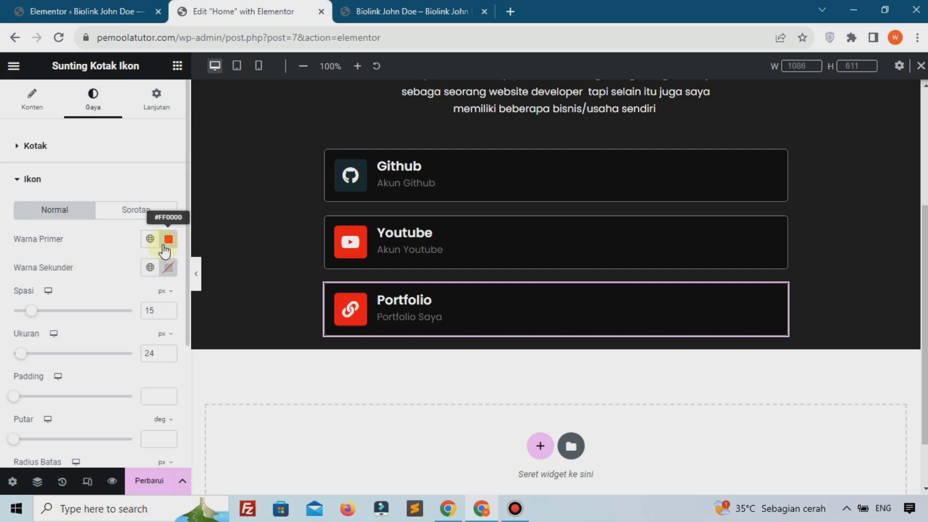
{"action": "left_click", "coordinate": [168, 239]}
{"action": "type", "text": "#03FF85"}
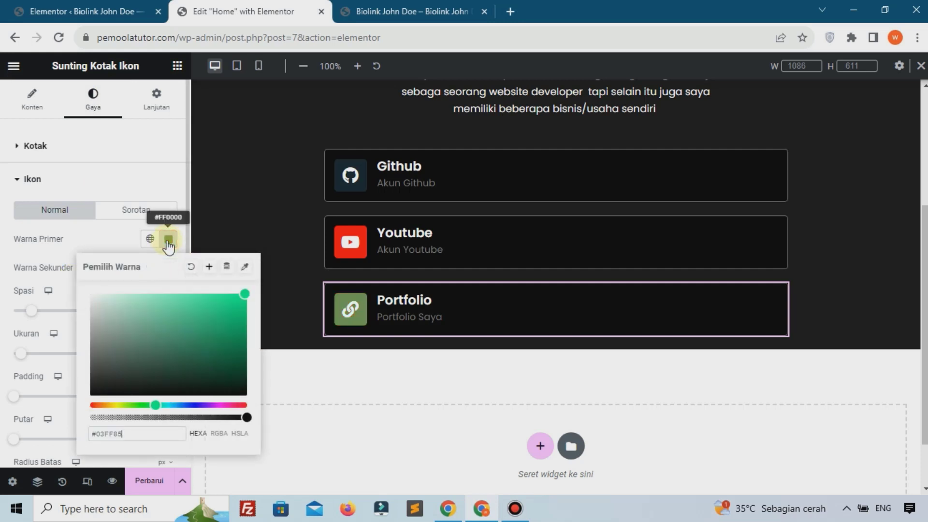
{"action": "left_click", "coordinate": [108, 252]}
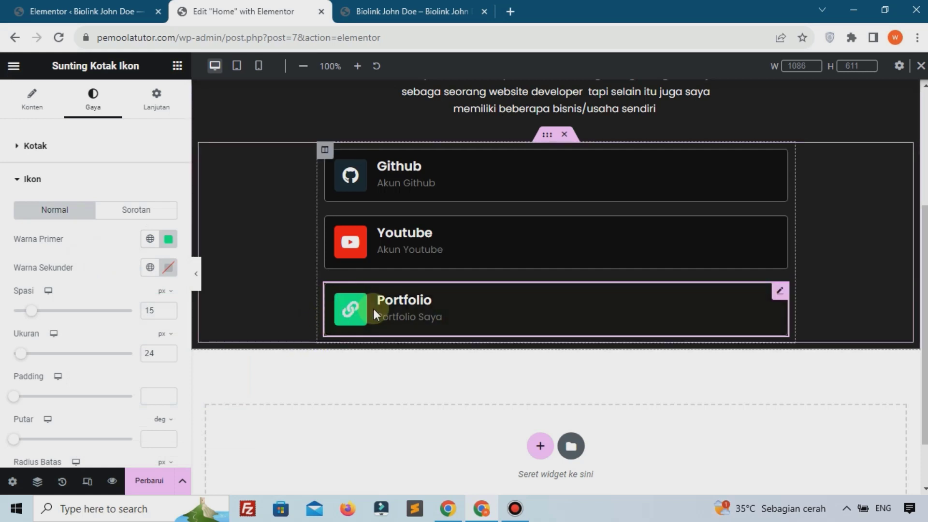
Step: Duplicate the Portfolio icon box and title the copy Shopee
{"action": "left_click", "coordinate": [537, 309]}
{"action": "right_click", "coordinate": [565, 291]}
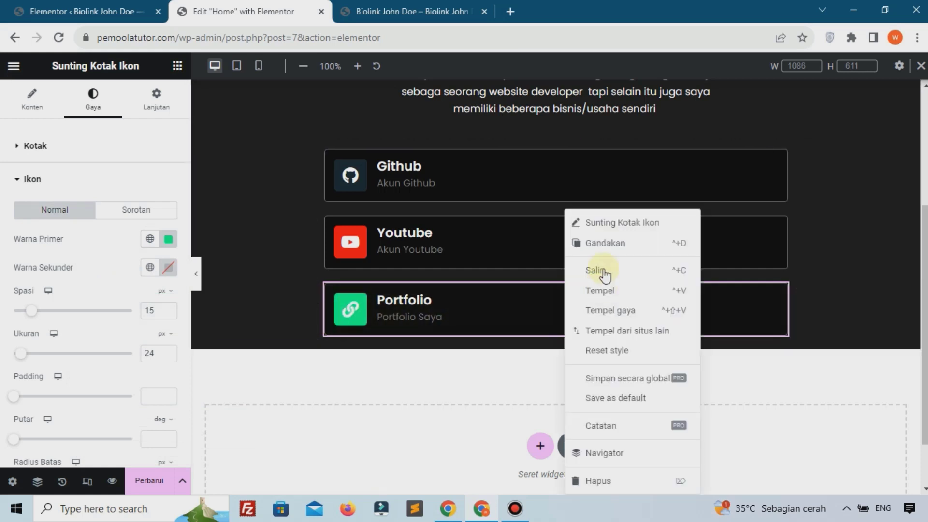
{"action": "left_click", "coordinate": [601, 243]}
{"action": "left_click", "coordinate": [421, 359]}
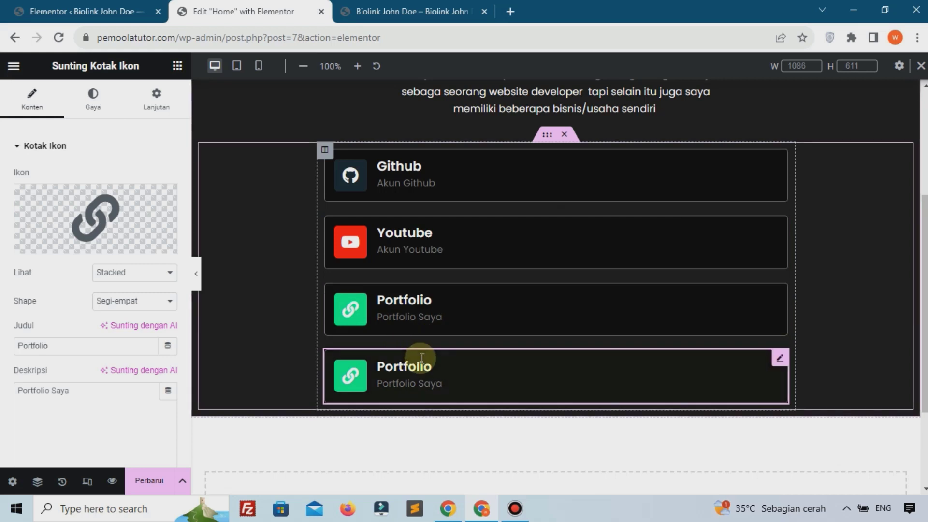
{"action": "triple_click", "coordinate": [74, 339]}
{"action": "type", "text": "S"}
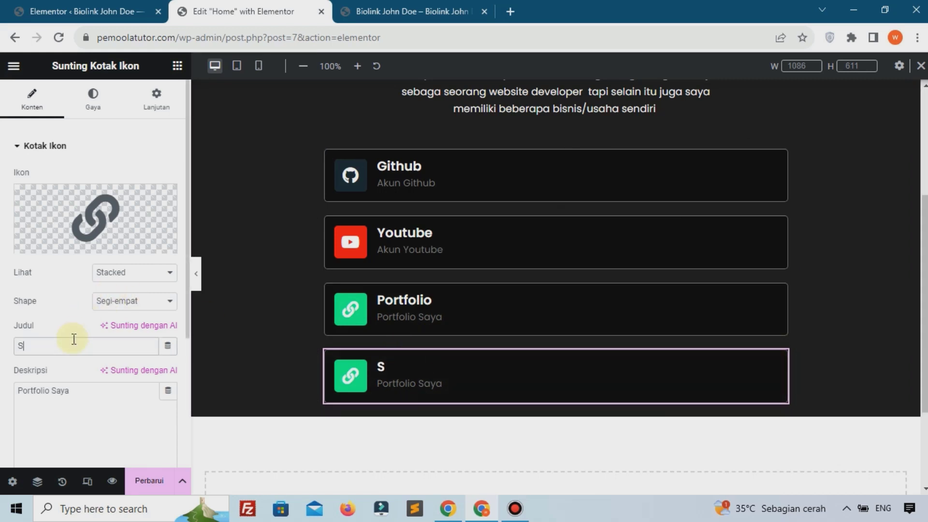
{"action": "type", "text": "hopee"}
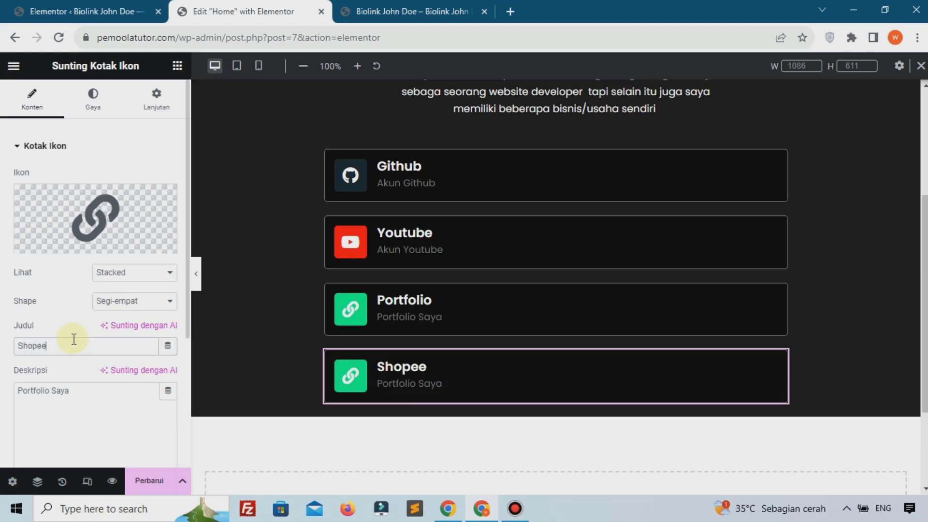
Step: Replace the Shopee box's icon with the shopping bag from the icon library, searching for "shop"
{"action": "left_click", "coordinate": [96, 206]}
{"action": "left_click", "coordinate": [432, 121]}
{"action": "type", "text": "ca"}
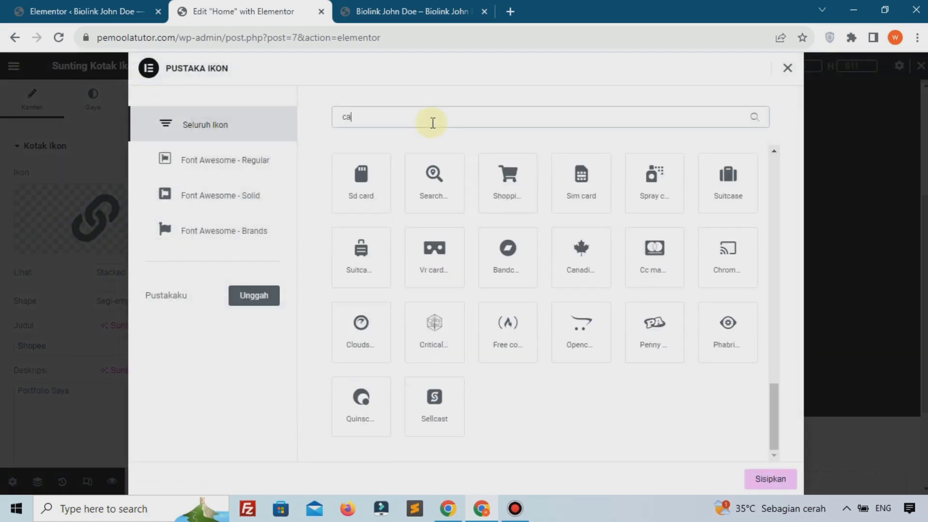
{"action": "type", "text": "rt"}
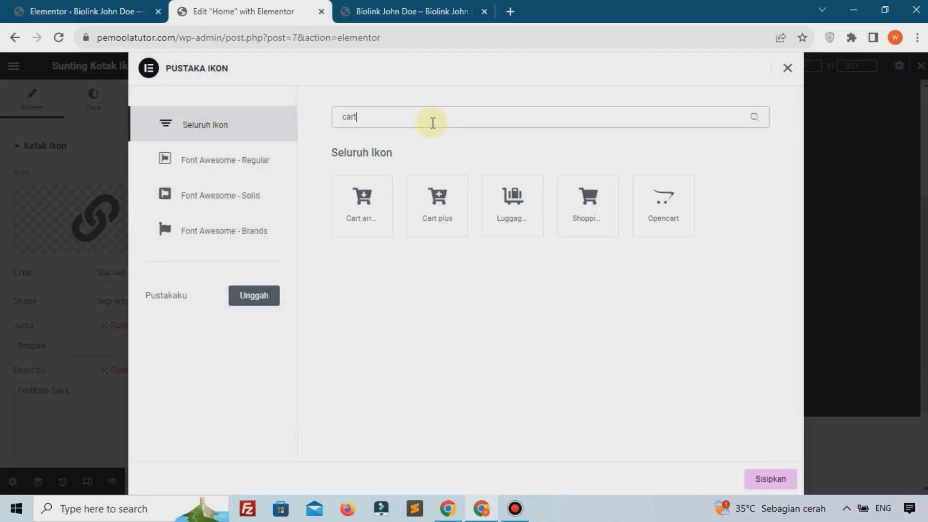
{"action": "key", "text": "ctrl+a"}
{"action": "type", "text": "shop"}
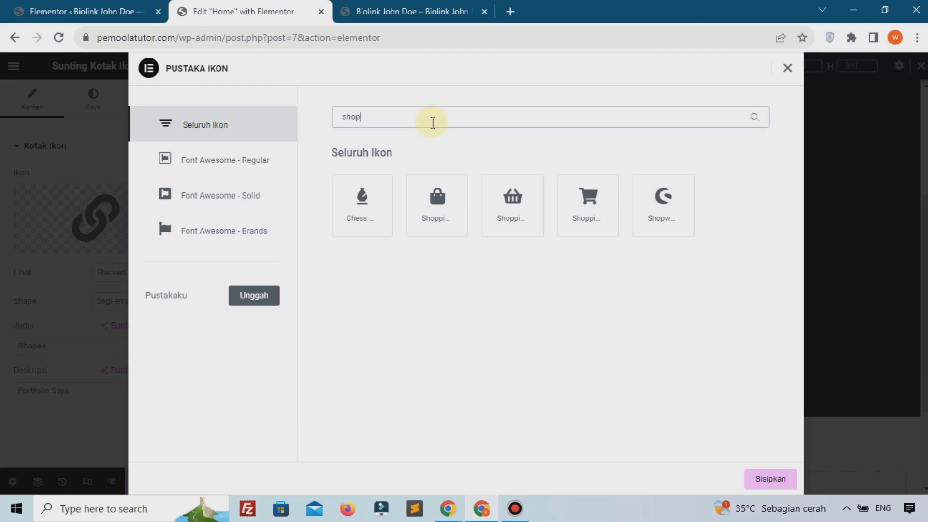
{"action": "left_click", "coordinate": [435, 211]}
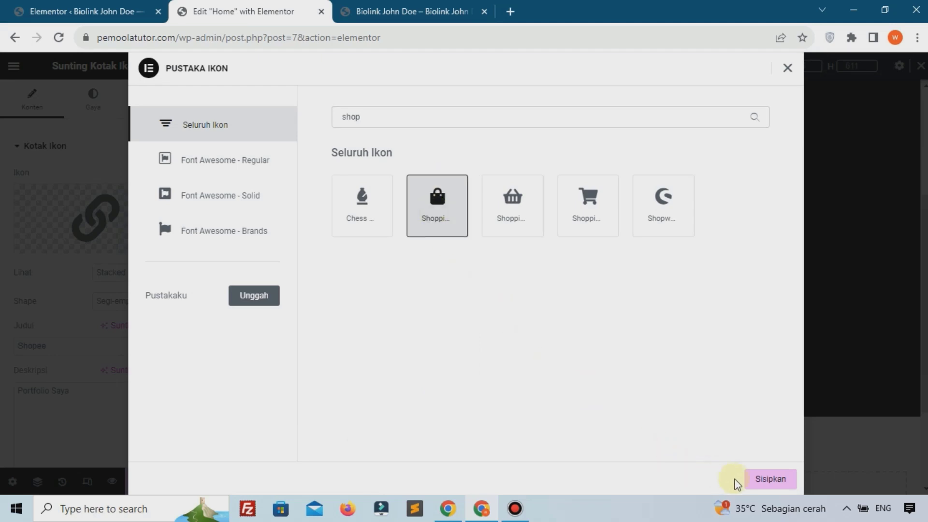
{"action": "left_click", "coordinate": [769, 478]}
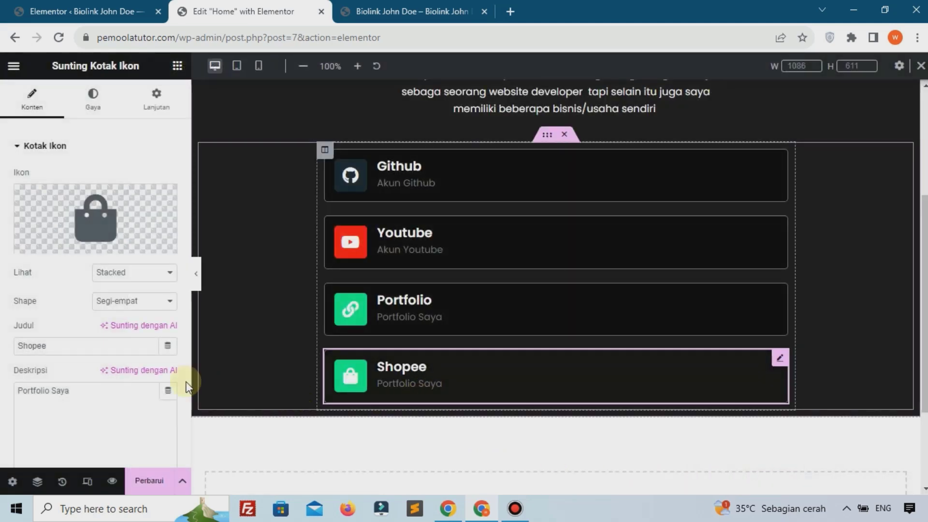
Step: Re-enter Shopee as the fourth box's title and set its description to Toko Shopee
{"action": "left_click", "coordinate": [79, 347]}
{"action": "double_click", "coordinate": [79, 347]}
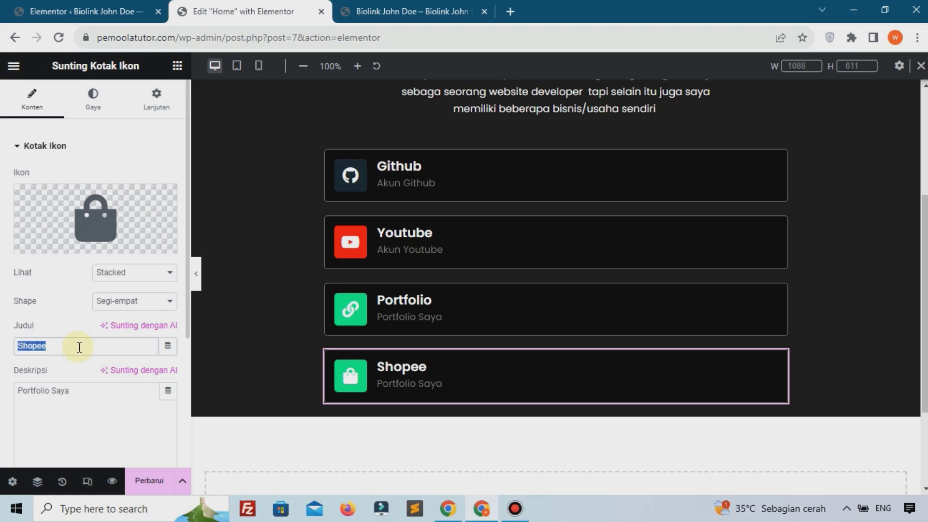
{"action": "type", "text": "S"}
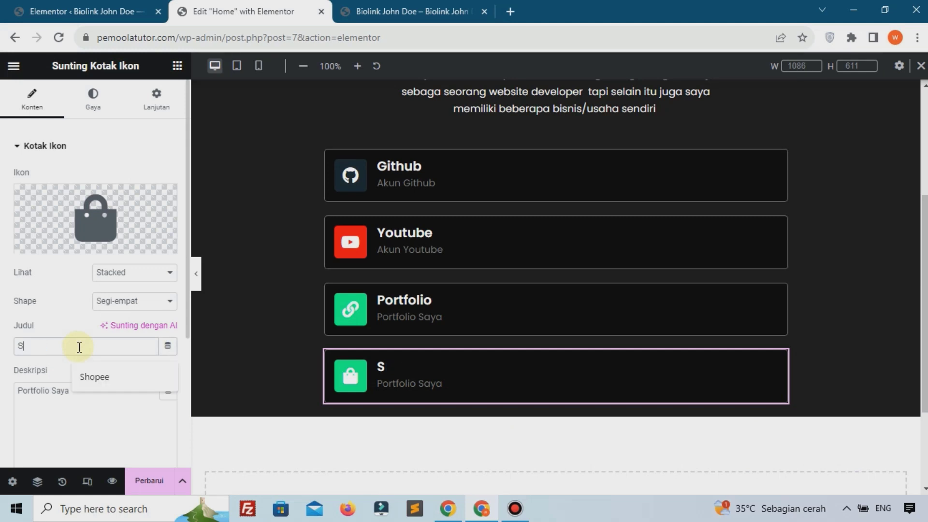
{"action": "type", "text": "hopee"}
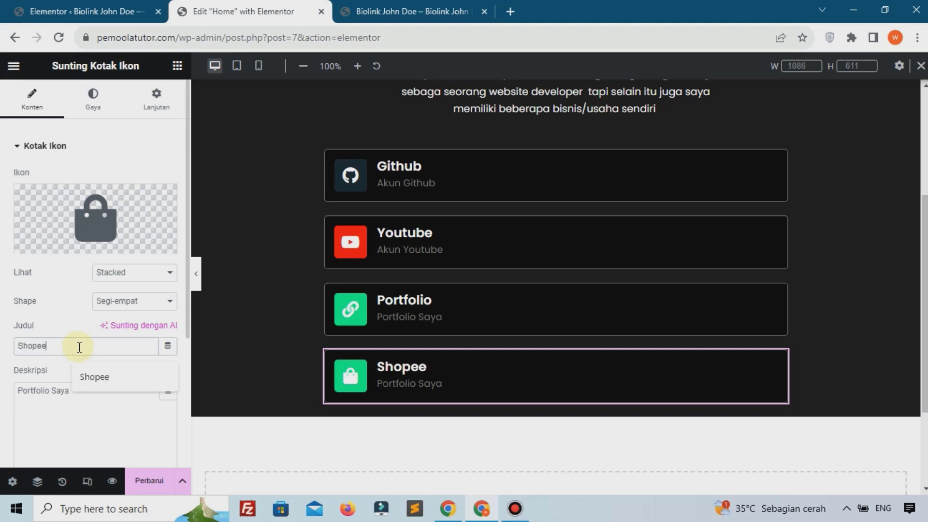
{"action": "left_click", "coordinate": [83, 411]}
{"action": "key", "text": "ctrl+a"}
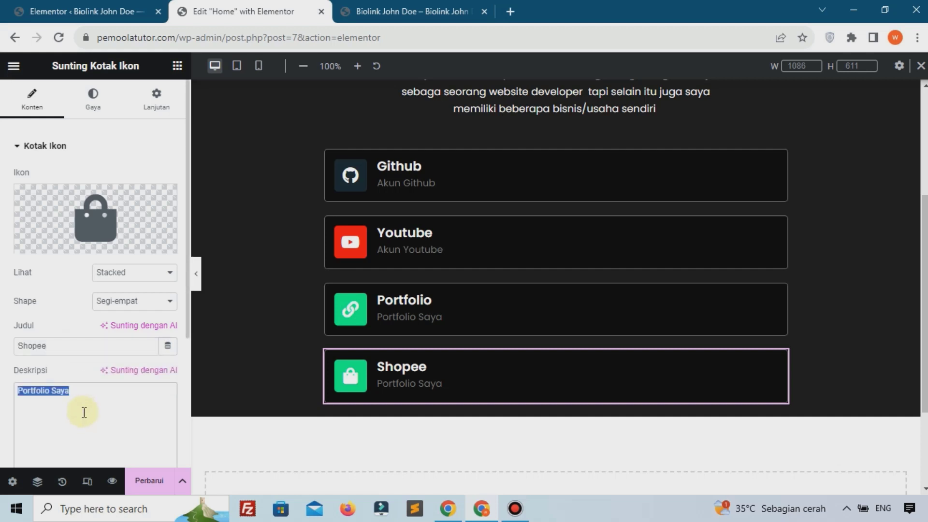
{"action": "type", "text": "Toko Sh"}
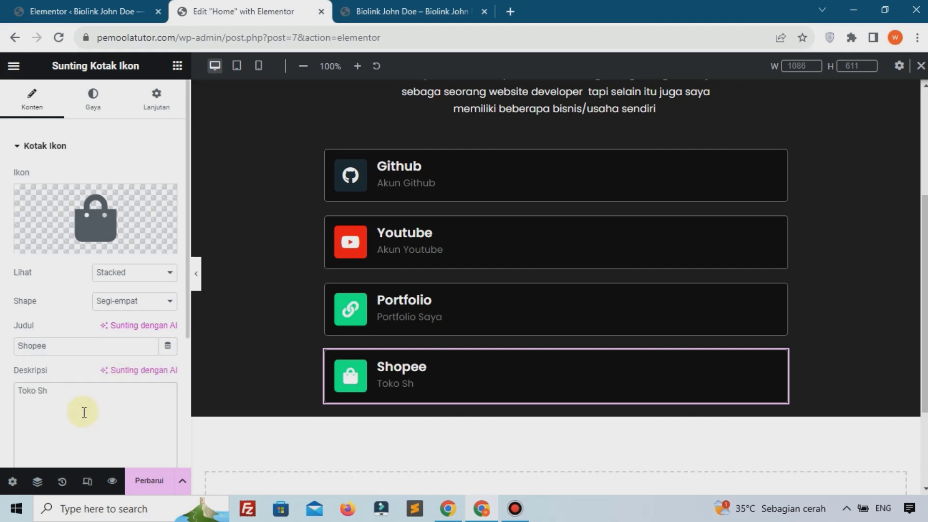
{"action": "type", "text": "opee"}
{"action": "scroll", "coordinate": [84, 412], "scroll_direction": "down", "scroll_amount": 3}
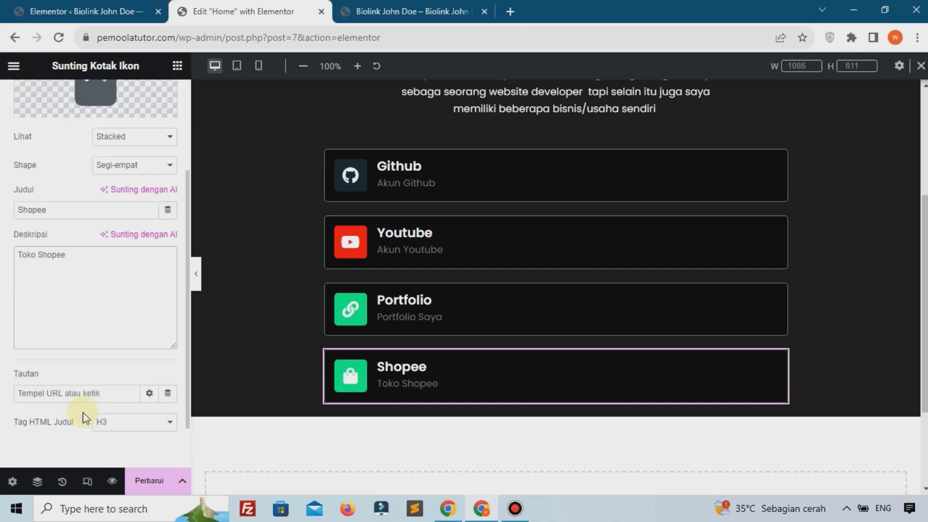
{"action": "left_click", "coordinate": [18, 393]}
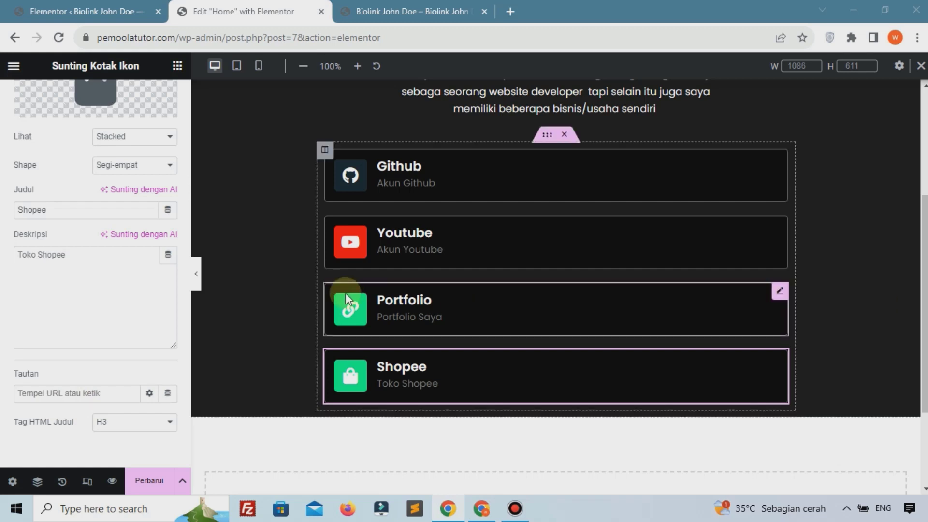
Step: Set the Shopee icon's normal primary color to orange #FF4103
{"action": "scroll", "coordinate": [178, 269], "scroll_direction": "up", "scroll_amount": 3}
{"action": "left_click", "coordinate": [112, 117]}
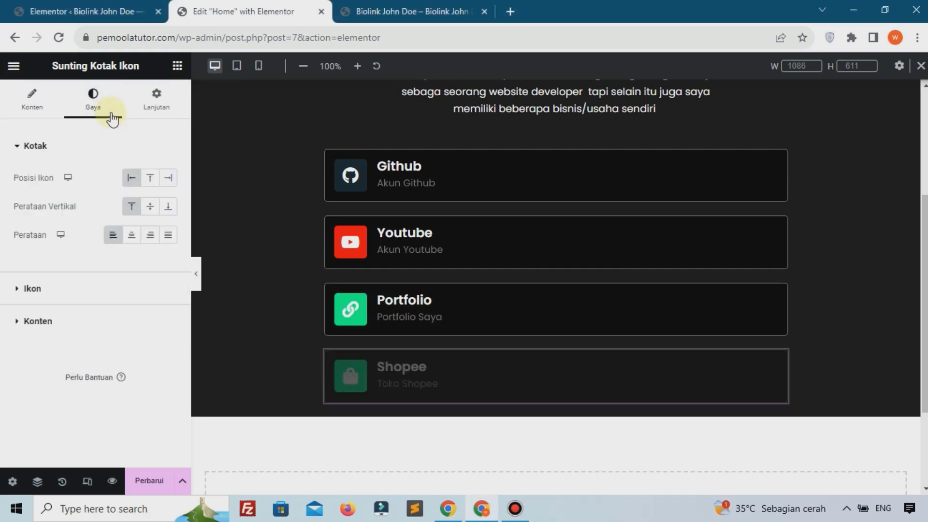
{"action": "left_click", "coordinate": [63, 289]}
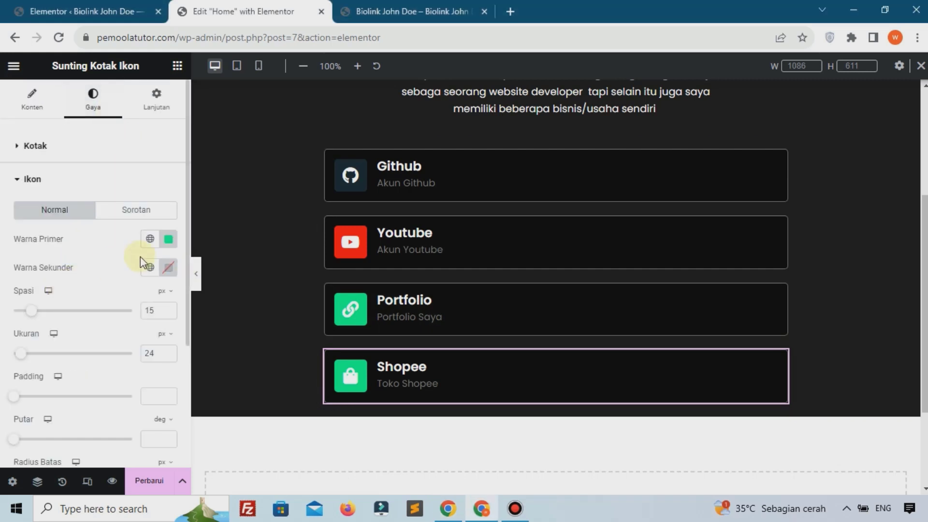
{"action": "left_click", "coordinate": [168, 238]}
{"action": "type", "text": "#FF4103"}
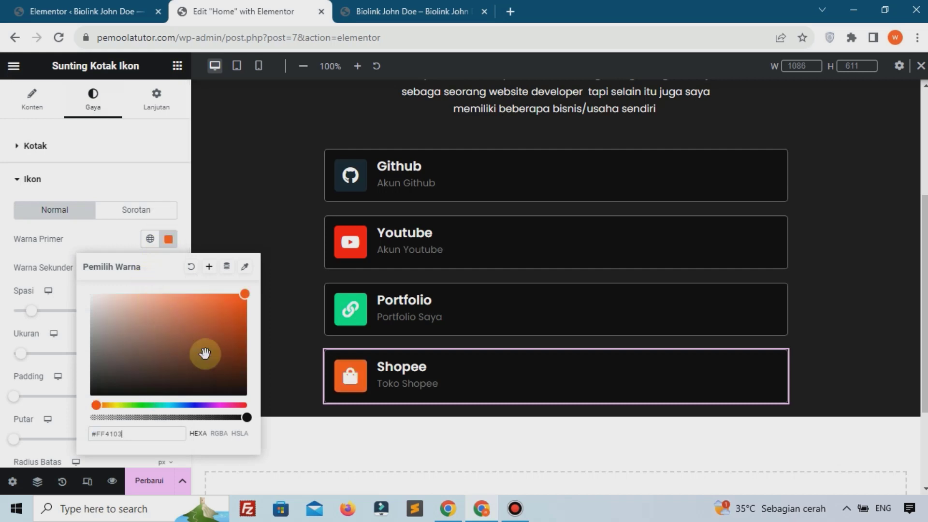
{"action": "left_click", "coordinate": [292, 240]}
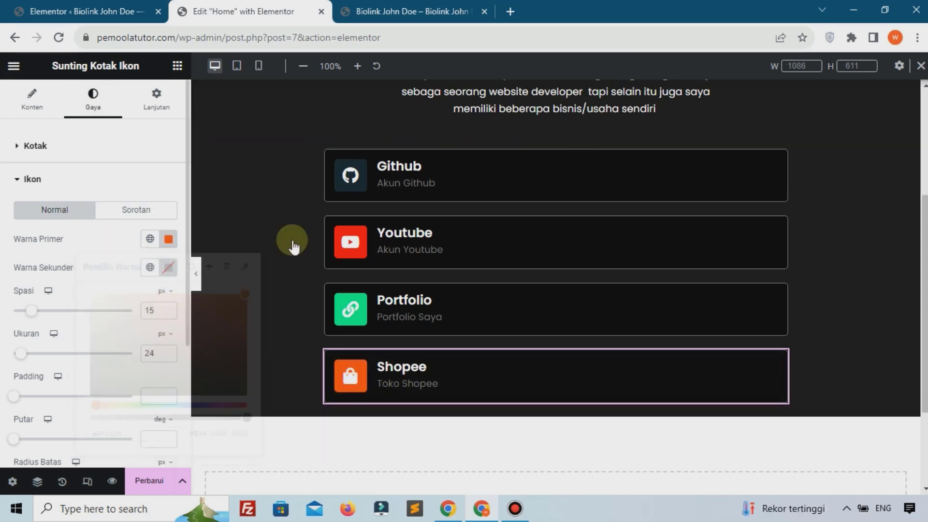
Step: Save the page changes and reload the live biolink page
{"action": "left_click", "coordinate": [163, 487]}
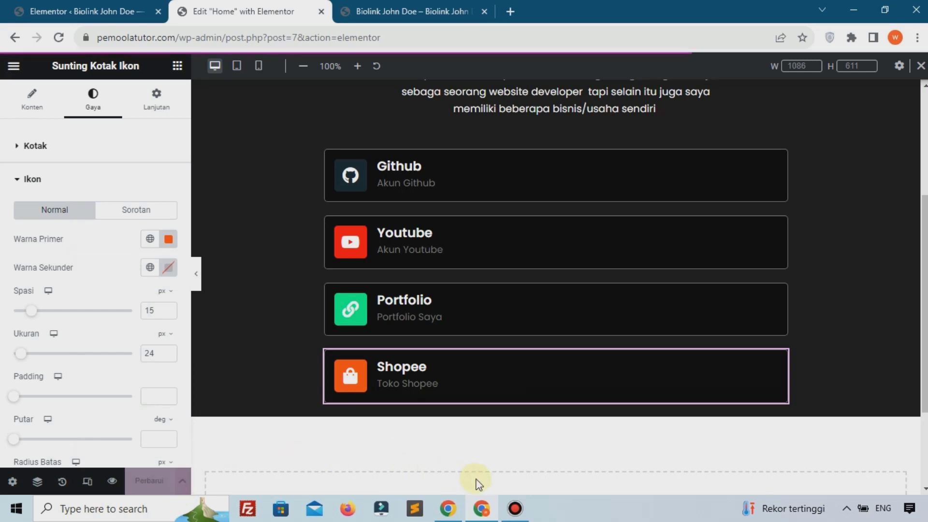
{"action": "left_click", "coordinate": [515, 508]}
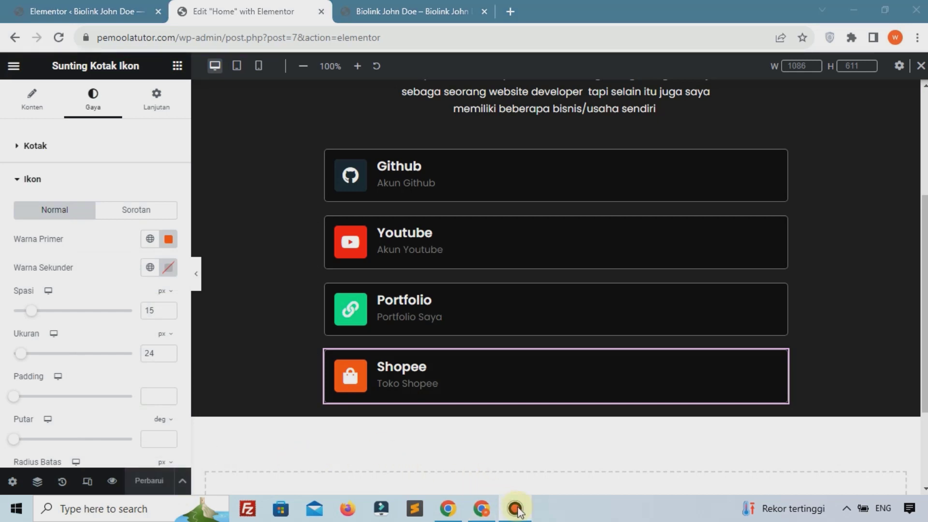
{"action": "left_click", "coordinate": [401, 11]}
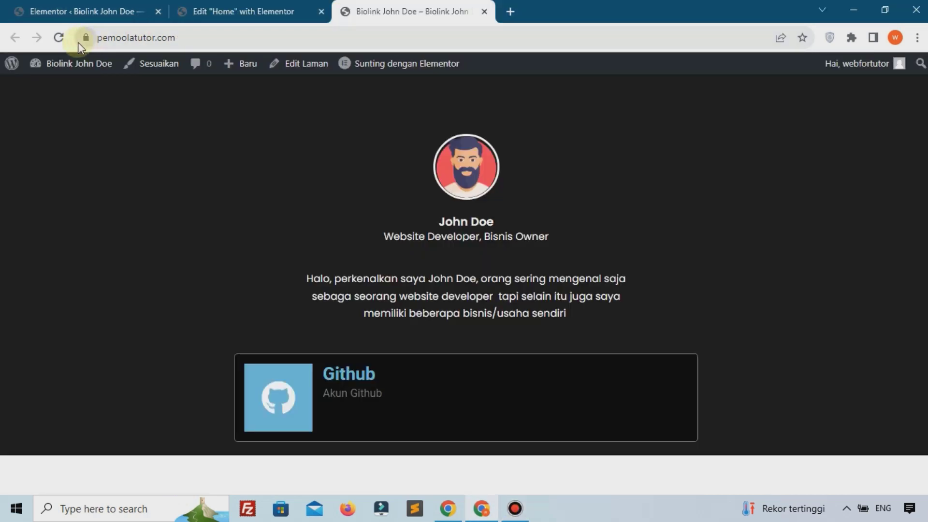
{"action": "left_click", "coordinate": [58, 38]}
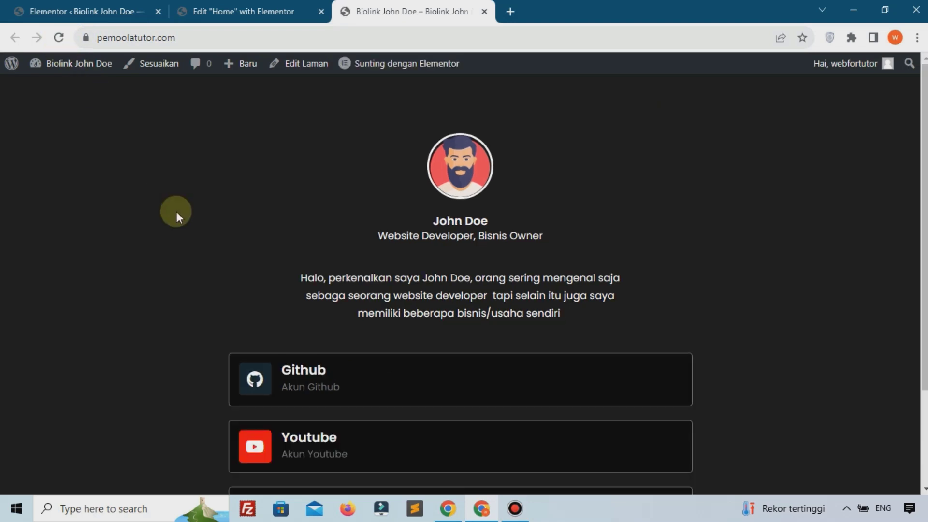
Step: Look over the link boxes on the live page and test the Github link
{"action": "scroll", "coordinate": [176, 213], "scroll_direction": "down", "scroll_amount": 2}
{"action": "scroll", "coordinate": [176, 213], "scroll_direction": "down", "scroll_amount": 3}
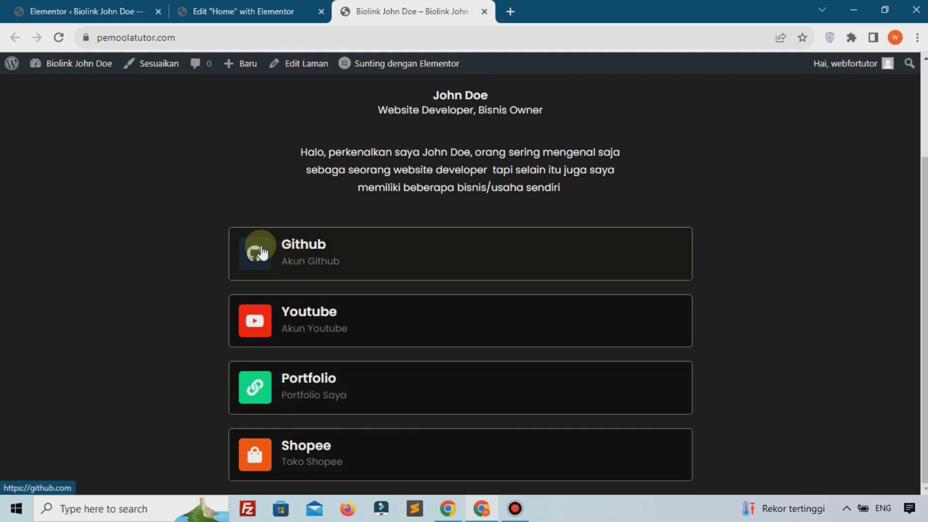
{"action": "left_click", "coordinate": [285, 248]}
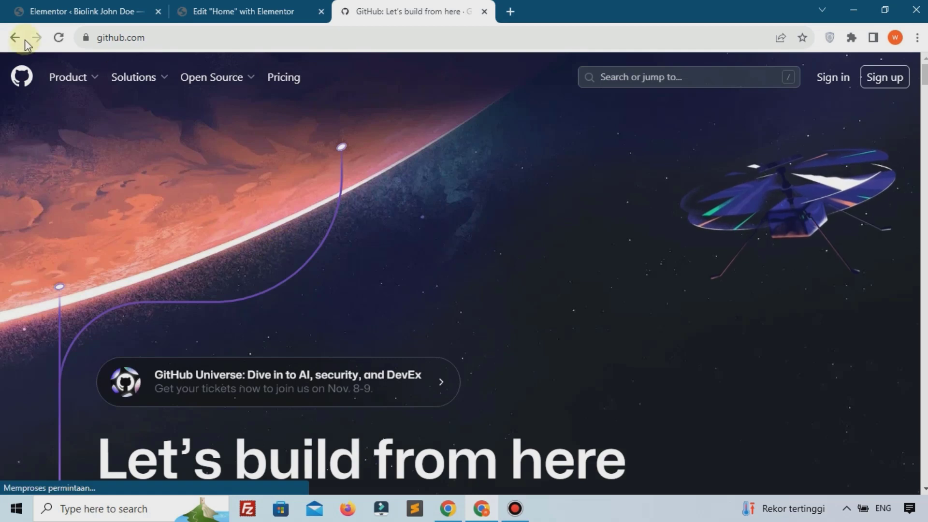
Step: Return to the page editor and set the Github box's link to open in a new window
{"action": "left_click", "coordinate": [18, 38]}
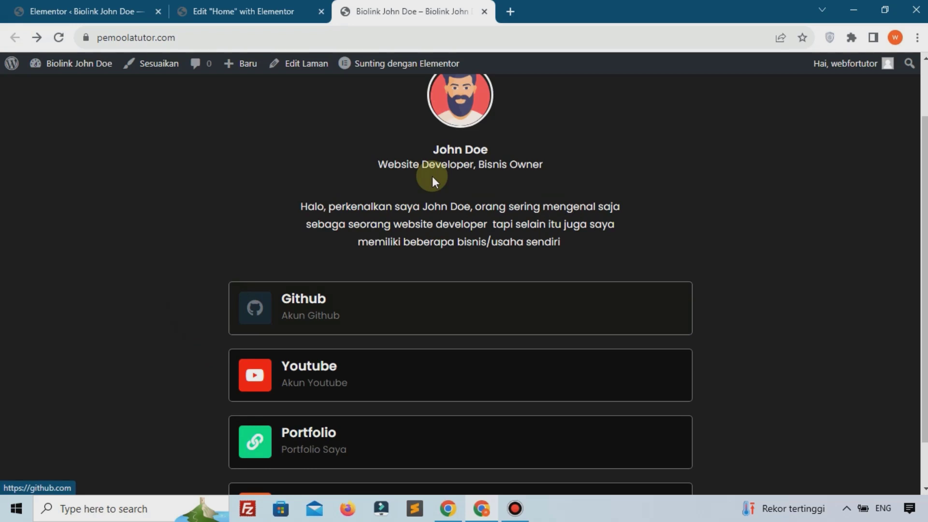
{"action": "key", "text": "alt+Right"}
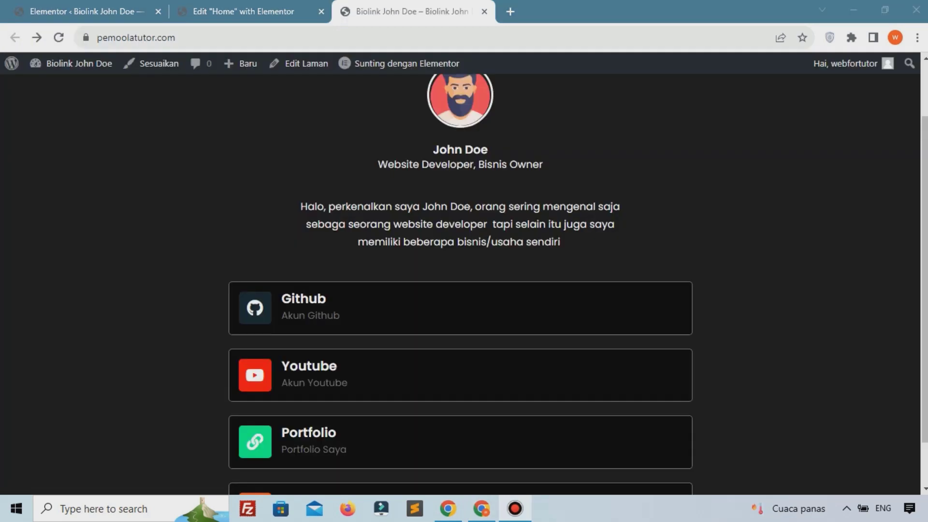
{"action": "left_click", "coordinate": [235, 7]}
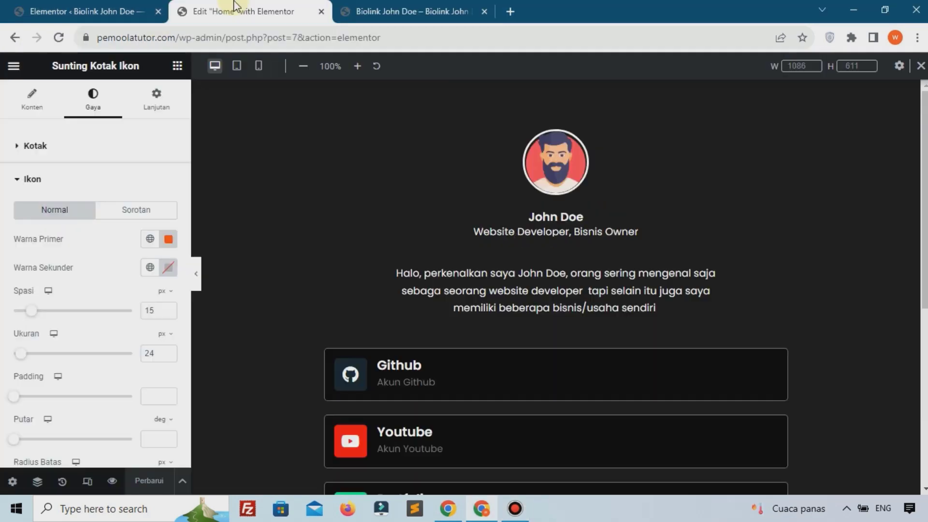
{"action": "scroll", "coordinate": [333, 232], "scroll_direction": "down", "scroll_amount": 1}
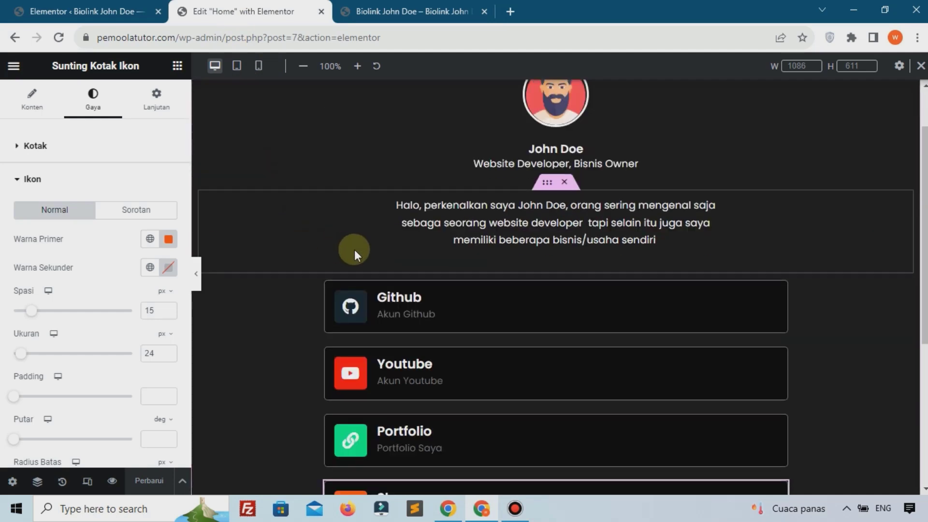
{"action": "left_click", "coordinate": [369, 297]}
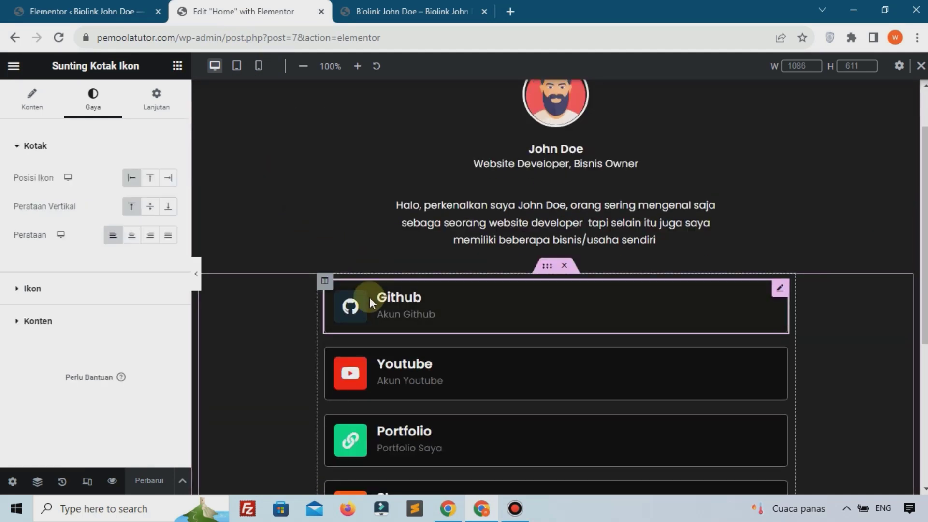
{"action": "left_click", "coordinate": [28, 111]}
{"action": "scroll", "coordinate": [26, 208], "scroll_direction": "down", "scroll_amount": 3}
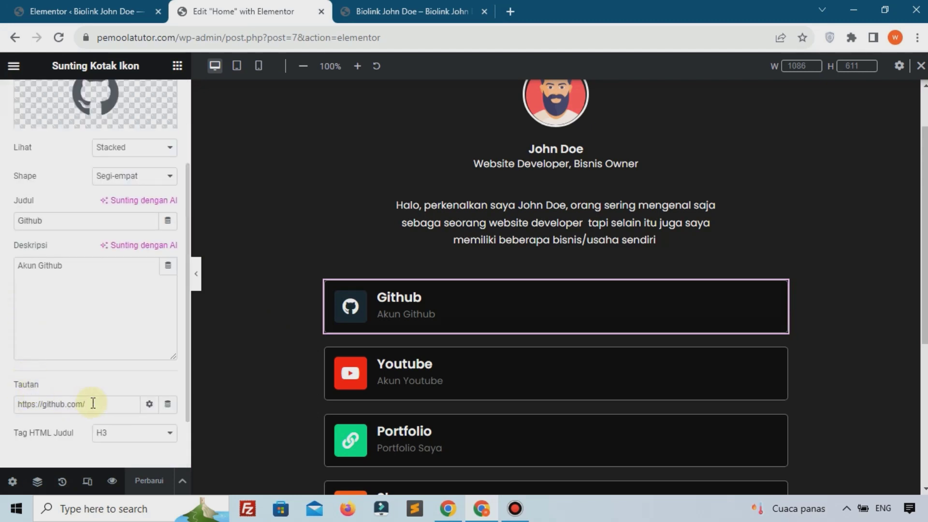
{"action": "left_click", "coordinate": [149, 404]}
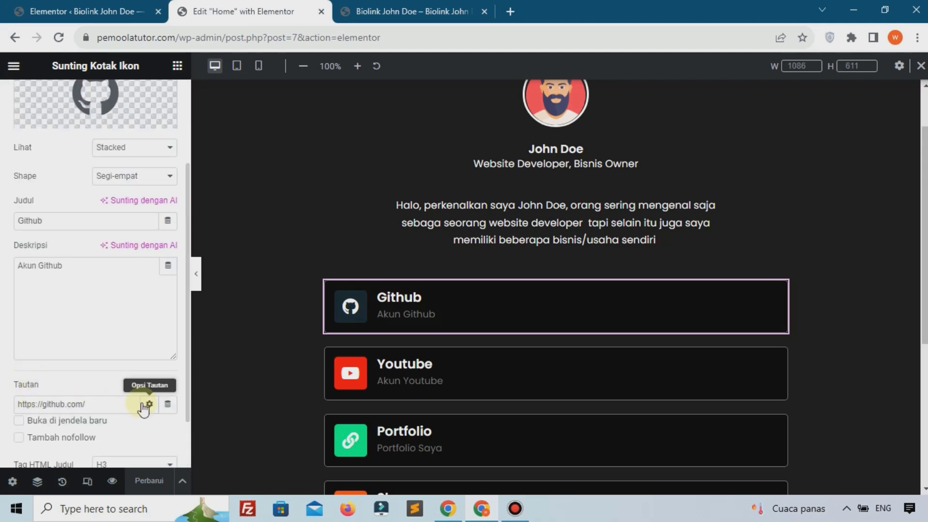
{"action": "left_click", "coordinate": [84, 428]}
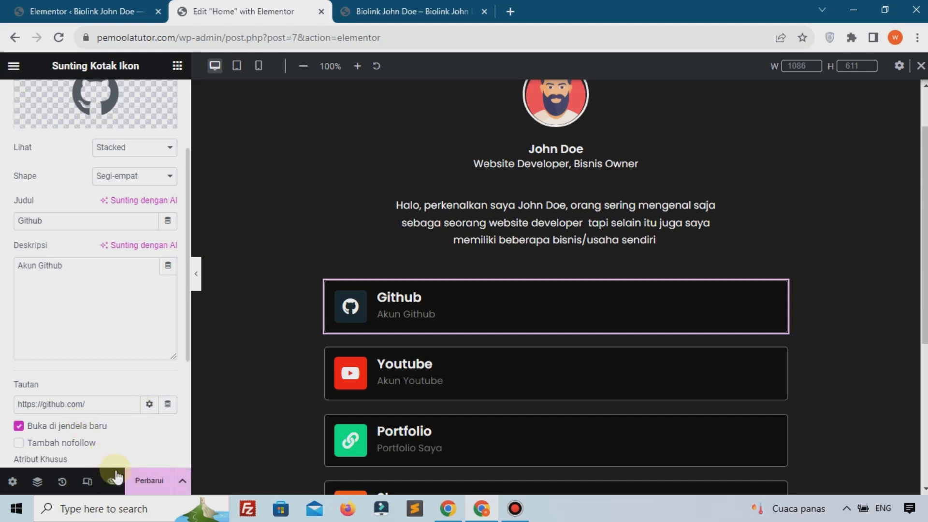
Step: Save the updated page and reload the live biolink page
{"action": "left_click", "coordinate": [133, 481]}
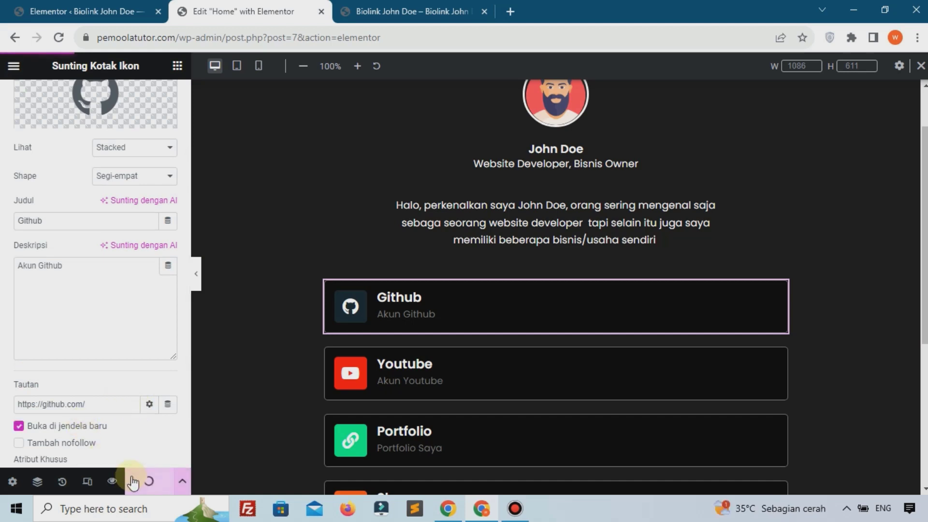
{"action": "left_click", "coordinate": [377, 11]}
{"action": "left_click", "coordinate": [59, 38]}
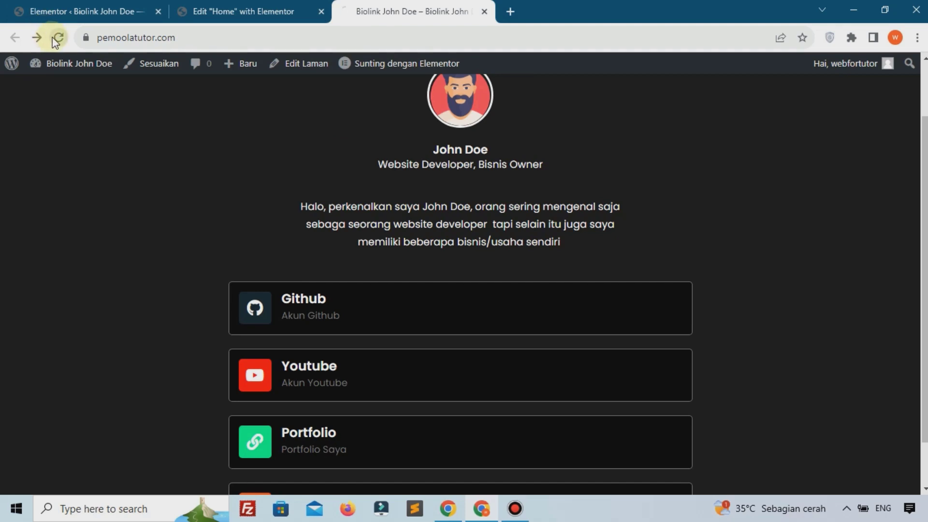
Step: Test the Github box's link on the live page and close the browser tab it opens
{"action": "left_click", "coordinate": [257, 317]}
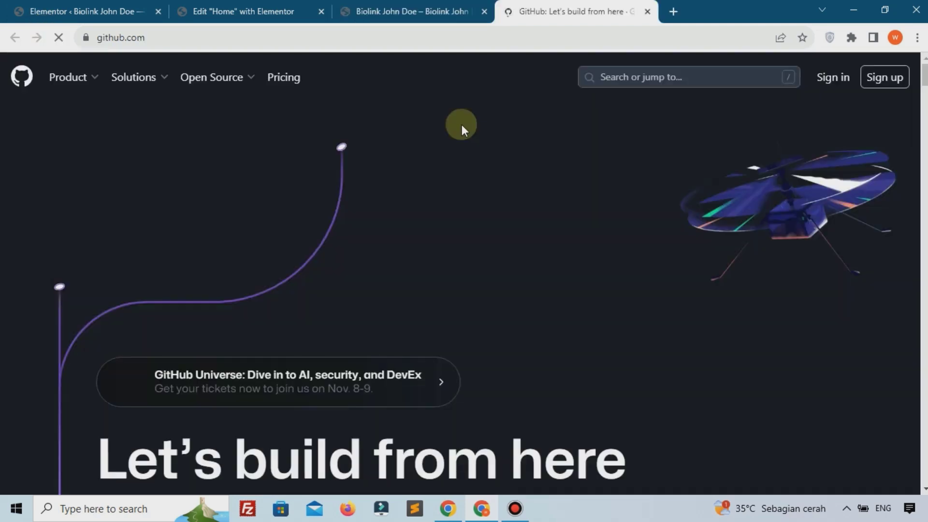
{"action": "scroll", "coordinate": [500, 151], "scroll_direction": "down", "scroll_amount": 5}
{"action": "scroll", "coordinate": [569, 118], "scroll_direction": "up", "scroll_amount": 5}
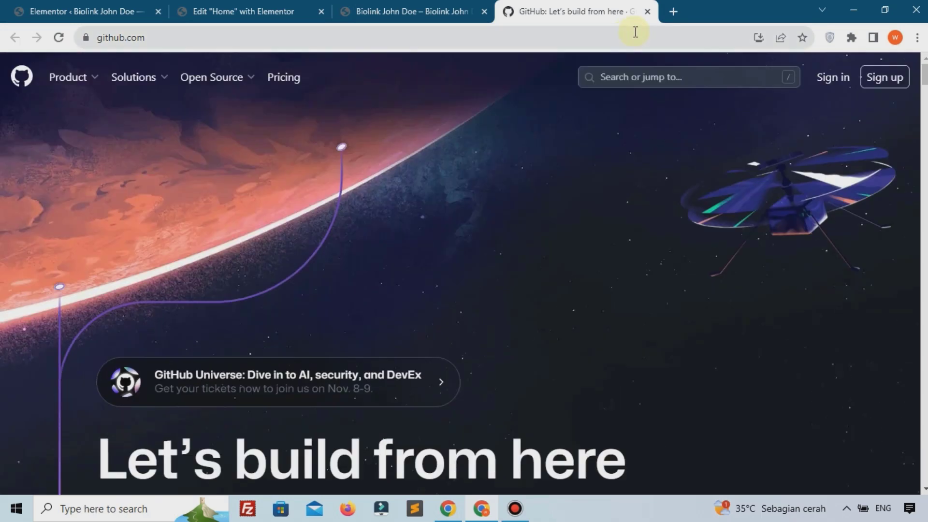
{"action": "left_click", "coordinate": [647, 11]}
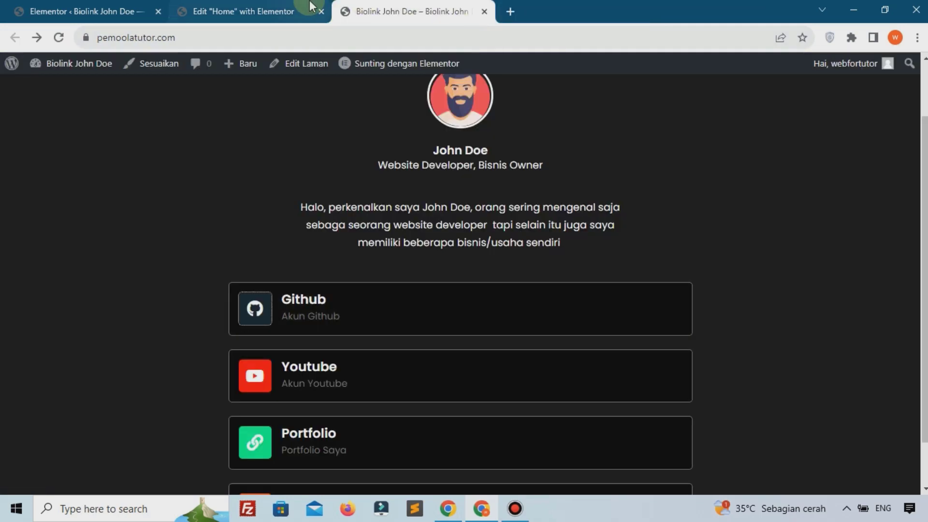
Step: Find the divider (Pembagi) widget in the editor and add it below the Shopee box
{"action": "left_click", "coordinate": [247, 7]}
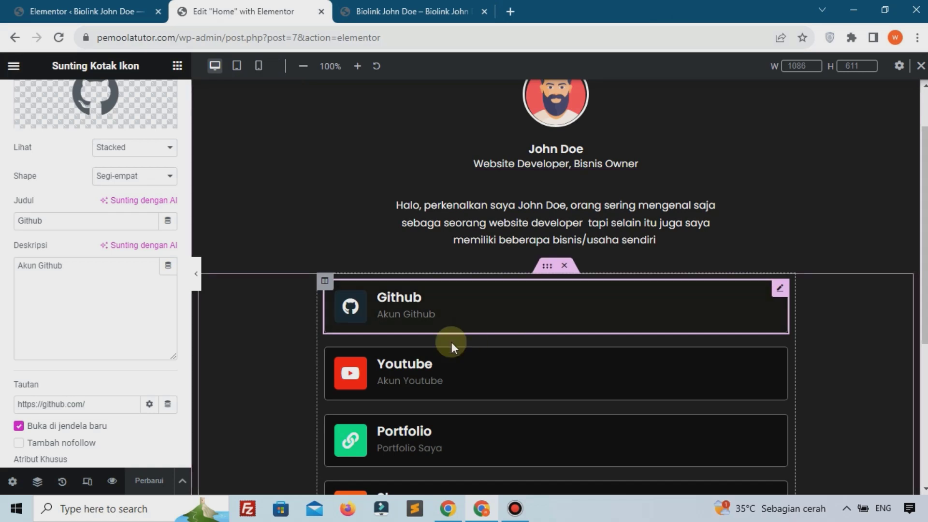
{"action": "left_click", "coordinate": [124, 359]}
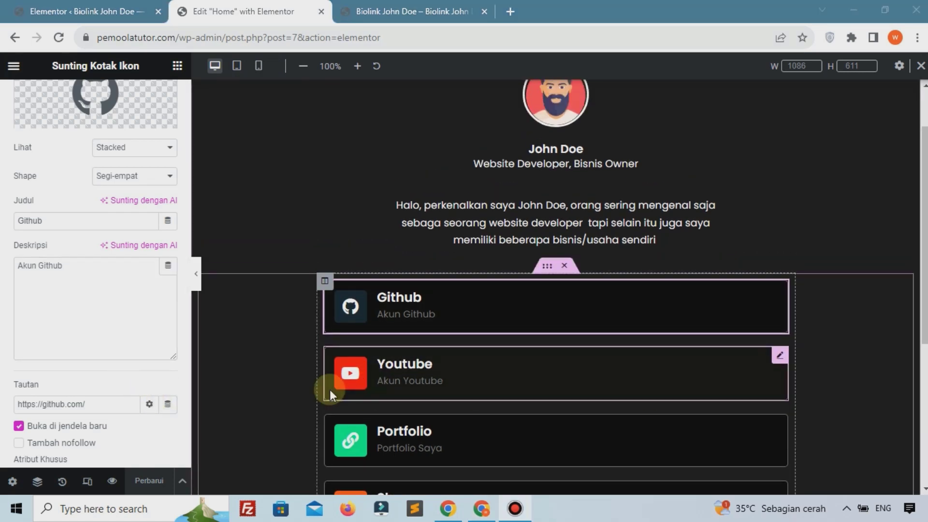
{"action": "scroll", "coordinate": [471, 338], "scroll_direction": "down", "scroll_amount": 5}
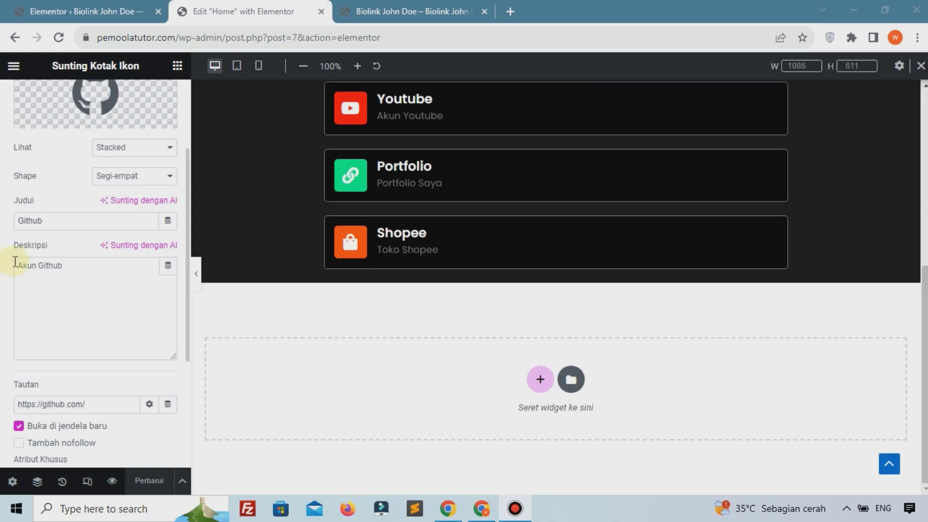
{"action": "scroll", "coordinate": [17, 263], "scroll_direction": "up", "scroll_amount": 3}
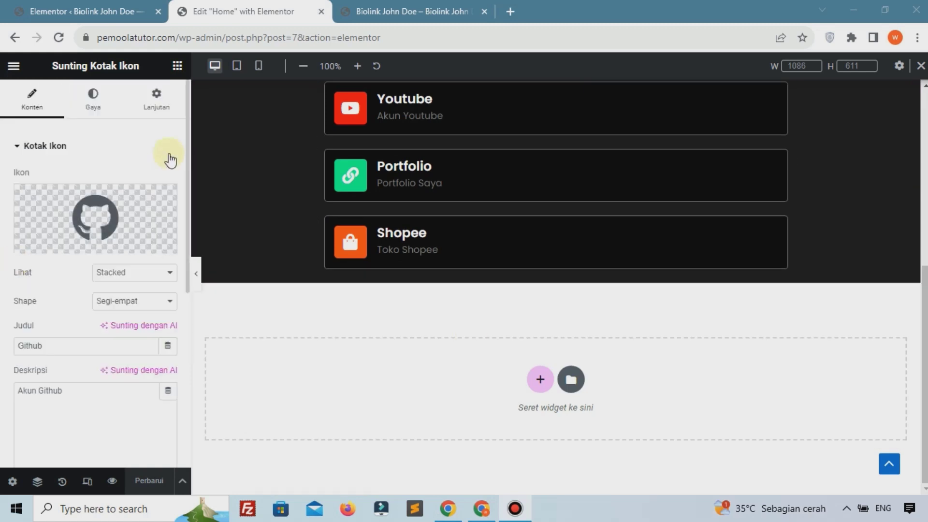
{"action": "left_click", "coordinate": [178, 67]}
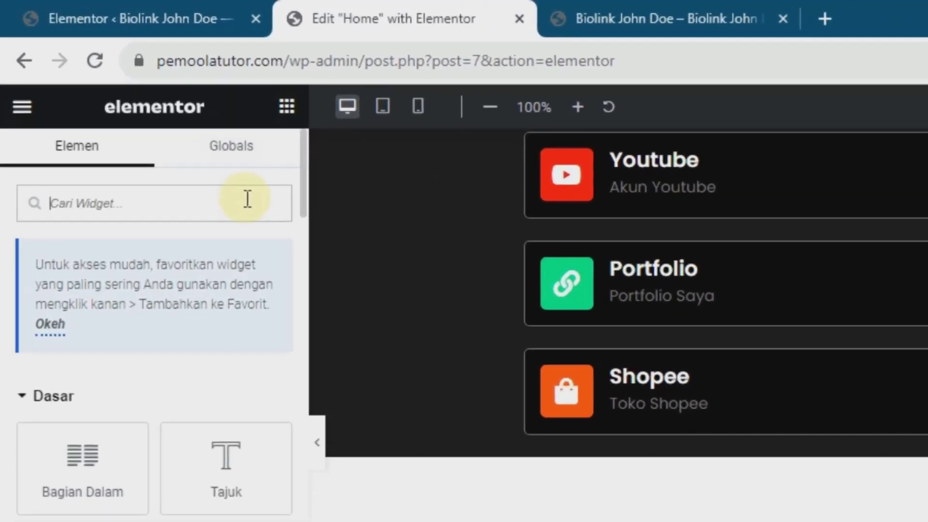
{"action": "left_click", "coordinate": [246, 199]}
{"action": "type", "text": "div"}
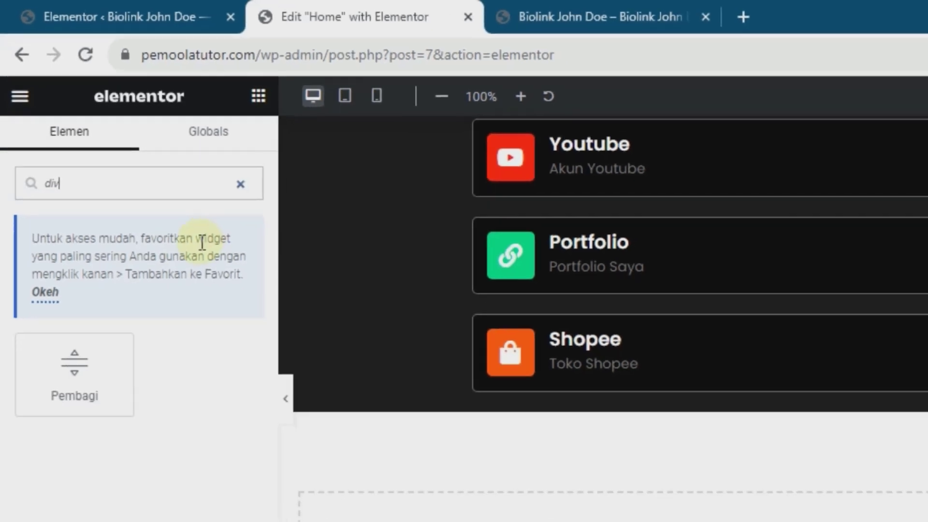
{"action": "left_click_drag", "start_coordinate": [104, 424], "coordinate": [654, 442]}
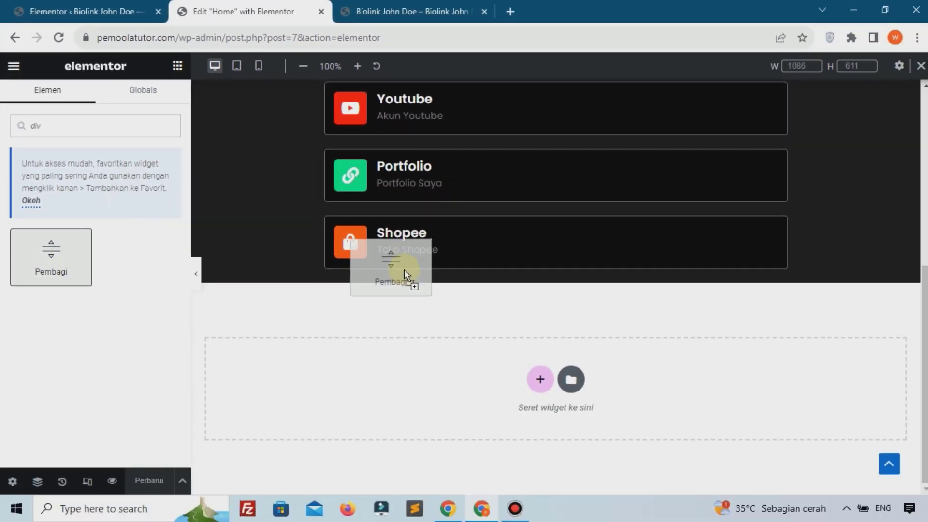
{"action": "left_click_drag", "start_coordinate": [404, 269], "coordinate": [408, 265]}
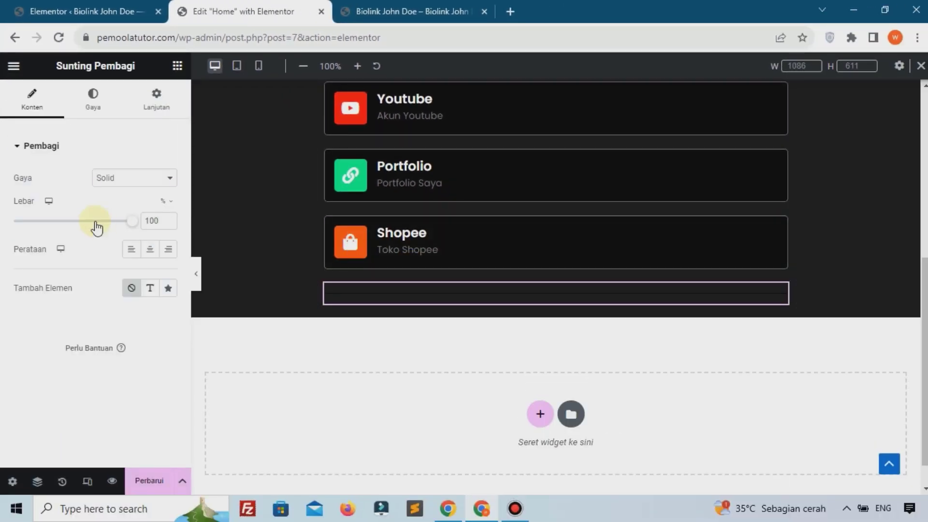
Step: Set the divider's color to #FFFAFA17 and its gap (Jarak) to 2
{"action": "left_click", "coordinate": [90, 112]}
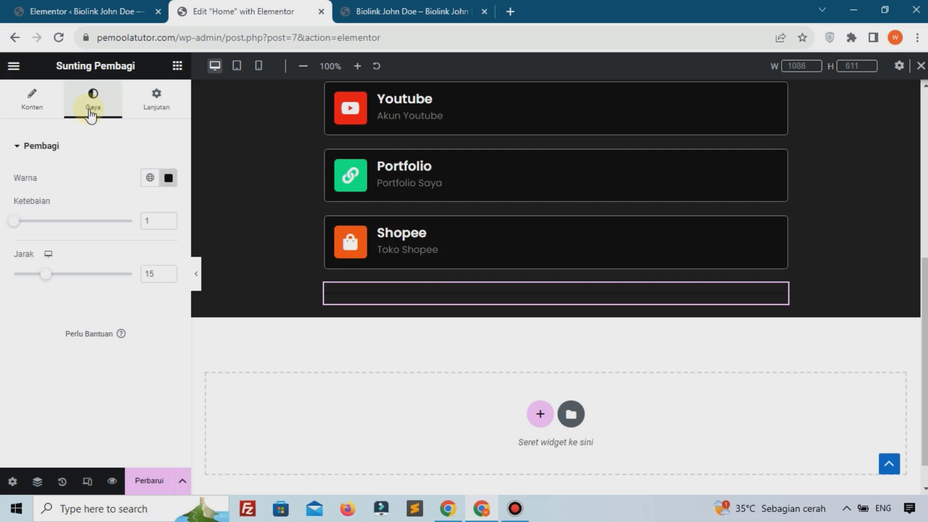
{"action": "left_click", "coordinate": [169, 179]}
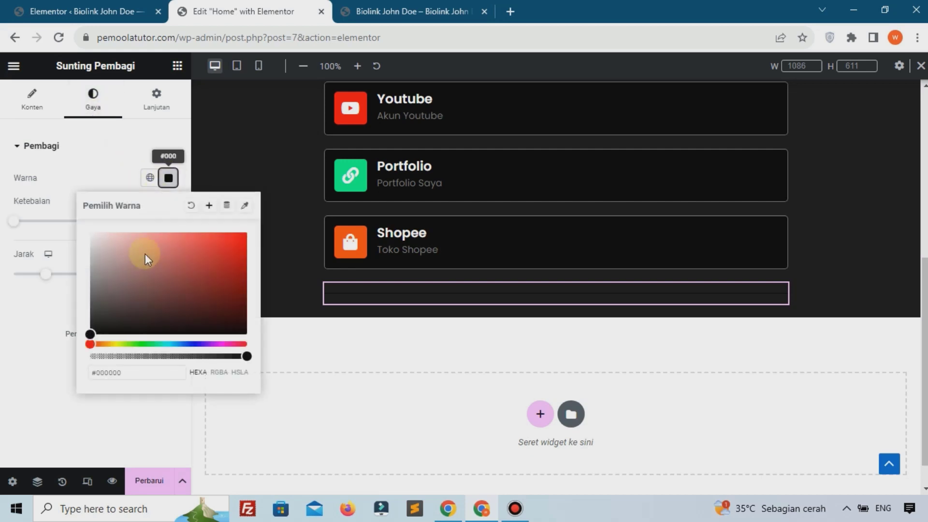
{"action": "type", "text": "#FFFAFA17"}
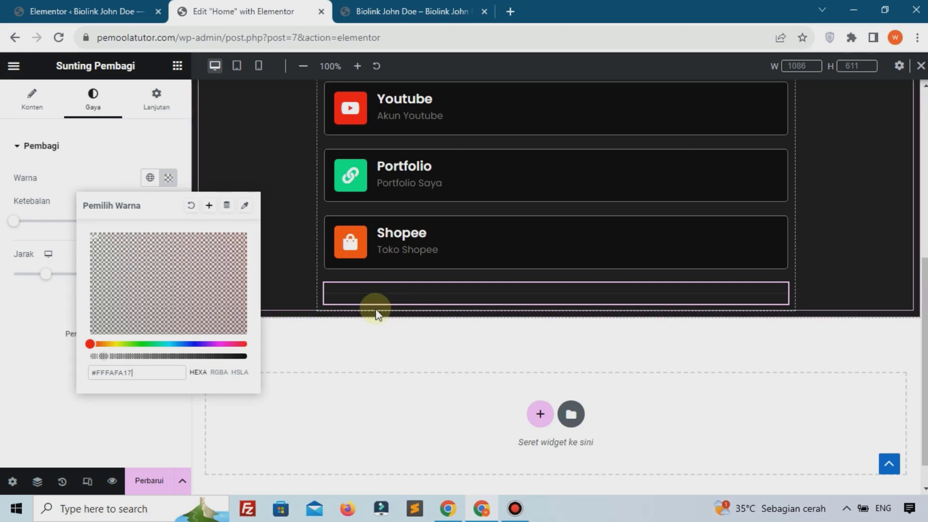
{"action": "left_click", "coordinate": [42, 285]}
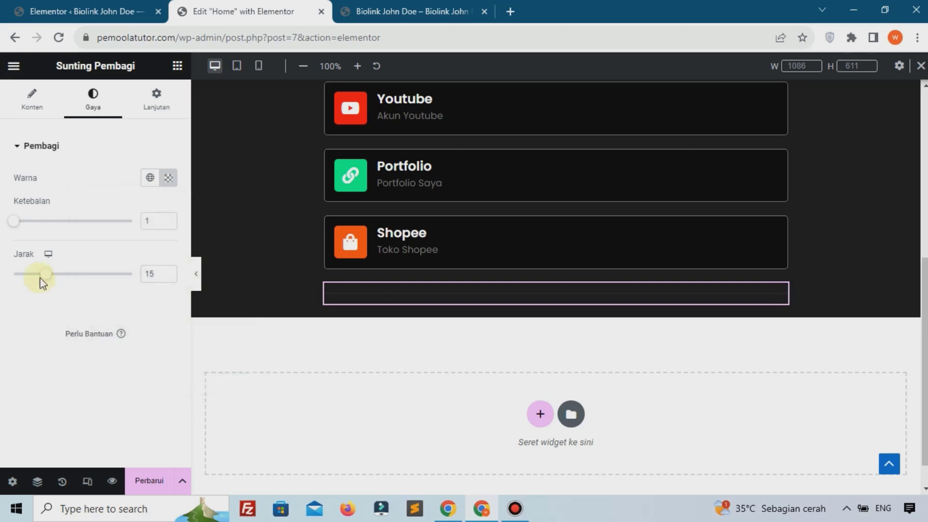
{"action": "left_click_drag", "start_coordinate": [45, 282], "coordinate": [3, 270]}
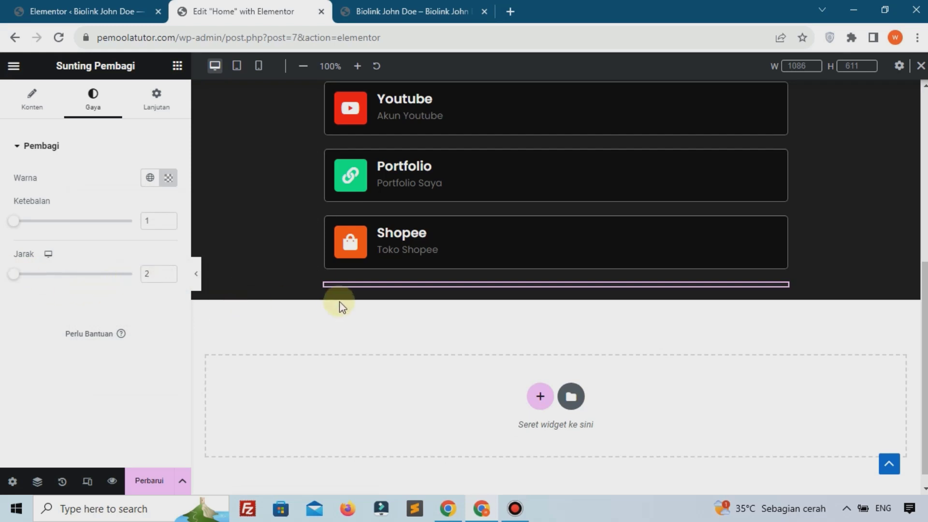
Step: Add a centered heading (Tajuk) below the divider with the text Folow Me
{"action": "left_click", "coordinate": [177, 66]}
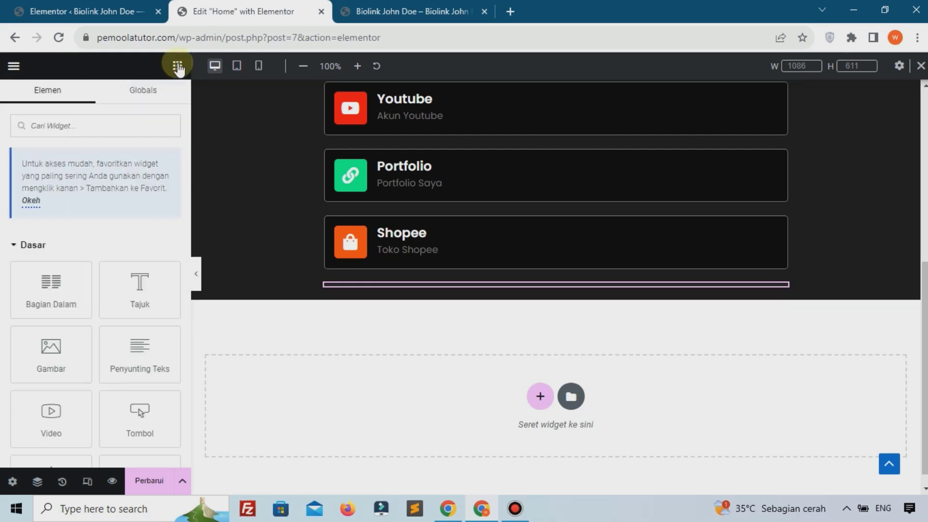
{"action": "left_click_drag", "start_coordinate": [141, 294], "coordinate": [417, 293]}
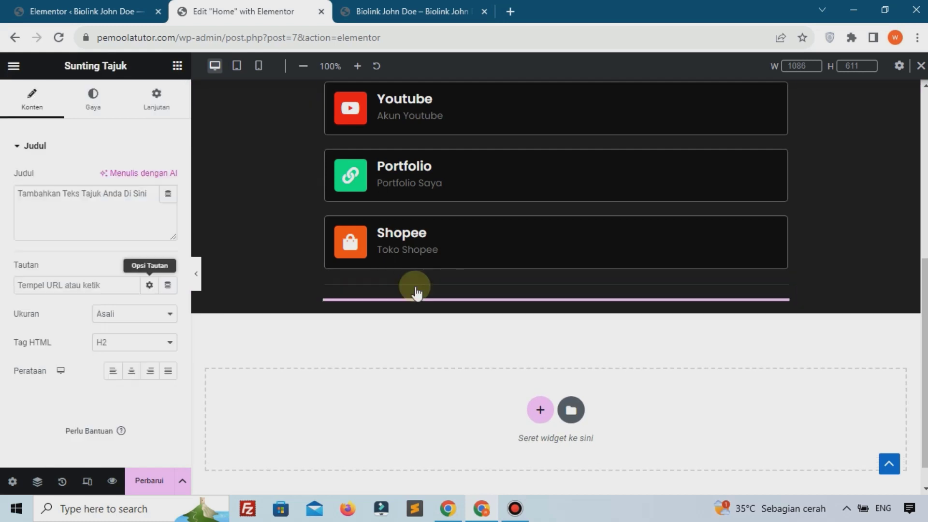
{"action": "left_click", "coordinate": [97, 219]}
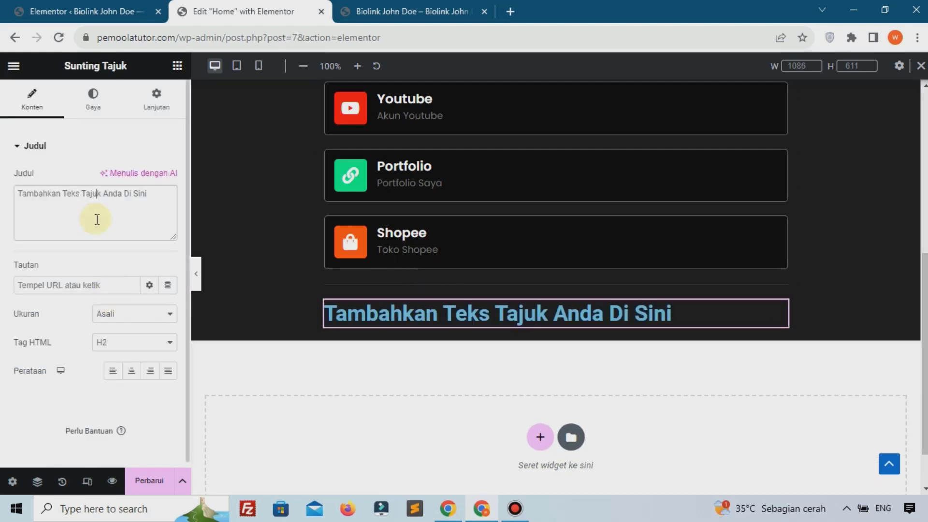
{"action": "key", "text": "ctrl+a"}
{"action": "type", "text": "F"}
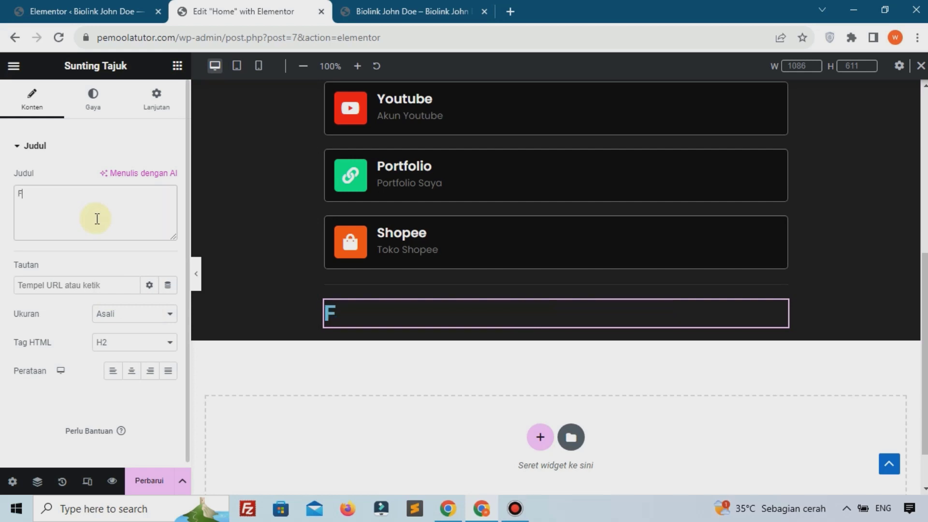
{"action": "type", "text": "Folow Me"}
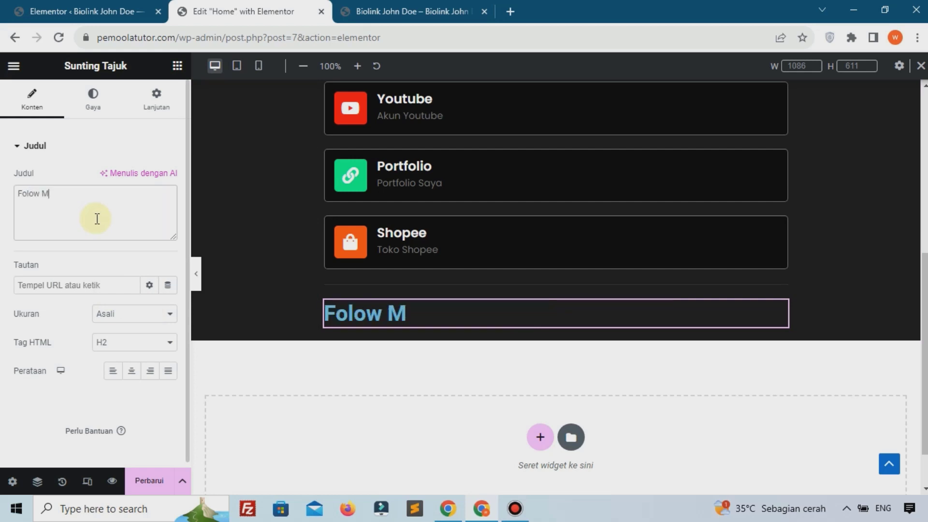
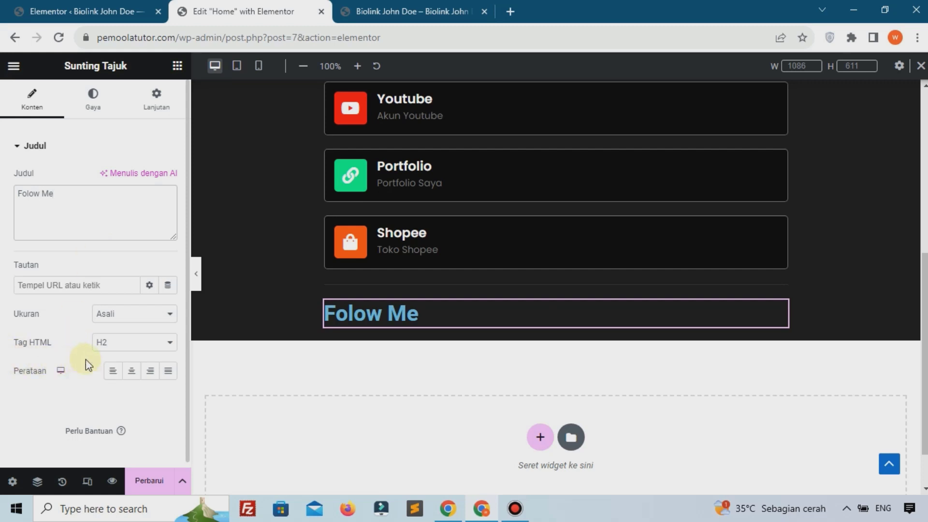
{"action": "left_click", "coordinate": [132, 376]}
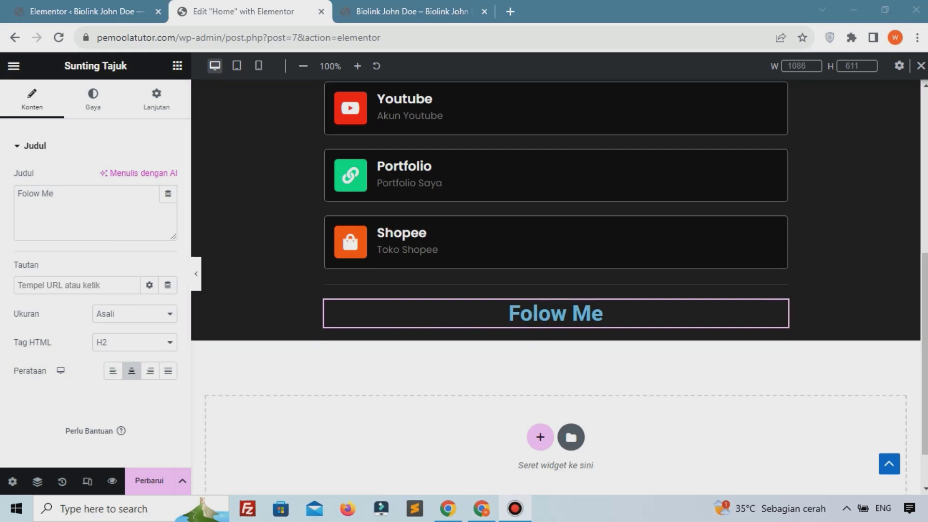
Step: Change the Folow Me heading's text color to a near-white shade
{"action": "left_click", "coordinate": [93, 103]}
{"action": "left_click", "coordinate": [164, 178]}
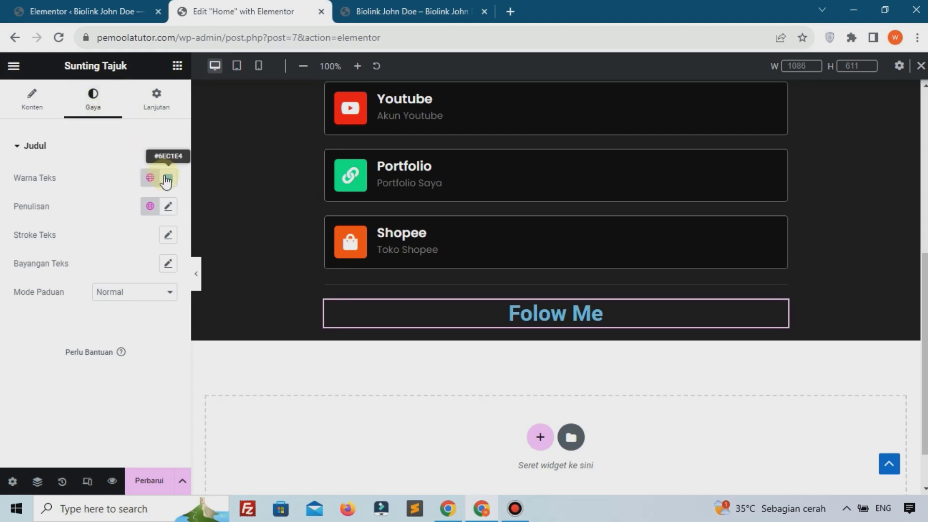
{"action": "left_click_drag", "start_coordinate": [198, 252], "coordinate": [91, 223]}
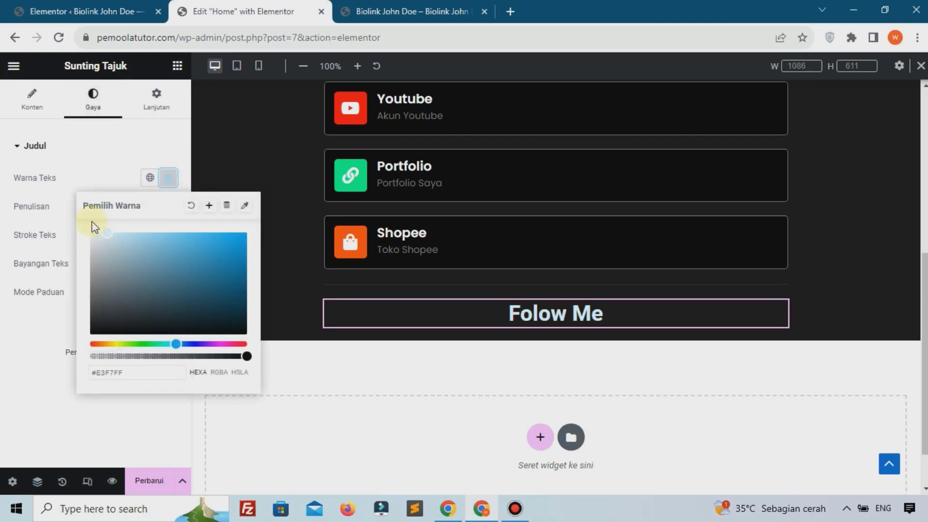
Step: Set the Folow Me heading's typography to Poppins at 19 px with an underline (Garis bawah) decoration
{"action": "left_click", "coordinate": [48, 313]}
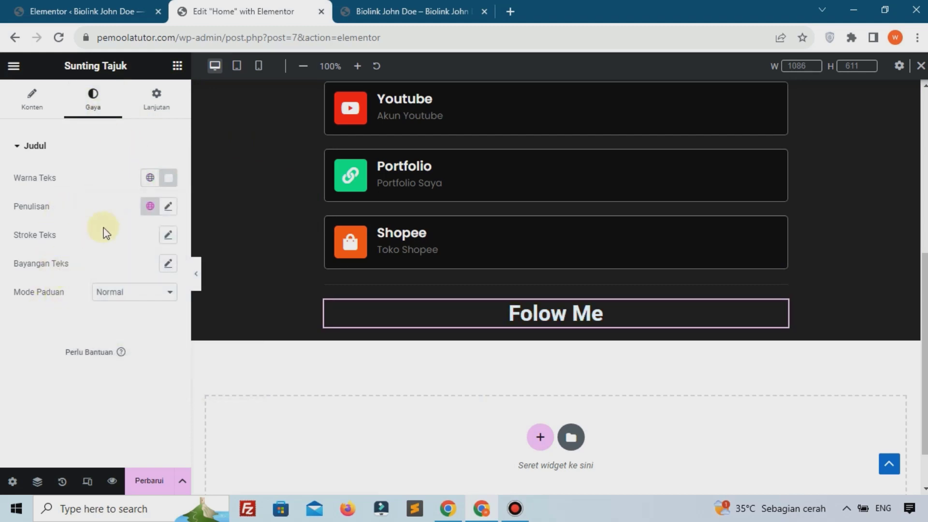
{"action": "left_click", "coordinate": [169, 206]}
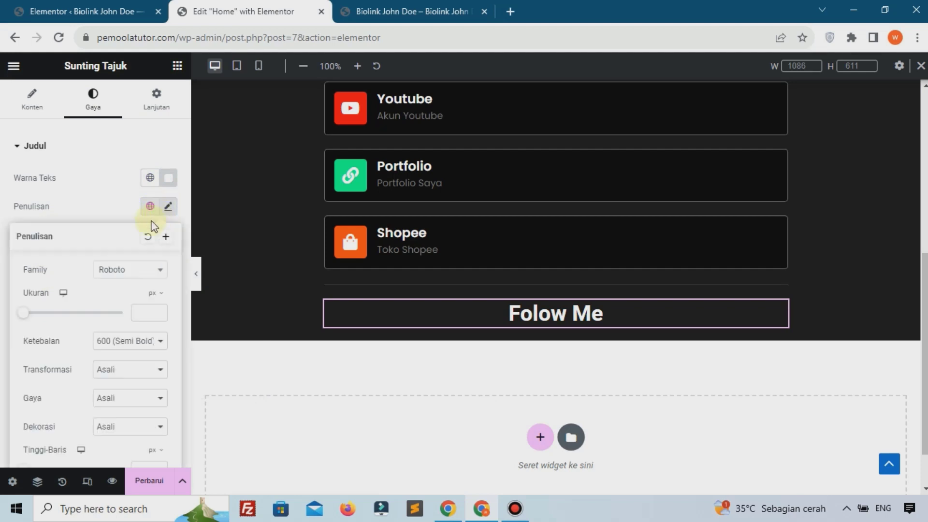
{"action": "left_click", "coordinate": [139, 270]}
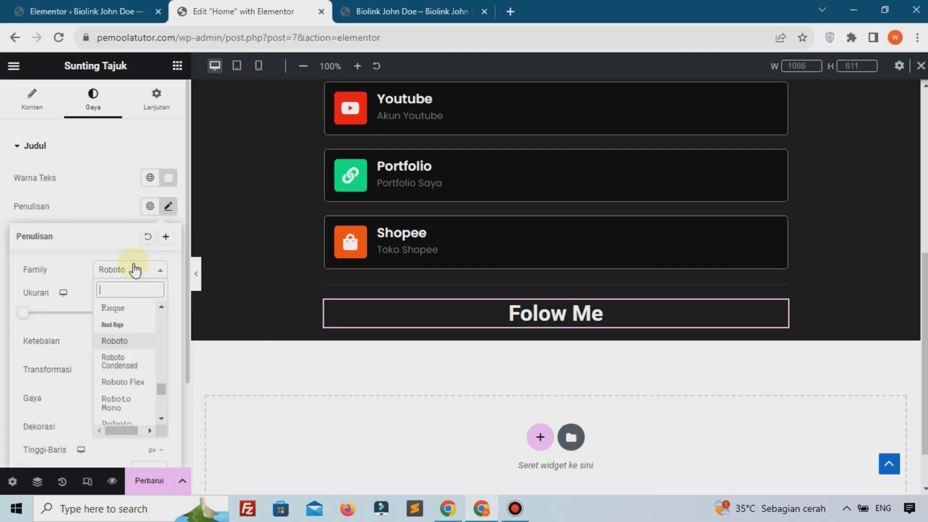
{"action": "type", "text": "pop"}
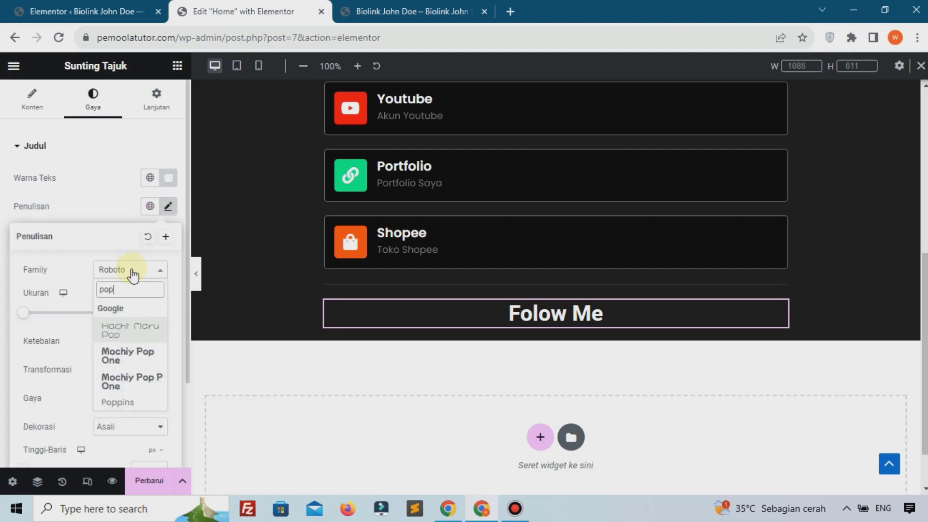
{"action": "left_click", "coordinate": [117, 402]}
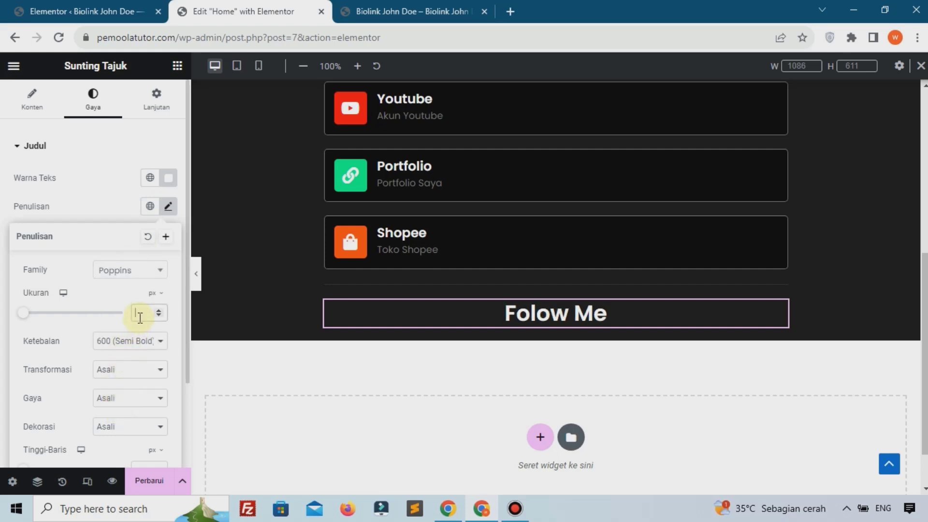
{"action": "type", "text": "18"}
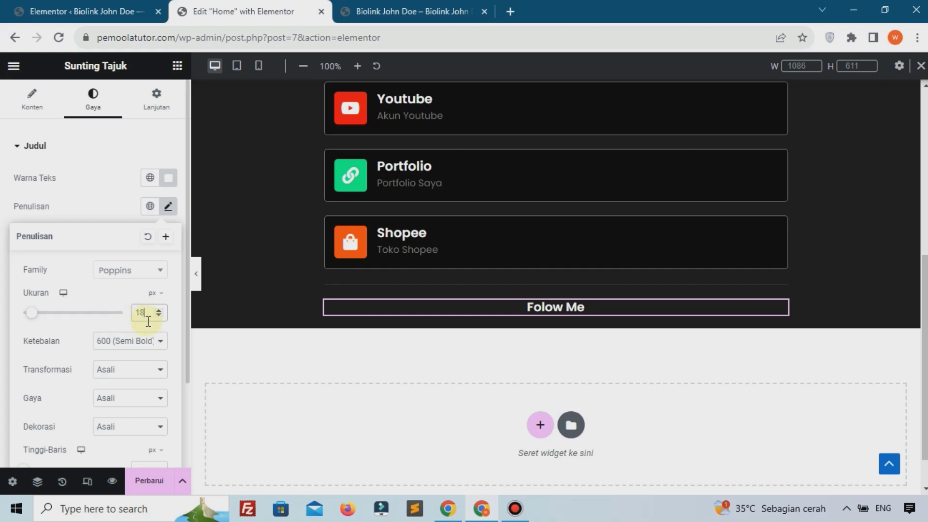
{"action": "left_click", "coordinate": [157, 311]}
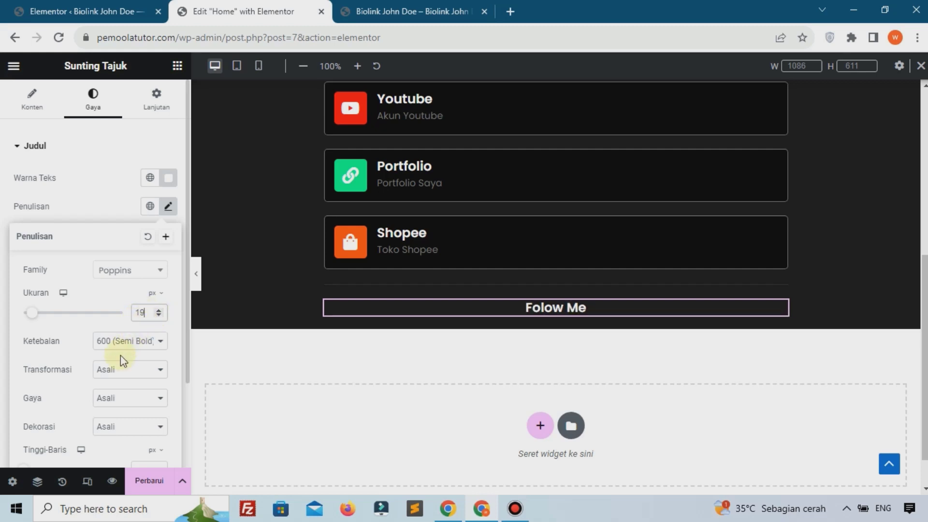
{"action": "left_click", "coordinate": [111, 428]}
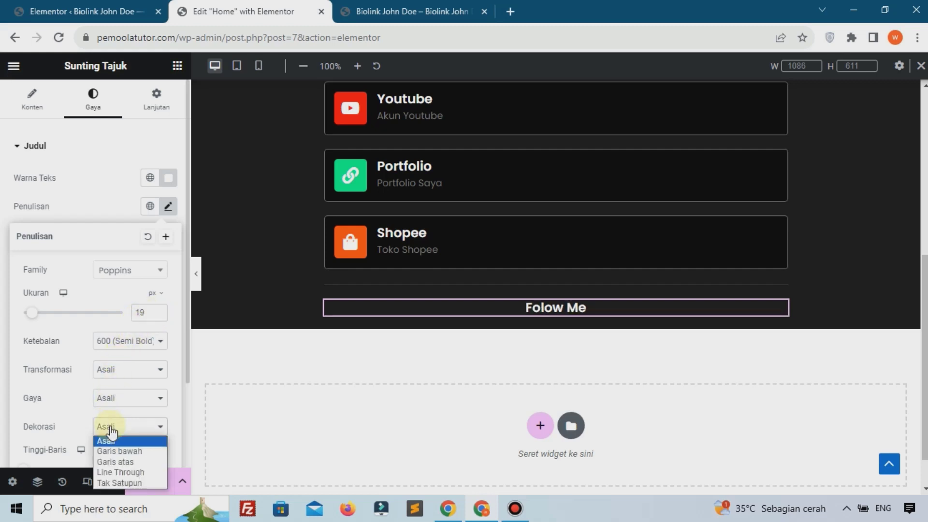
{"action": "left_click", "coordinate": [111, 451]}
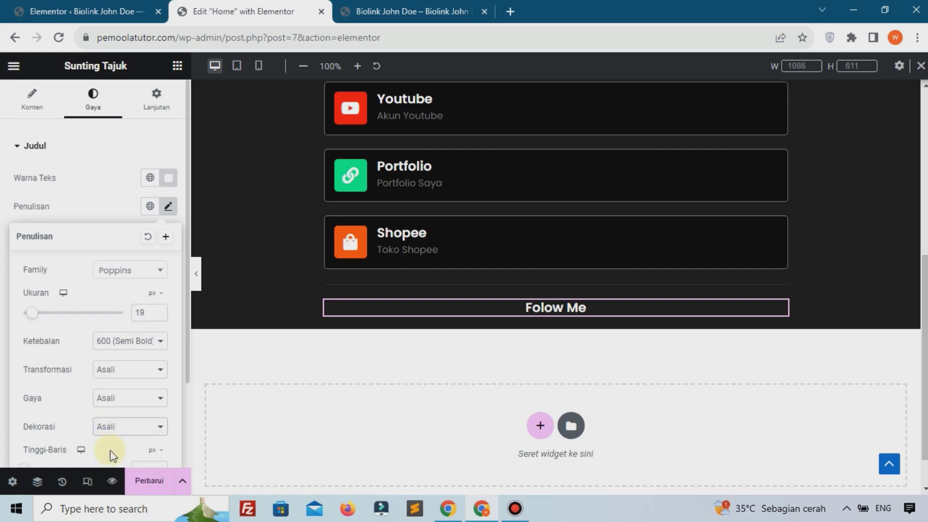
Step: Unlink the Folow Me heading's margins, switch their unit to %, and set the top margin (Atas) to 3
{"action": "left_click", "coordinate": [155, 114]}
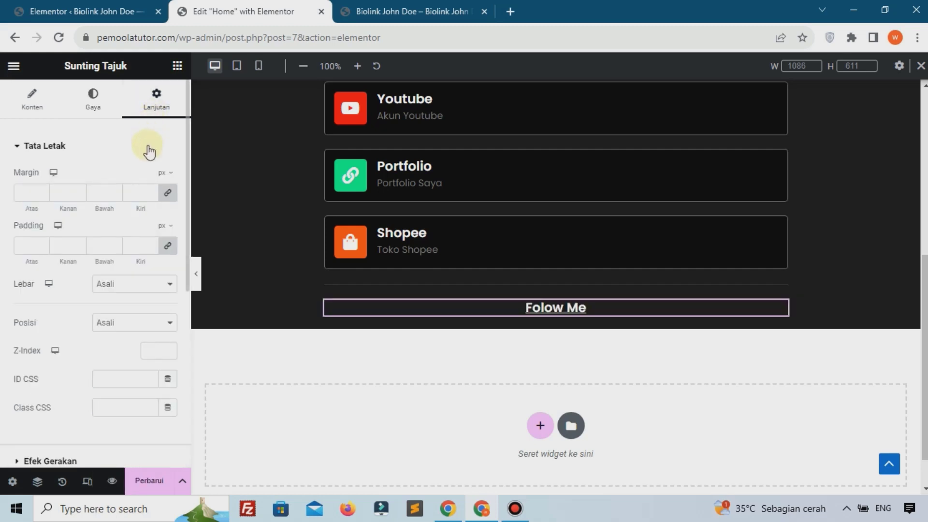
{"action": "left_click", "coordinate": [167, 194]}
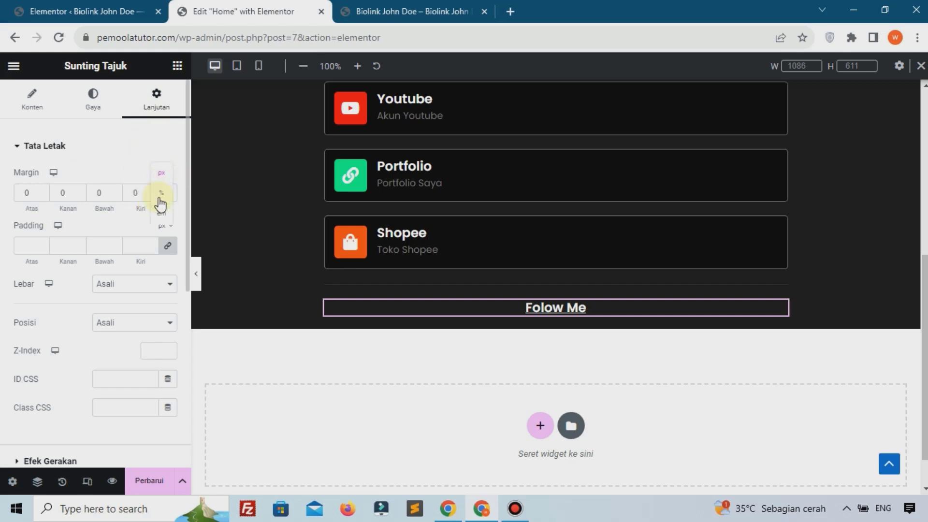
{"action": "key", "text": "ctrl+z"}
{"action": "left_click", "coordinate": [42, 192]}
{"action": "type", "text": "2"}
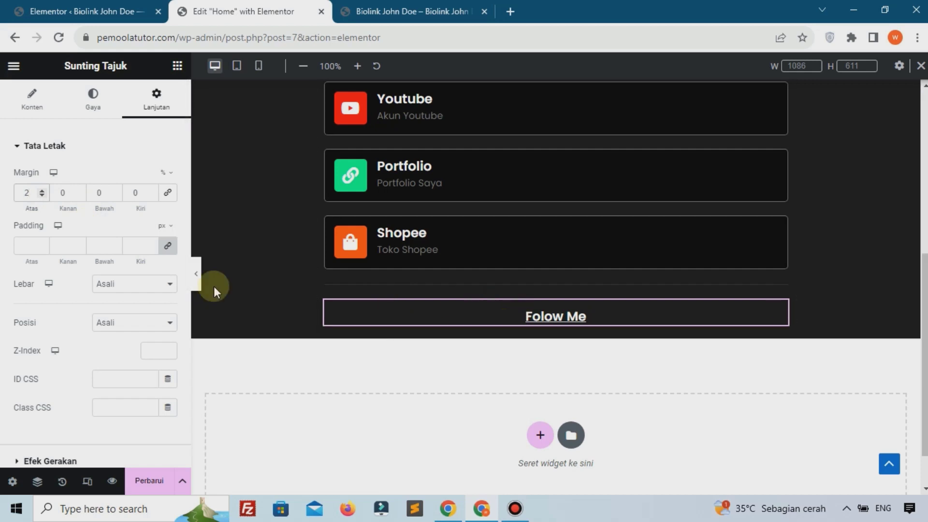
{"action": "left_click", "coordinate": [42, 190]}
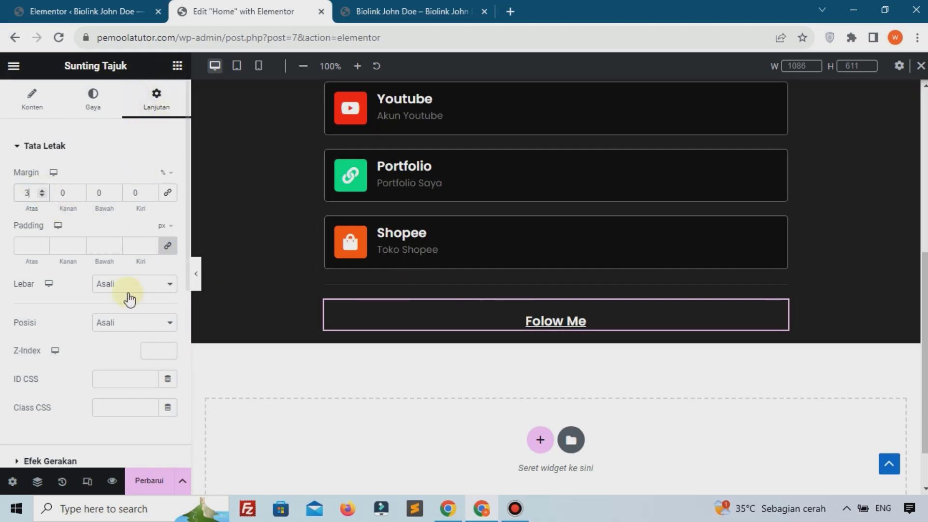
Step: Find the social icons (Ikon Sosial) widget and add it below the Folow Me heading
{"action": "left_click", "coordinate": [176, 66]}
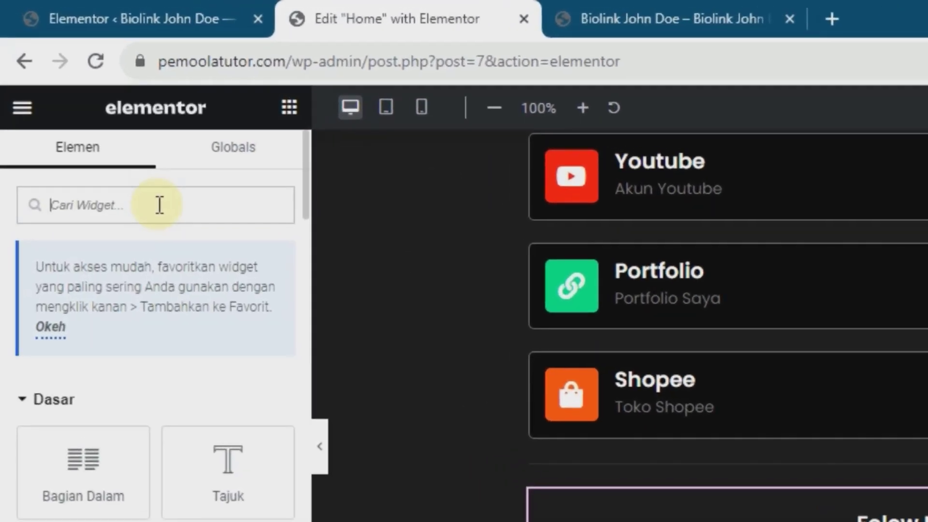
{"action": "type", "text": "sd"}
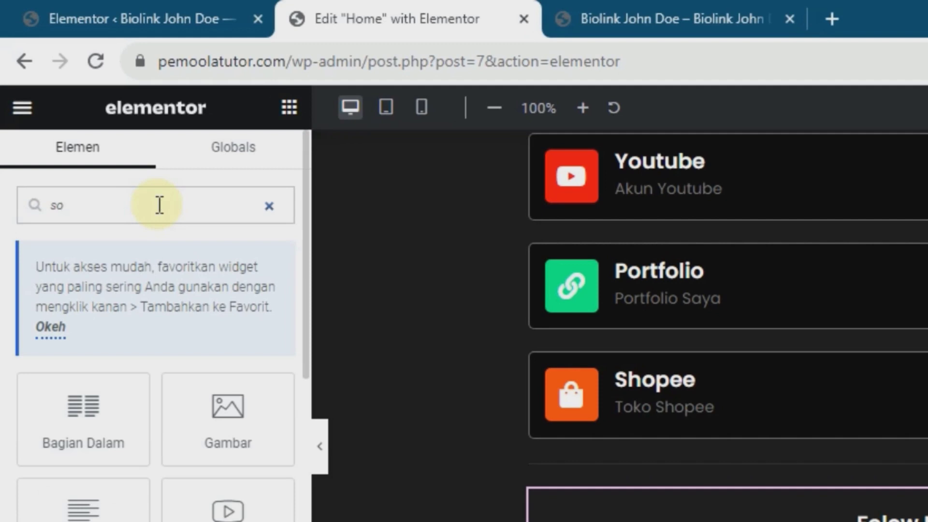
{"action": "type", "text": "c"}
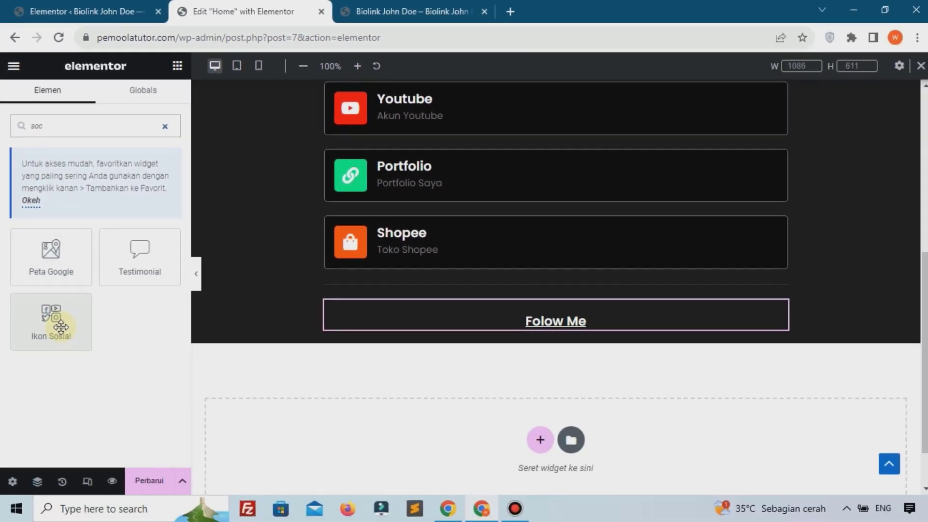
{"action": "left_click_drag", "start_coordinate": [85, 515], "coordinate": [232, 521]}
{"action": "left_click_drag", "start_coordinate": [142, 357], "coordinate": [563, 326]}
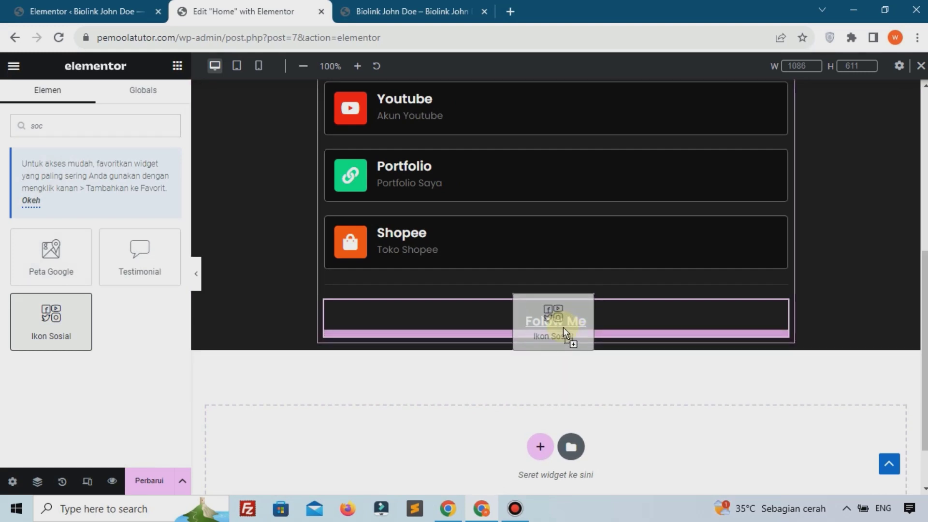
{"action": "left_click_drag", "start_coordinate": [564, 327], "coordinate": [563, 326]}
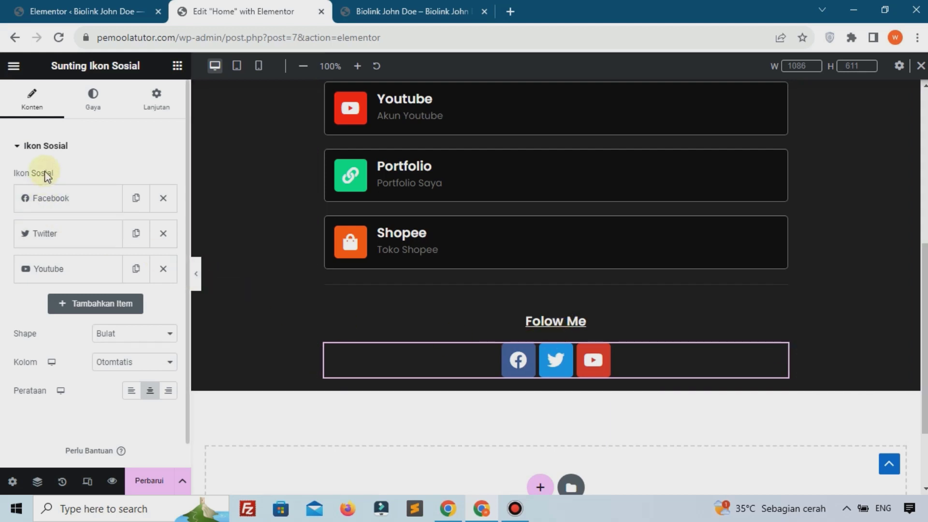
Step: Remove the Youtube item from the social icons and add a new item with the Telegram icon
{"action": "scroll", "coordinate": [305, 170], "scroll_direction": "up", "scroll_amount": 2}
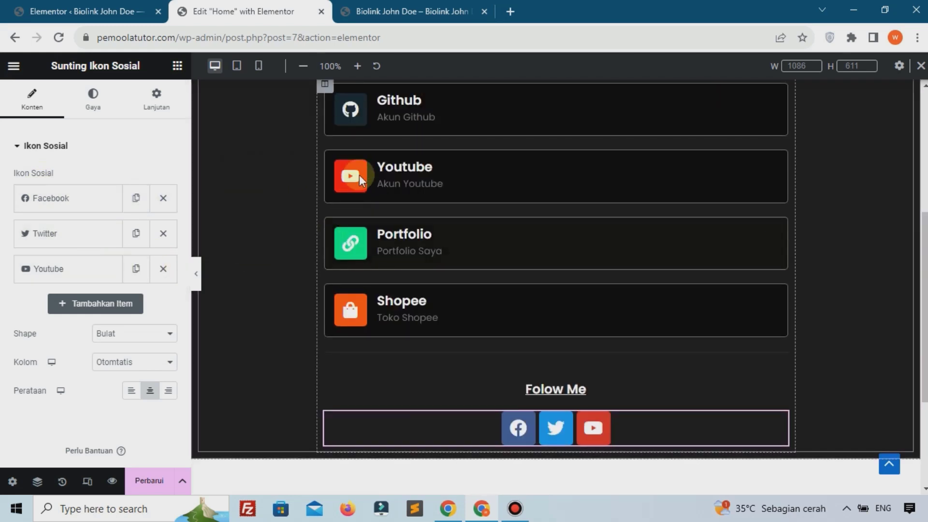
{"action": "left_click", "coordinate": [164, 269]}
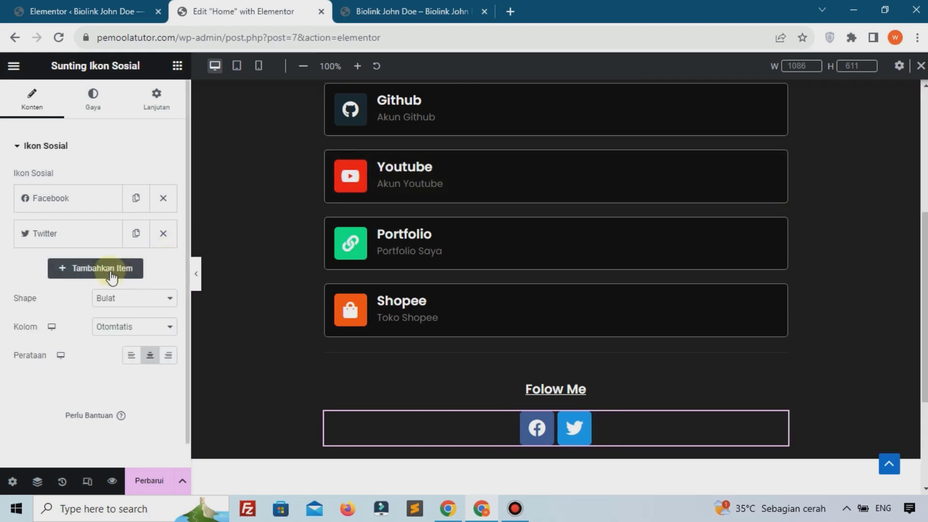
{"action": "left_click", "coordinate": [102, 269]}
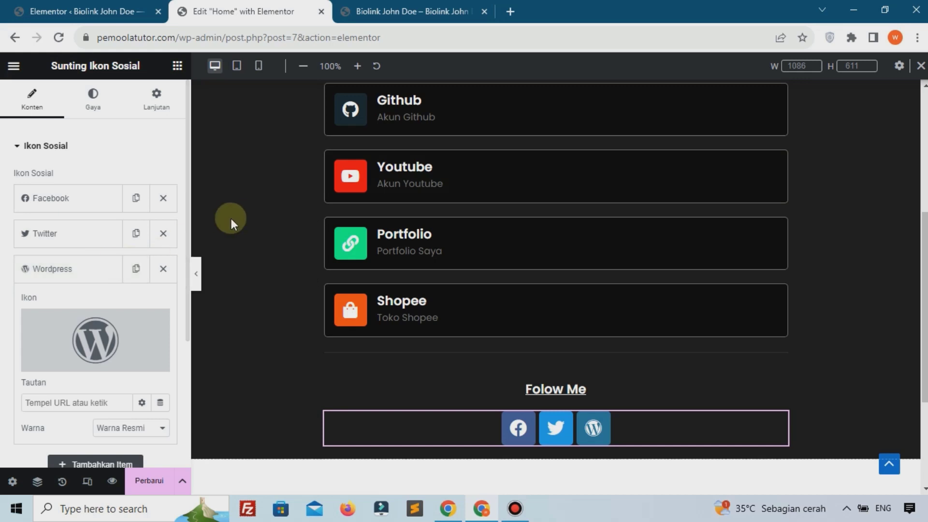
{"action": "left_click", "coordinate": [102, 333]}
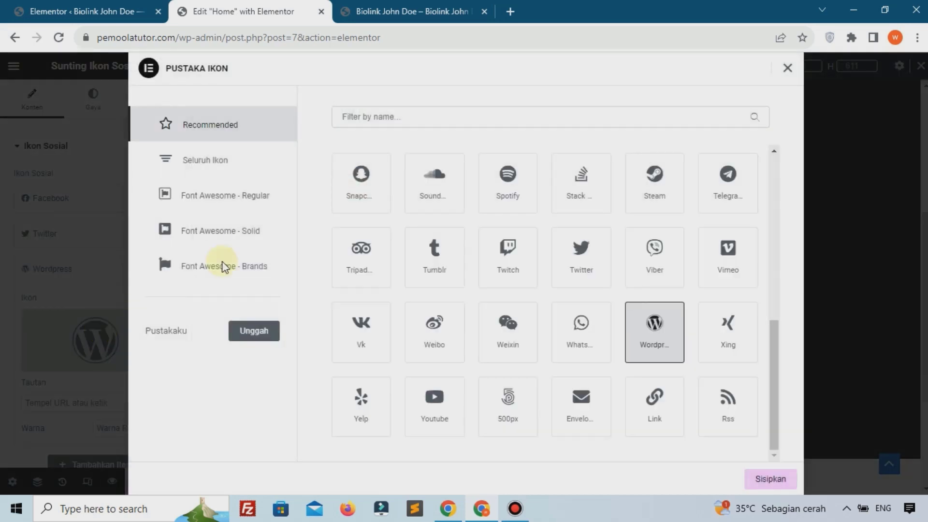
{"action": "left_click", "coordinate": [454, 115]}
{"action": "type", "text": "te"}
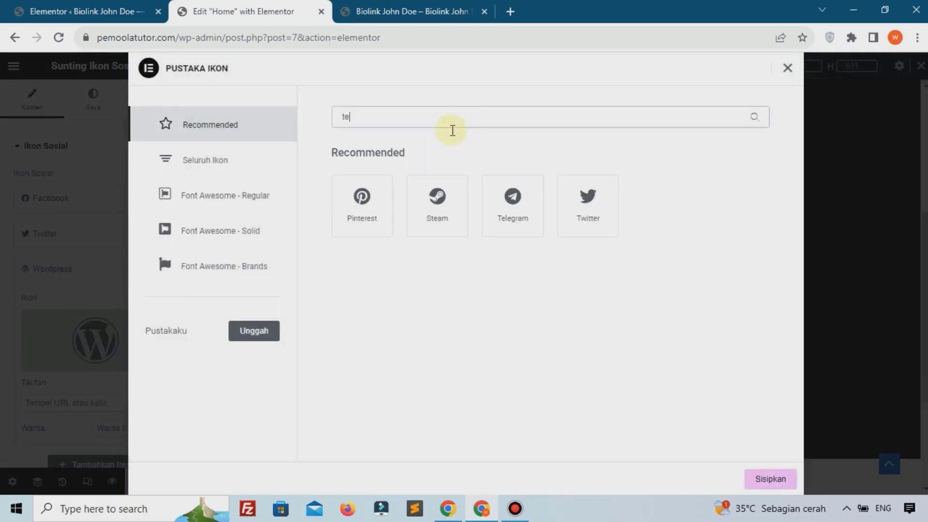
{"action": "left_click", "coordinate": [505, 198]}
{"action": "left_click", "coordinate": [764, 482]}
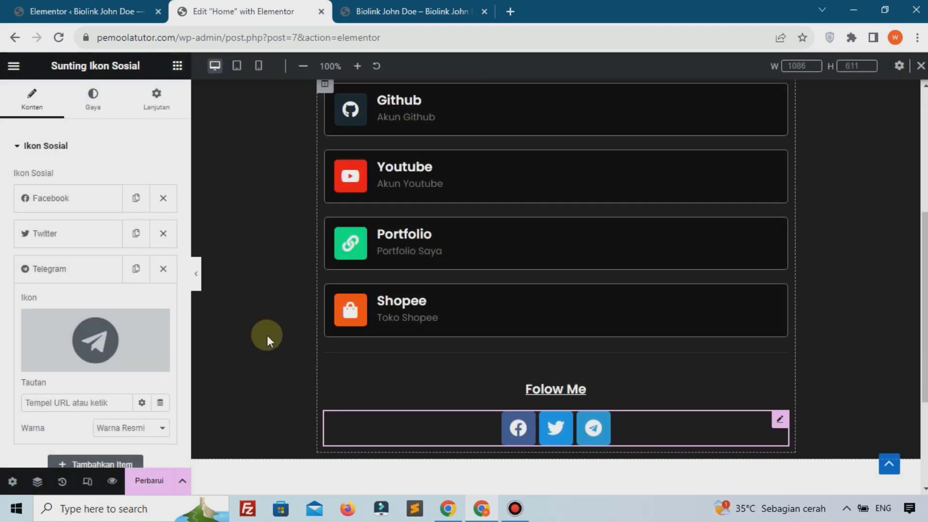
Step: Add a fourth item to the social icons and give it the Instagram icon from the icon library
{"action": "left_click", "coordinate": [70, 275]}
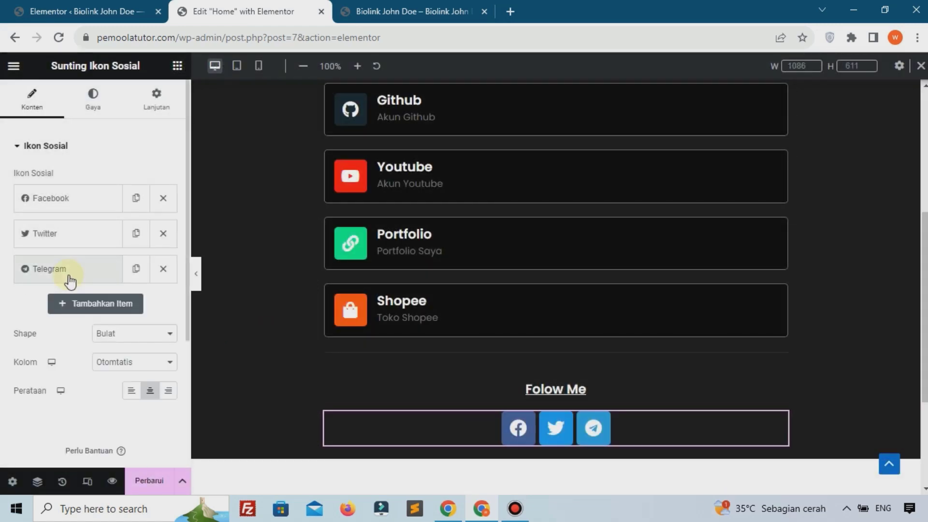
{"action": "left_click", "coordinate": [102, 303]}
{"action": "left_click", "coordinate": [103, 362]}
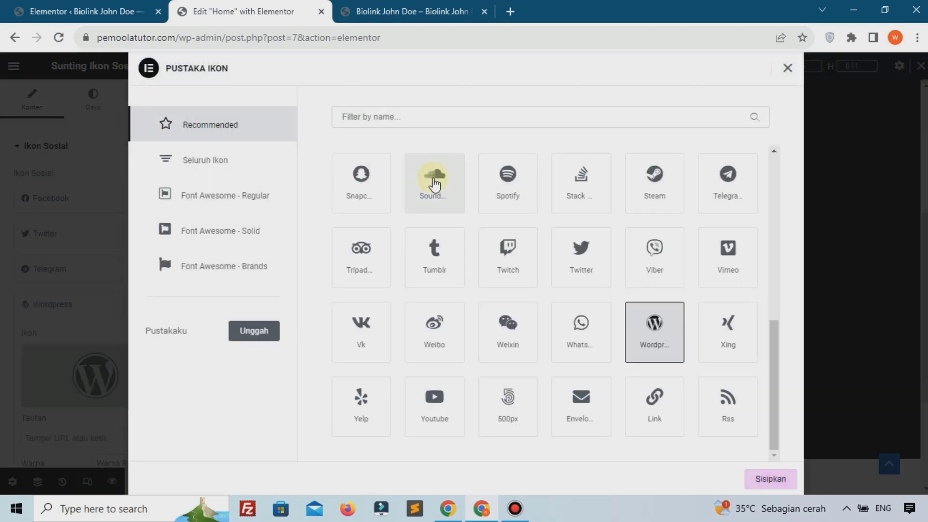
{"action": "left_click", "coordinate": [463, 118]}
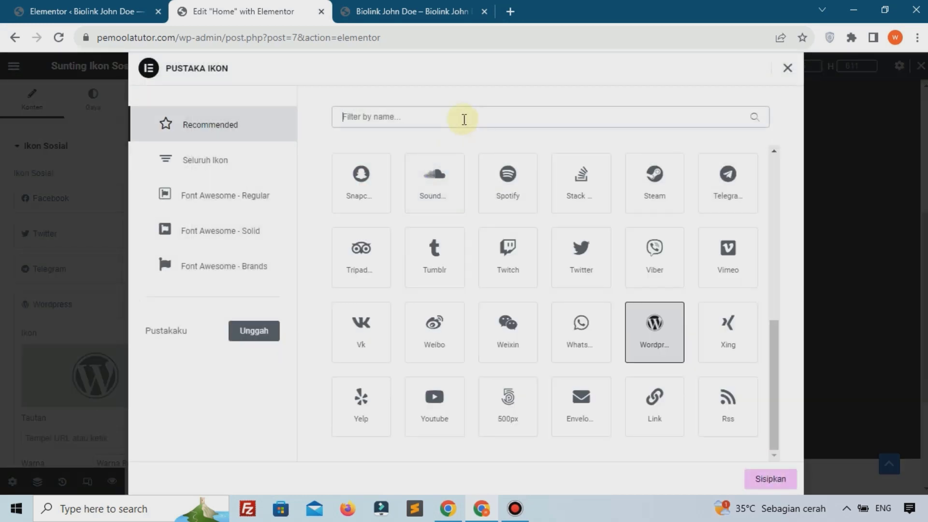
{"action": "type", "text": "ins"}
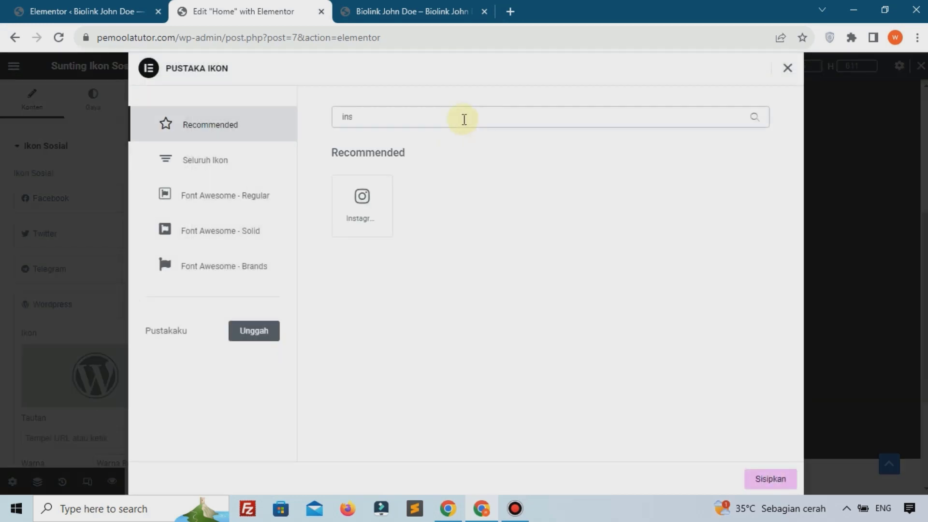
{"action": "left_click", "coordinate": [362, 198]}
{"action": "left_click", "coordinate": [770, 479]}
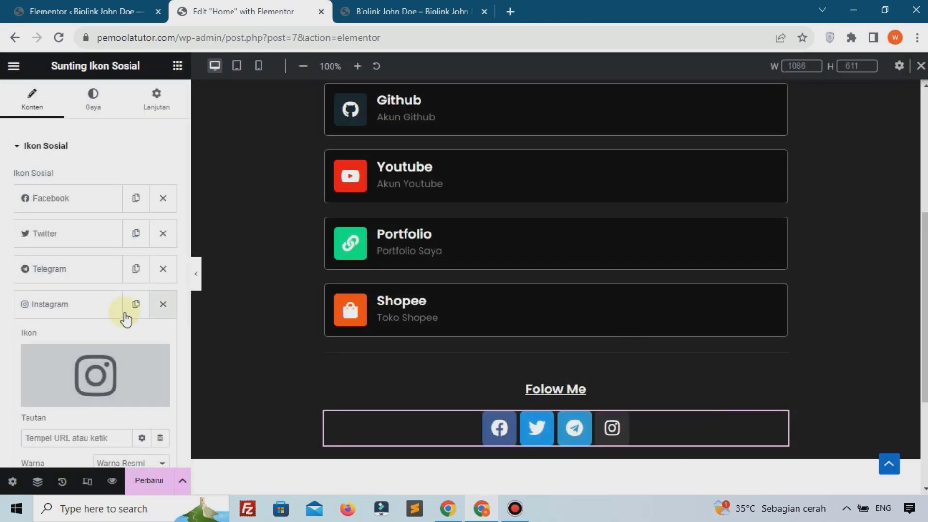
{"action": "left_click", "coordinate": [93, 306]}
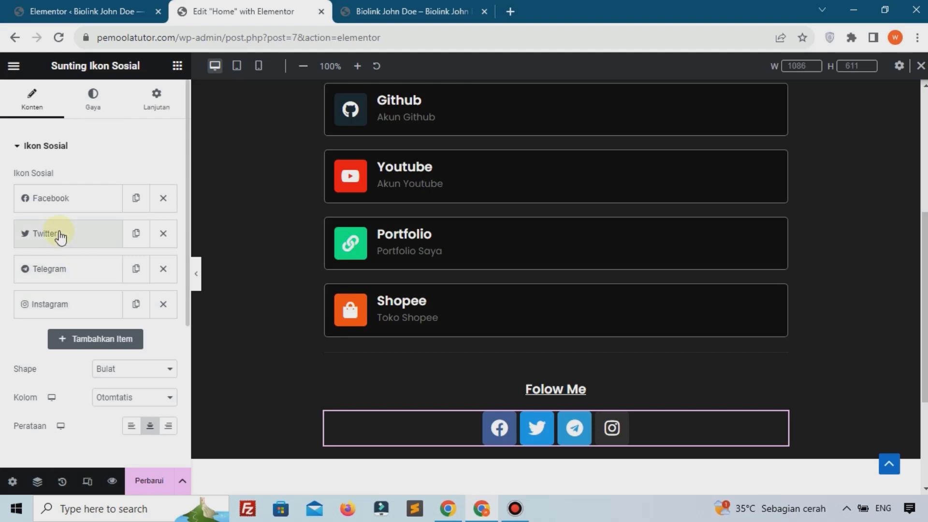
Step: Look at the link (Tautan) setting of the Facebook item in the social icons list
{"action": "left_click", "coordinate": [62, 207]}
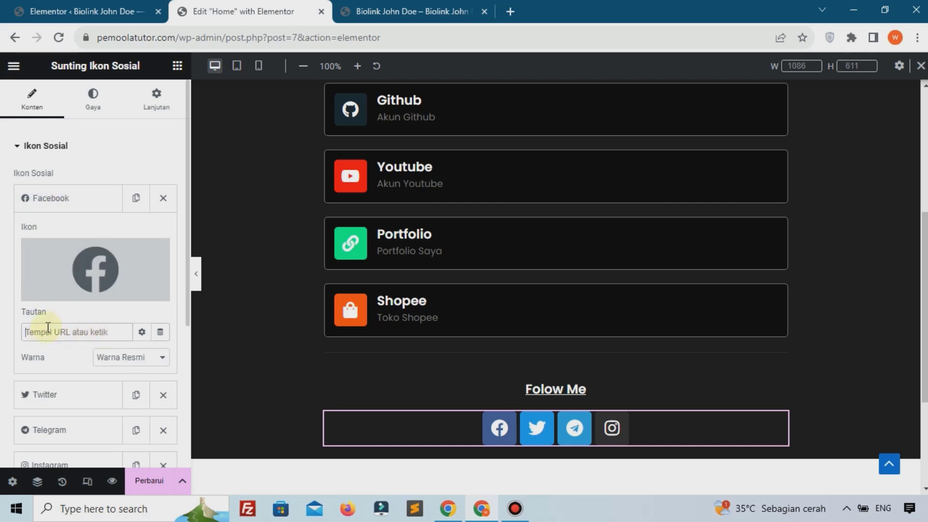
{"action": "left_click", "coordinate": [69, 199]}
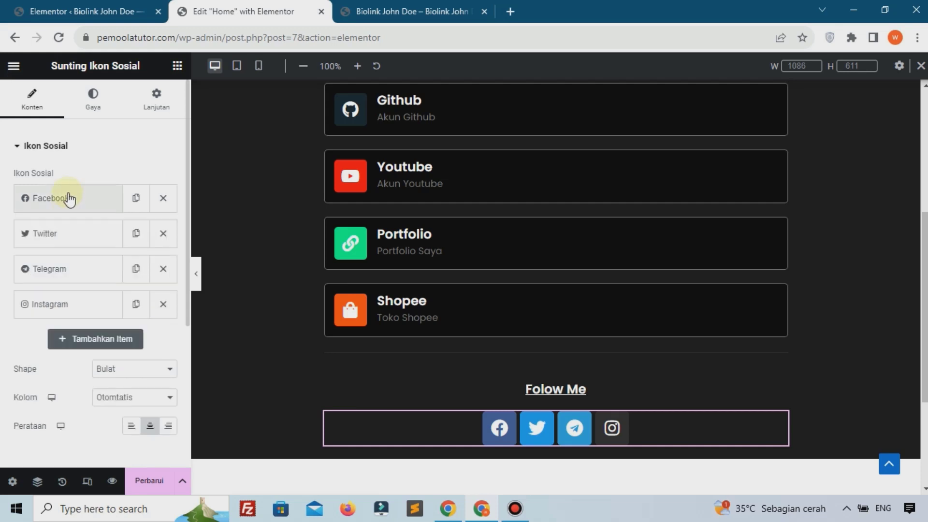
Step: Switch the social icons' color (Warna) style to custom (Khusus)
{"action": "left_click", "coordinate": [91, 115]}
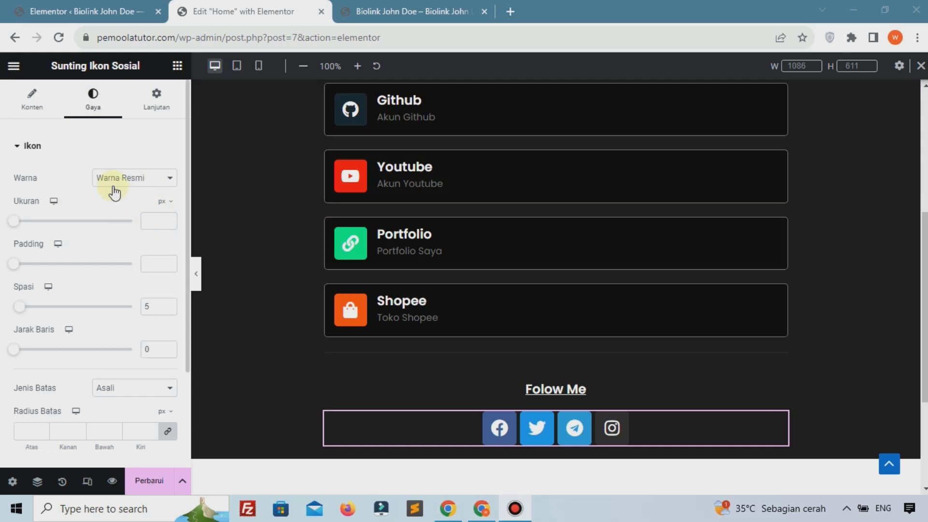
{"action": "left_click", "coordinate": [113, 186]}
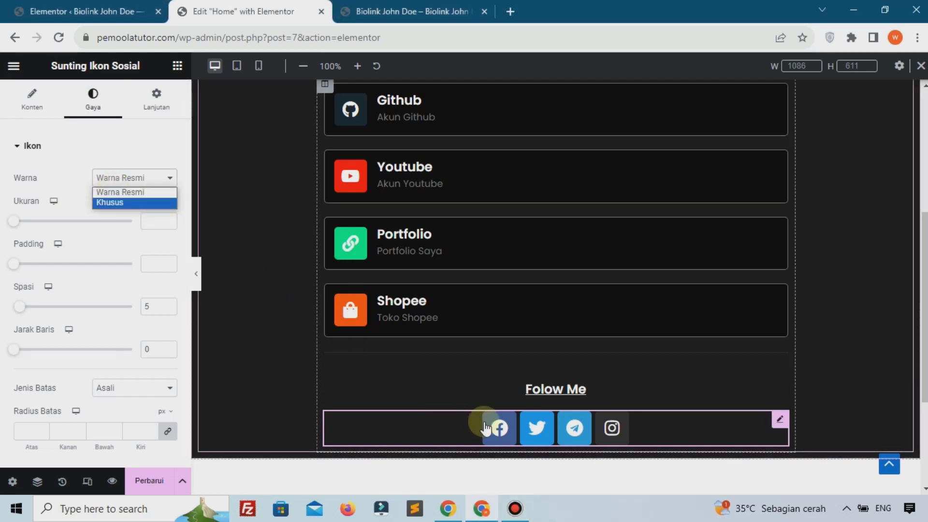
{"action": "left_click", "coordinate": [110, 202]}
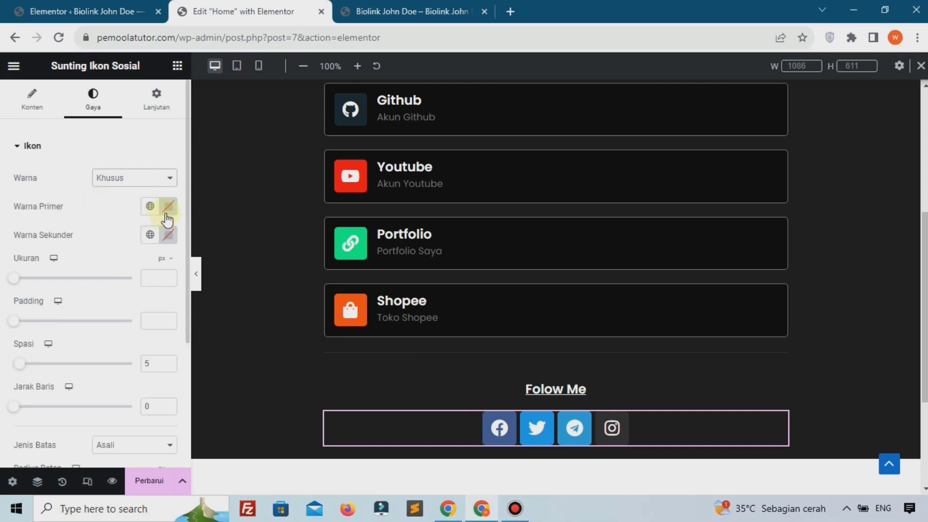
Step: Set the social icons' primary color (Warna Primer) to #000000 and their size (Ukuran) to 20 px
{"action": "left_click", "coordinate": [167, 207]}
{"action": "left_click_drag", "start_coordinate": [232, 331], "coordinate": [253, 399]}
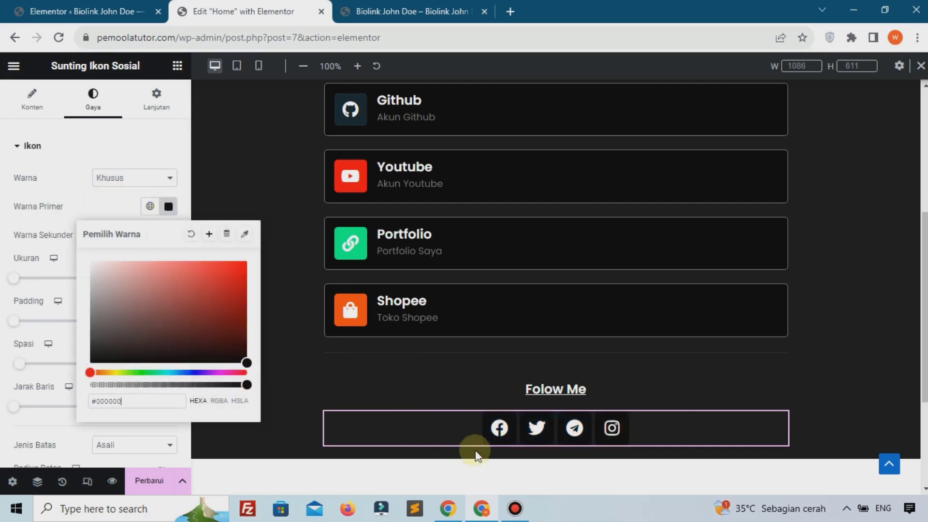
{"action": "left_click", "coordinate": [61, 348]}
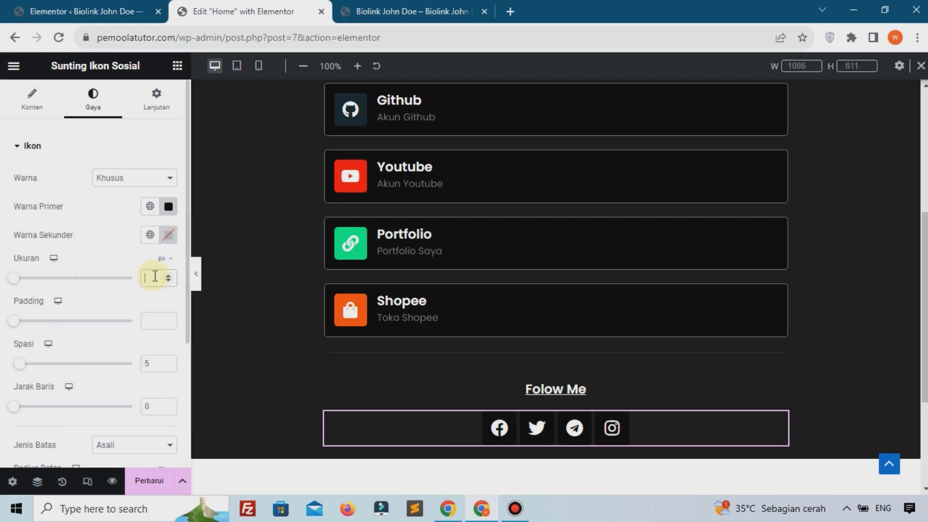
{"action": "type", "text": "0"}
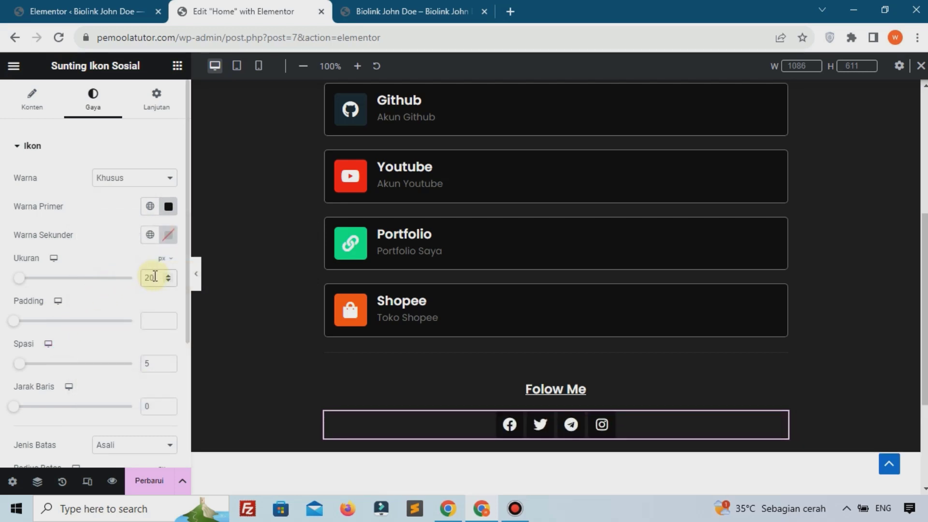
{"action": "type", "text": "20"}
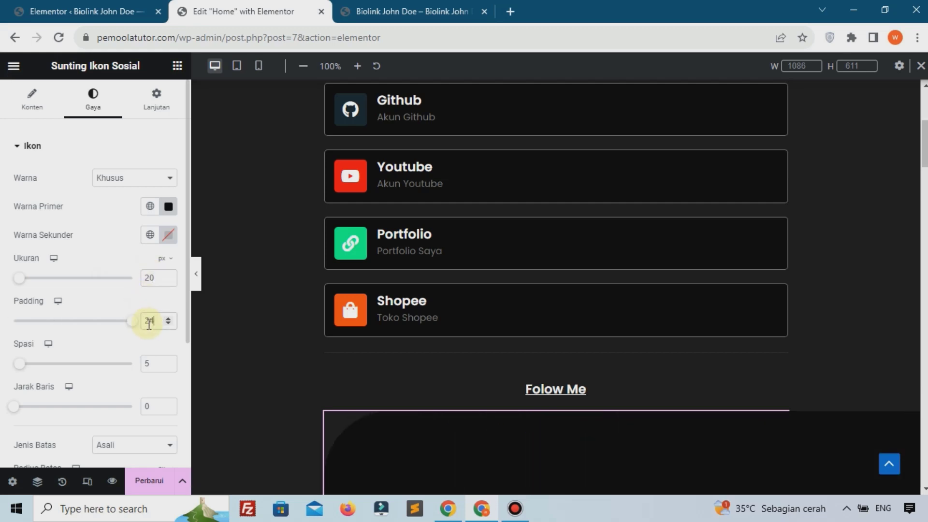
{"action": "key", "text": "BackSpace"}
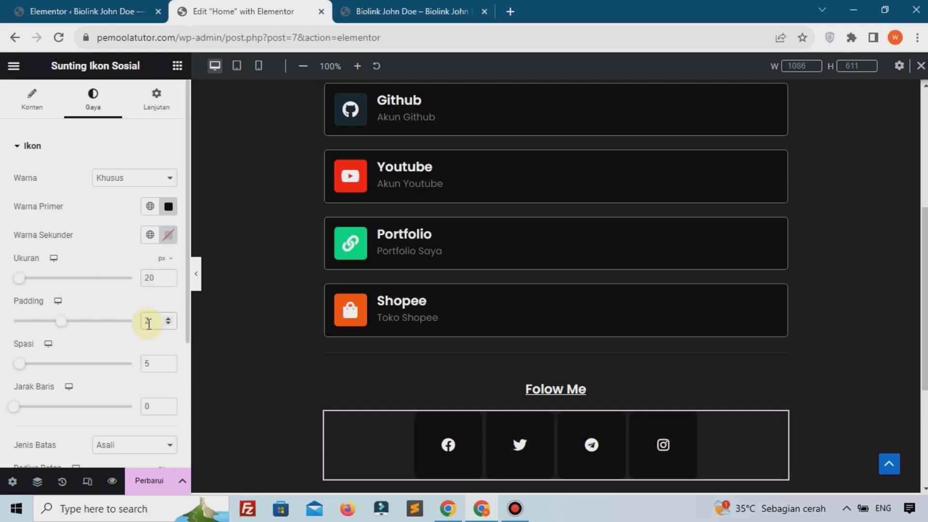
{"action": "key", "text": "BackSpace"}
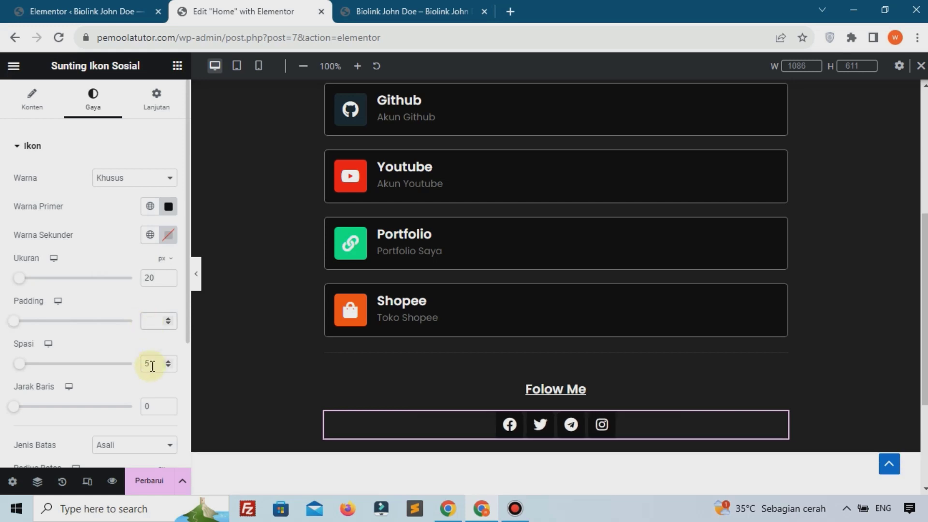
Step: Set the social icons' spacing (Spasi) to 24 and give them a Solid border, 1 px wide, in a semi-transparent color
{"action": "left_click_drag", "start_coordinate": [152, 365], "coordinate": [142, 359]}
{"action": "type", "text": "24"}
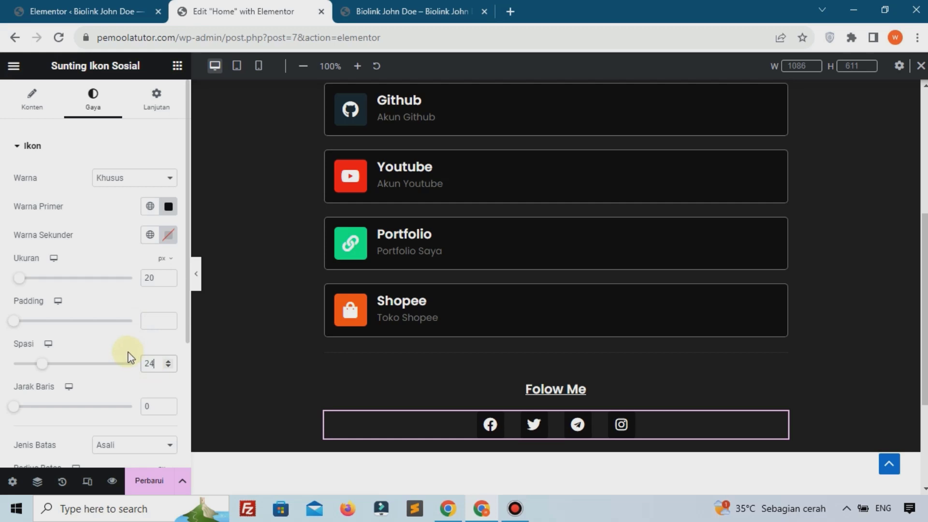
{"action": "scroll", "coordinate": [128, 355], "scroll_direction": "down", "scroll_amount": 2}
{"action": "scroll", "coordinate": [131, 358], "scroll_direction": "down", "scroll_amount": 3}
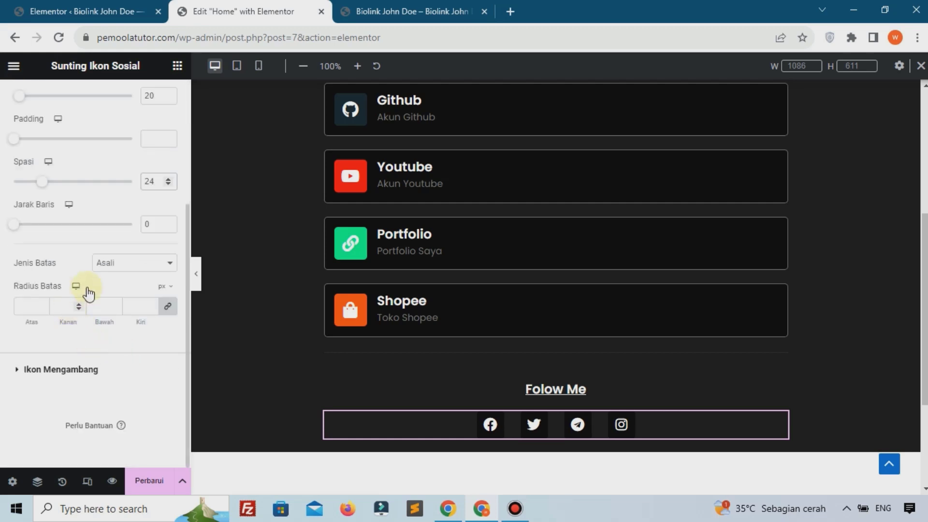
{"action": "left_click", "coordinate": [118, 266]}
{"action": "left_click", "coordinate": [113, 296]}
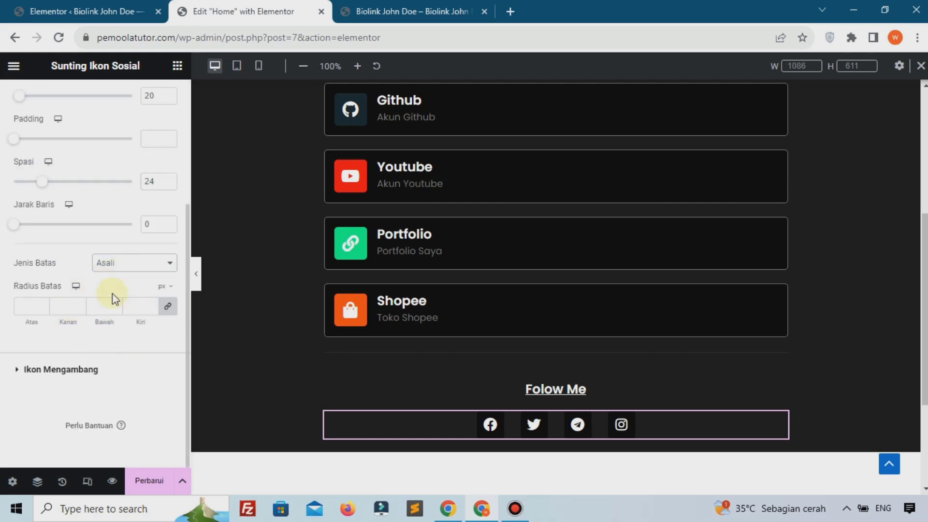
{"action": "left_click", "coordinate": [166, 345]}
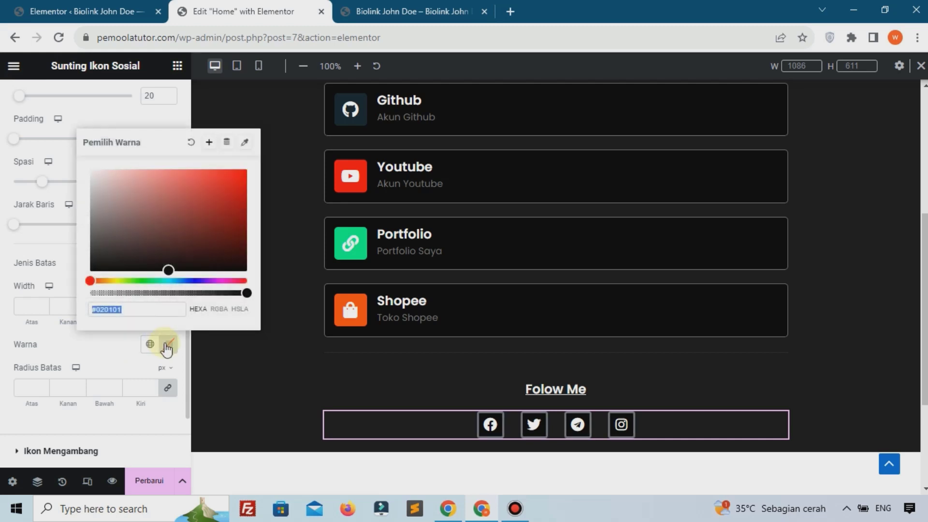
{"action": "key", "text": "BackSpace"}
{"action": "left_click", "coordinate": [104, 311]}
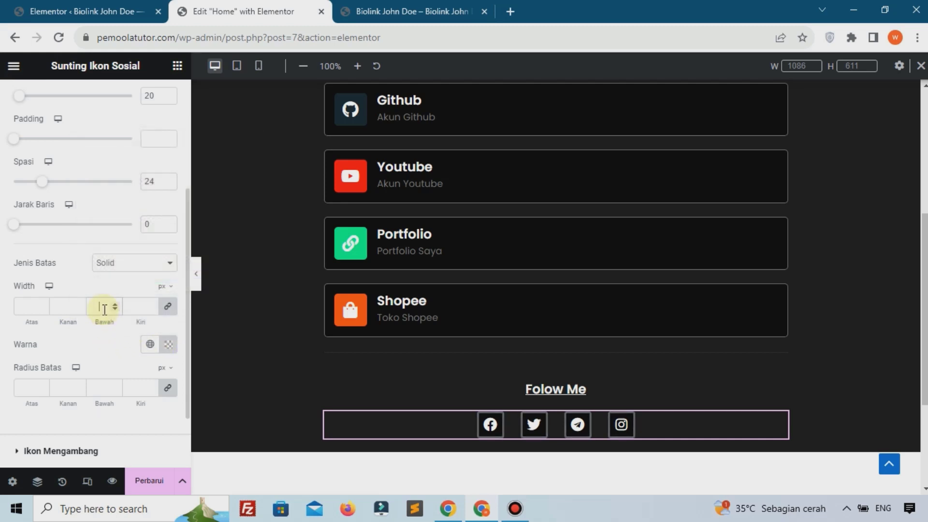
{"action": "type", "text": "1"}
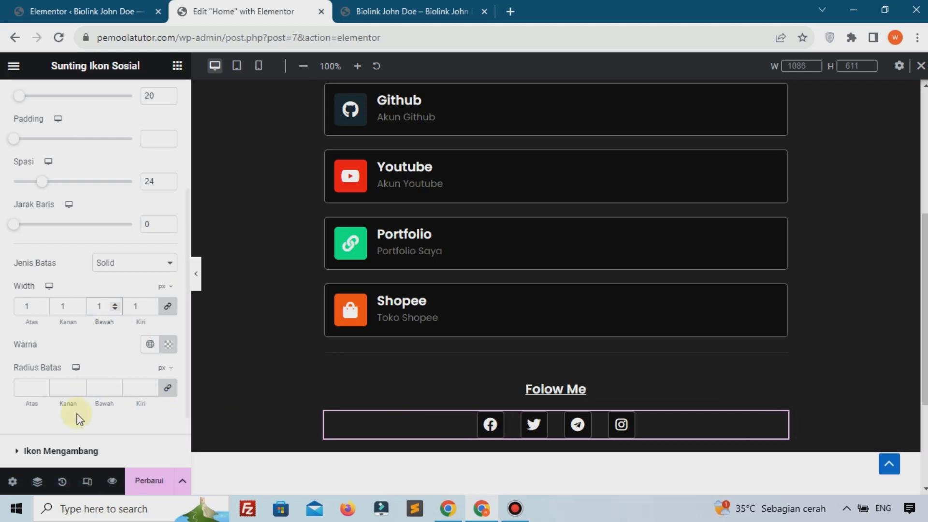
Step: Update the page, then reload the live biolink page and check the Folow Me section with its social icons
{"action": "left_click", "coordinate": [150, 481]}
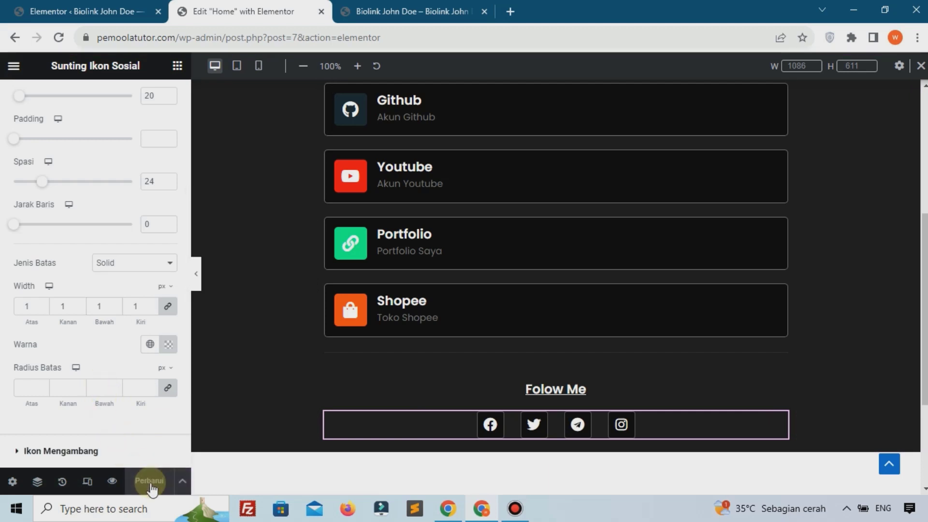
{"action": "left_click", "coordinate": [430, 9]}
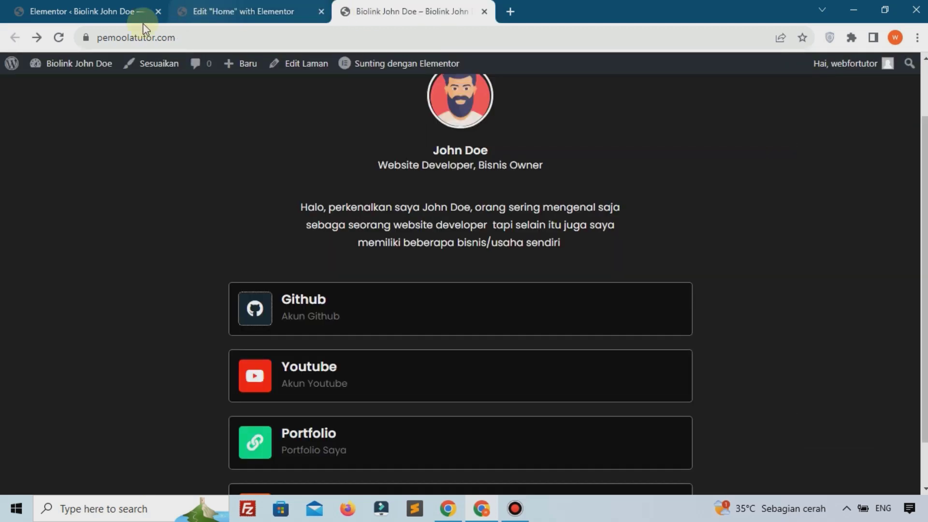
{"action": "left_click", "coordinate": [59, 39]}
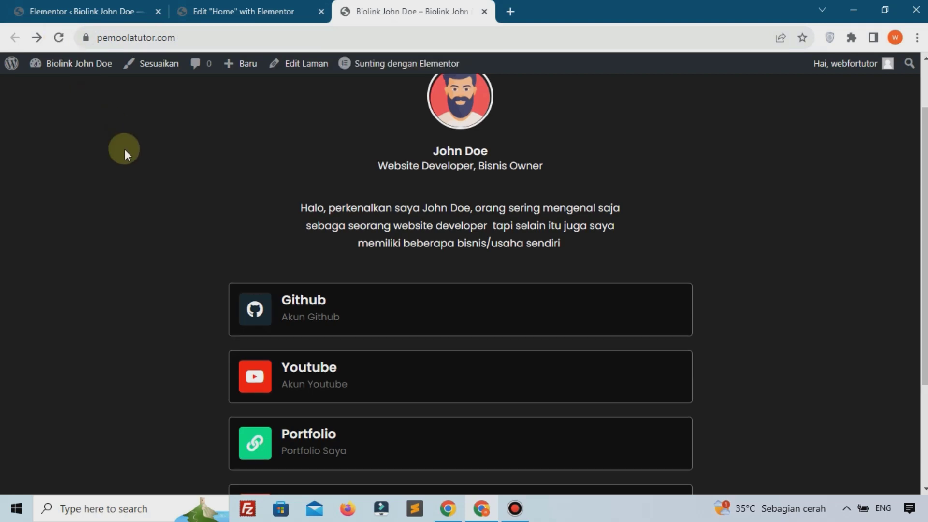
{"action": "scroll", "coordinate": [129, 172], "scroll_direction": "down", "scroll_amount": 3}
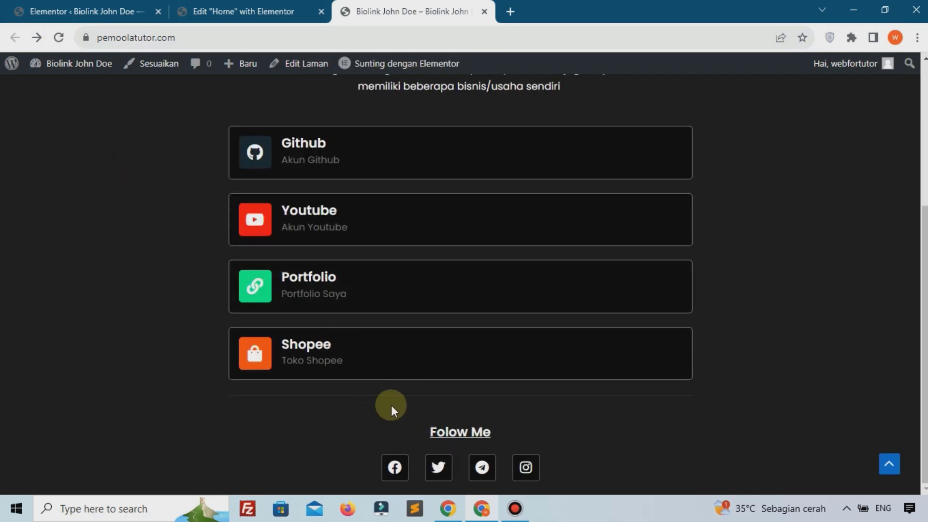
{"action": "scroll", "coordinate": [390, 405], "scroll_direction": "up", "scroll_amount": 3}
{"action": "scroll", "coordinate": [410, 300], "scroll_direction": "down", "scroll_amount": 3}
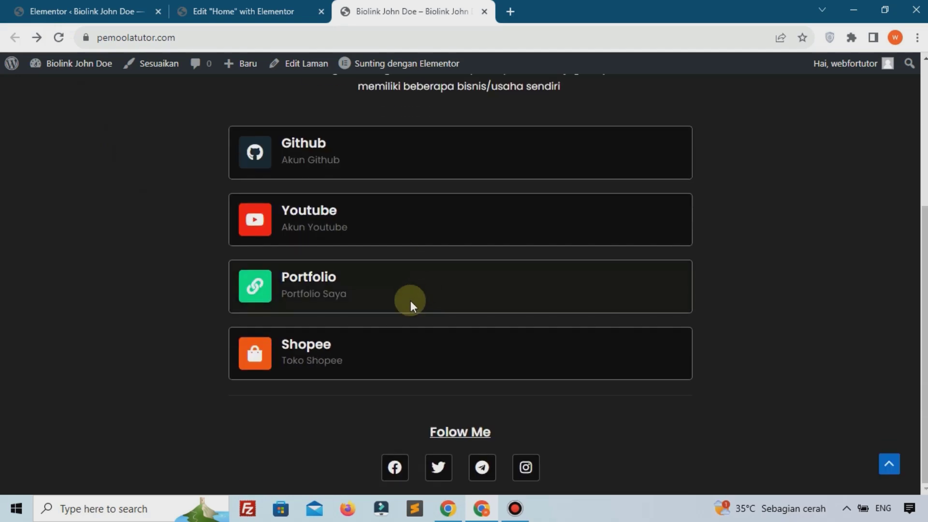
{"action": "scroll", "coordinate": [410, 301], "scroll_direction": "up", "scroll_amount": 3}
Step: Return to the Elementor editor, duplicate the Folow Me heading and move the copy below the social icons
{"action": "left_click", "coordinate": [237, 11]}
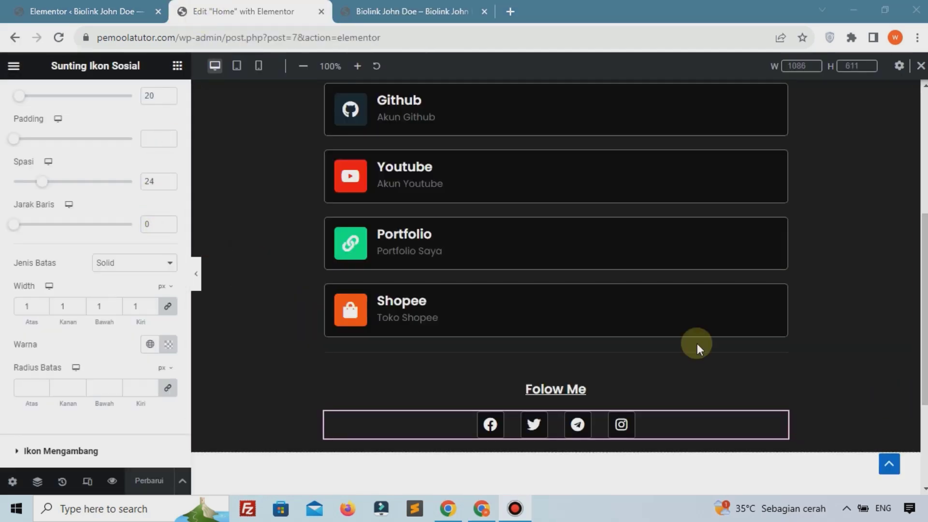
{"action": "scroll", "coordinate": [697, 347], "scroll_direction": "down", "scroll_amount": 1}
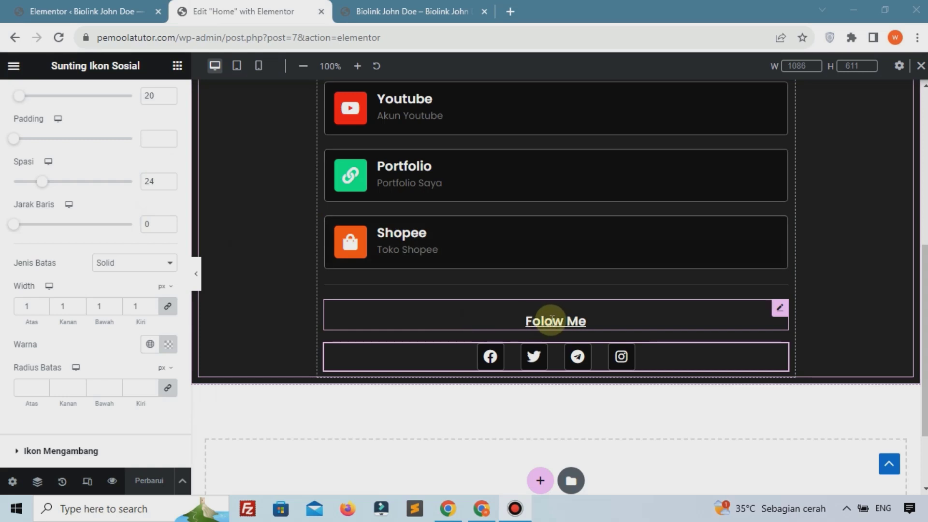
{"action": "left_click", "coordinate": [551, 319]}
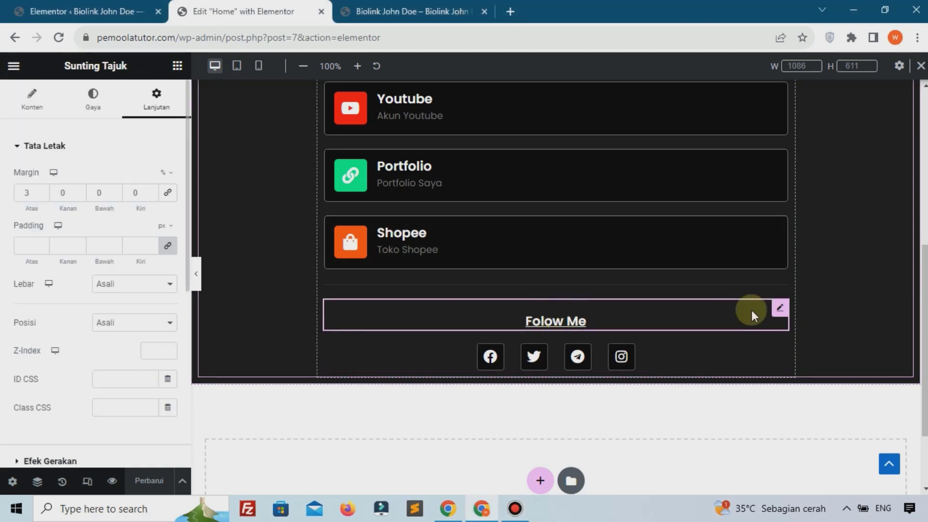
{"action": "right_click", "coordinate": [777, 313]}
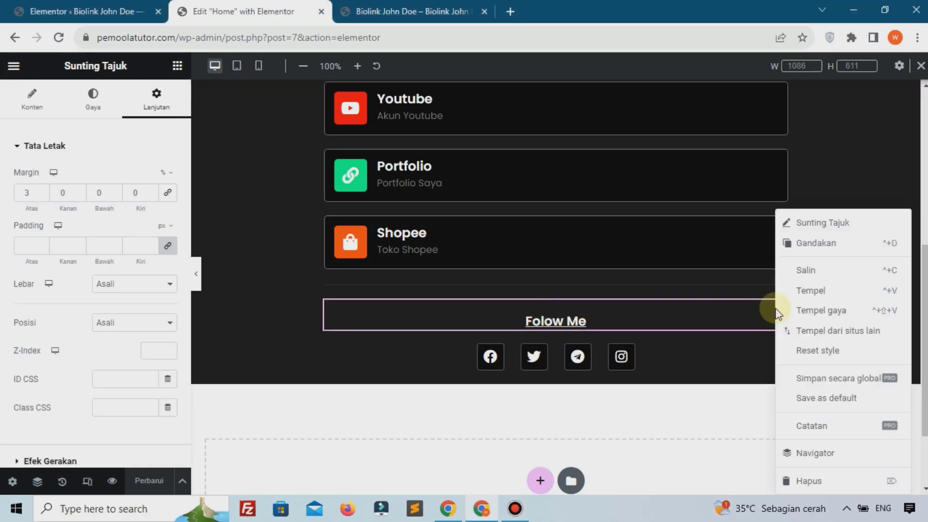
{"action": "left_click", "coordinate": [815, 242]}
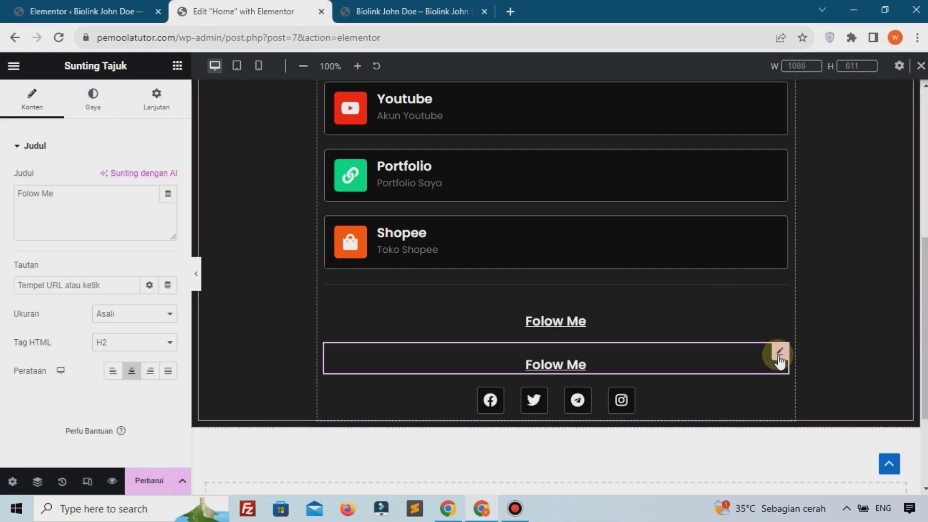
{"action": "left_click_drag", "start_coordinate": [775, 355], "coordinate": [689, 364]}
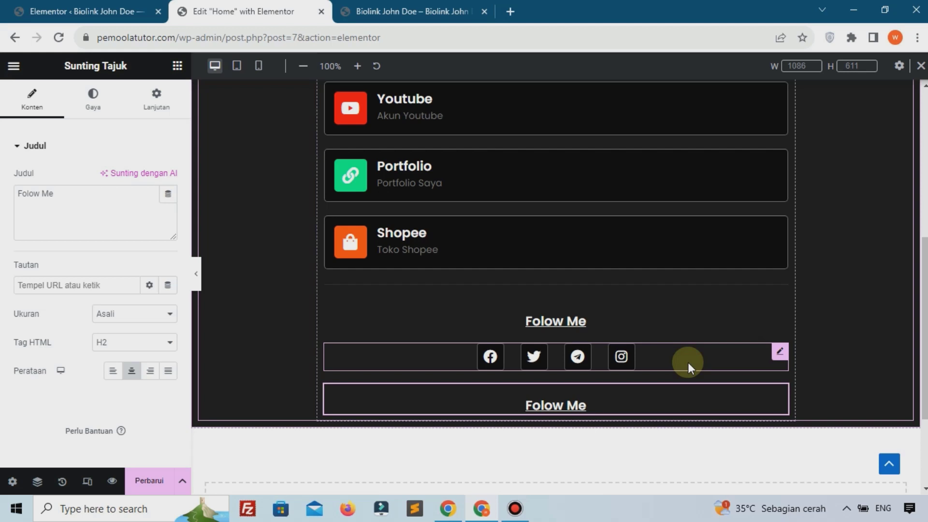
Step: Set the HTML tag of the Folow Me heading below the social icons to p
{"action": "left_click", "coordinate": [441, 410]}
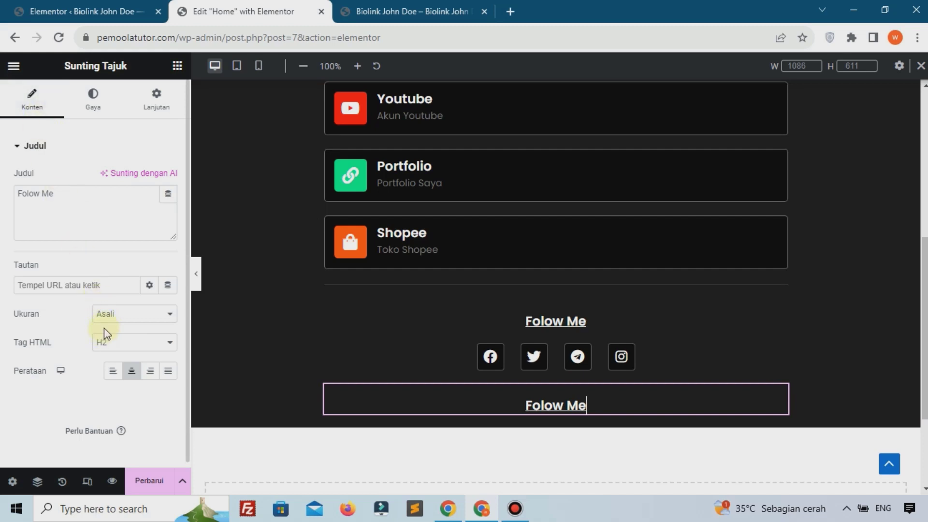
{"action": "left_click", "coordinate": [110, 344]}
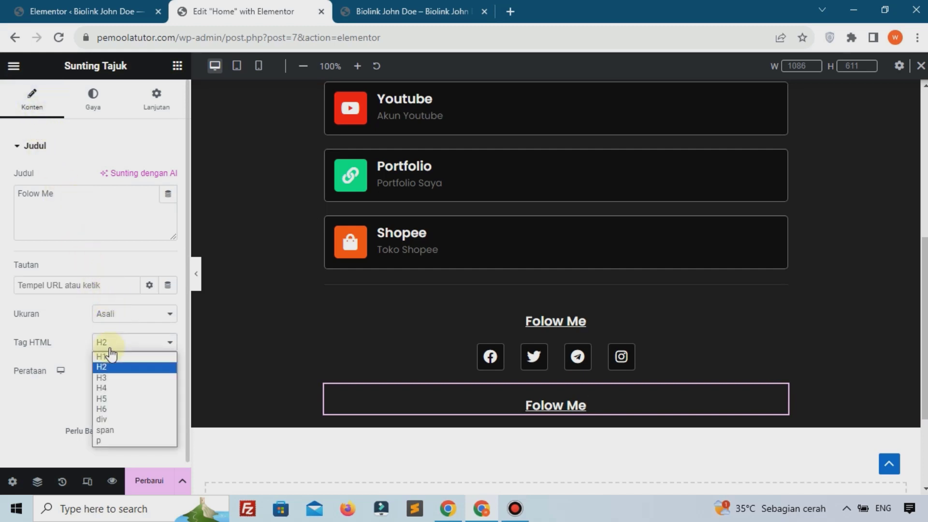
{"action": "left_click", "coordinate": [106, 440]}
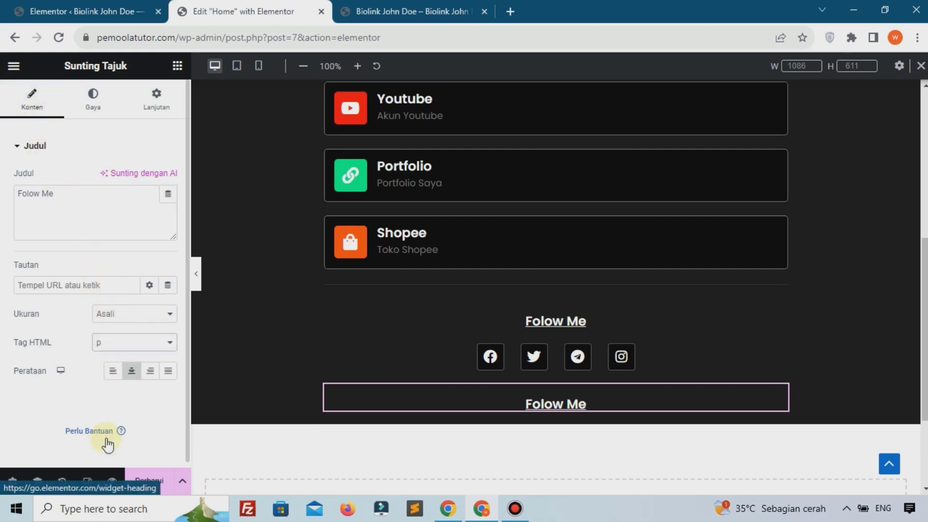
Step: Replace the lower heading's title text with "Copyright | Pemoola.com 2023"
{"action": "left_click", "coordinate": [100, 206]}
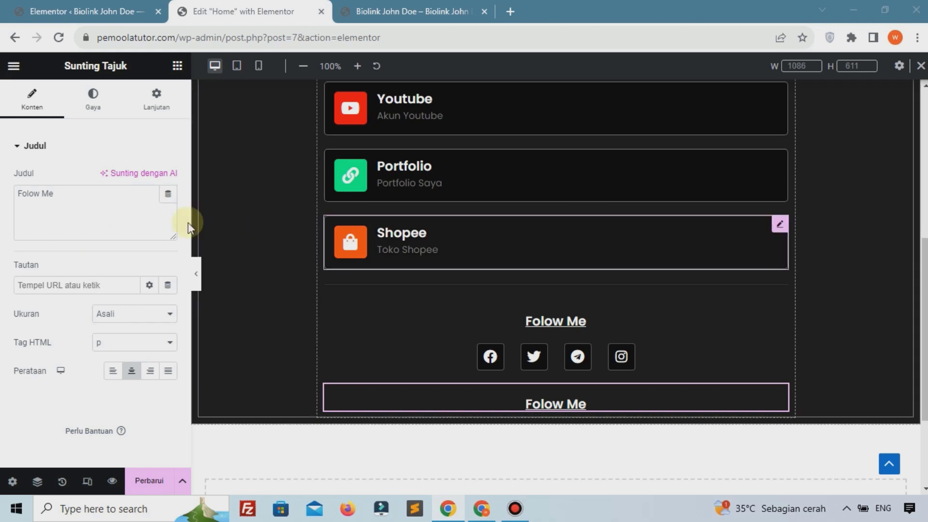
{"action": "left_click", "coordinate": [155, 217]}
{"action": "key", "text": "ctrl+a"}
{"action": "type", "text": "Copyright | Pemoola.com 2023"}
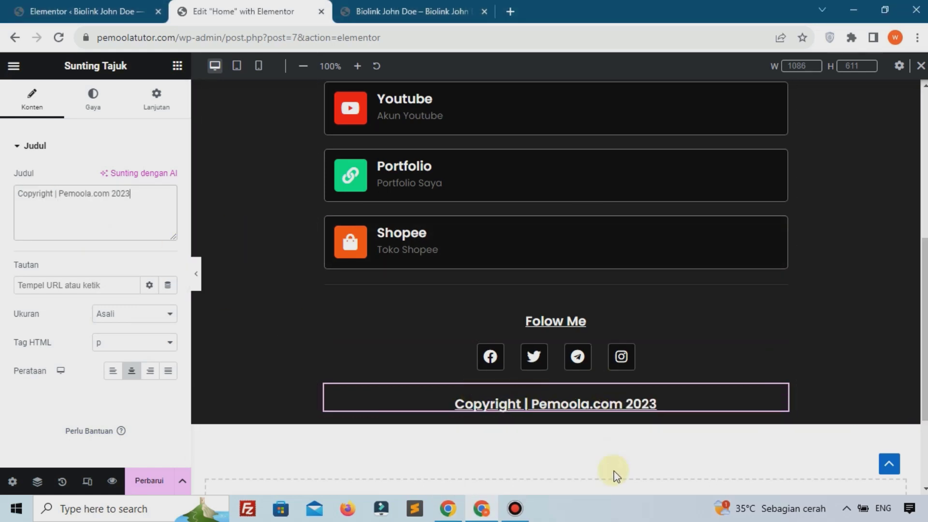
{"action": "left_click", "coordinate": [514, 508]}
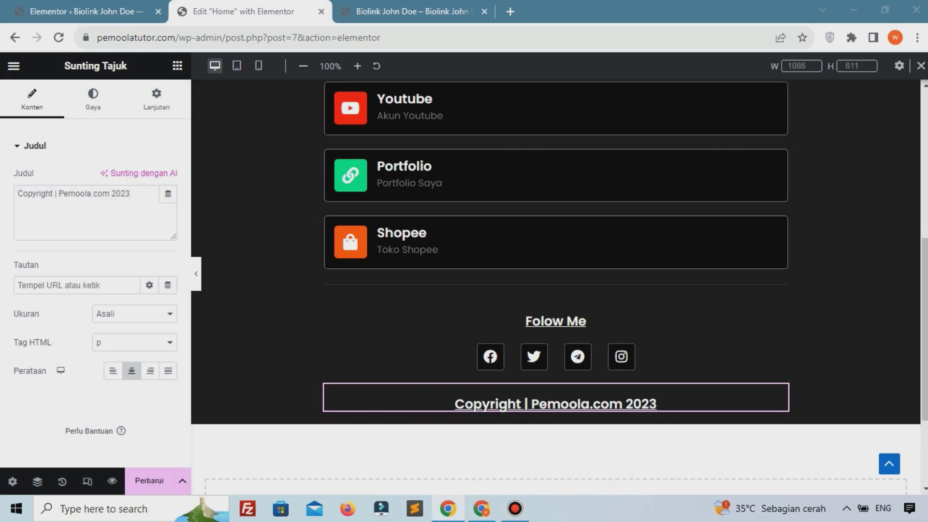
Step: Set the copyright heading's typography to size 14 px, weight 400 (Normal) and decoration Tak Satupun
{"action": "left_click", "coordinate": [116, 111]}
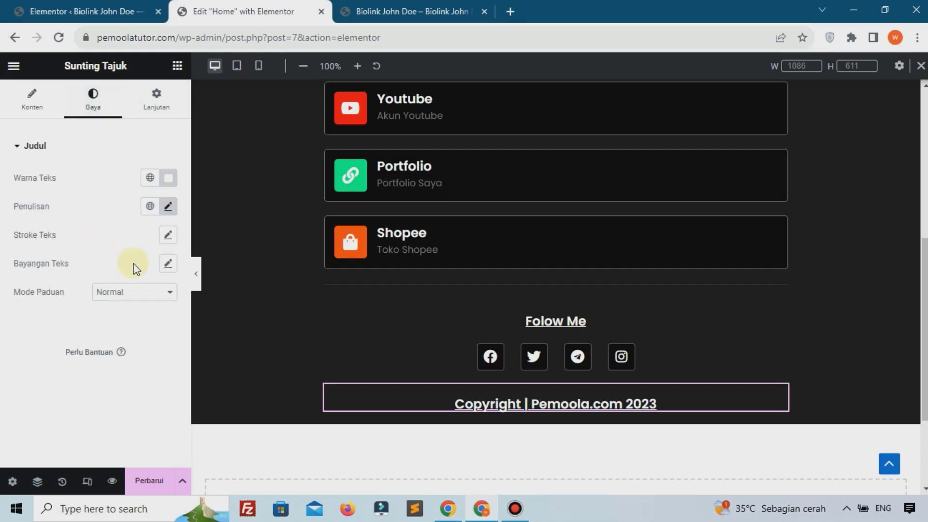
{"action": "left_click", "coordinate": [168, 207]}
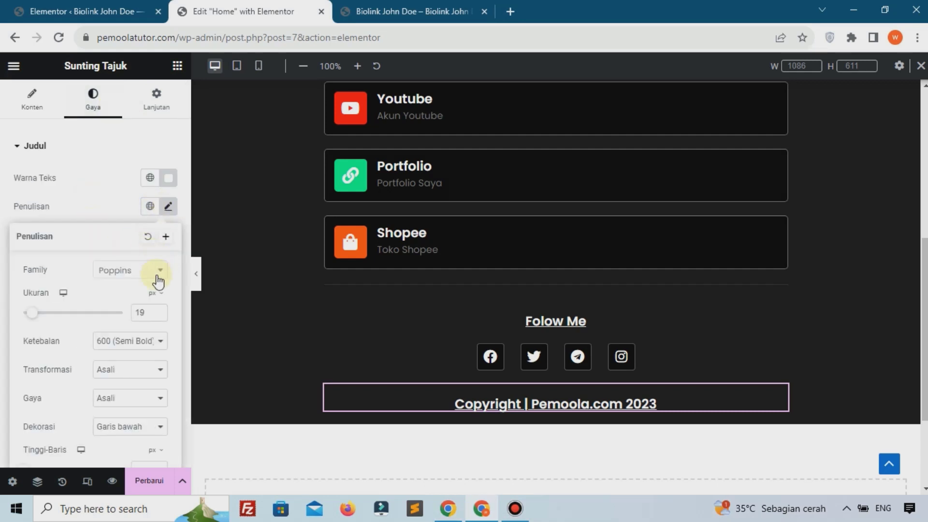
{"action": "double_click", "coordinate": [139, 311]}
{"action": "type", "text": "14"}
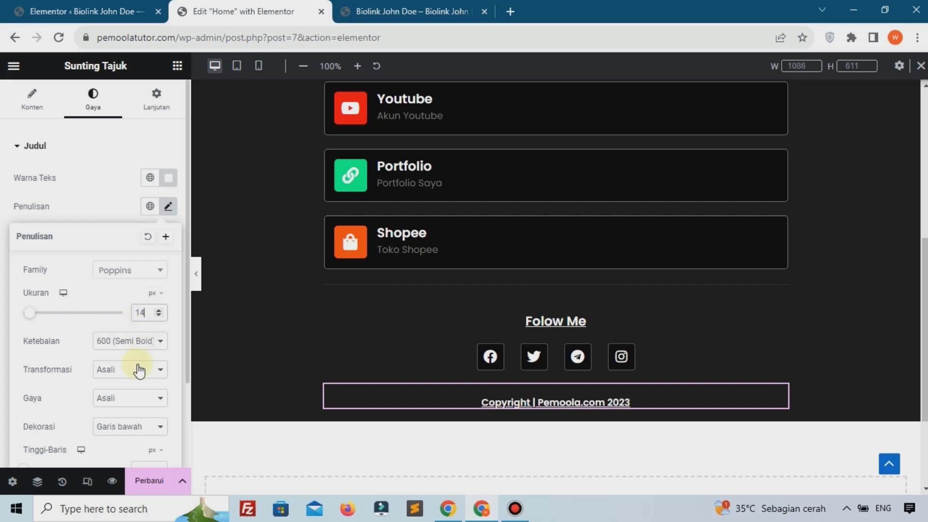
{"action": "left_click", "coordinate": [129, 343]}
{"action": "key", "text": "Escape"}
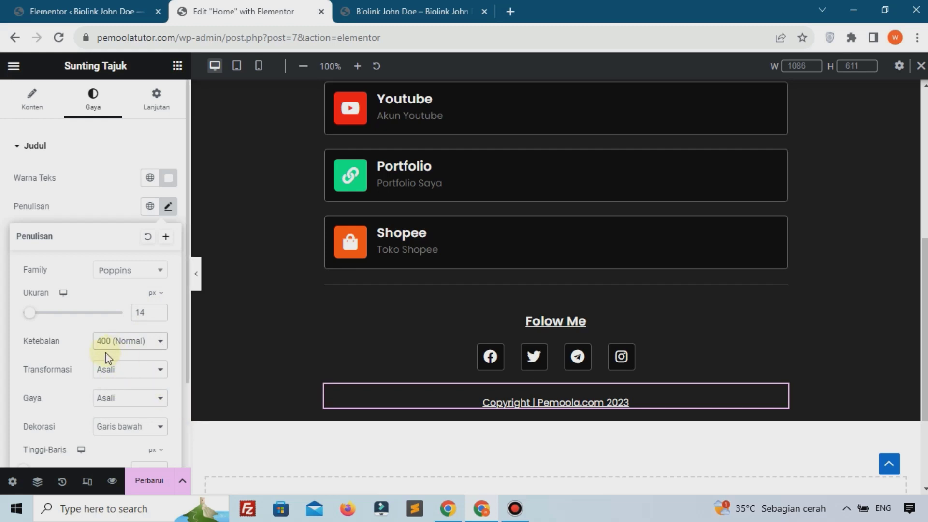
{"action": "left_click", "coordinate": [148, 425]}
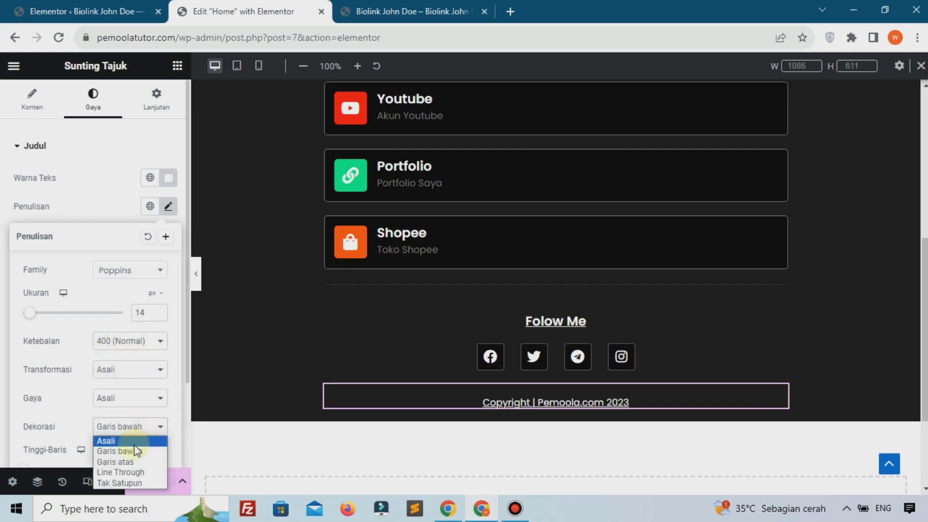
{"action": "left_click", "coordinate": [126, 483]}
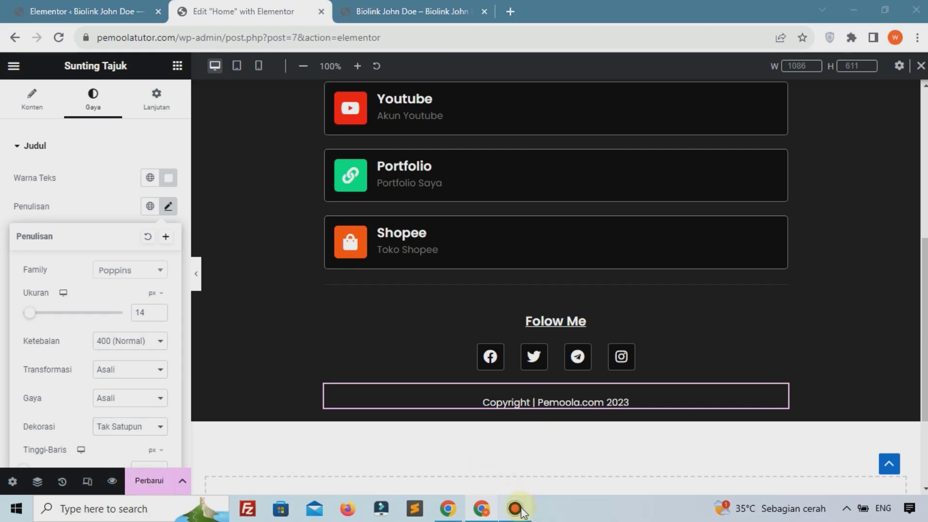
Step: Update the Elementor page and reload the live biolink page to review it from the profile to the copyright line
{"action": "left_click", "coordinate": [161, 481]}
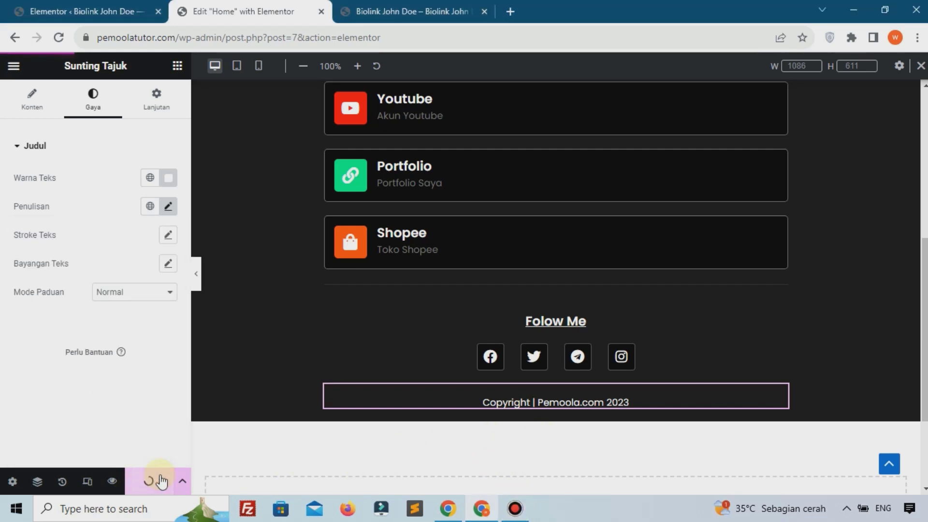
{"action": "left_click", "coordinate": [368, 11]}
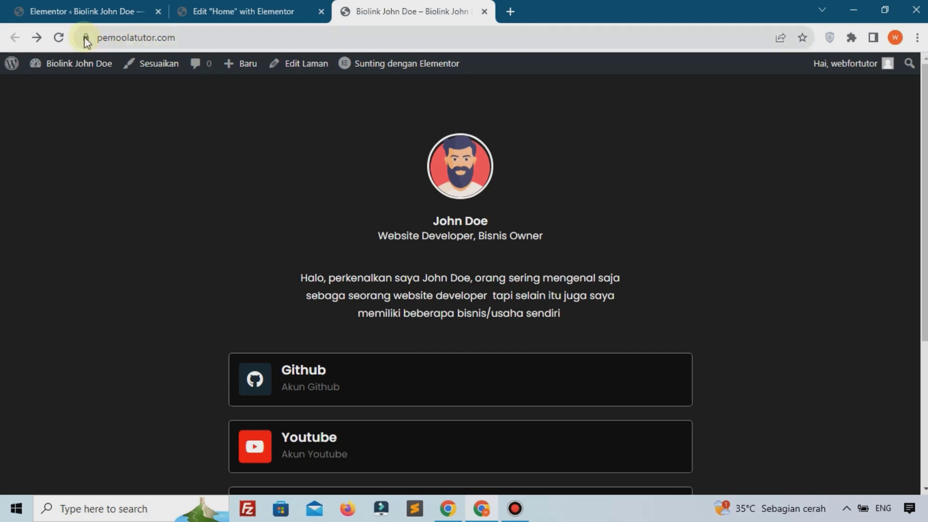
{"action": "left_click", "coordinate": [59, 38]}
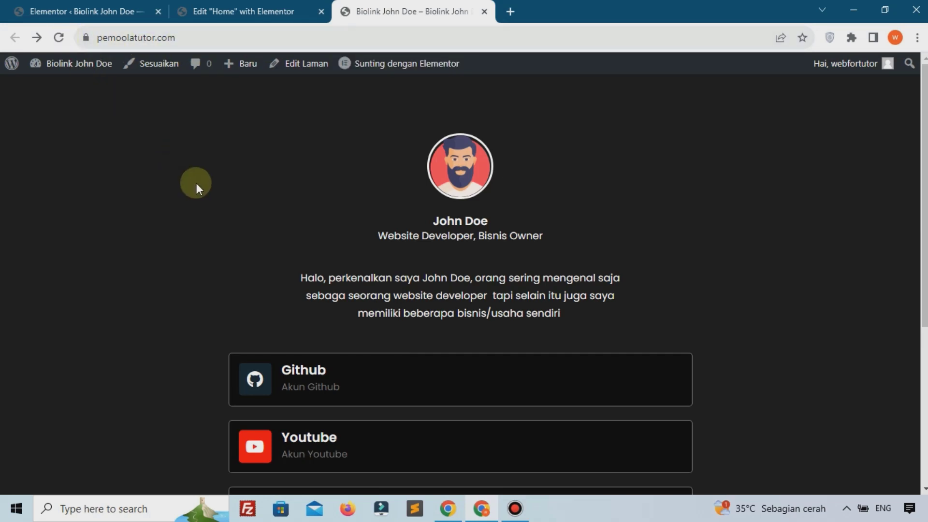
{"action": "scroll", "coordinate": [196, 182], "scroll_direction": "down", "scroll_amount": 1}
{"action": "scroll", "coordinate": [196, 182], "scroll_direction": "down", "scroll_amount": 5}
{"action": "scroll", "coordinate": [196, 182], "scroll_direction": "up", "scroll_amount": 2}
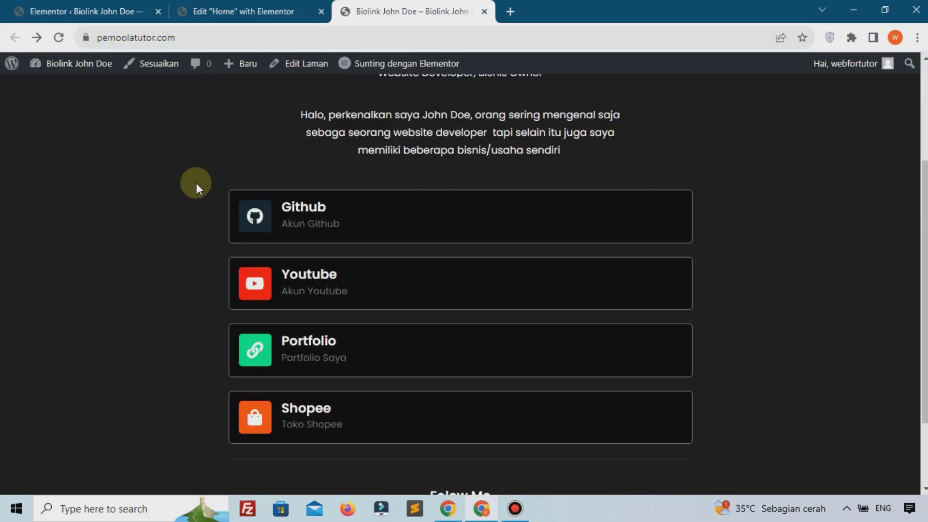
{"action": "scroll", "coordinate": [197, 183], "scroll_direction": "down", "scroll_amount": 2}
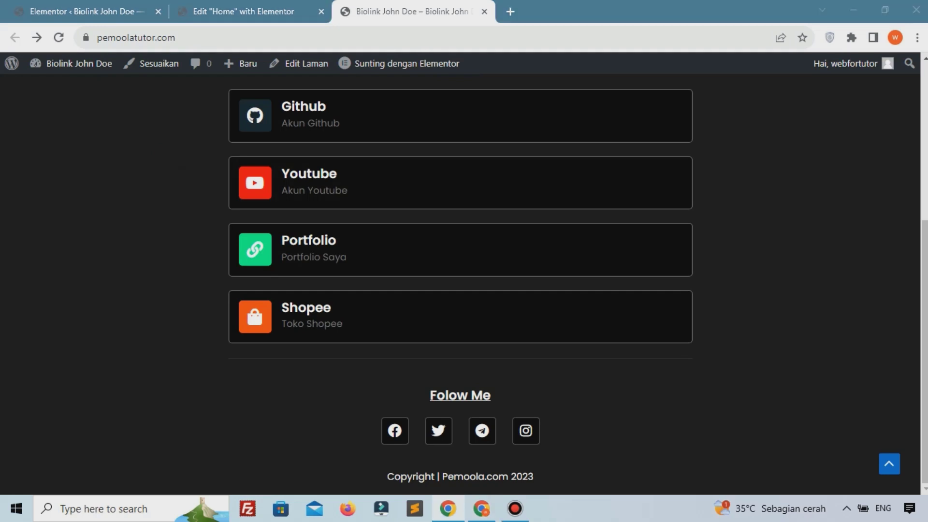
{"action": "scroll", "coordinate": [276, 388], "scroll_direction": "up", "scroll_amount": 5}
{"action": "scroll", "coordinate": [276, 388], "scroll_direction": "down", "scroll_amount": 5}
Step: Return to the WordPress dashboard and open the theme customizer (Sesuaikan) for the site's appearance
{"action": "left_click", "coordinate": [73, 11]}
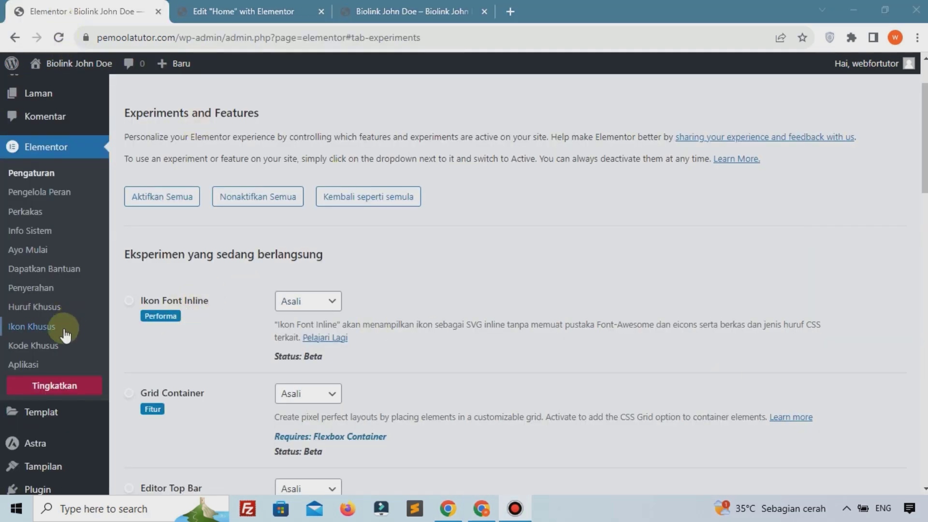
{"action": "scroll", "coordinate": [20, 363], "scroll_direction": "down", "scroll_amount": 1}
{"action": "scroll", "coordinate": [48, 380], "scroll_direction": "down", "scroll_amount": 3}
{"action": "mouse_move", "coordinate": [56, 363]}
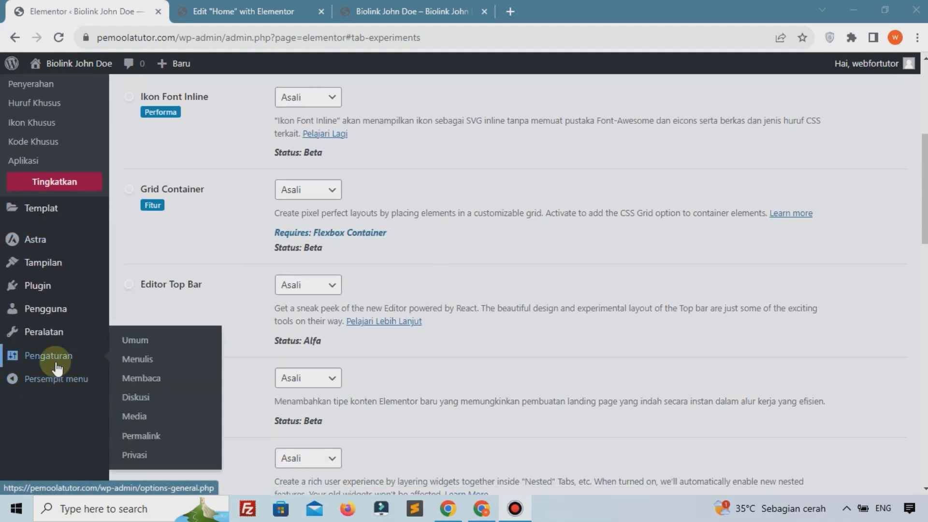
{"action": "scroll", "coordinate": [57, 367], "scroll_direction": "up", "scroll_amount": 5}
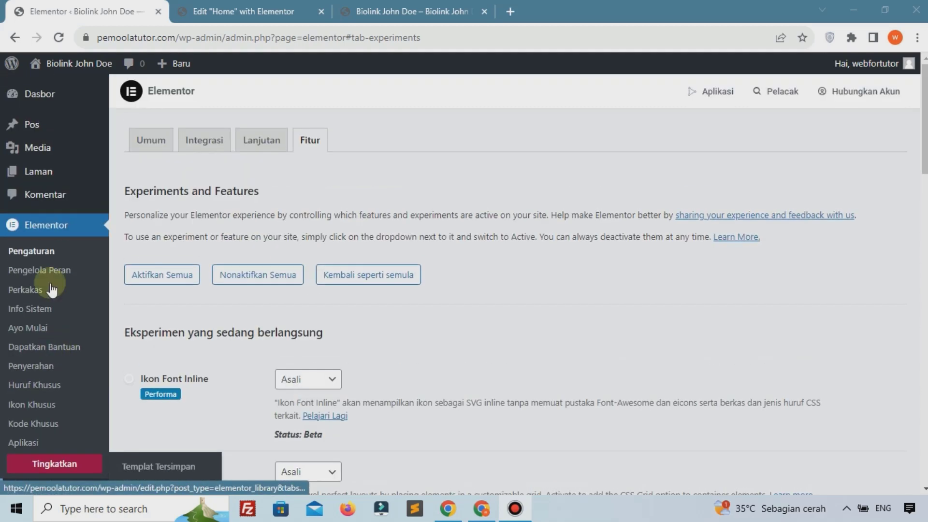
{"action": "scroll", "coordinate": [41, 290], "scroll_direction": "down", "scroll_amount": 5}
{"action": "mouse_move", "coordinate": [51, 337]}
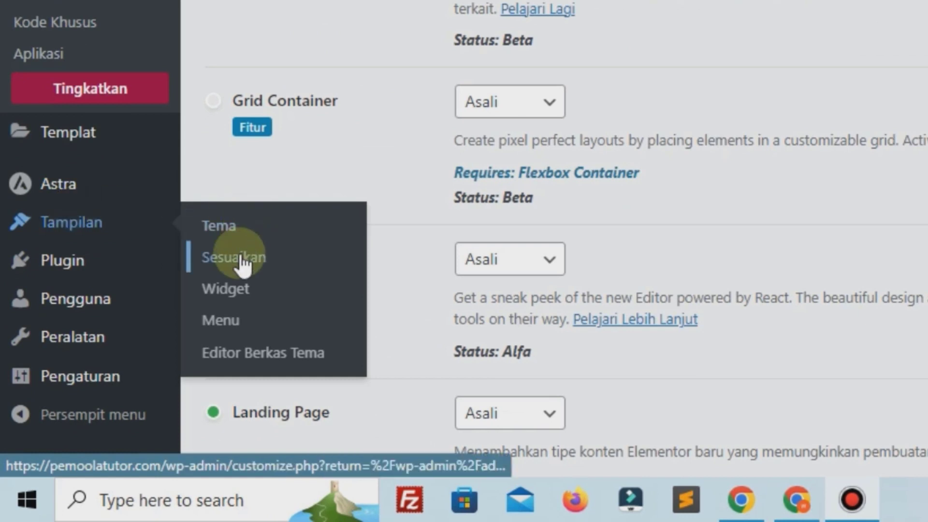
{"action": "left_click", "coordinate": [242, 263]}
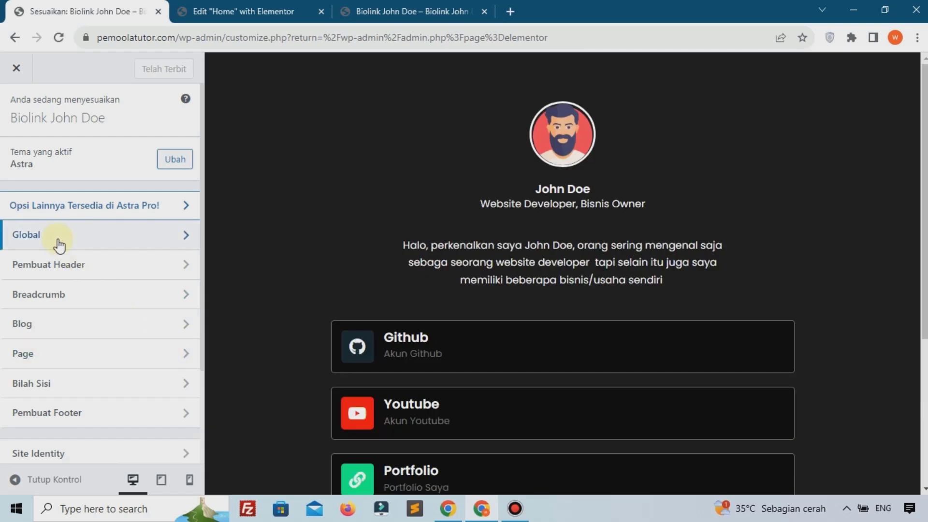
Step: Disable Enable Scroll to Top in the Global Gulir Ke Atas settings, publish the change and close the customizer
{"action": "left_click", "coordinate": [59, 245]}
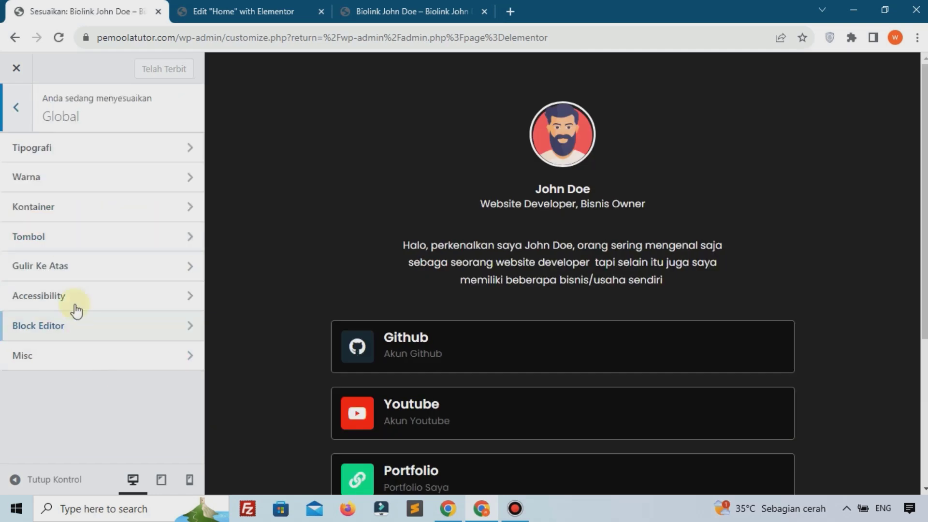
{"action": "left_click", "coordinate": [32, 273]}
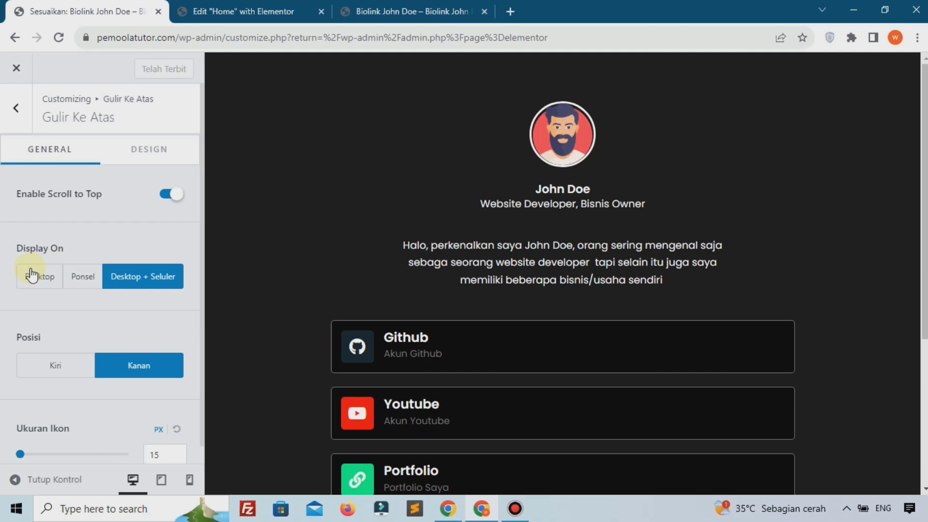
{"action": "left_click", "coordinate": [169, 195]}
{"action": "left_click", "coordinate": [169, 195]}
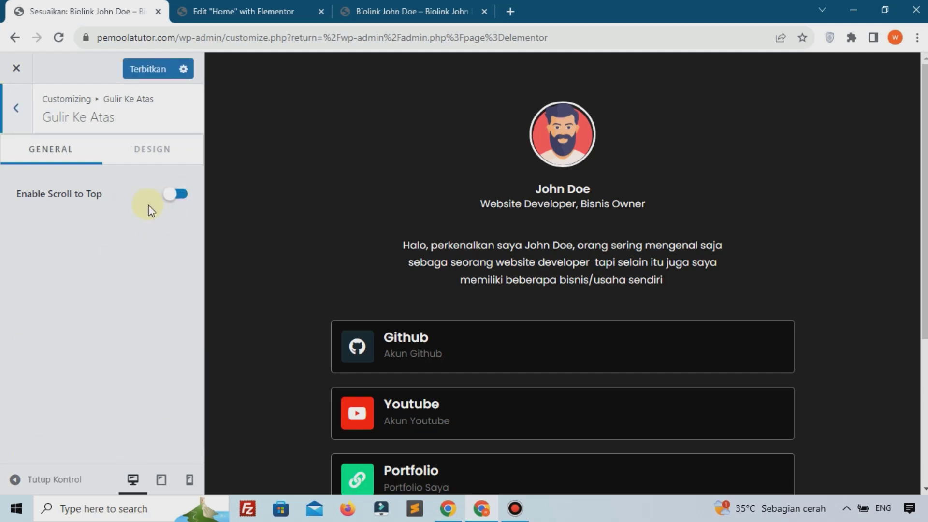
{"action": "left_click", "coordinate": [160, 70]}
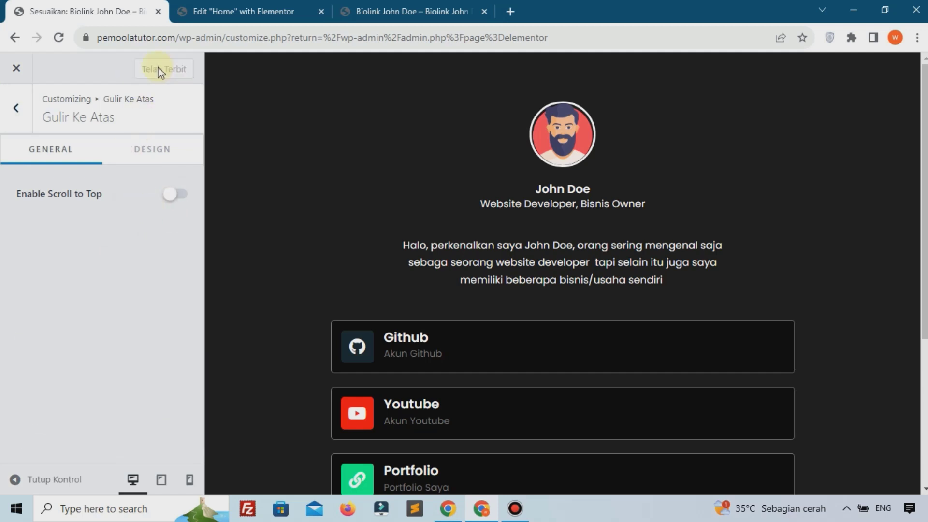
{"action": "left_click", "coordinate": [11, 70]}
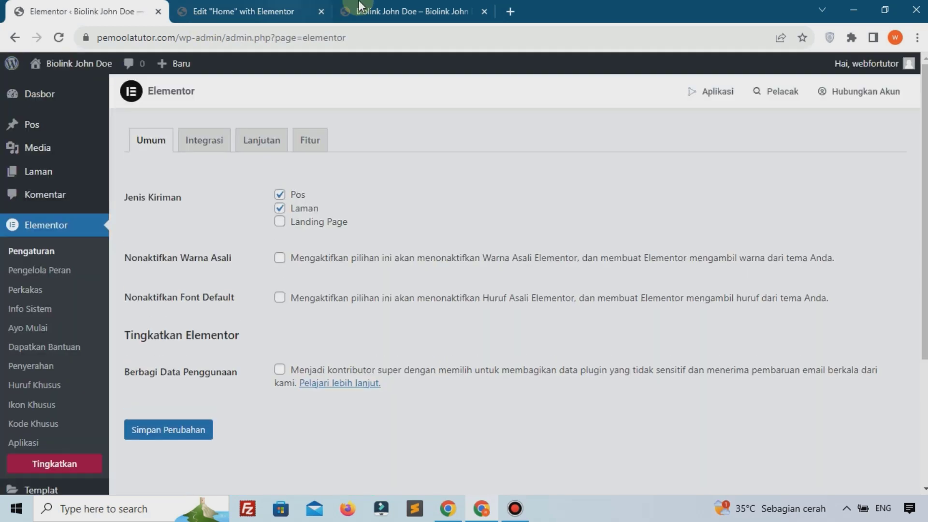
Step: Reload the live biolink page and check it for the scroll-to-top button
{"action": "left_click", "coordinate": [359, 6]}
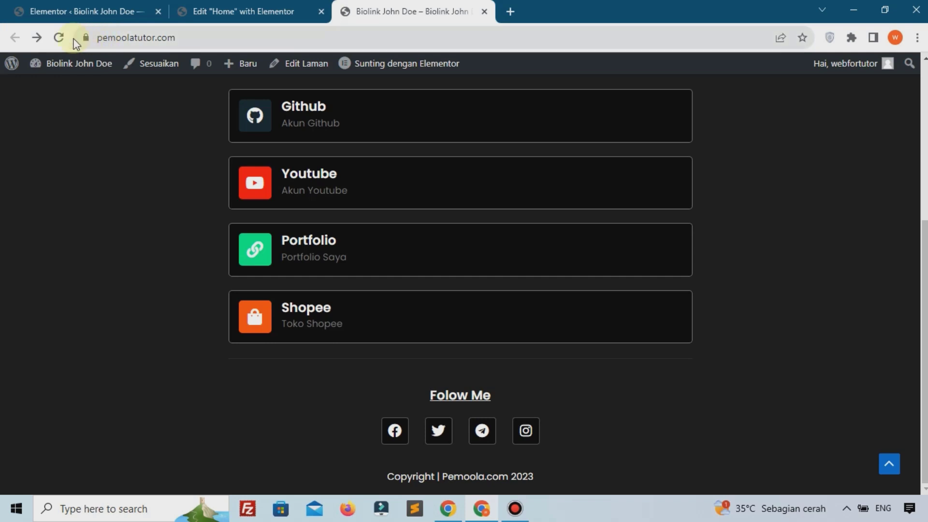
{"action": "left_click", "coordinate": [59, 36]}
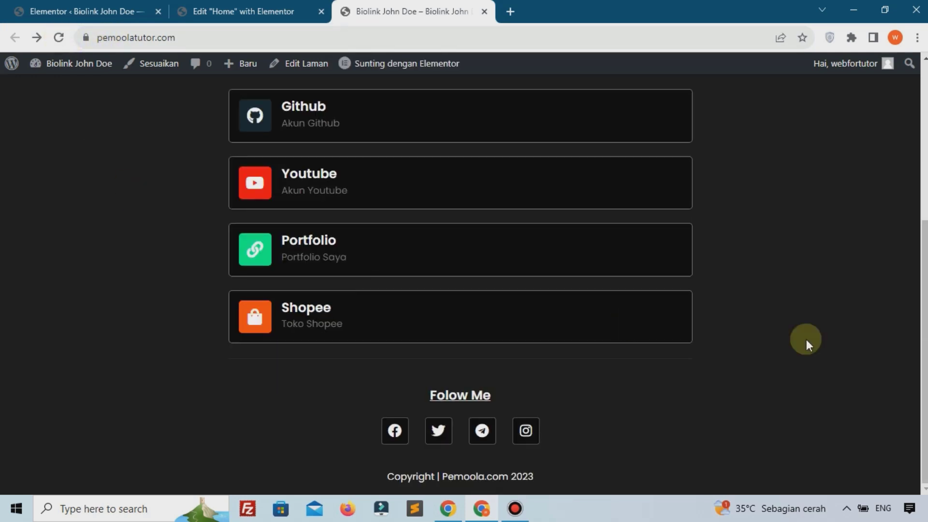
{"action": "scroll", "coordinate": [833, 418], "scroll_direction": "up", "scroll_amount": 5}
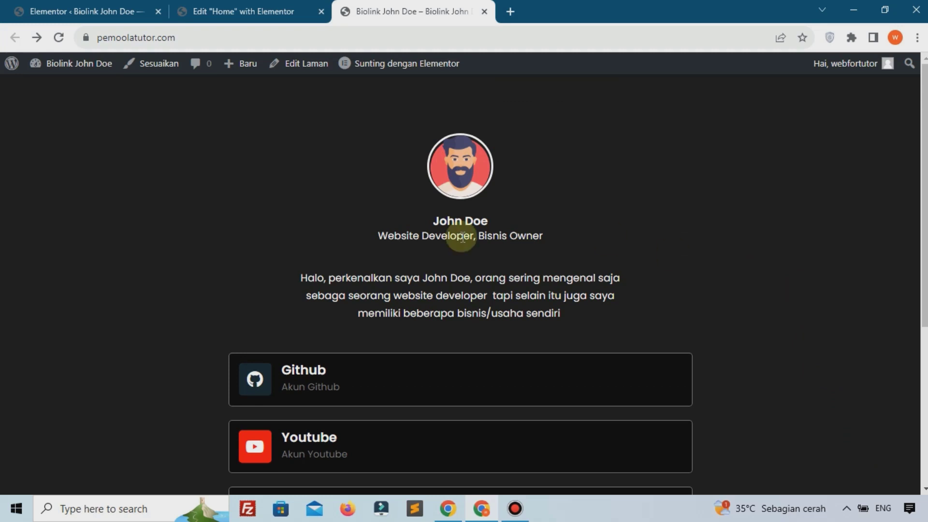
Step: Inspect the live page in the browser's developer tools, review its iPhone SE mobile layout and close the tools
{"action": "right_click", "coordinate": [275, 203]}
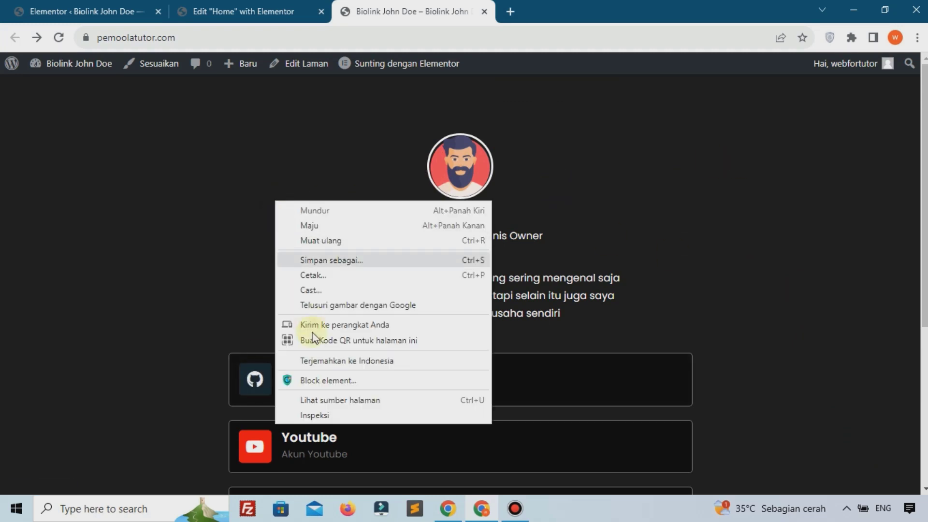
{"action": "left_click", "coordinate": [317, 414]}
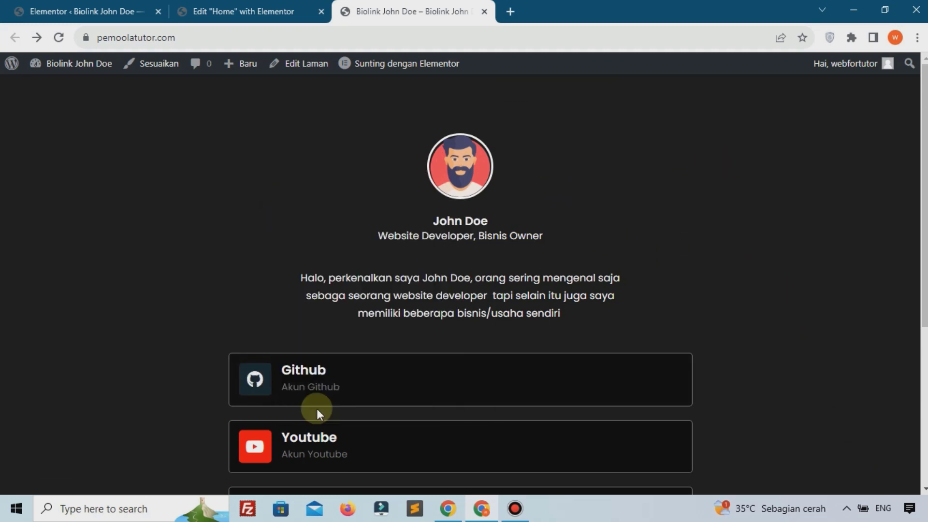
{"action": "scroll", "coordinate": [162, 304], "scroll_direction": "down", "scroll_amount": 3}
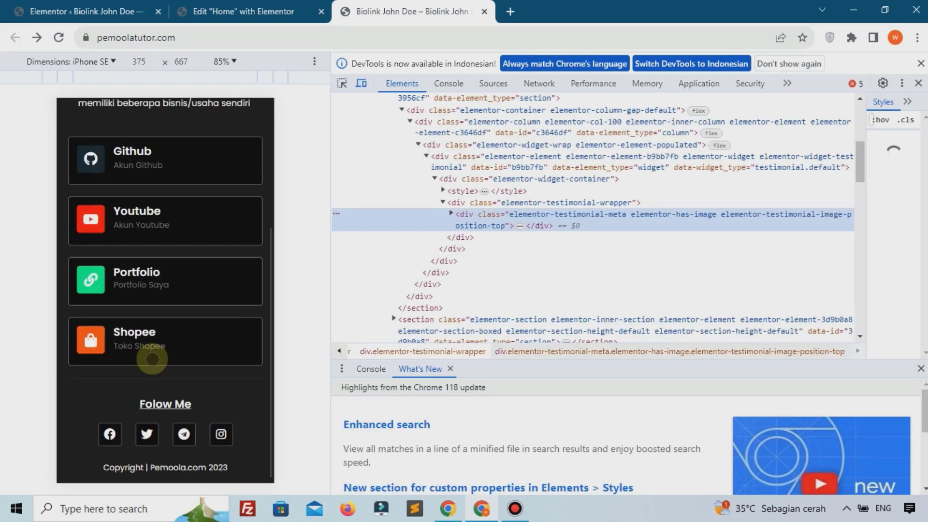
{"action": "scroll", "coordinate": [176, 356], "scroll_direction": "up", "scroll_amount": 3}
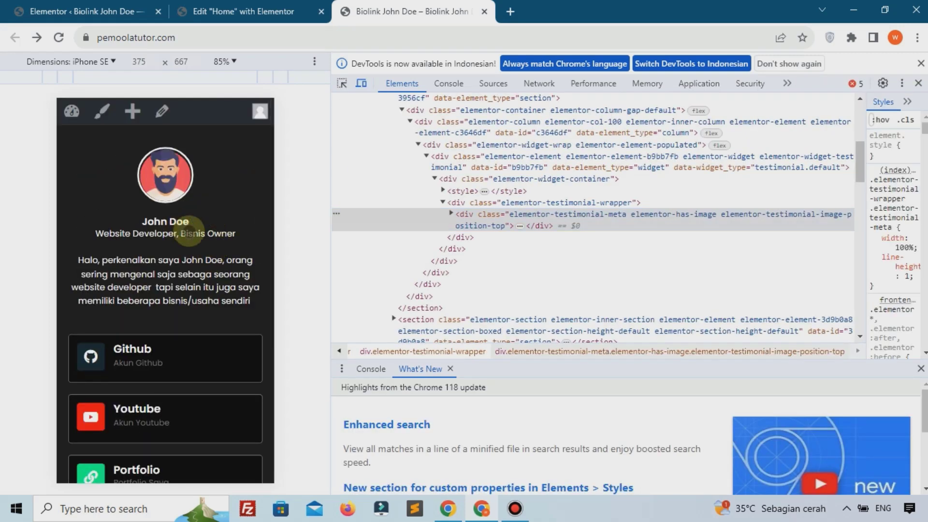
{"action": "scroll", "coordinate": [147, 285], "scroll_direction": "down", "scroll_amount": 3}
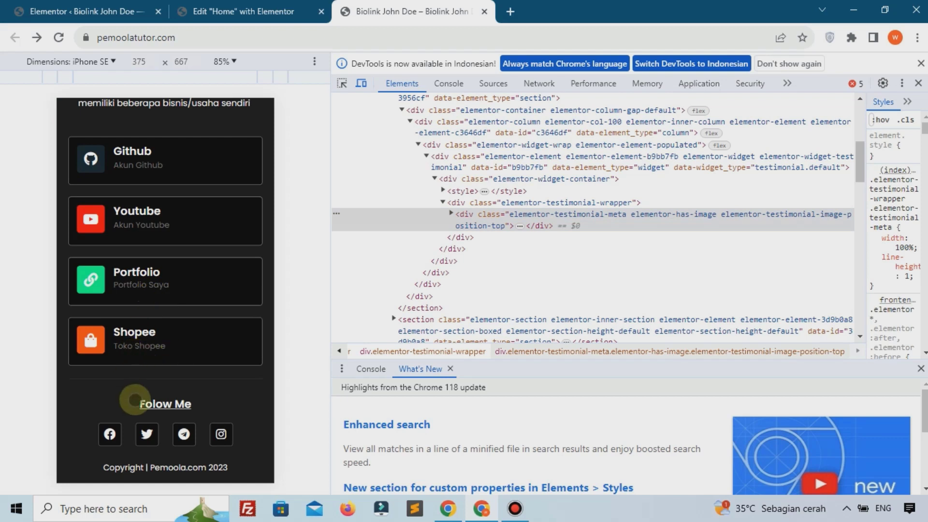
{"action": "left_click", "coordinate": [921, 63]}
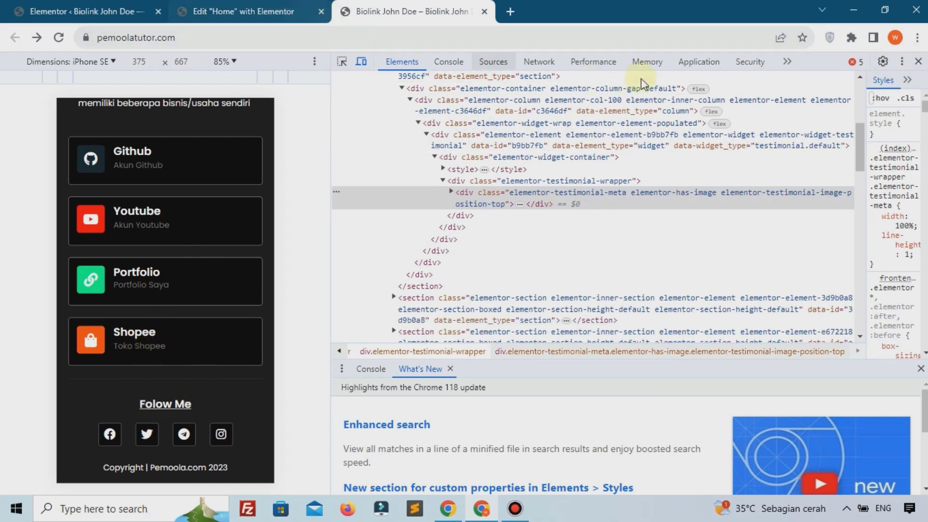
{"action": "left_click", "coordinate": [918, 62]}
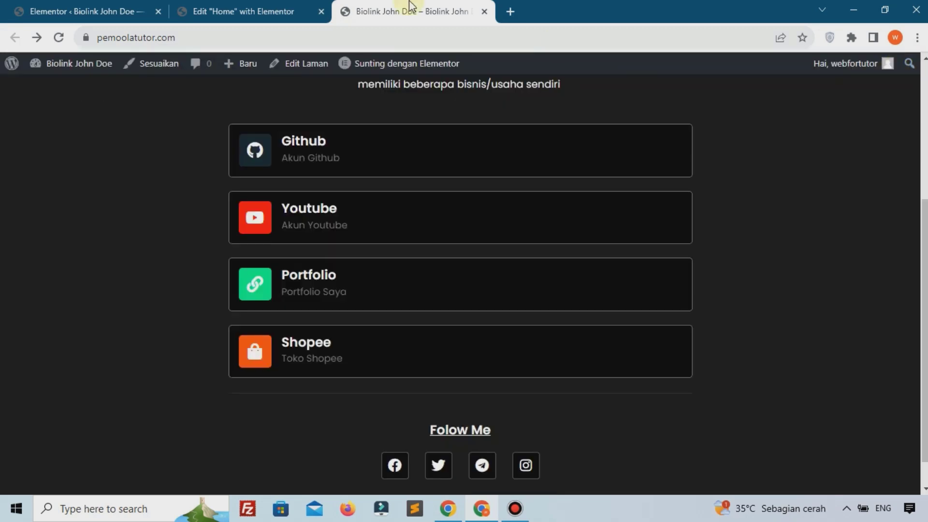
Step: Close the Elementor editor for Home and return to the start of the live biolink page
{"action": "left_click", "coordinate": [273, 6]}
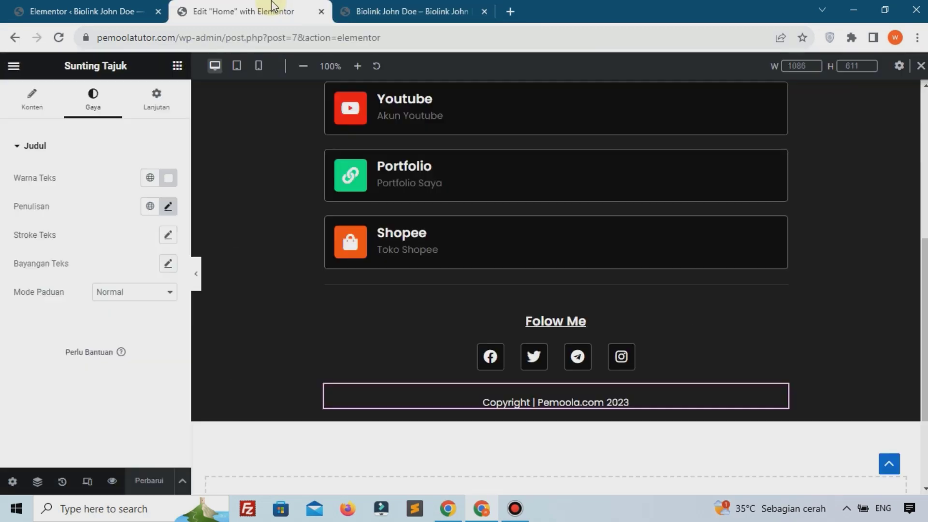
{"action": "left_click", "coordinate": [321, 11]}
{"action": "scroll", "coordinate": [395, 248], "scroll_direction": "up", "scroll_amount": 5}
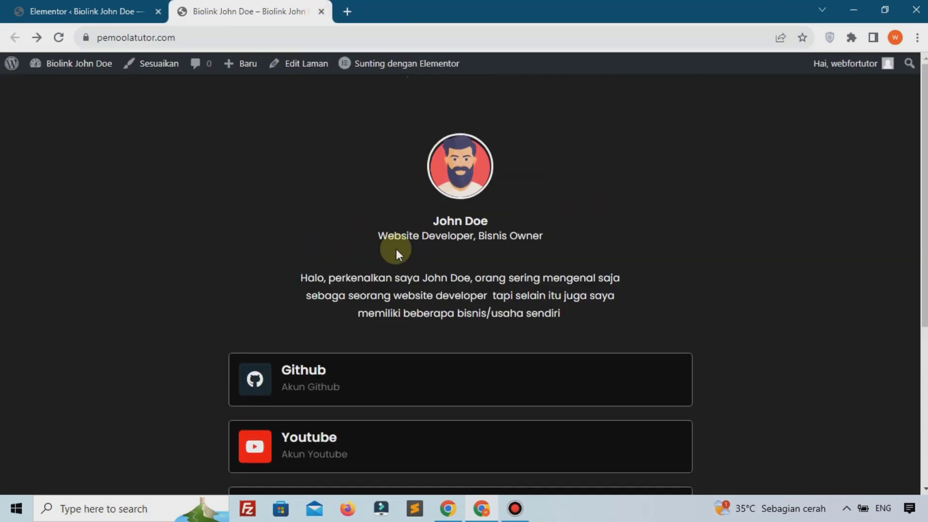